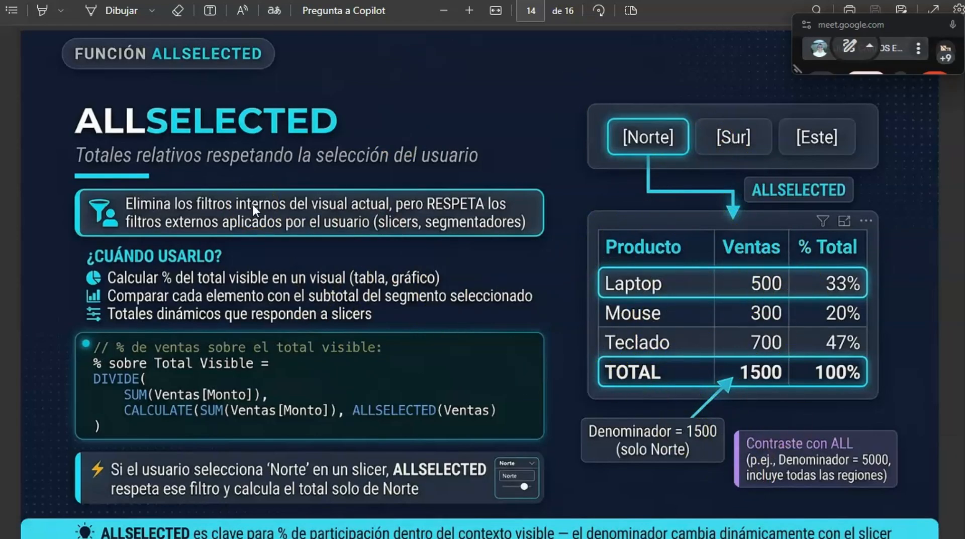
- Review the ALLSELECTED slide, the ALLEXCEPT slide and the slide comparing ALL, ALLSELECTED and ALLEXCEPT
{"action": "left_click", "coordinate": [143, 216]}
{"action": "left_click", "coordinate": [291, 208]}
{"action": "left_click", "coordinate": [355, 212]}
{"action": "key", "text": "Page_Down"}
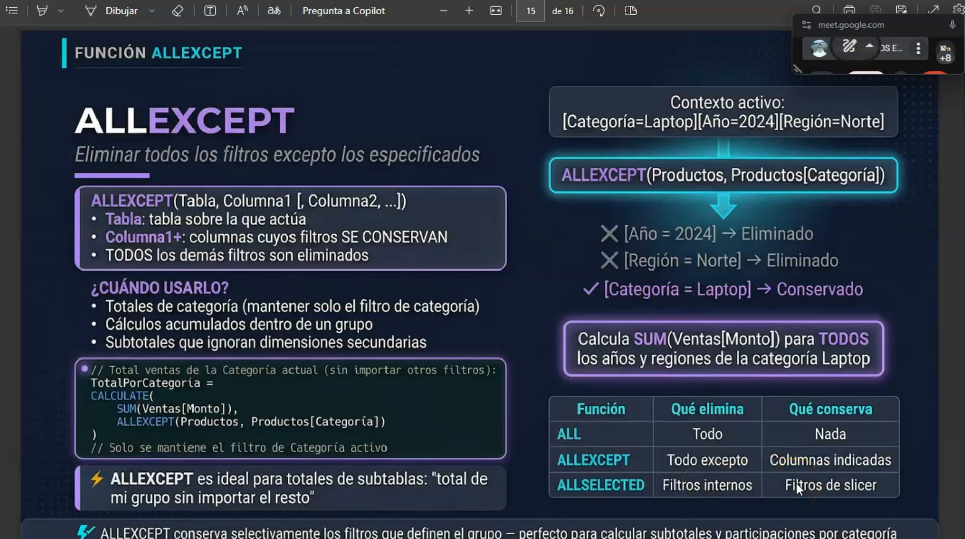
{"action": "key", "text": "Page_Down"}
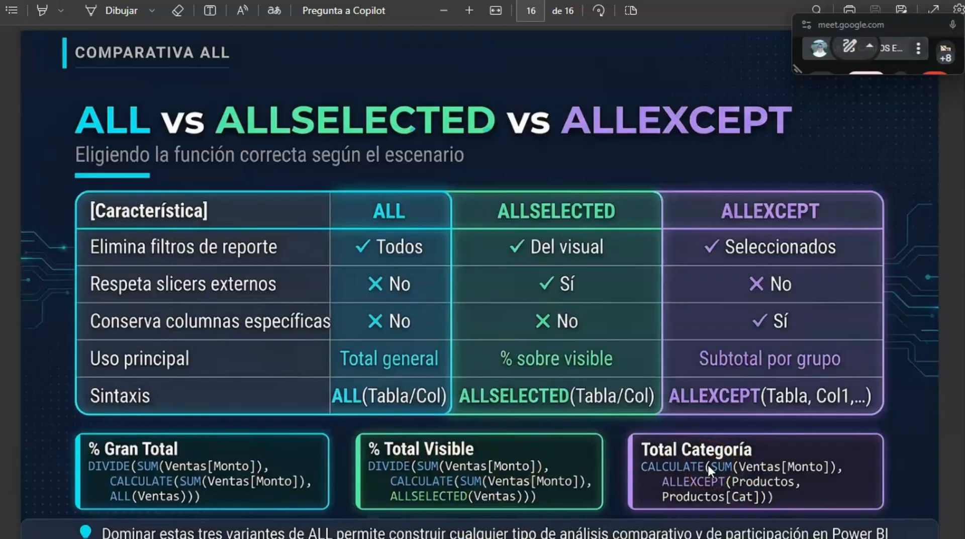
- Switch to the Google Meet call, bring the call back into its tab, stop presenting and mute the microphone
{"action": "key", "text": "alt+Tab"}
{"action": "key", "text": "alt+Tab"}
{"action": "key", "text": "alt+Tab"}
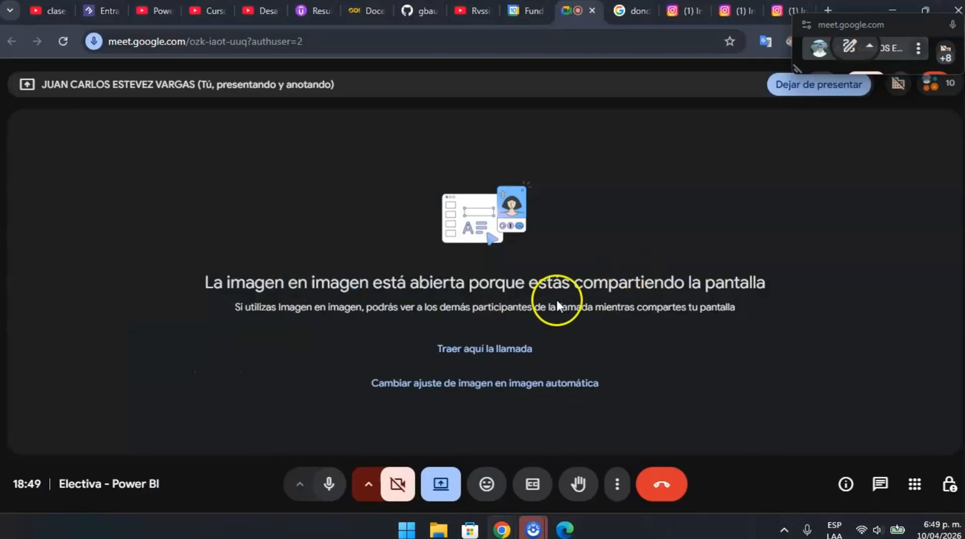
{"action": "left_click", "coordinate": [499, 349]}
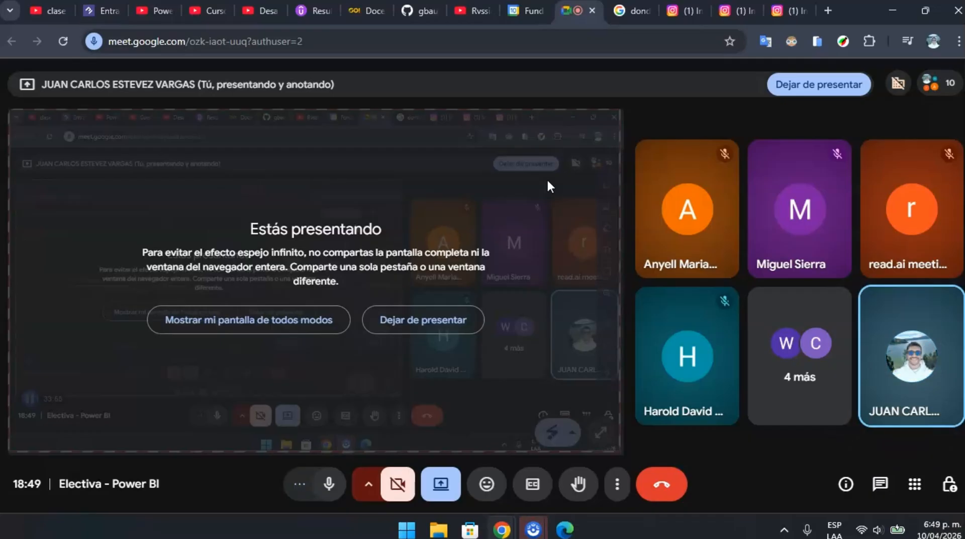
{"action": "left_click", "coordinate": [400, 325]}
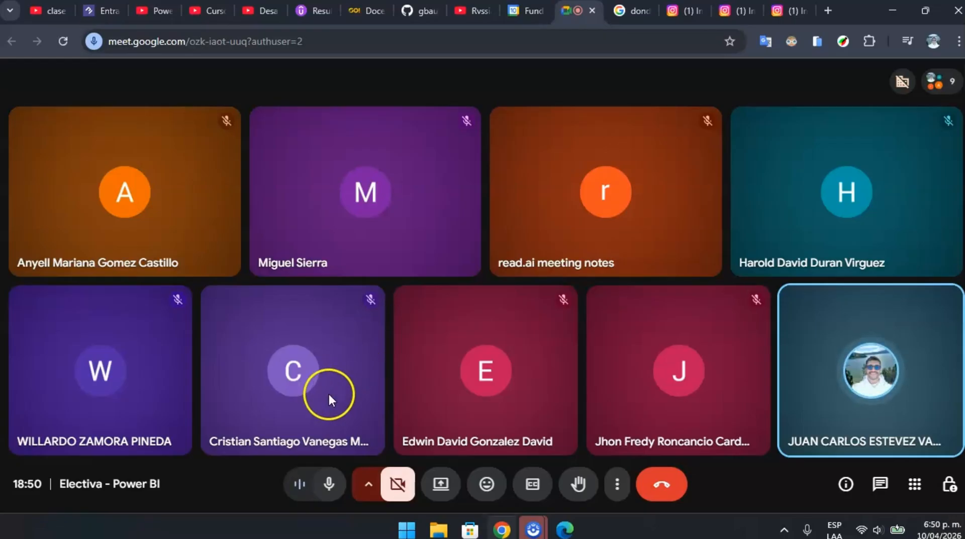
{"action": "left_click", "coordinate": [327, 480]}
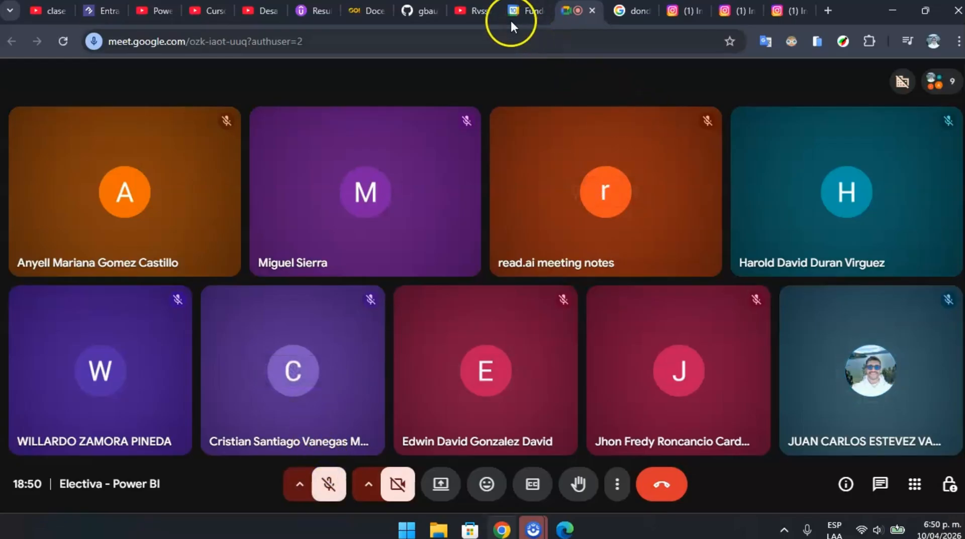
- Open Google Drive from Google Calendar's app launcher and close the Calendar page
{"action": "left_click", "coordinate": [524, 10]}
{"action": "left_click", "coordinate": [839, 81]}
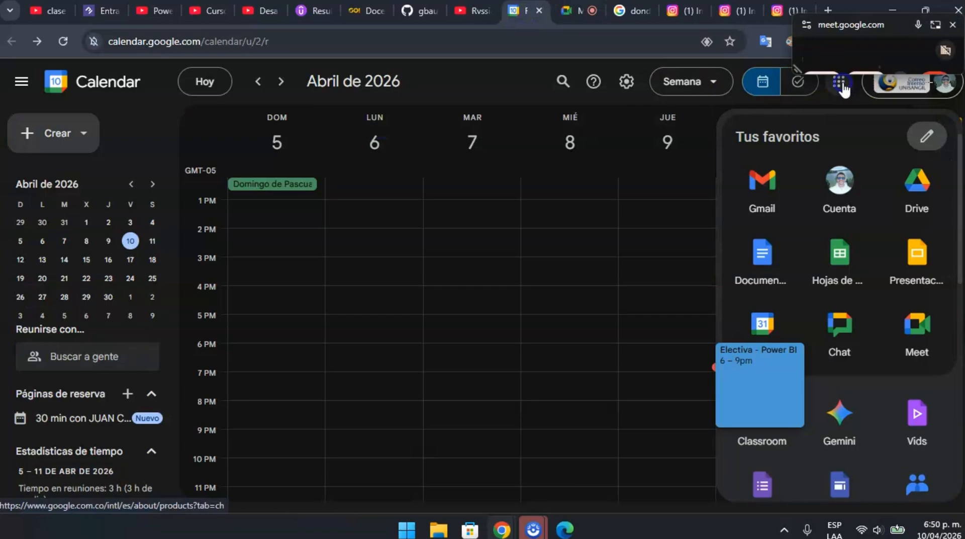
{"action": "left_click", "coordinate": [825, 282]}
{"action": "left_click", "coordinate": [840, 83]}
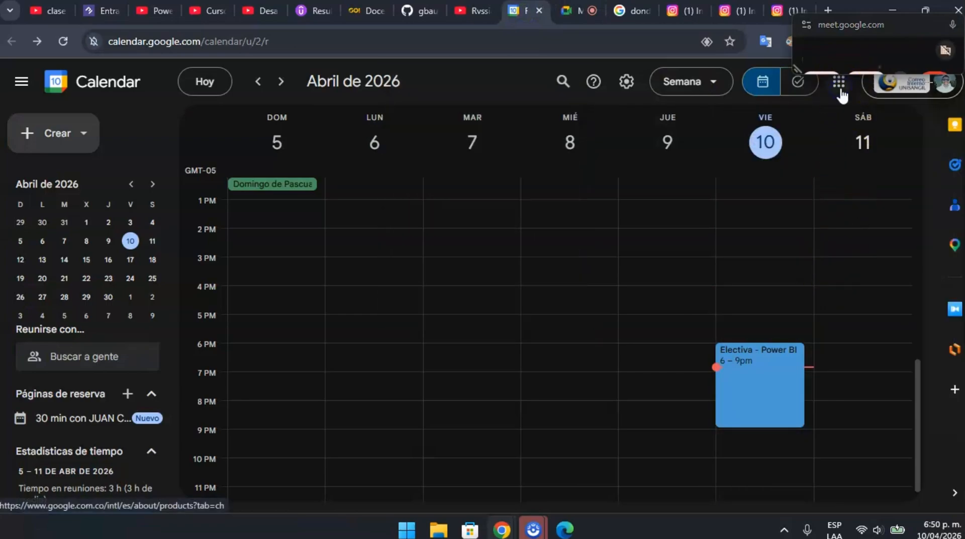
{"action": "left_click", "coordinate": [839, 83]}
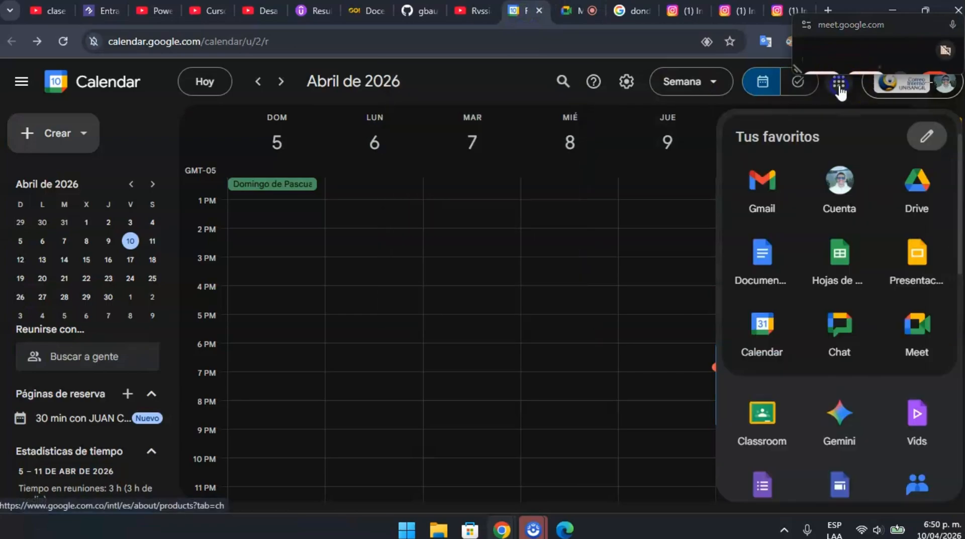
{"action": "left_click", "coordinate": [889, 199]}
{"action": "left_click", "coordinate": [485, 8]}
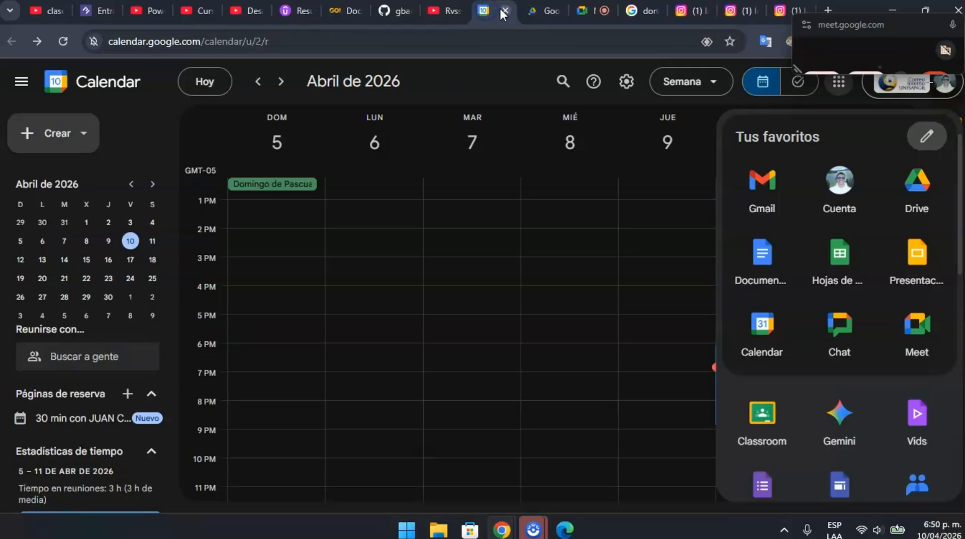
{"action": "left_click", "coordinate": [505, 10]}
{"action": "left_click", "coordinate": [534, 10]}
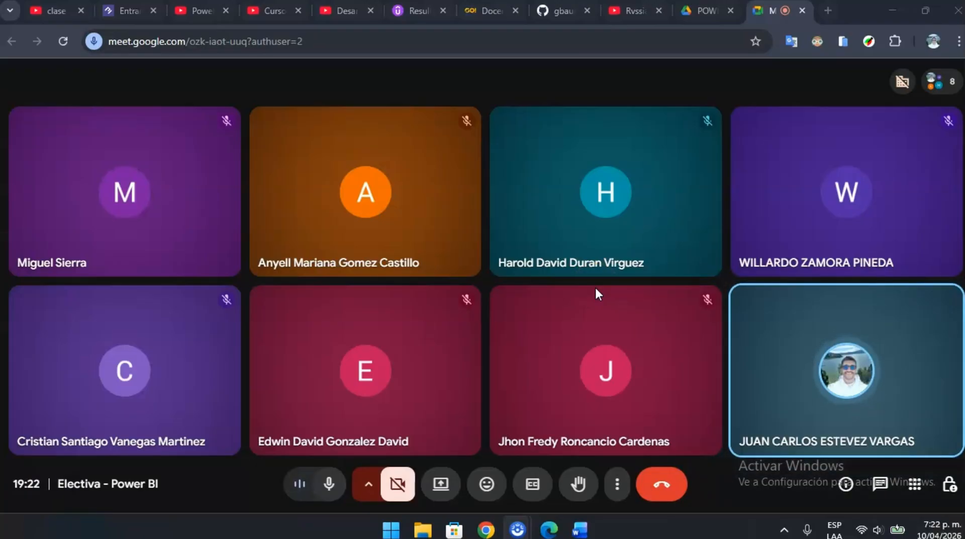
- Present the entire screen in the Meet call and hide the sharing notification
{"action": "left_click", "coordinate": [483, 289]}
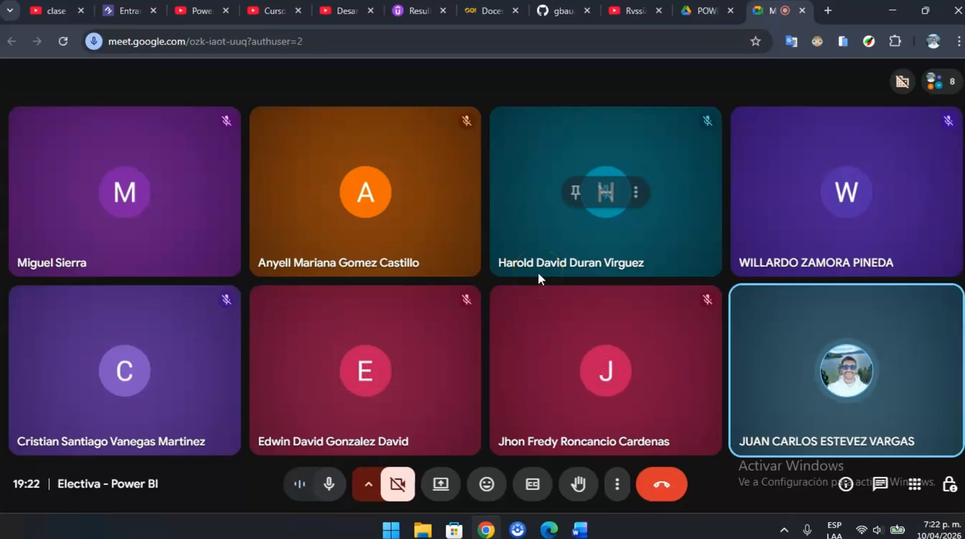
{"action": "left_click", "coordinate": [446, 475]}
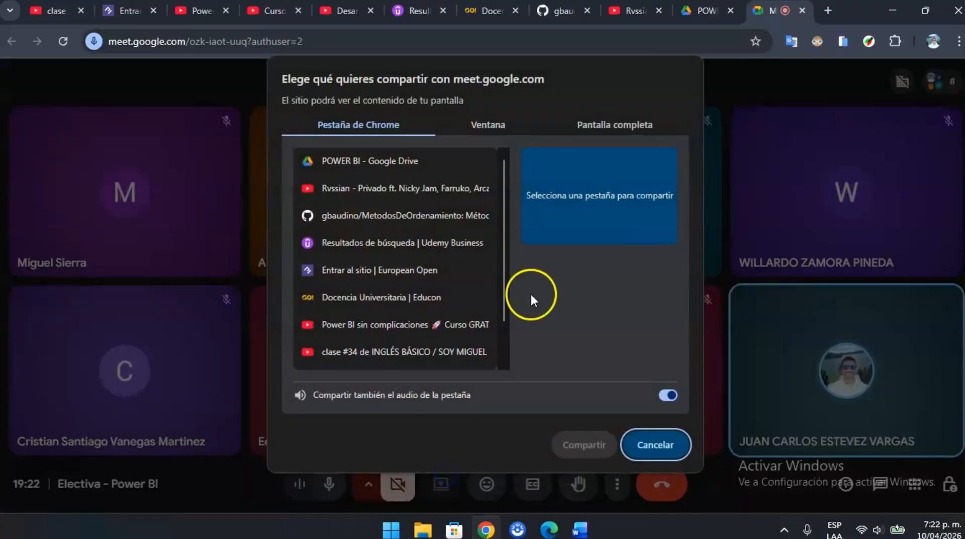
{"action": "left_click", "coordinate": [598, 124]}
{"action": "left_click", "coordinate": [456, 180]}
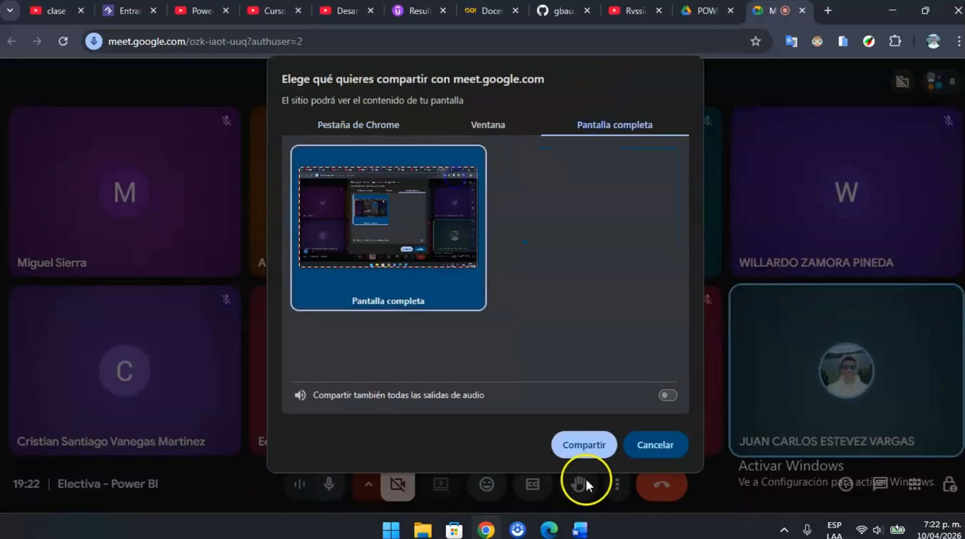
{"action": "left_click", "coordinate": [588, 444]}
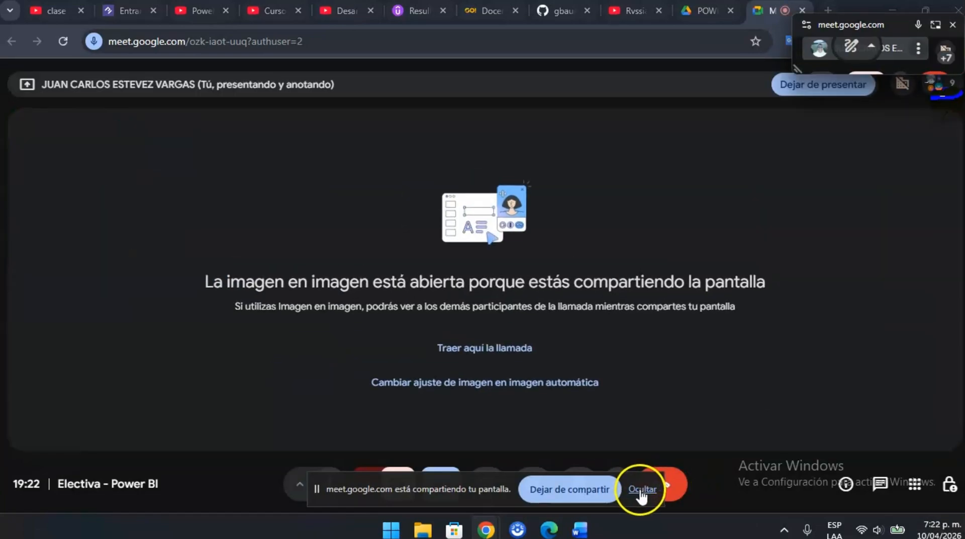
{"action": "left_click", "coordinate": [642, 490]}
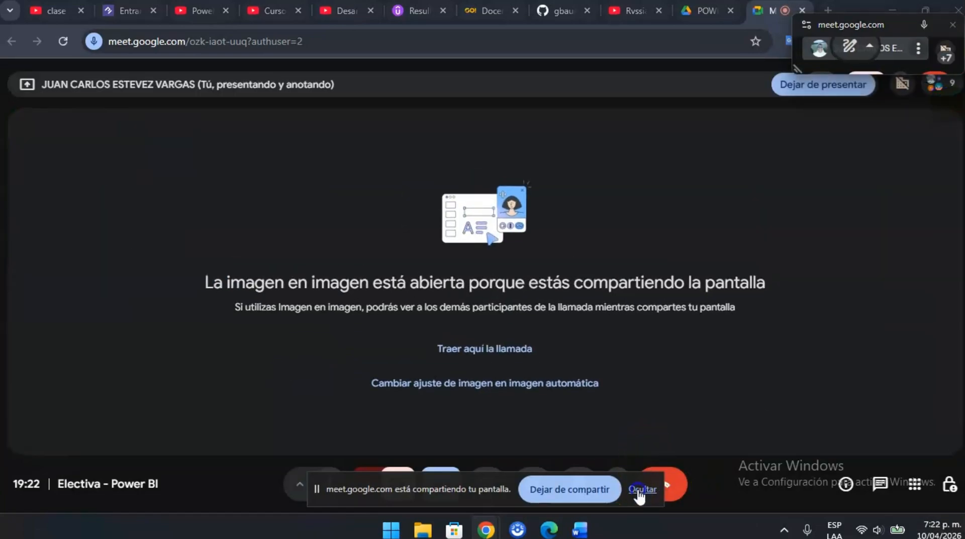
- Switch to the Word document LAB_DAX_II_Clase8.docx and read its cover, requirements table and Part 0 sales dataset instructions
{"action": "left_click", "coordinate": [585, 522]}
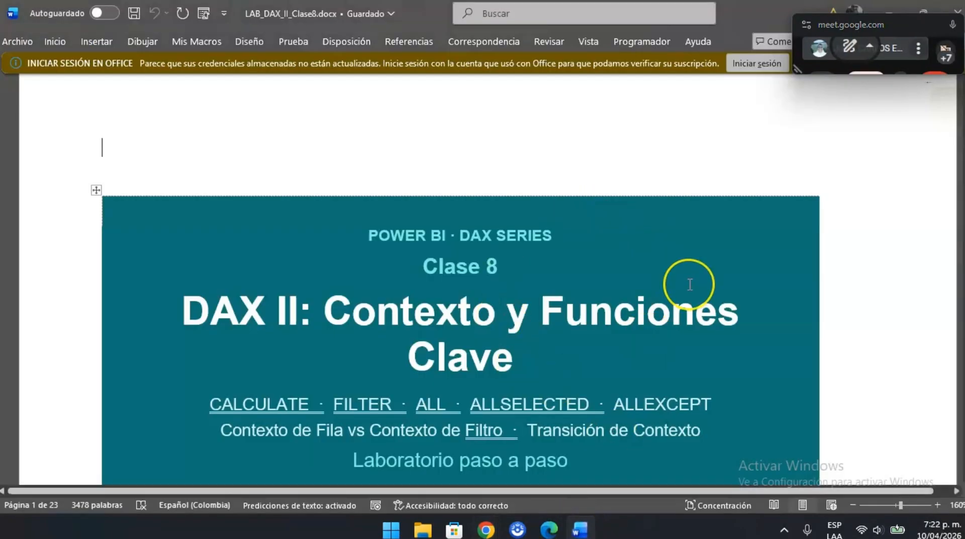
{"action": "scroll", "coordinate": [690, 285], "scroll_direction": "down", "scroll_amount": 1}
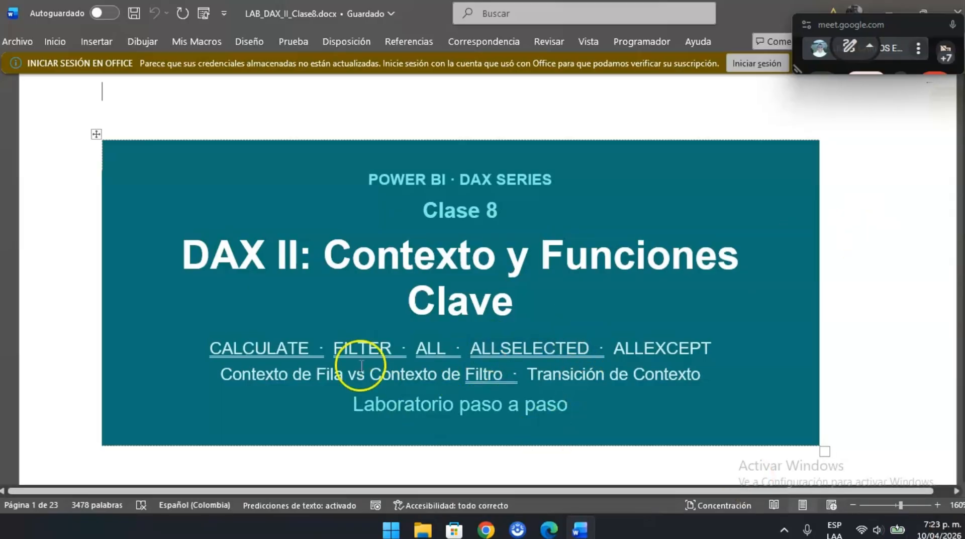
{"action": "scroll", "coordinate": [440, 443], "scroll_direction": "down", "scroll_amount": 6}
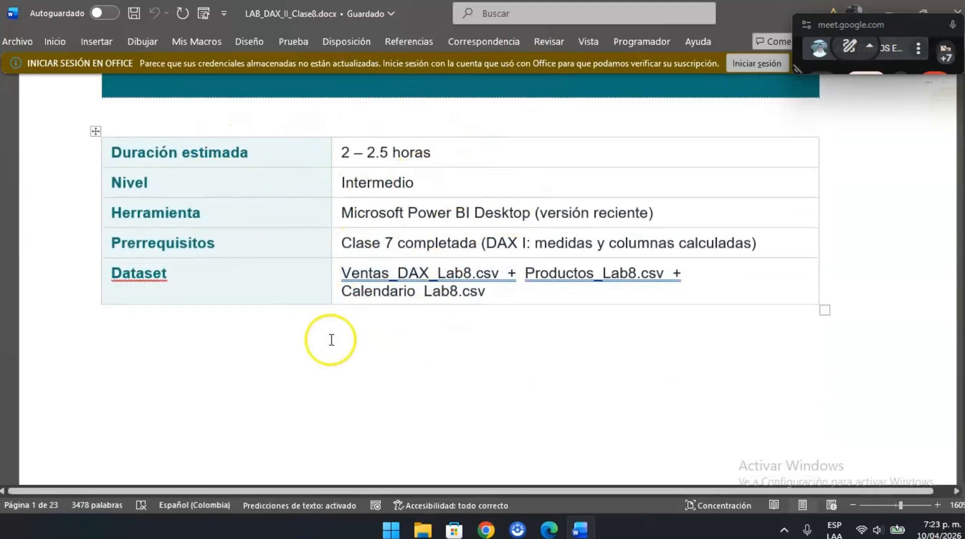
{"action": "scroll", "coordinate": [571, 334], "scroll_direction": "down", "scroll_amount": 5}
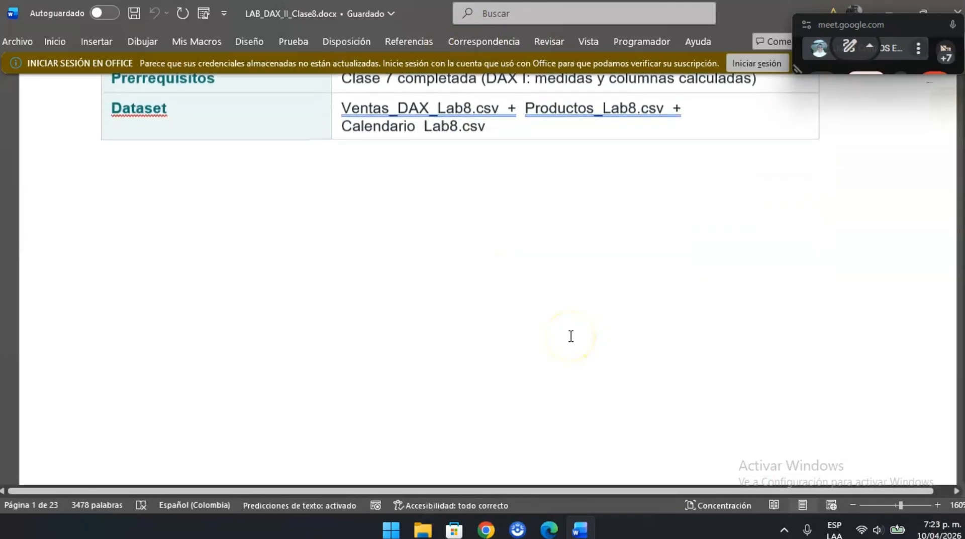
{"action": "scroll", "coordinate": [571, 334], "scroll_direction": "down", "scroll_amount": 8}
{"action": "scroll", "coordinate": [570, 334], "scroll_direction": "up", "scroll_amount": 3}
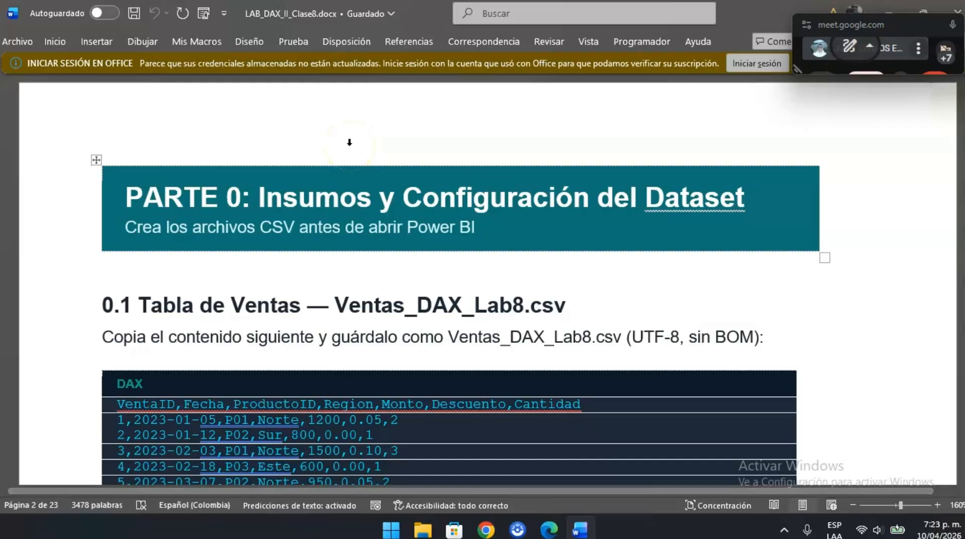
{"action": "scroll", "coordinate": [474, 328], "scroll_direction": "down", "scroll_amount": 2}
{"action": "scroll", "coordinate": [452, 352], "scroll_direction": "down", "scroll_amount": 1}
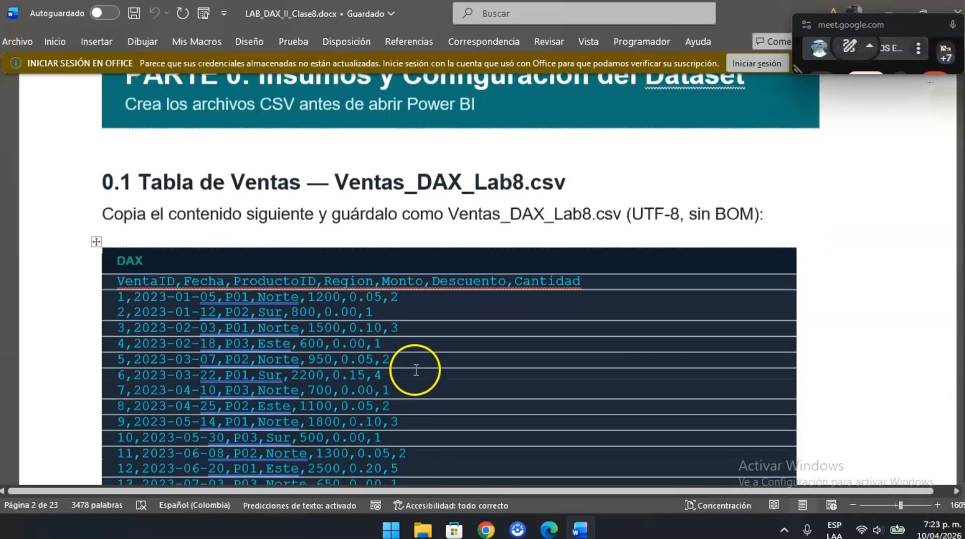
{"action": "scroll", "coordinate": [408, 271], "scroll_direction": "down", "scroll_amount": 1}
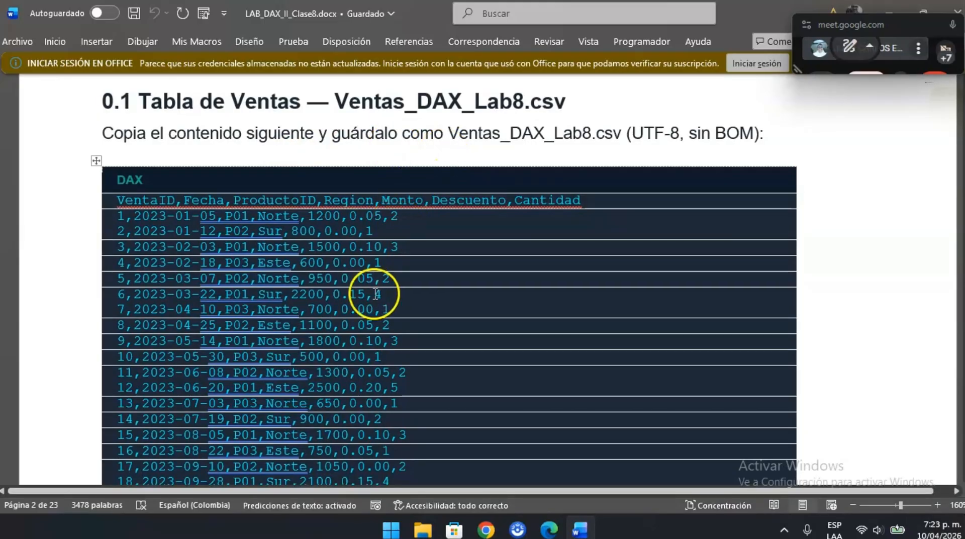
- Select and copy the complete sales data, including the header row, from section 0.1 for Ventas_DAX_Lab8.csv
{"action": "scroll", "coordinate": [377, 293], "scroll_direction": "down", "scroll_amount": 1}
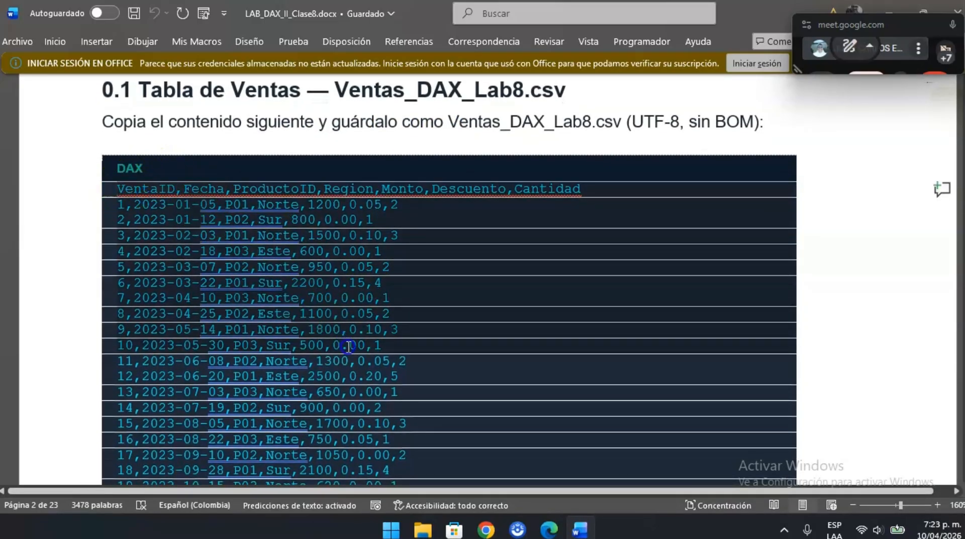
{"action": "scroll", "coordinate": [357, 453], "scroll_direction": "down", "scroll_amount": 2}
{"action": "scroll", "coordinate": [361, 478], "scroll_direction": "down", "scroll_amount": 8}
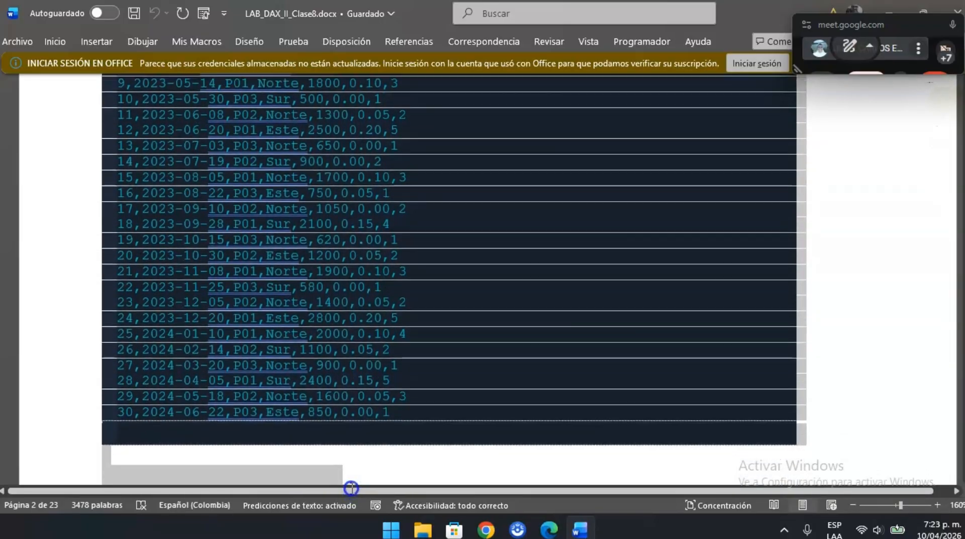
{"action": "left_click", "coordinate": [409, 395]}
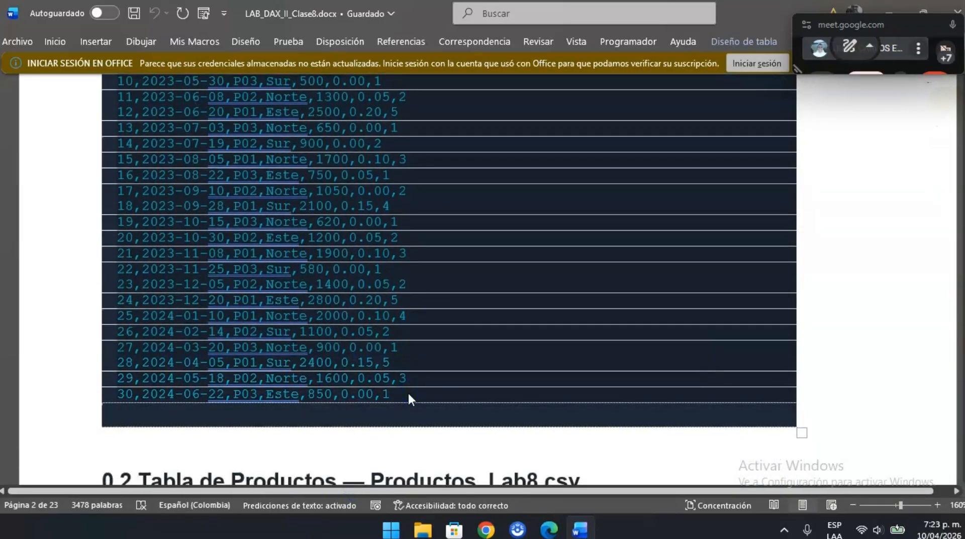
{"action": "scroll", "coordinate": [560, 298], "scroll_direction": "up", "scroll_amount": 7}
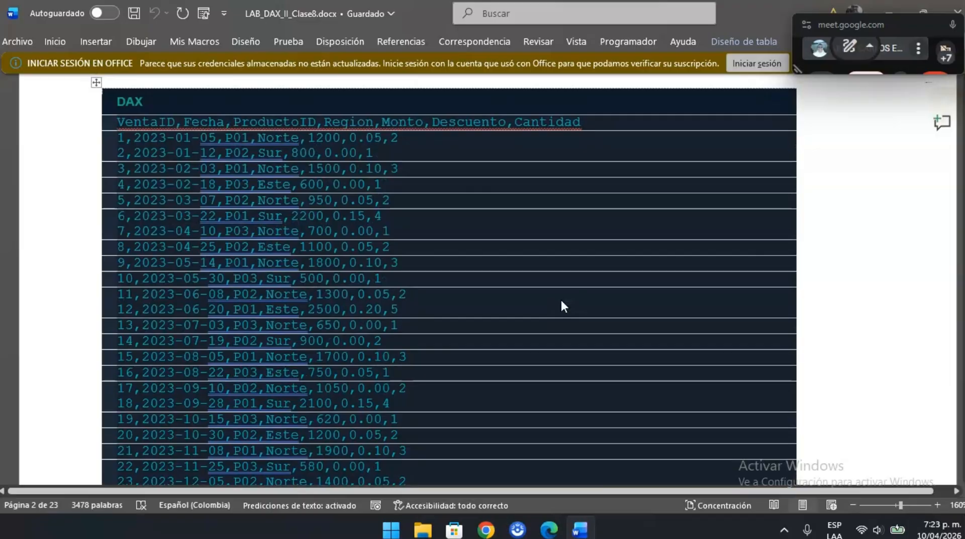
- Launch Excel, create a blank workbook and paste the copied sales data starting at cell A1
{"action": "key", "text": "super"}
{"action": "type", "text": "excel"}
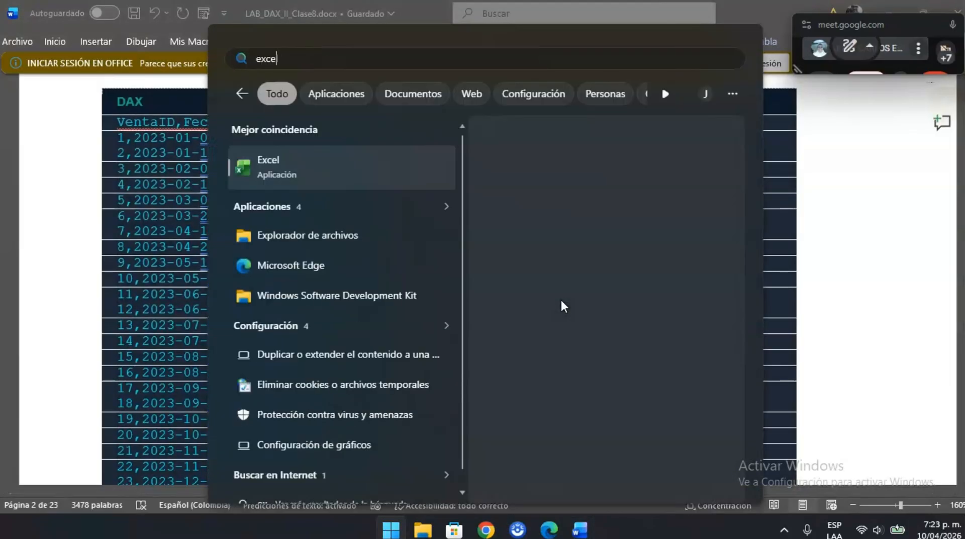
{"action": "key", "text": "Return"}
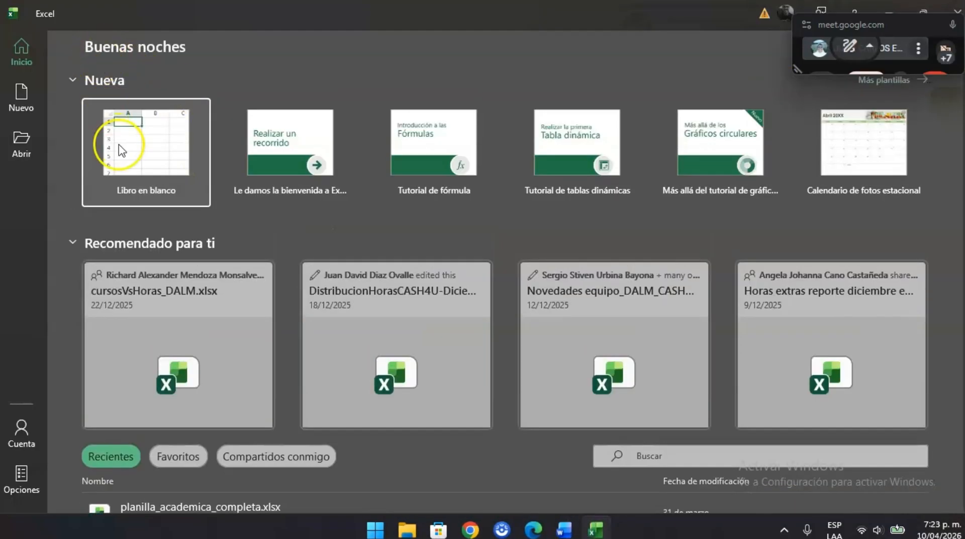
{"action": "left_click", "coordinate": [121, 148]}
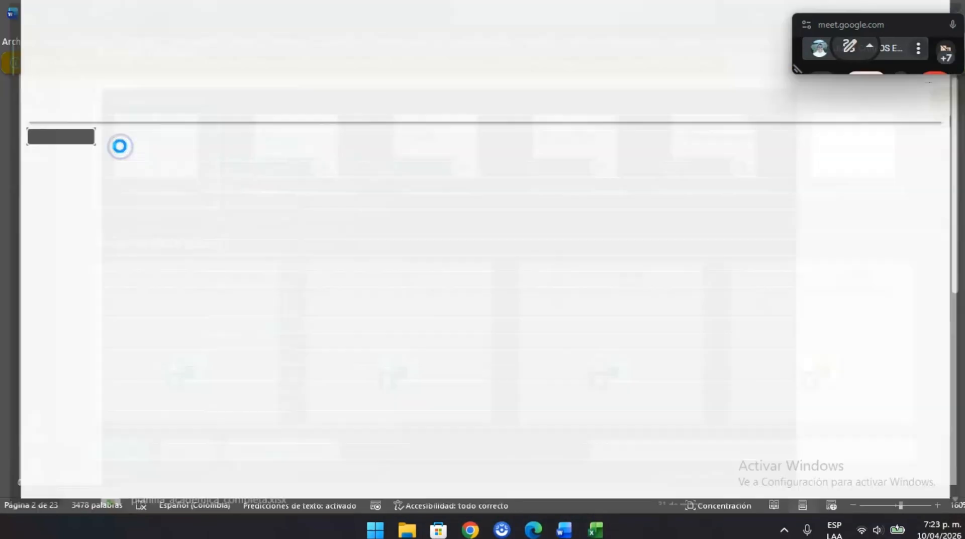
{"action": "key", "text": "ctrl+v"}
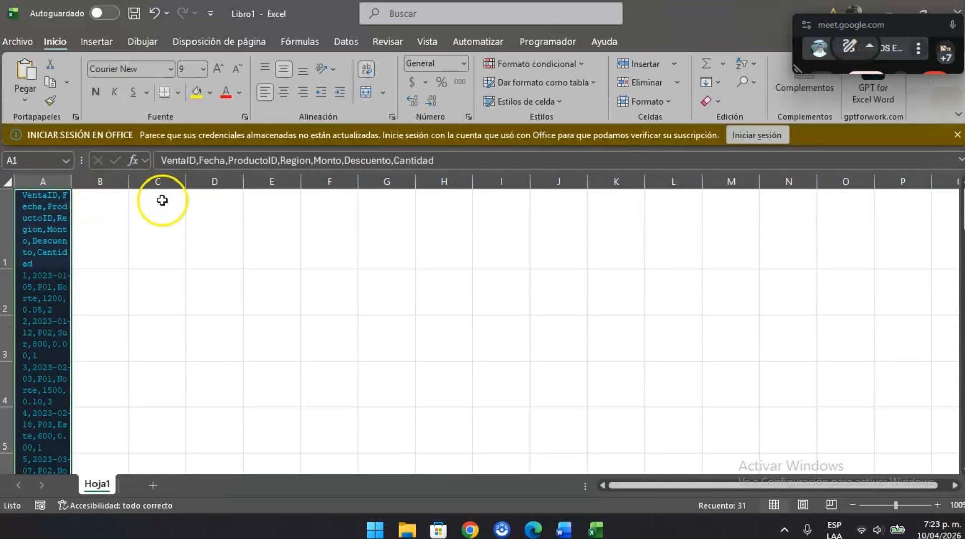
- Undo the paste of the sales data and close the Excel workbook without saving
{"action": "key", "text": "ctrl+z"}
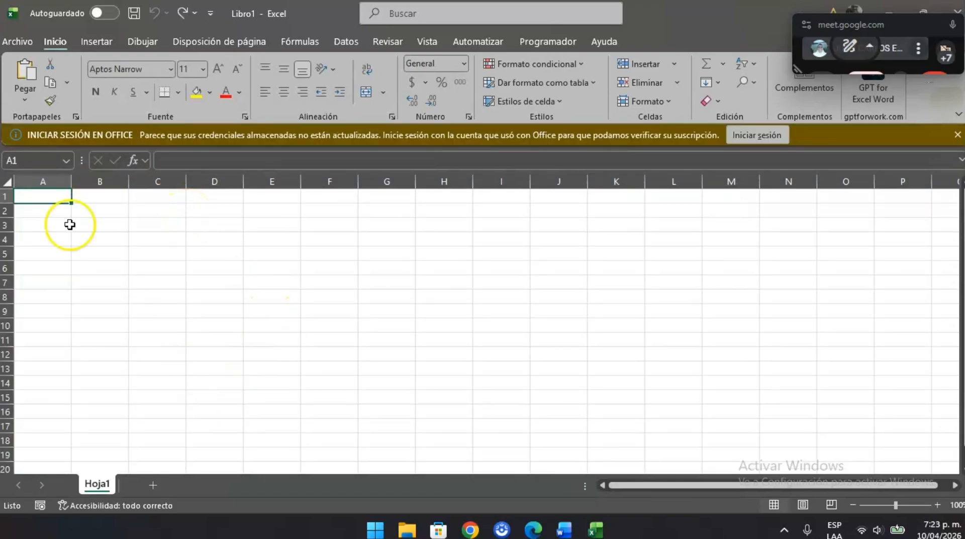
{"action": "left_click", "coordinate": [960, 12]}
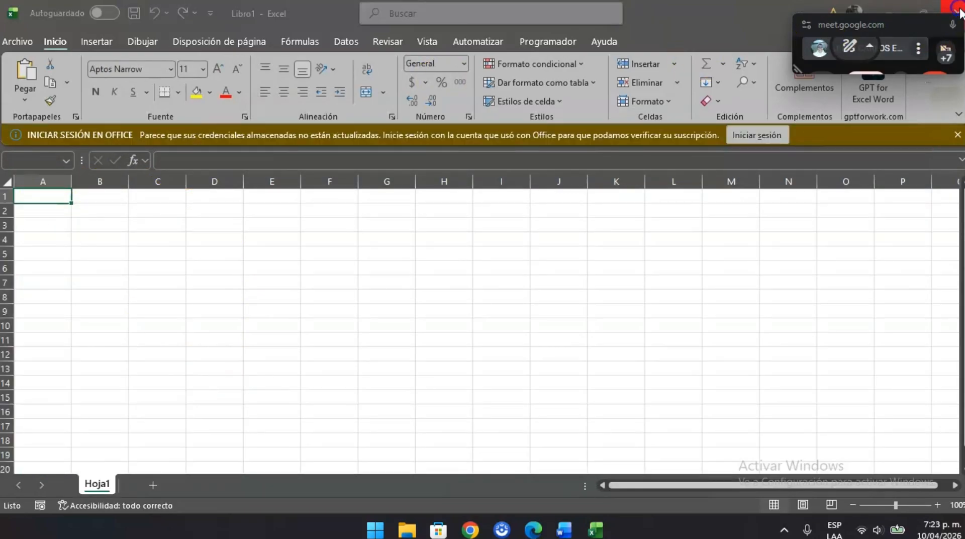
{"action": "left_click", "coordinate": [521, 341]}
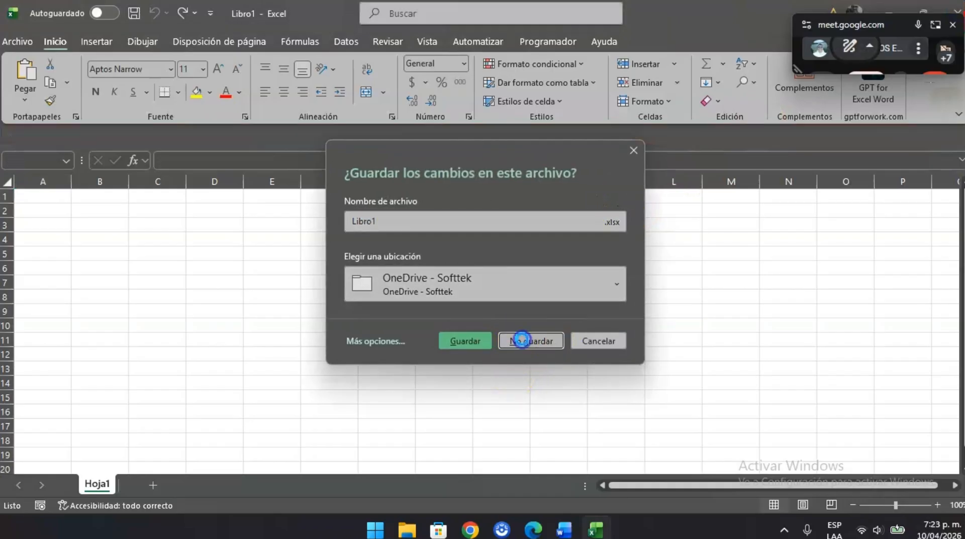
- Launch Power BI Desktop
{"action": "key", "text": "super"}
{"action": "type", "text": "power bi"}
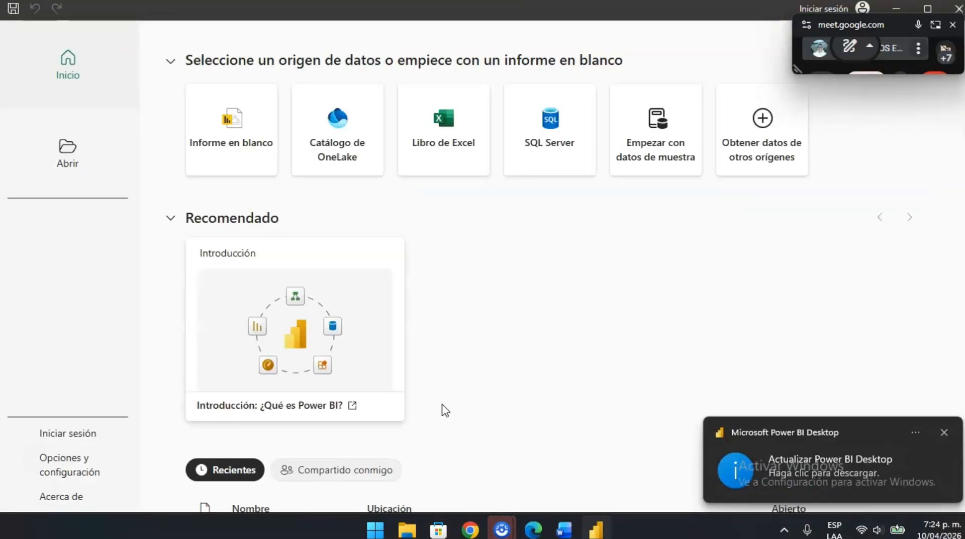
{"action": "left_click", "coordinate": [788, 136]}
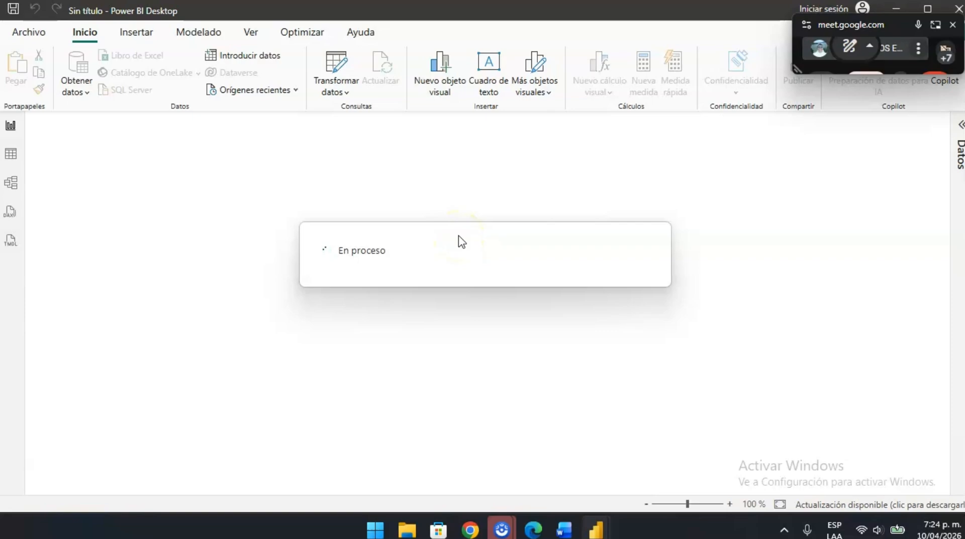
{"action": "left_click", "coordinate": [352, 269]}
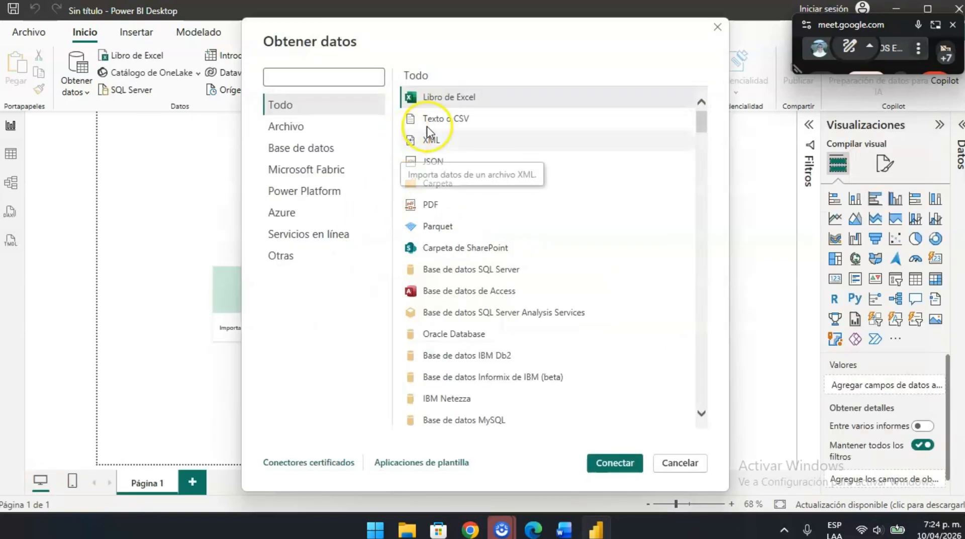
{"action": "left_click", "coordinate": [466, 125]}
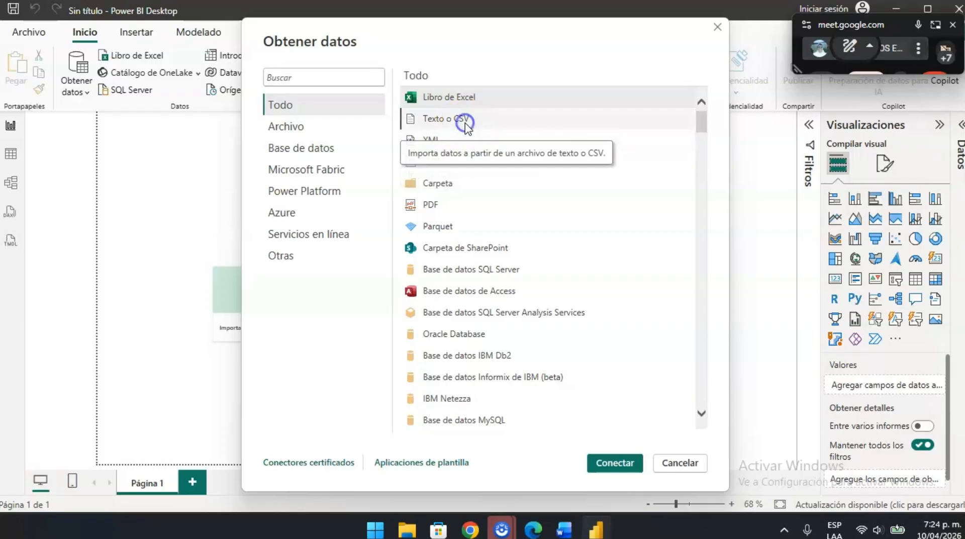
{"action": "left_click", "coordinate": [614, 463]}
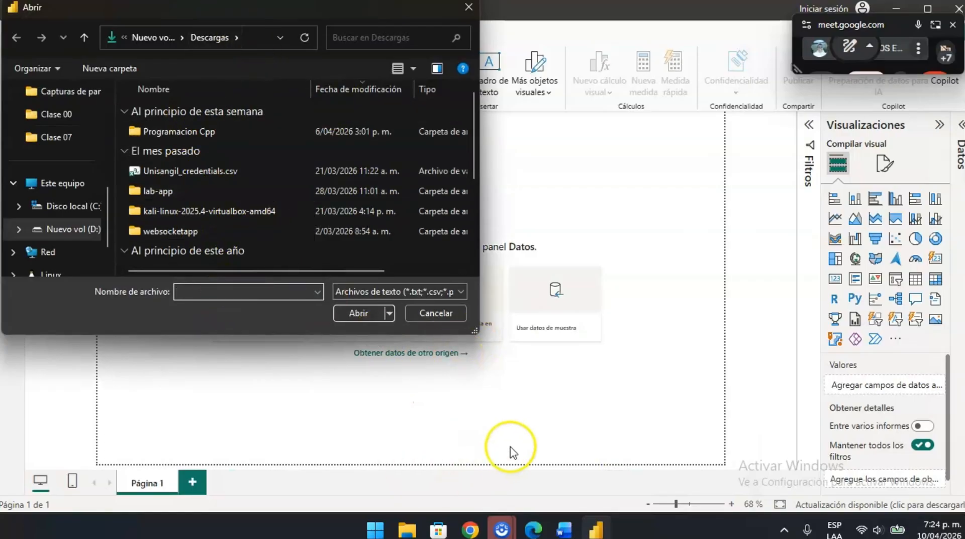
{"action": "left_click", "coordinate": [419, 315]}
- Launch Notepad, paste the copied sales data into a new document tab and remove the trailing line break
{"action": "key", "text": "super"}
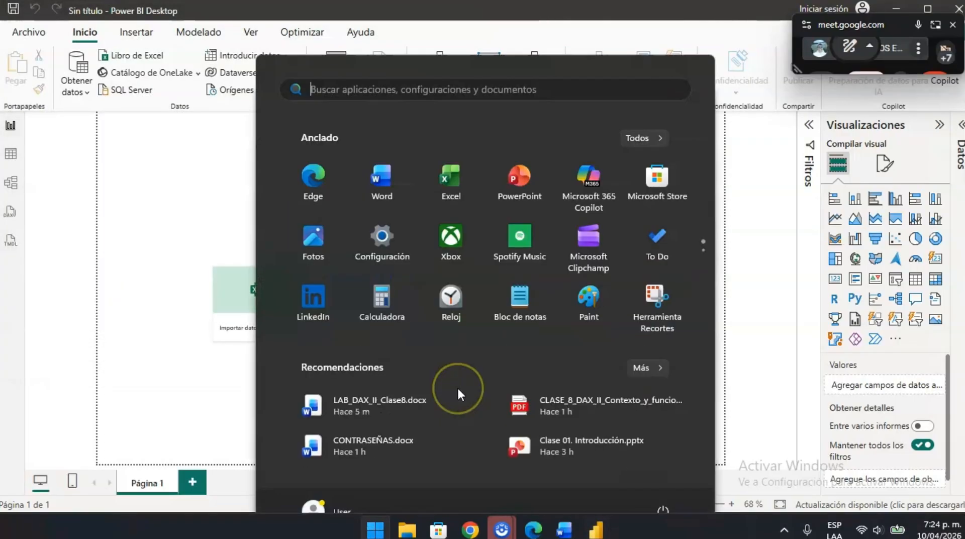
{"action": "type", "text": "txt"}
{"action": "key", "text": "Return"}
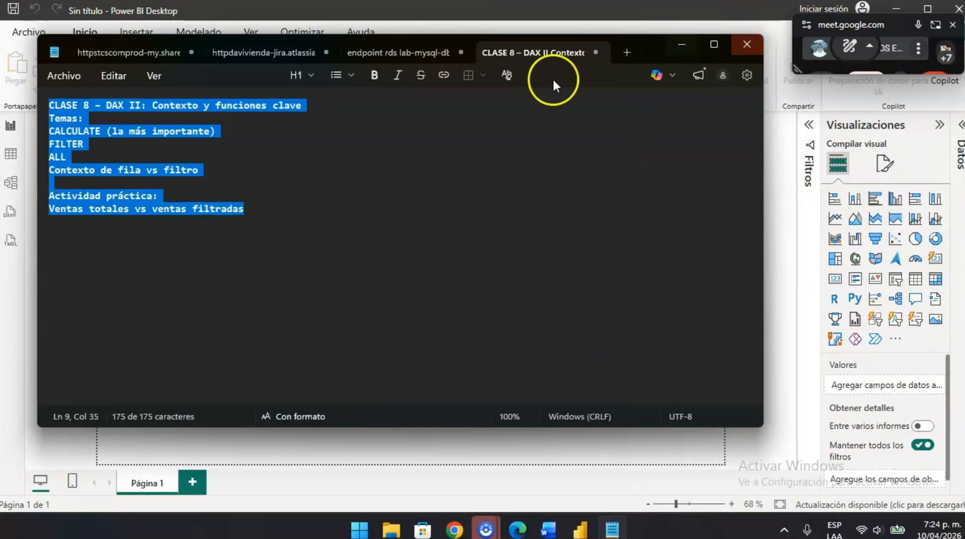
{"action": "left_click", "coordinate": [627, 52]}
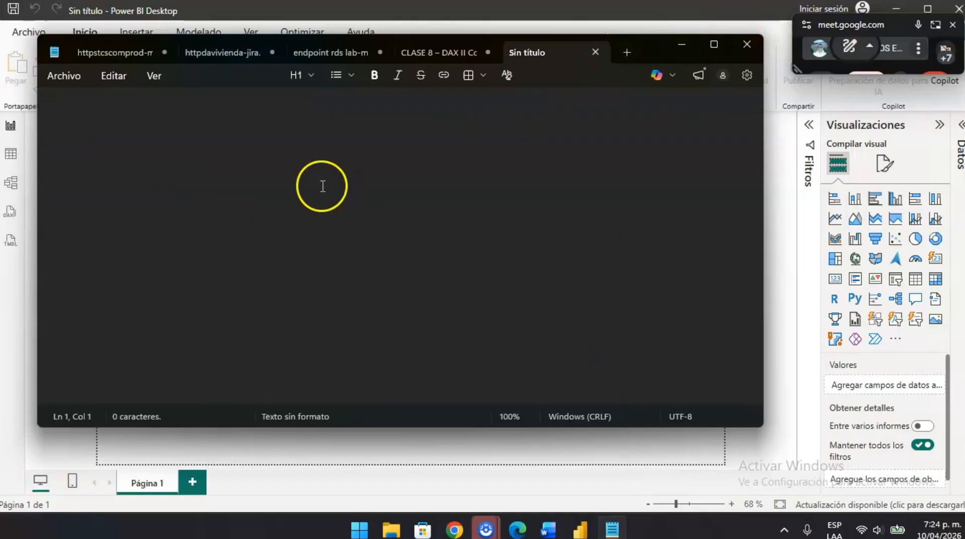
{"action": "key", "text": "ctrl+v"}
{"action": "key", "text": "BackSpace"}
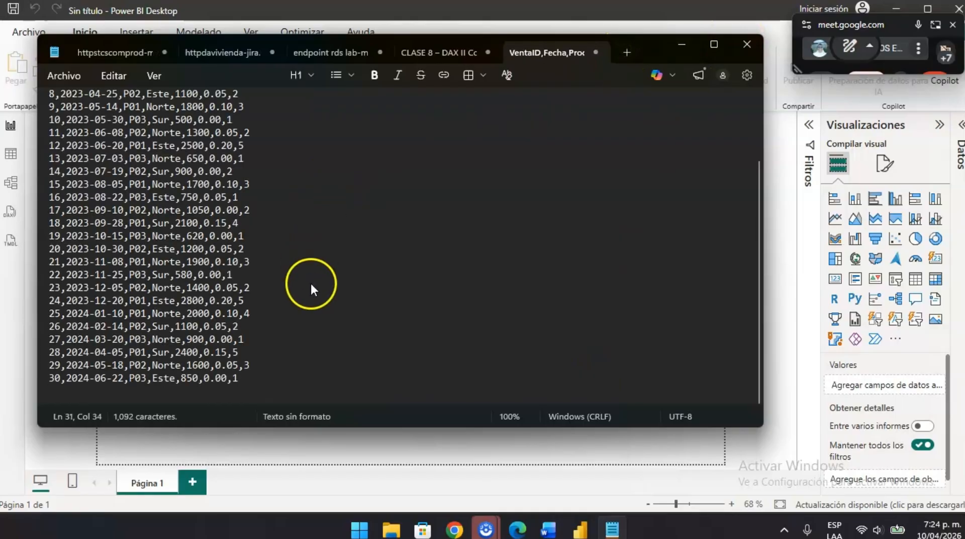
- Copy the file name Ventas_DAX_Lab8 from section 0.1 of the Word lab document and return to the Notepad sales data
{"action": "key", "text": "ctrl+s"}
{"action": "left_click", "coordinate": [467, 353]}
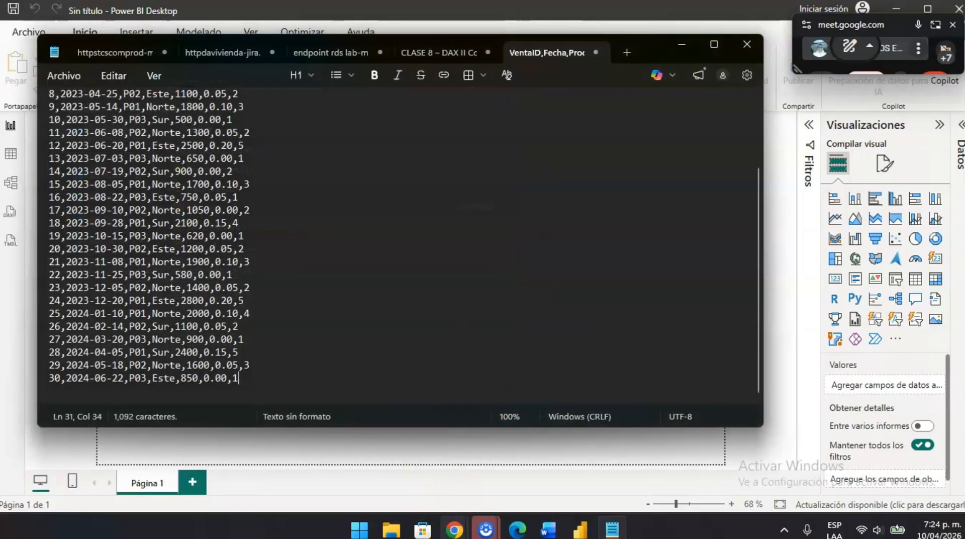
{"action": "left_click", "coordinate": [534, 533]}
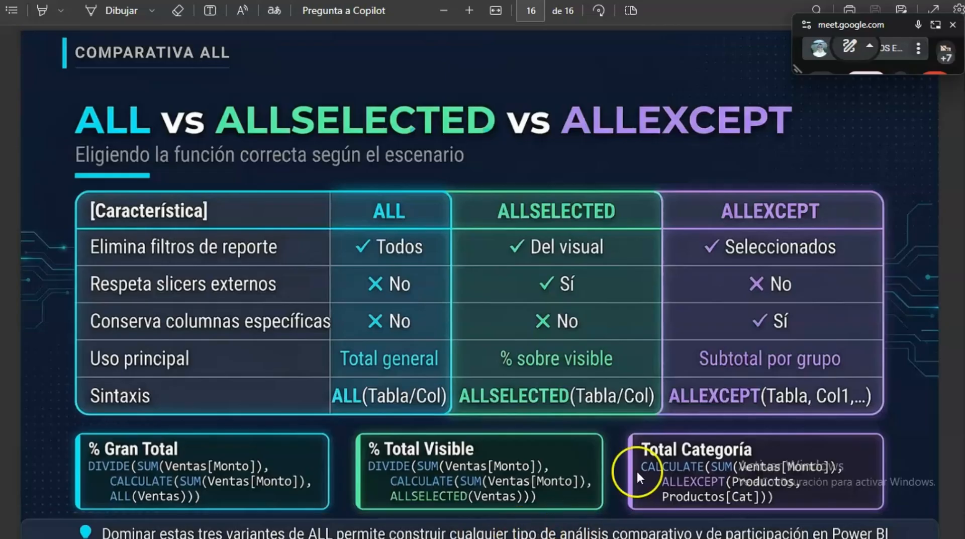
{"action": "key", "text": "alt+Tab"}
{"action": "key", "text": "alt+Tab"}
{"action": "key", "text": "alt+Tab"}
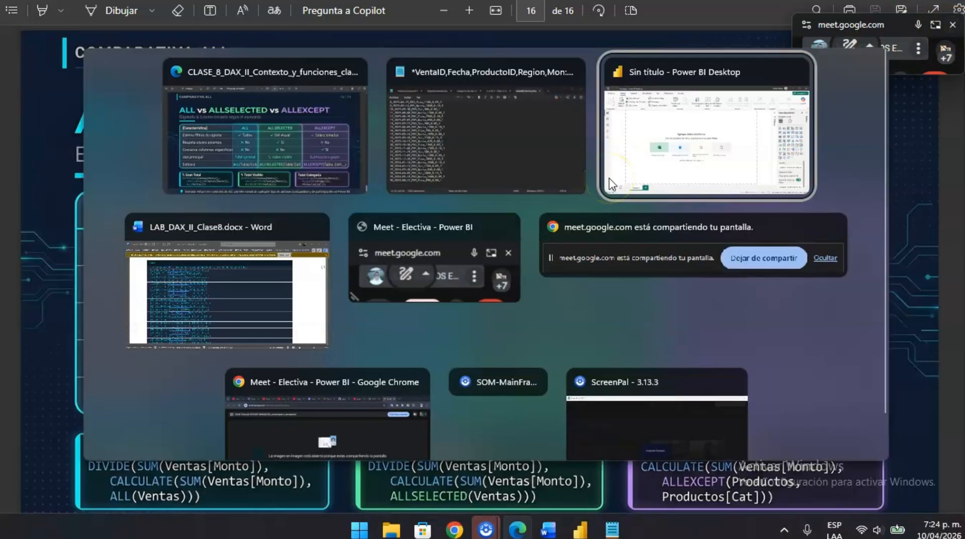
{"action": "scroll", "coordinate": [262, 181], "scroll_direction": "up", "scroll_amount": 5}
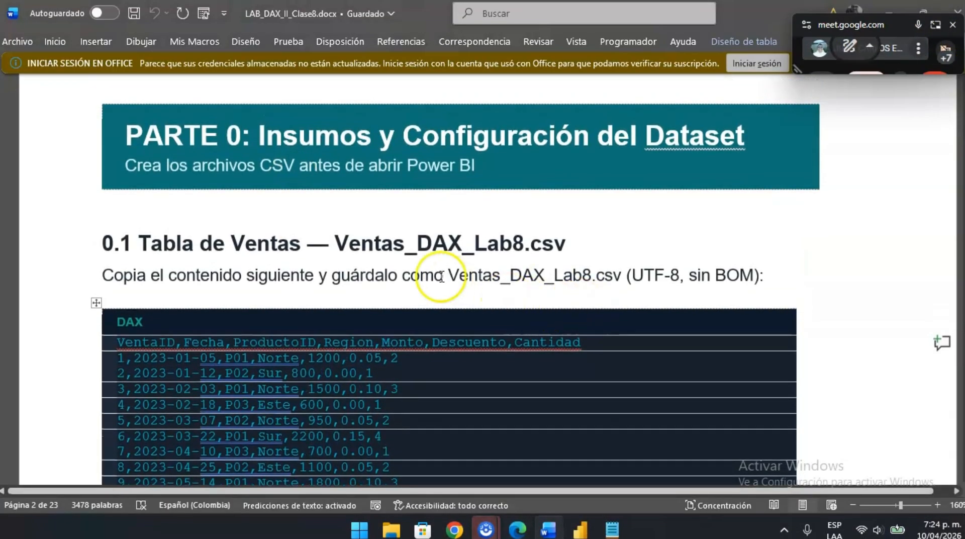
{"action": "left_click_drag", "start_coordinate": [447, 275], "coordinate": [576, 275]}
{"action": "key", "text": "ctrl+c"}
{"action": "key", "text": "alt+Tab"}
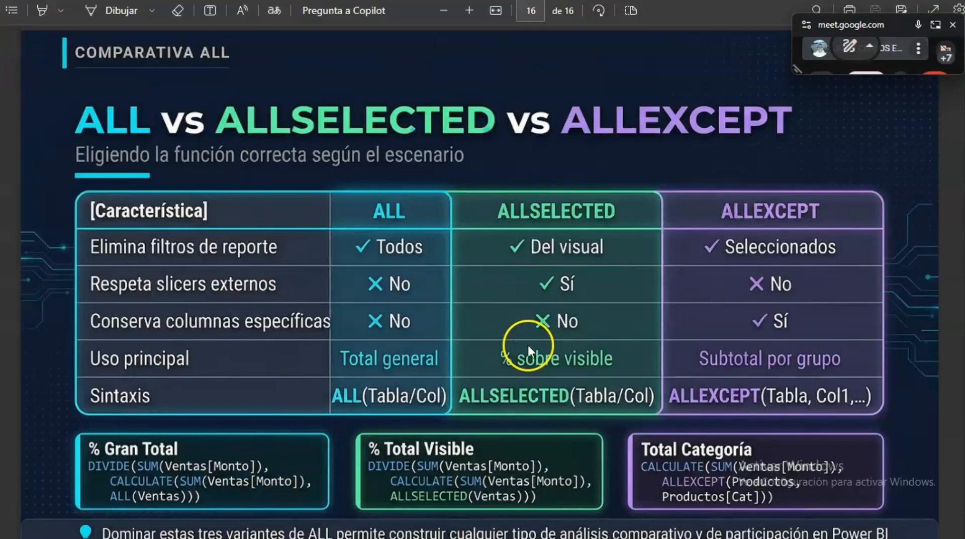
{"action": "key", "text": "alt+Tab"}
{"action": "key", "text": "alt+Tab"}
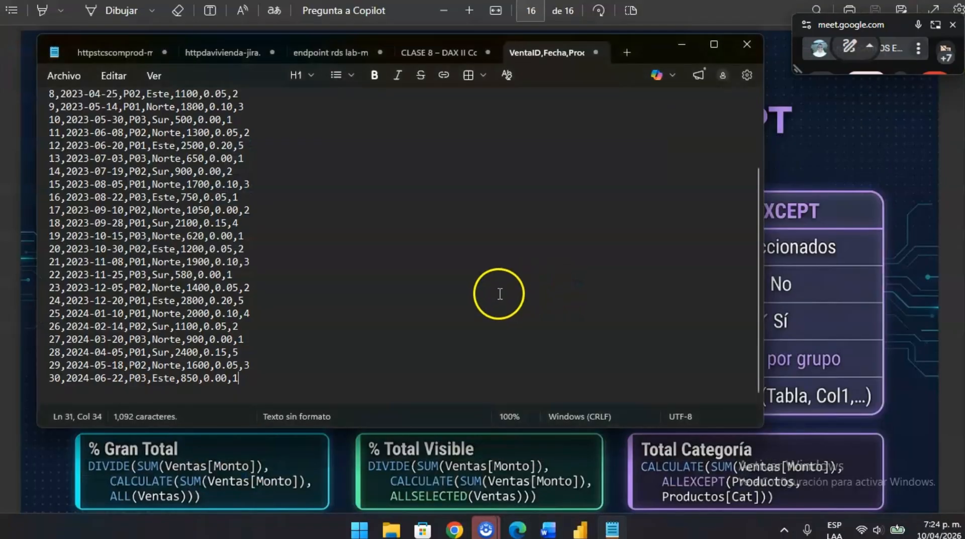
- Save the sales data in the Descargas folder as Ventas_DAX_Lab8, a text document (*.txt) with UTF-8 encoding
{"action": "key", "text": "ctrl+s"}
{"action": "key", "text": "ctrl+v"}
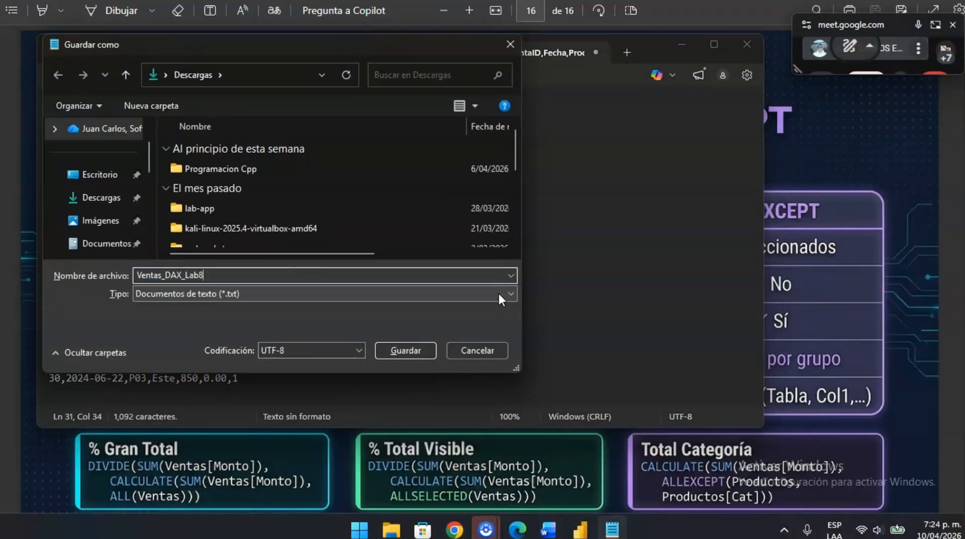
{"action": "left_click", "coordinate": [499, 295]}
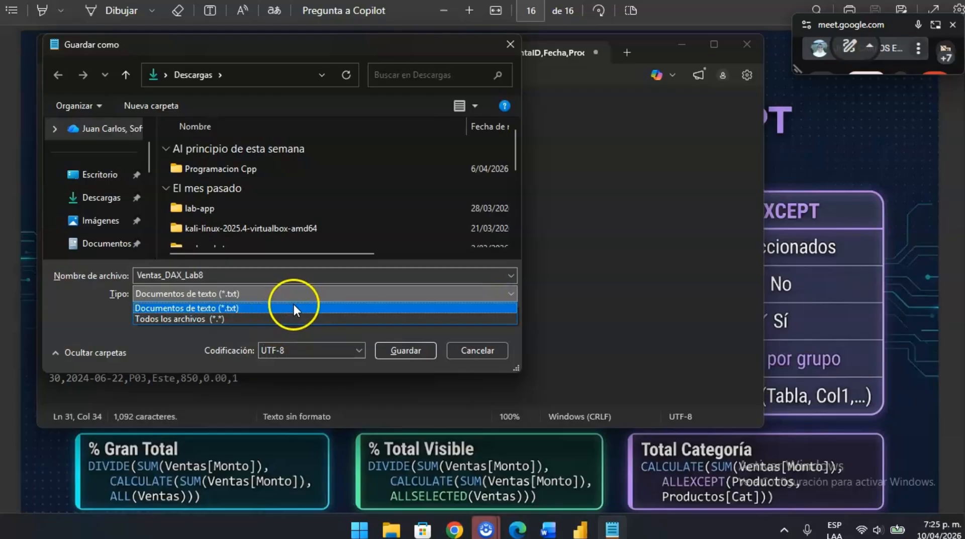
{"action": "left_click", "coordinate": [412, 352]}
{"action": "left_click", "coordinate": [406, 352]}
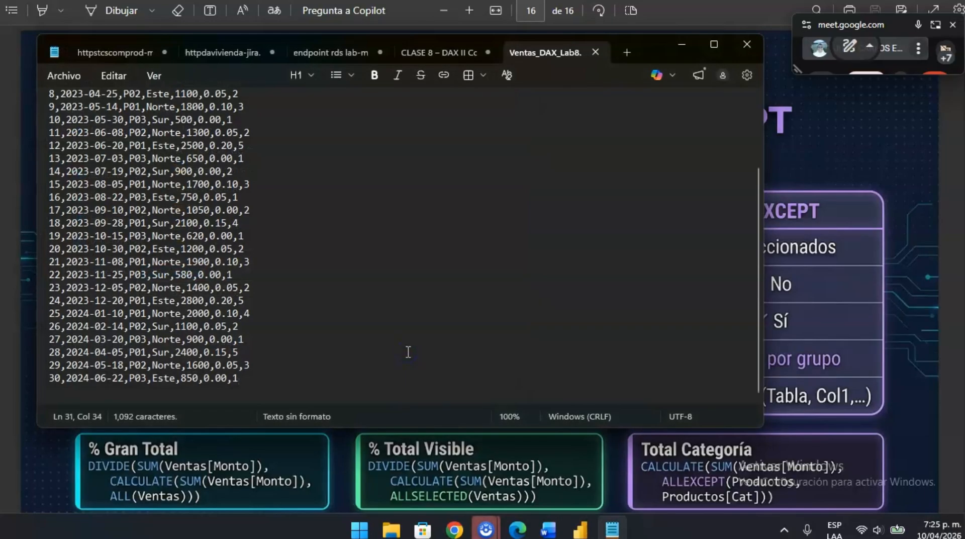
- Switch to Power BI Desktop and connect to Ventas_DAX_Lab8.txt as a Texto o CSV data source
{"action": "left_click", "coordinate": [580, 527]}
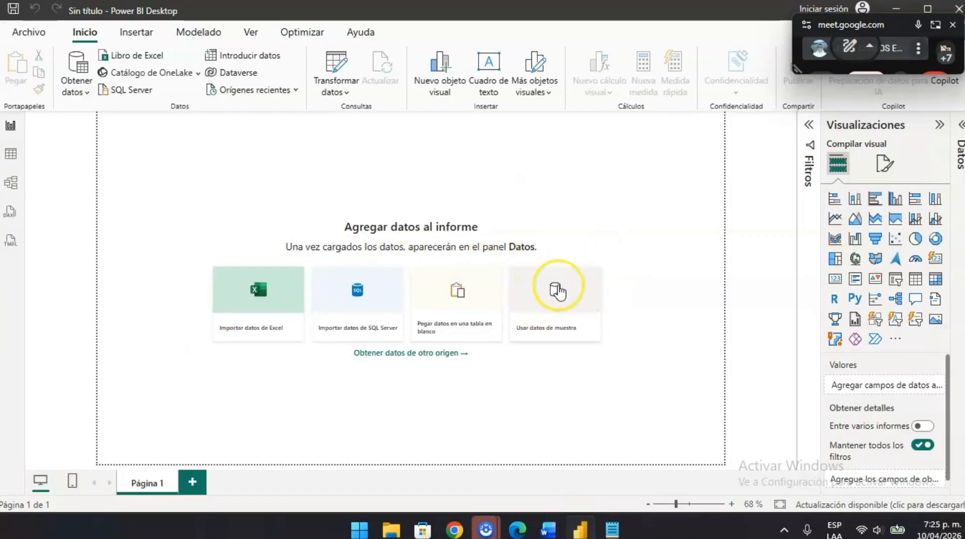
{"action": "left_click", "coordinate": [440, 354]}
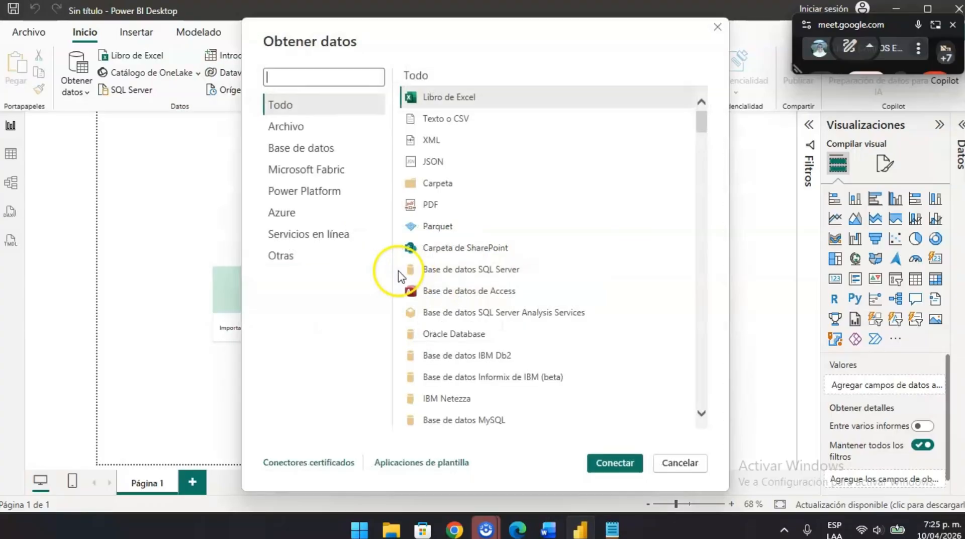
{"action": "left_click", "coordinate": [451, 120]}
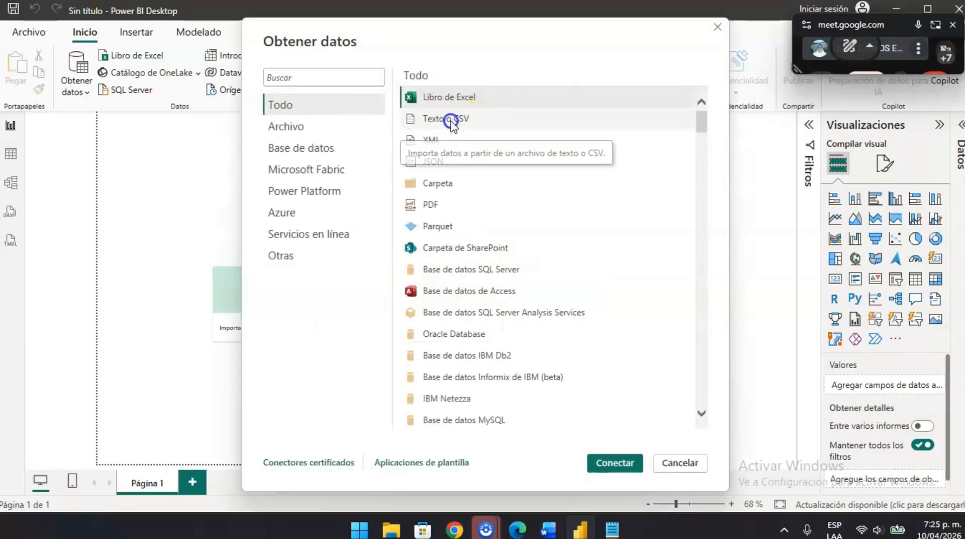
{"action": "left_click", "coordinate": [613, 461]}
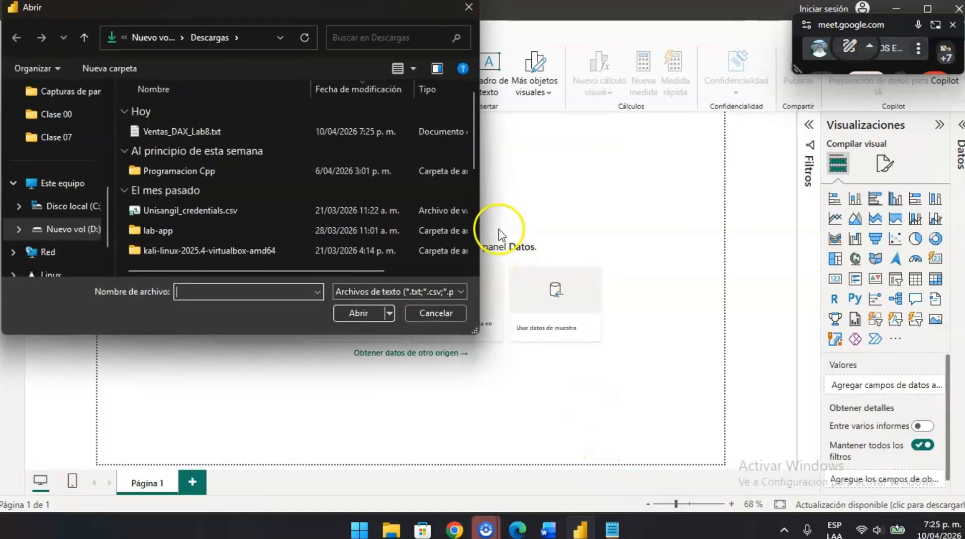
{"action": "left_click", "coordinate": [174, 132]}
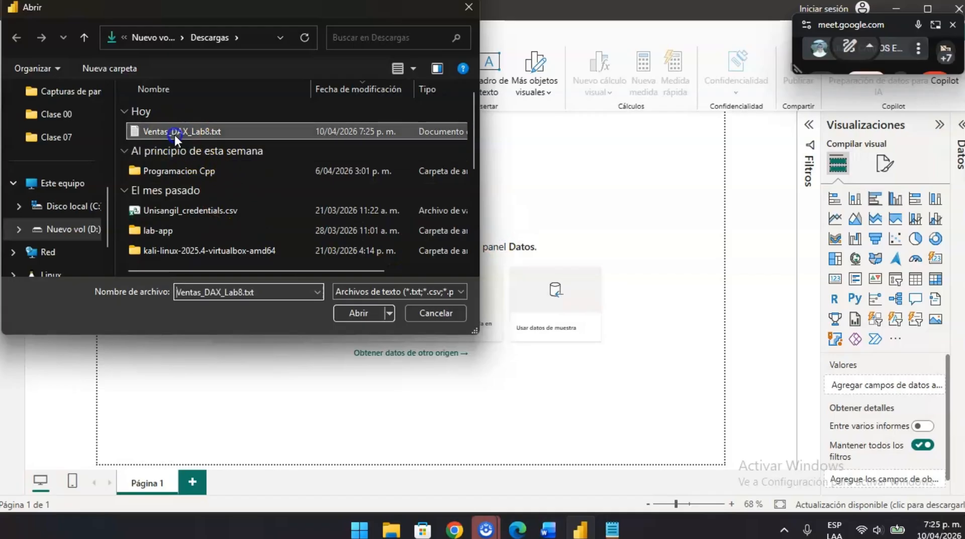
{"action": "left_click", "coordinate": [360, 314]}
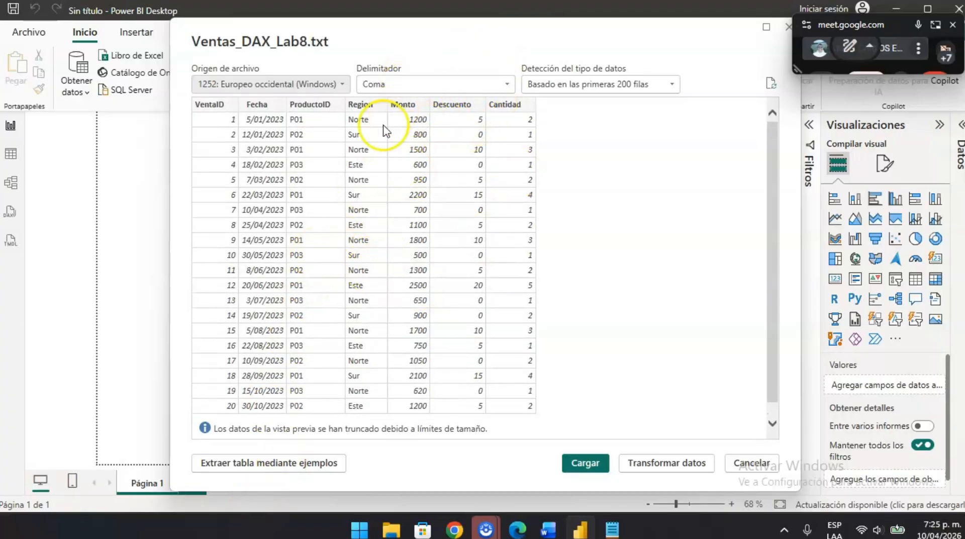
- Compare the import preview with the Notepad sales data and open the data for transformation in Power Query
{"action": "key", "text": "alt+Tab"}
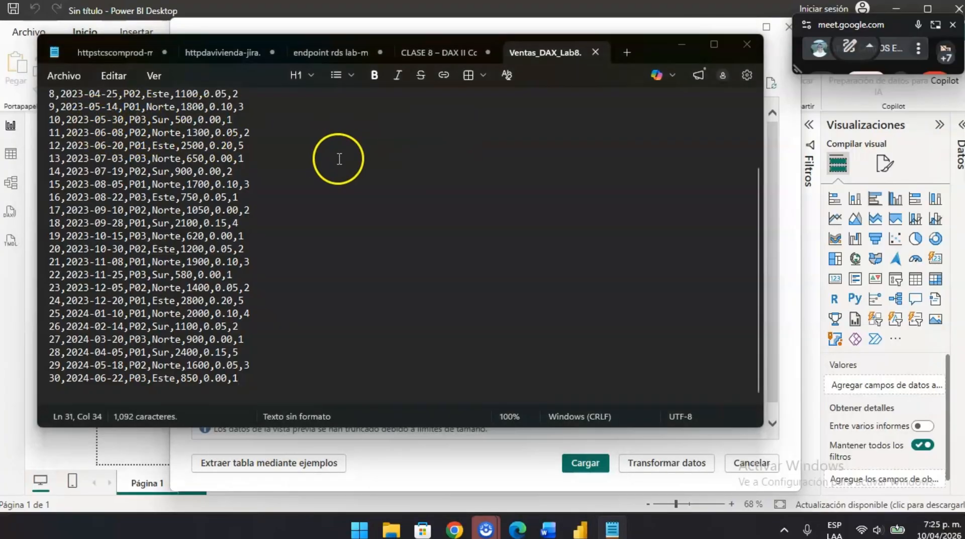
{"action": "key", "text": "alt+Tab"}
{"action": "scroll", "coordinate": [355, 374], "scroll_direction": "down", "scroll_amount": 1}
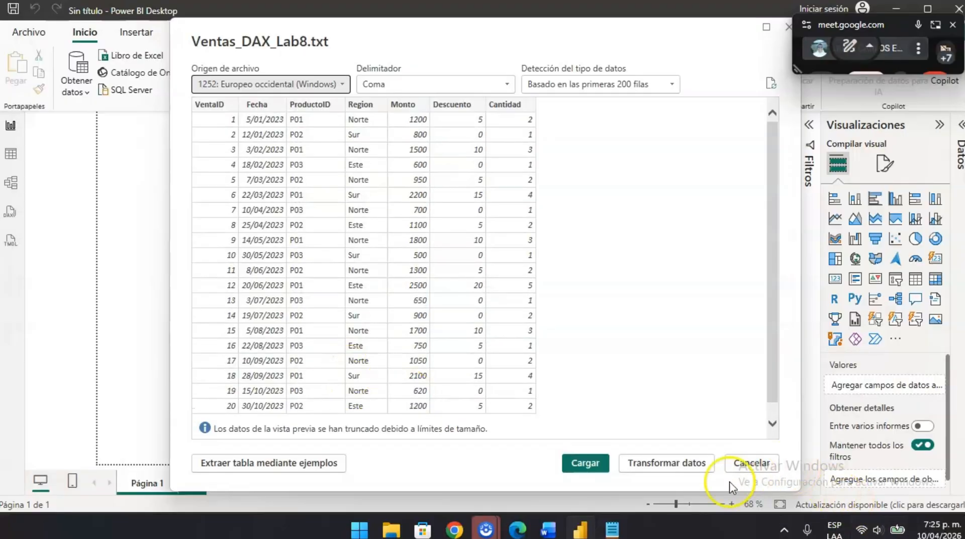
{"action": "left_click", "coordinate": [655, 465]}
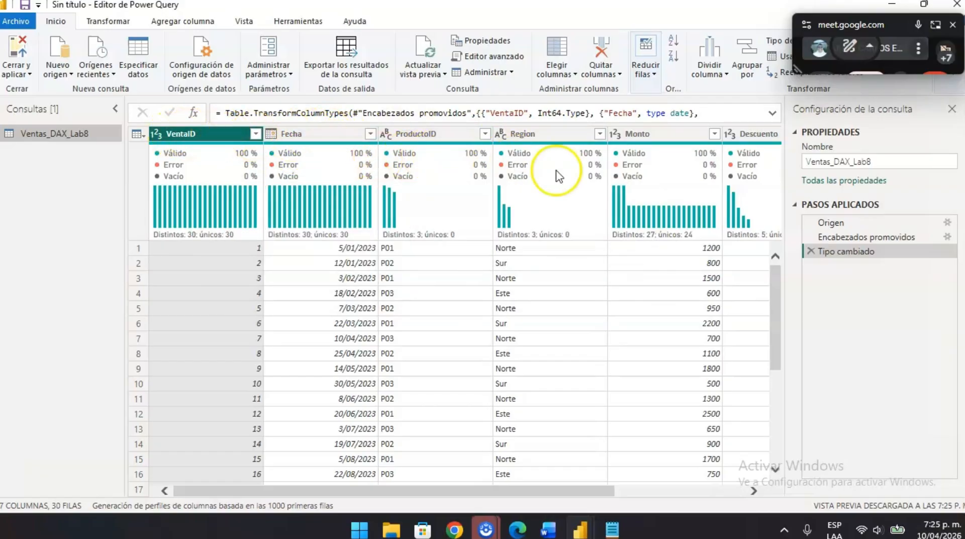
- Review the Ventas_DAX_Lab8 columns through Cantidad, and close Power Query applying the query to the report
{"action": "scroll", "coordinate": [618, 250], "scroll_direction": "right", "scroll_amount": 2}
{"action": "scroll", "coordinate": [618, 249], "scroll_direction": "right", "scroll_amount": 5}
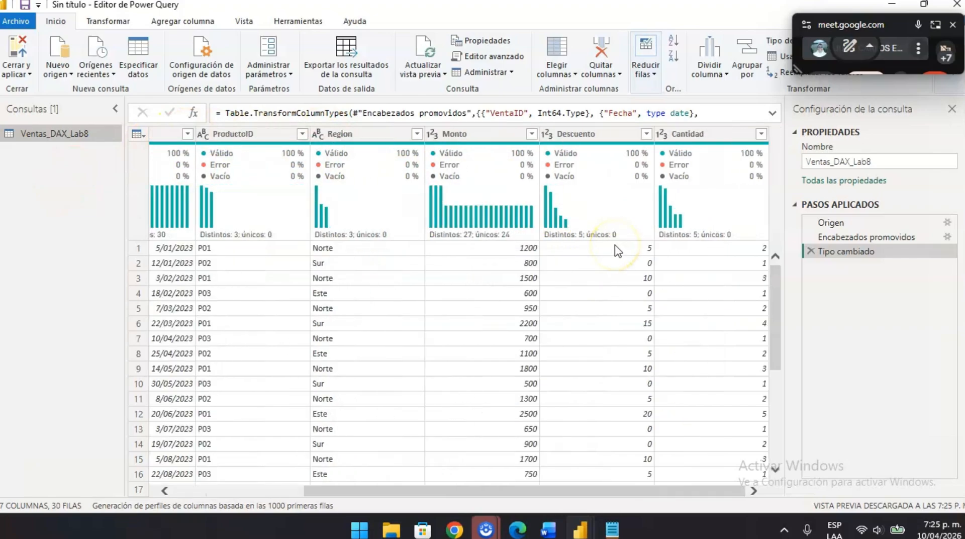
{"action": "mouse_move", "coordinate": [440, 194]}
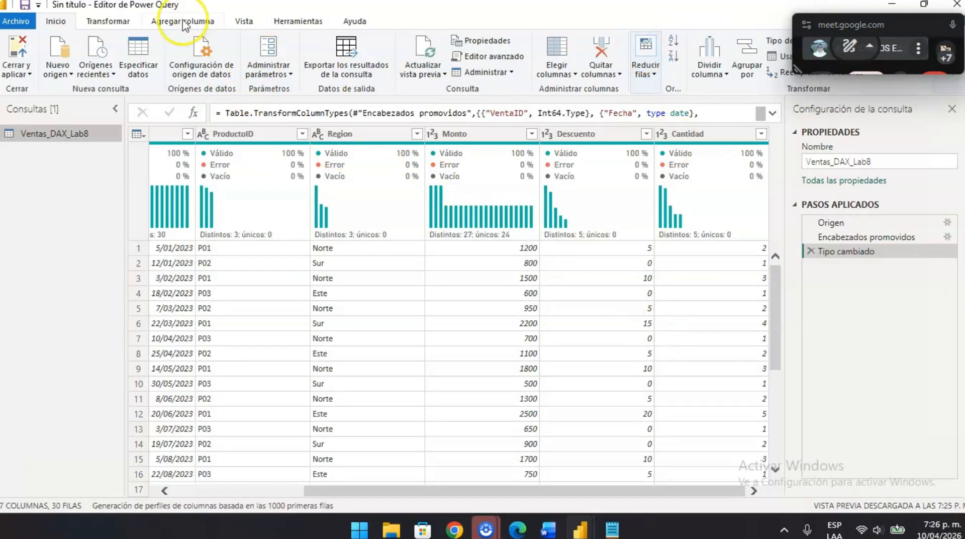
{"action": "left_click", "coordinate": [11, 72]}
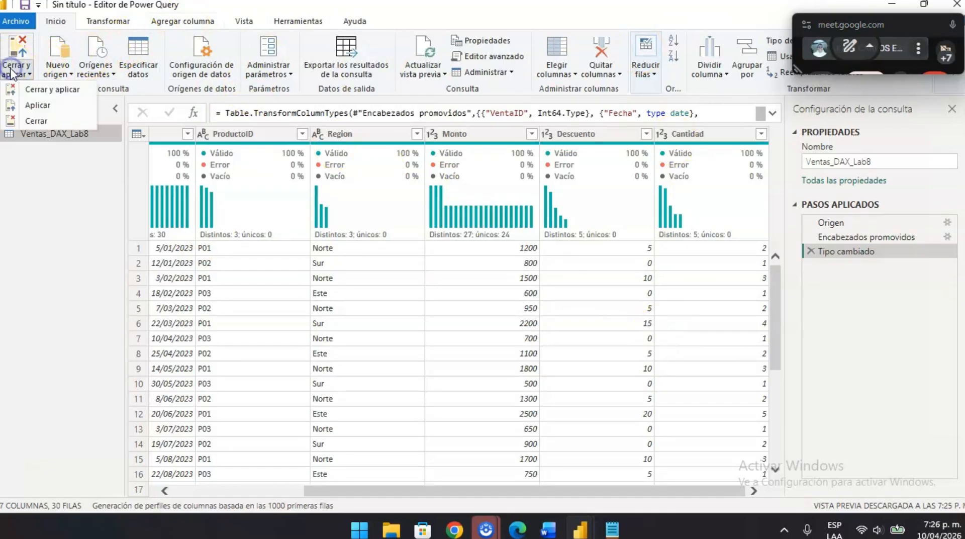
{"action": "left_click", "coordinate": [61, 91]}
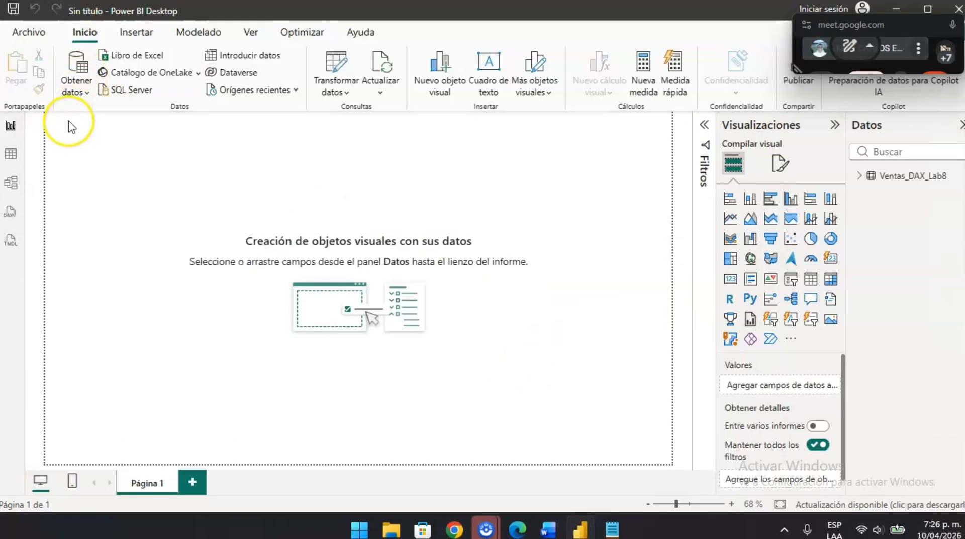
- Switch to the Word lab document and select the products data, including the header row, in section 0.2 for Productos_Lab8.csv
{"action": "left_click", "coordinate": [83, 92]}
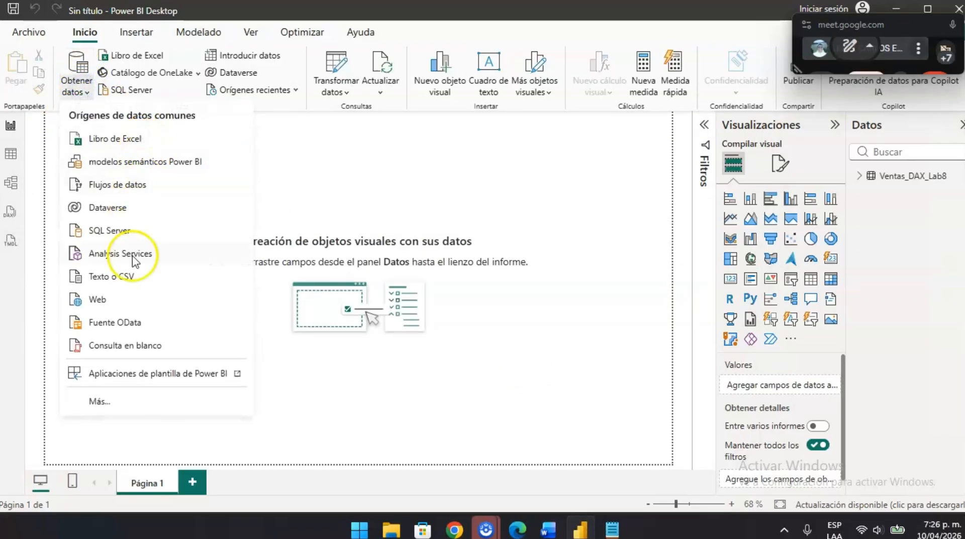
{"action": "mouse_move", "coordinate": [452, 518]}
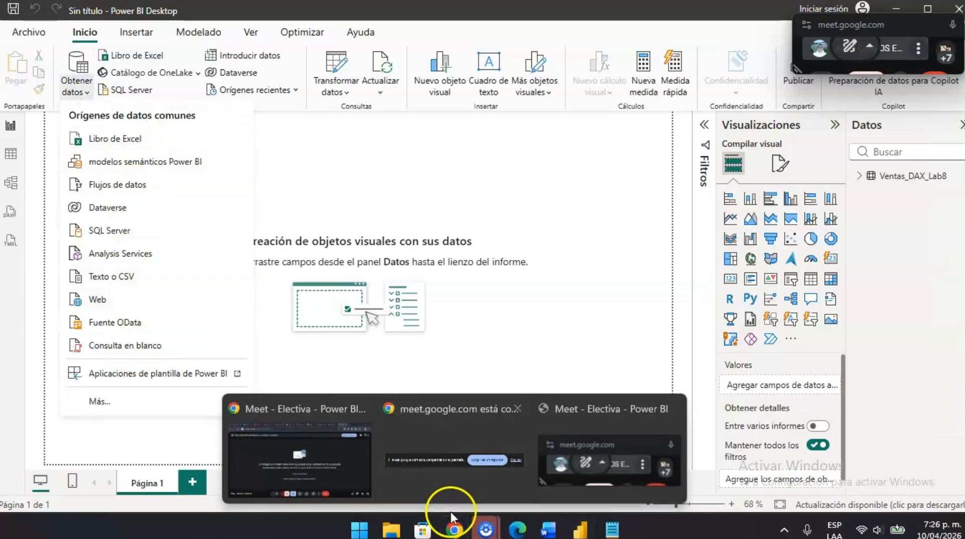
{"action": "left_click", "coordinate": [548, 529]}
{"action": "scroll", "coordinate": [400, 334], "scroll_direction": "down", "scroll_amount": 15}
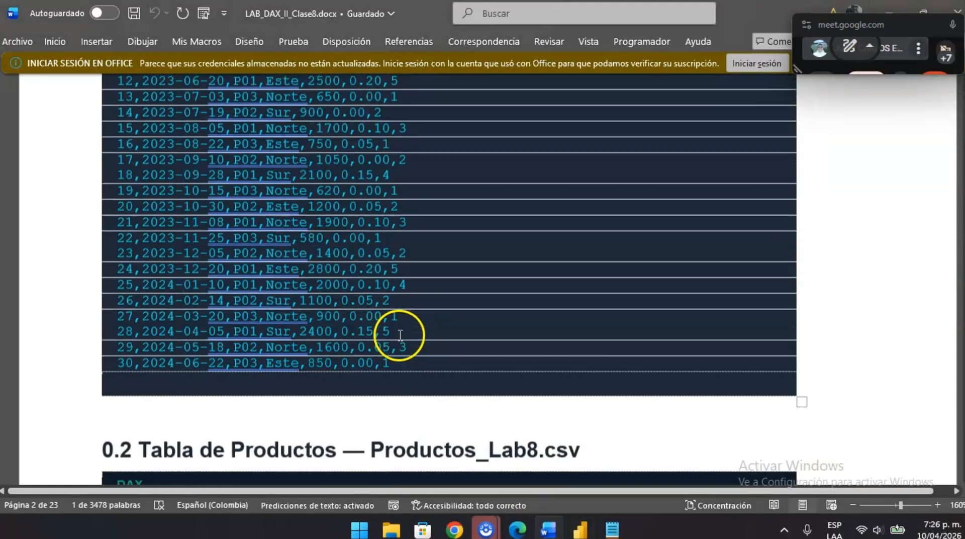
{"action": "scroll", "coordinate": [400, 334], "scroll_direction": "down", "scroll_amount": 2}
{"action": "scroll", "coordinate": [162, 131], "scroll_direction": "up", "scroll_amount": 2}
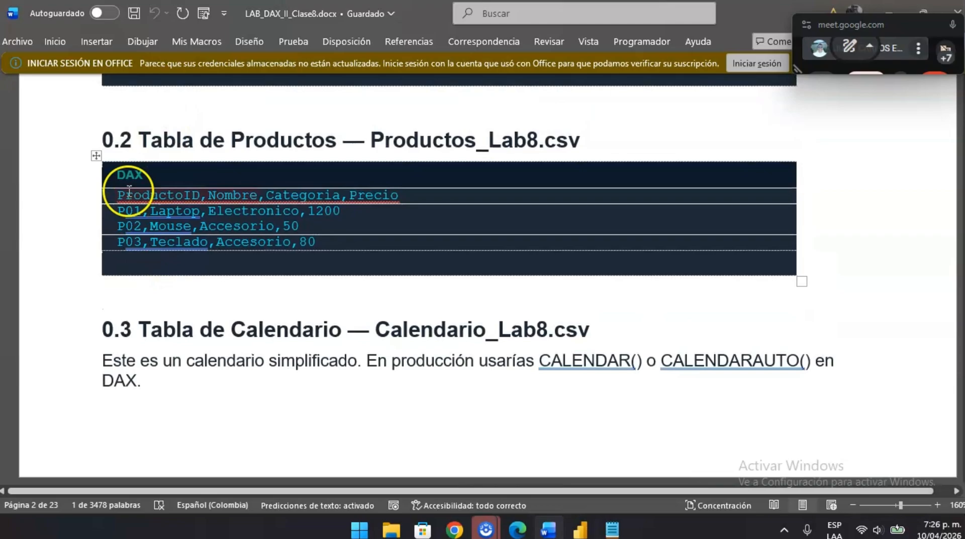
{"action": "left_click_drag", "start_coordinate": [316, 245], "coordinate": [109, 204]}
{"action": "key", "text": "ctrl+c"}
{"action": "left_click", "coordinate": [110, 203]}
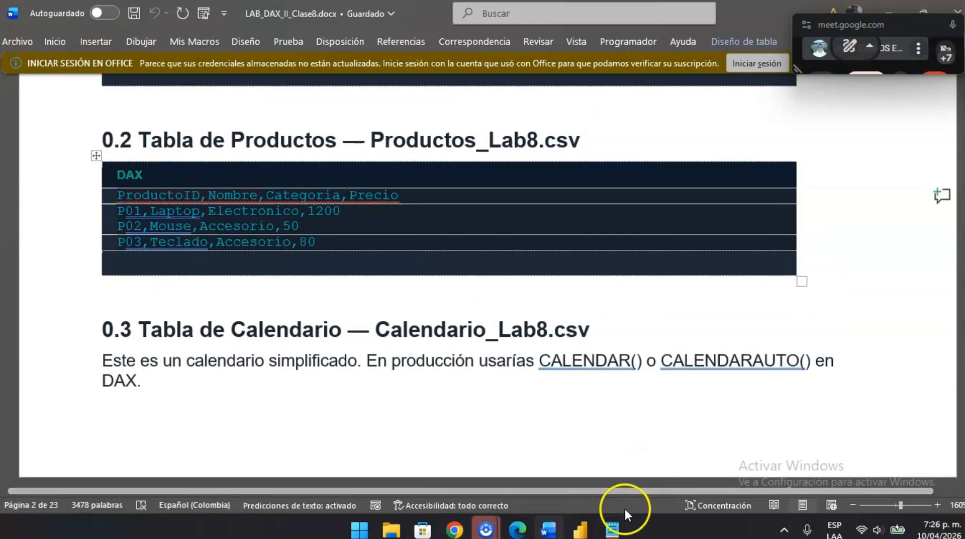
- Switch to Notepad and paste the copied products data into a new blank document
{"action": "left_click", "coordinate": [612, 529]}
{"action": "left_click", "coordinate": [626, 52]}
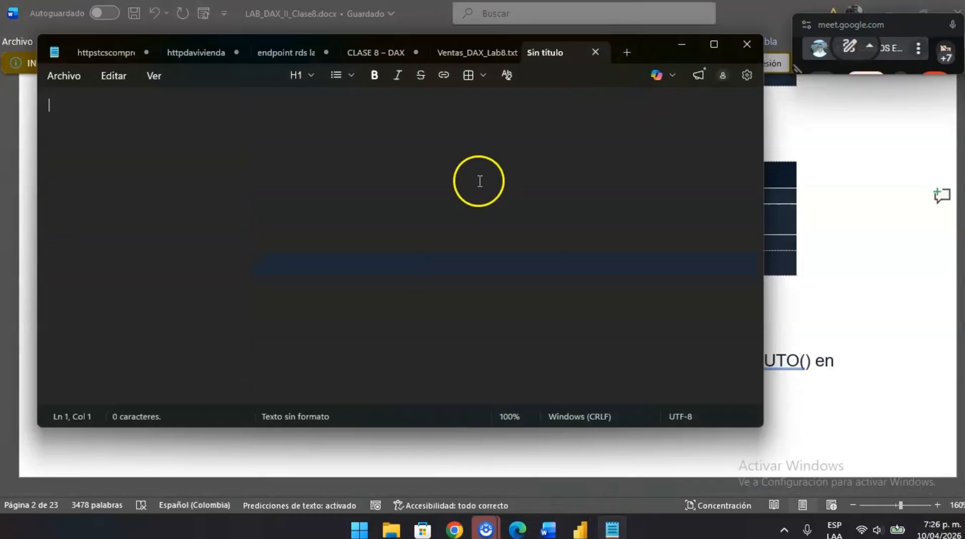
{"action": "key", "text": "ctrl+v"}
- Copy the name Productos_Lab8 from the Word heading and save the Notepad products data as Productos_Lab8.txt in Descargas
{"action": "key", "text": "alt+Tab"}
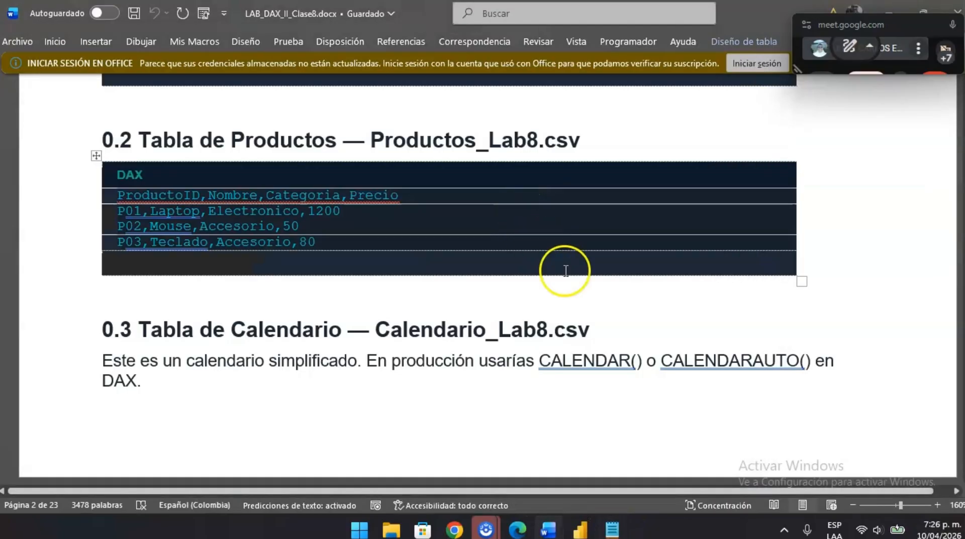
{"action": "left_click_drag", "start_coordinate": [372, 139], "coordinate": [530, 135]}
{"action": "key", "text": "ctrl+c"}
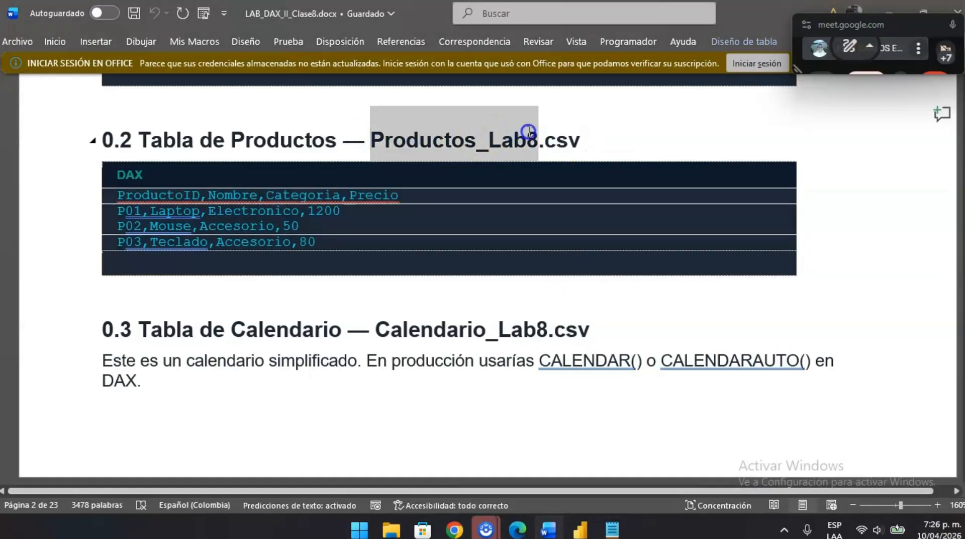
{"action": "key", "text": "alt+Tab"}
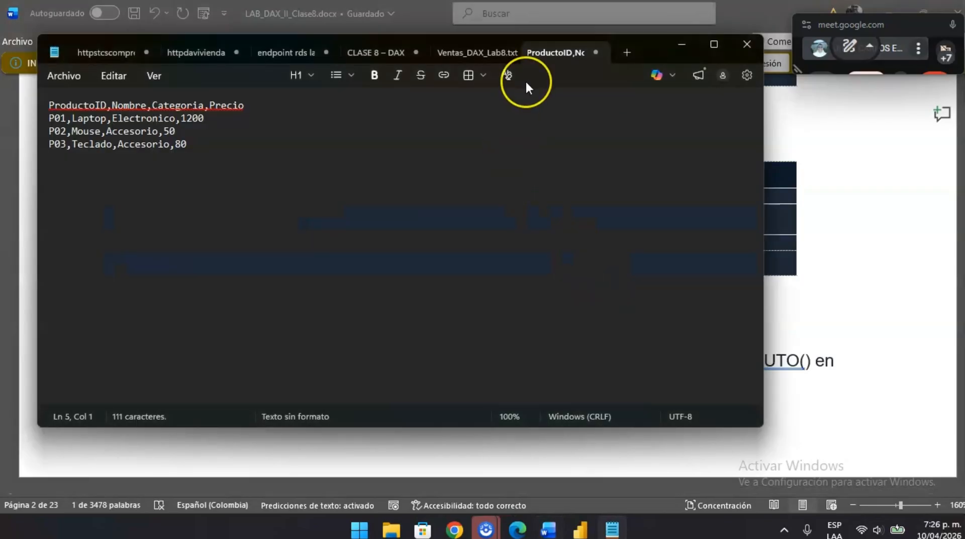
{"action": "key", "text": "ctrl+s"}
{"action": "key", "text": "ctrl+v"}
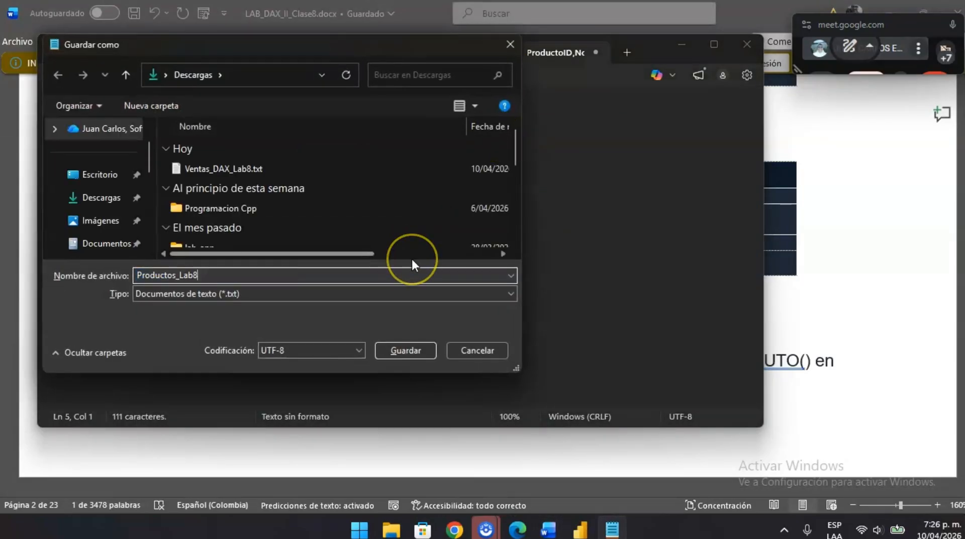
{"action": "key", "text": "Return"}
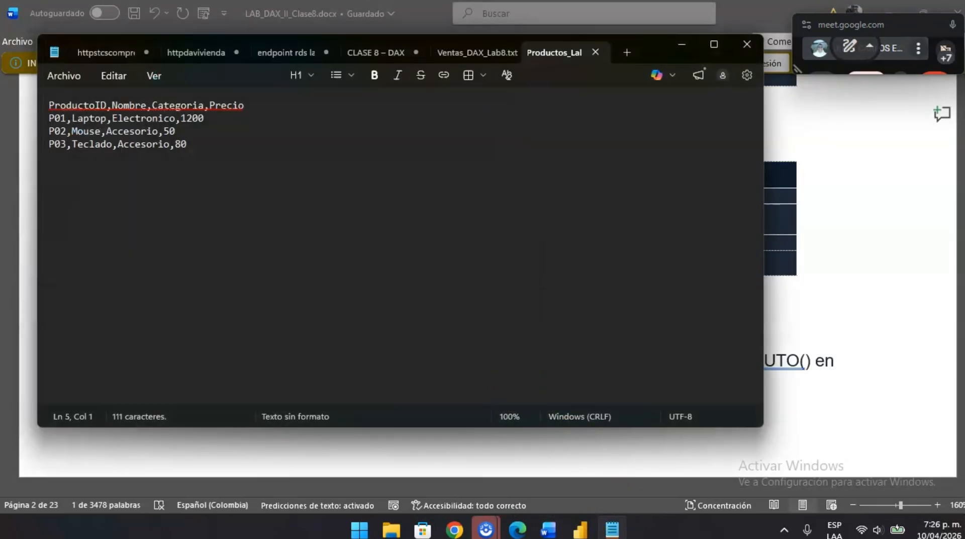
- Switch to Power BI Desktop and import Productos_Lab8.txt as a Texto o CSV source through Power Query, applying the query to the report
{"action": "left_click", "coordinate": [581, 528]}
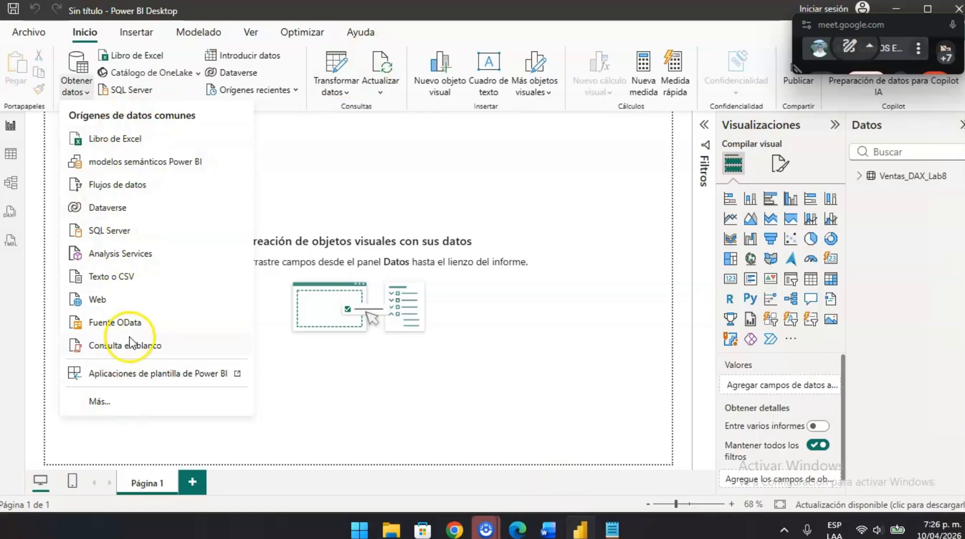
{"action": "left_click", "coordinate": [113, 276]}
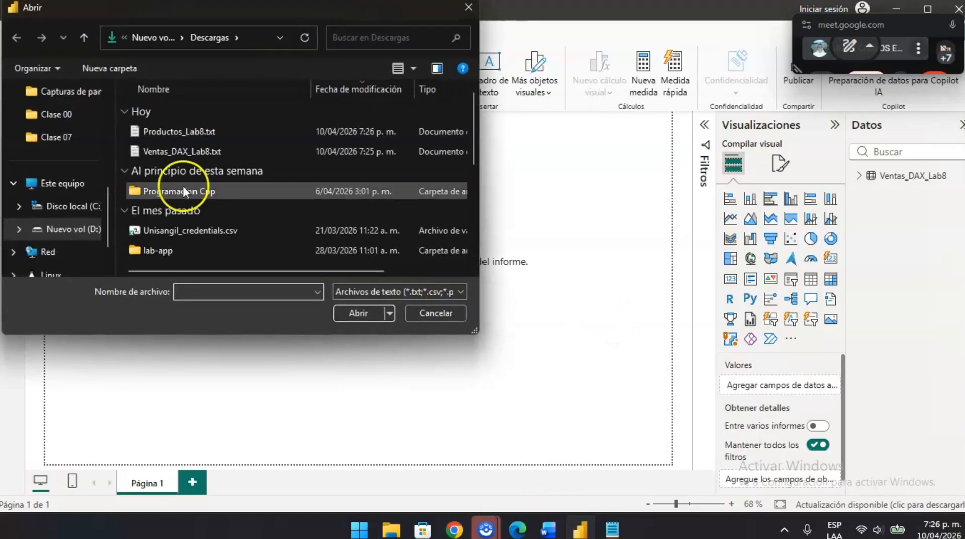
{"action": "left_click", "coordinate": [177, 131]}
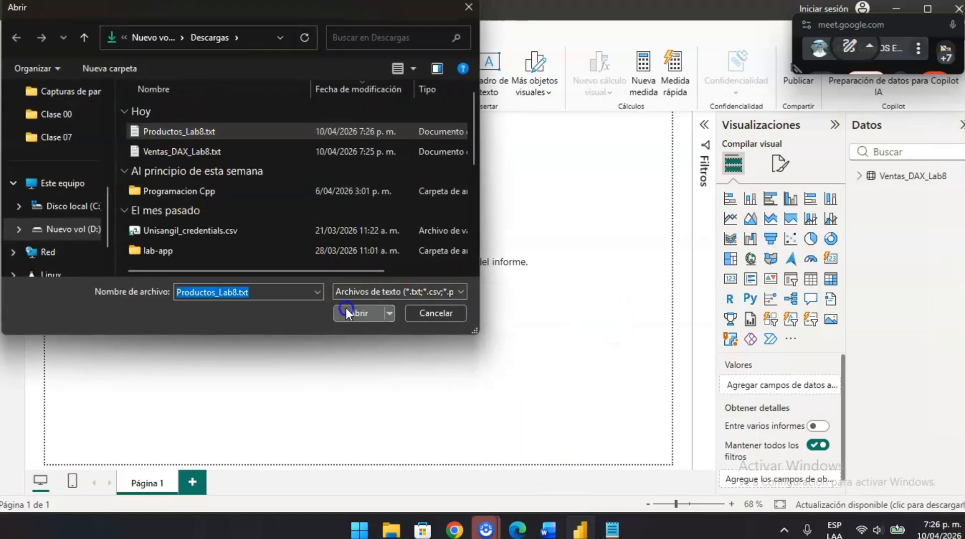
{"action": "left_click", "coordinate": [352, 311]}
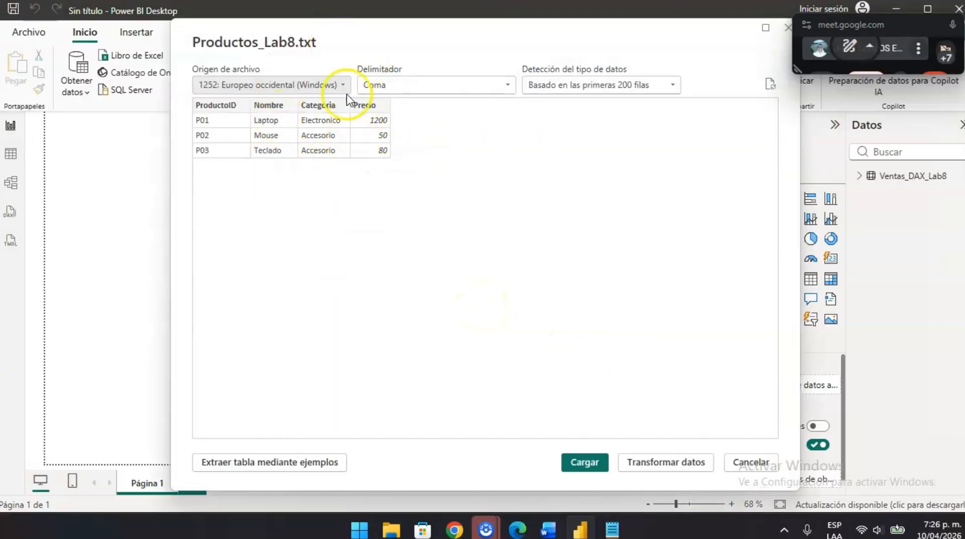
{"action": "left_click", "coordinate": [666, 462]}
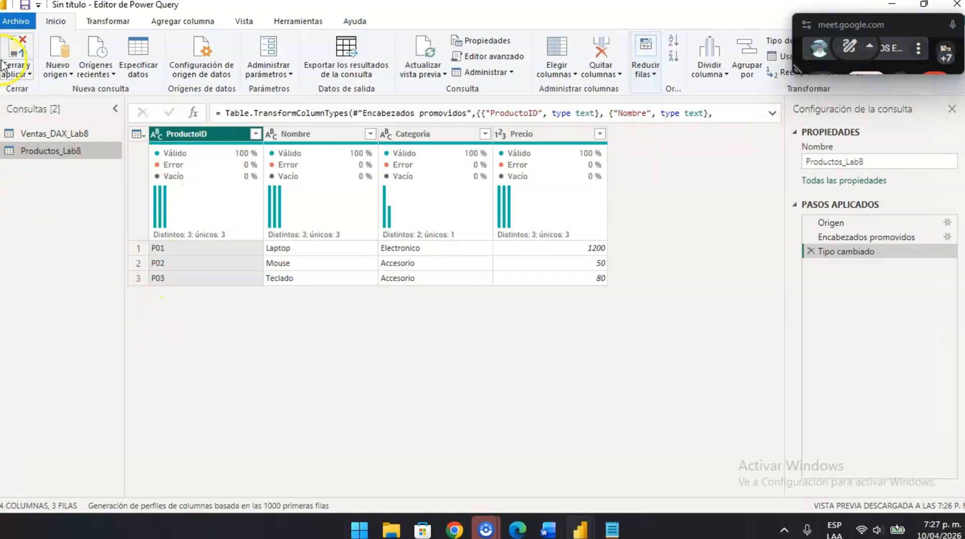
{"action": "left_click", "coordinate": [19, 55]}
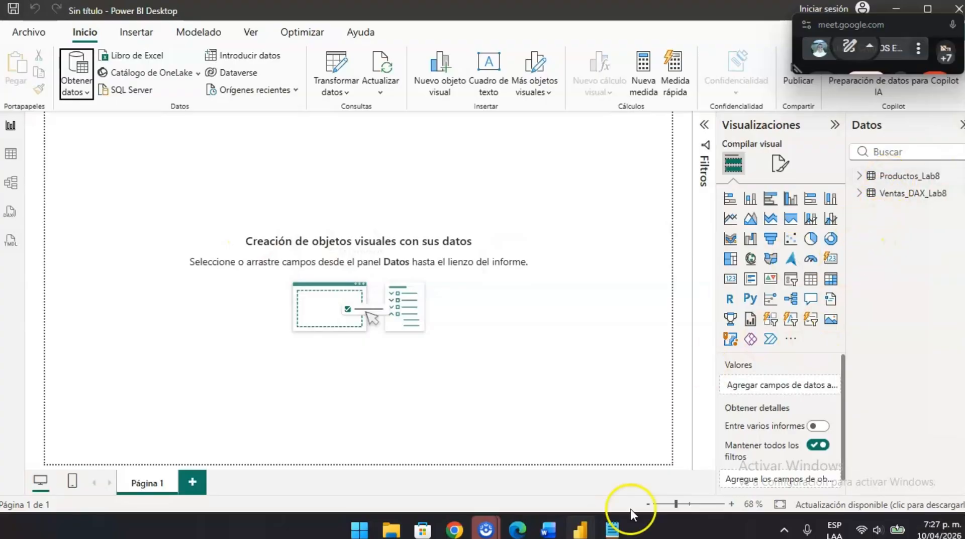
- Switch to the Word lab document and copy the section 0.3 calendar data, from the Fecha header row through 2024-06-01
{"action": "left_click", "coordinate": [541, 534]}
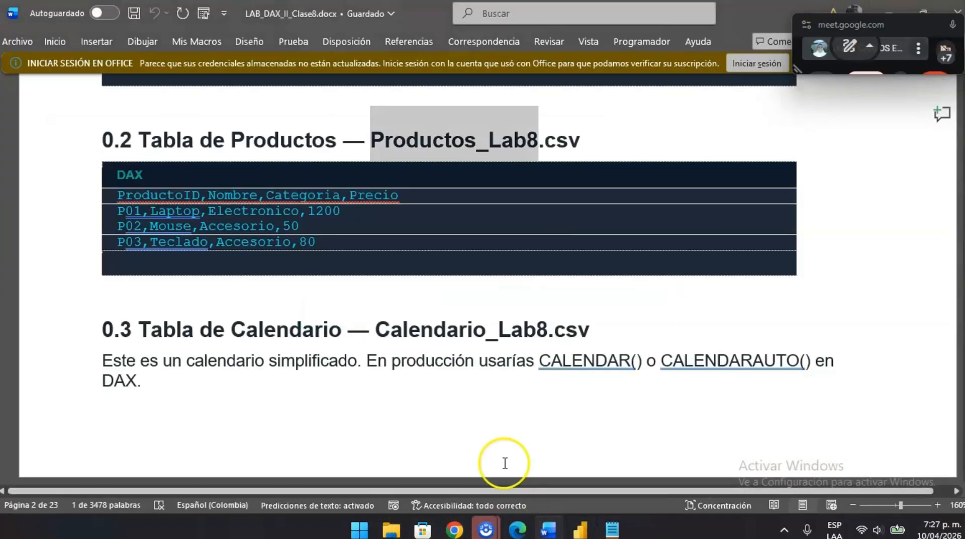
{"action": "scroll", "coordinate": [504, 459], "scroll_direction": "down", "scroll_amount": 5}
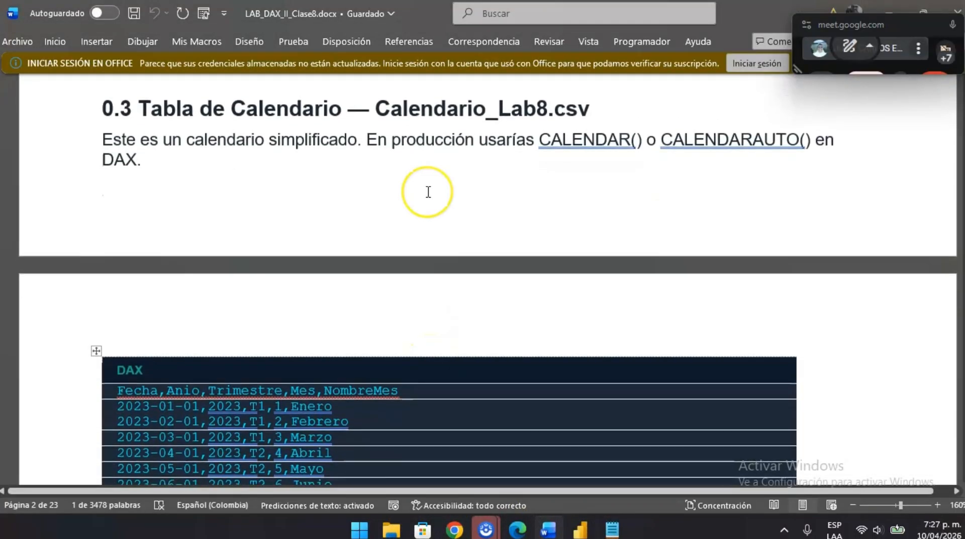
{"action": "scroll", "coordinate": [429, 192], "scroll_direction": "up", "scroll_amount": 2}
{"action": "scroll", "coordinate": [550, 308], "scroll_direction": "down", "scroll_amount": 9}
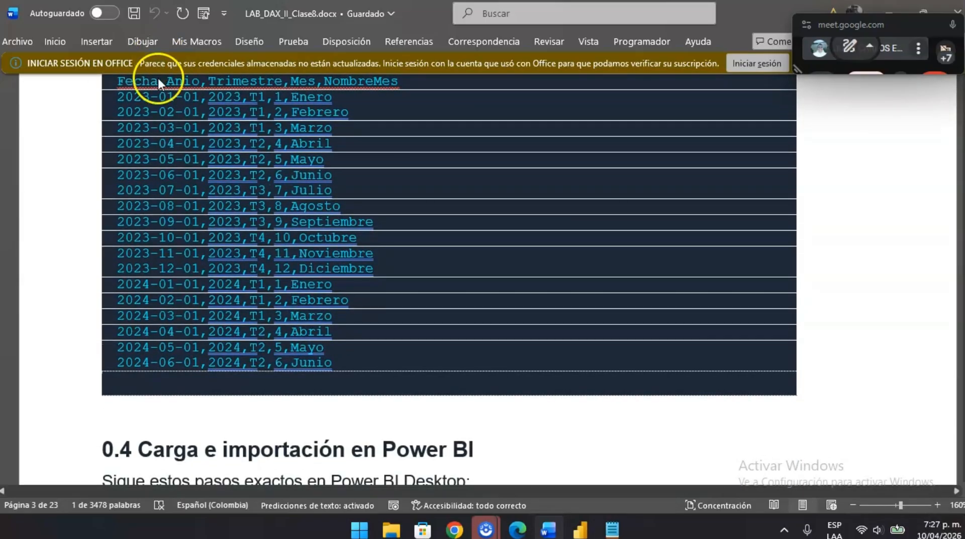
{"action": "scroll", "coordinate": [161, 108], "scroll_direction": "up", "scroll_amount": 2}
{"action": "left_click_drag", "start_coordinate": [121, 143], "coordinate": [340, 425]}
{"action": "key", "text": "ctrl+c"}
{"action": "left_click", "coordinate": [339, 421]}
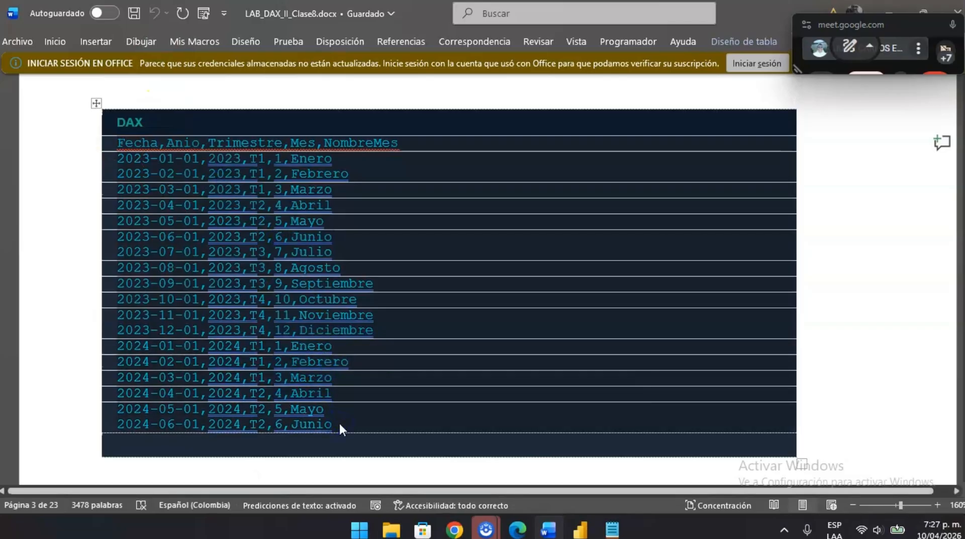
{"action": "scroll", "coordinate": [449, 338], "scroll_direction": "up", "scroll_amount": 2}
{"action": "key", "text": "alt+Tab"}
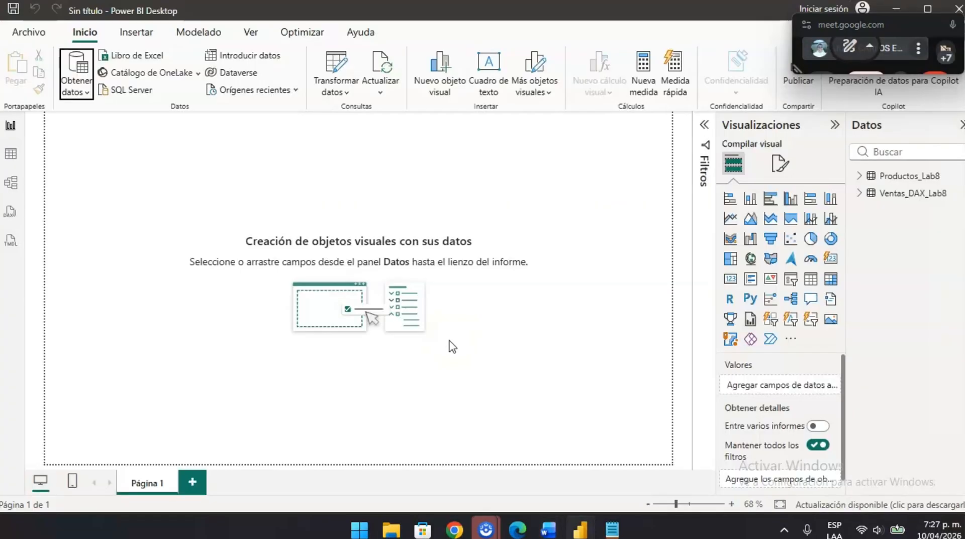
{"action": "left_click", "coordinate": [76, 91]}
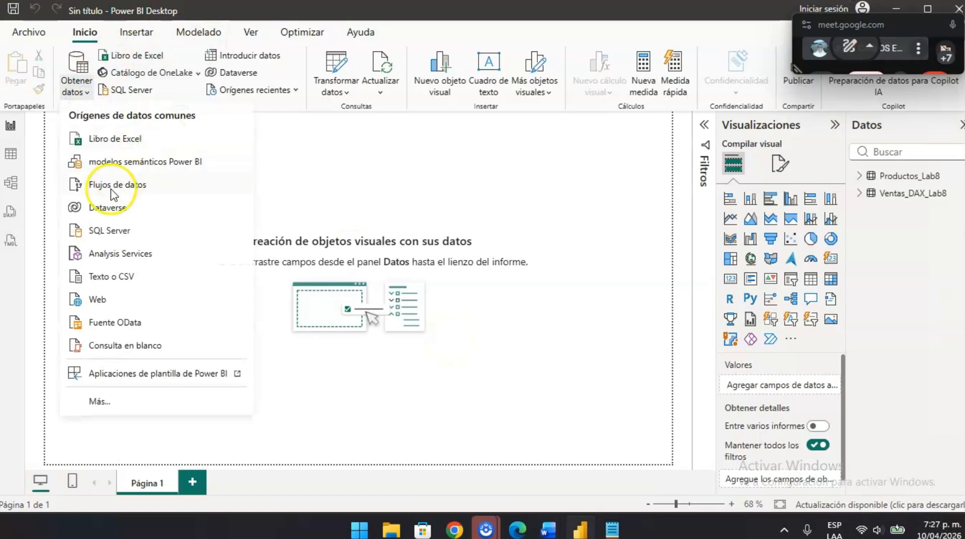
{"action": "left_click", "coordinate": [96, 281]}
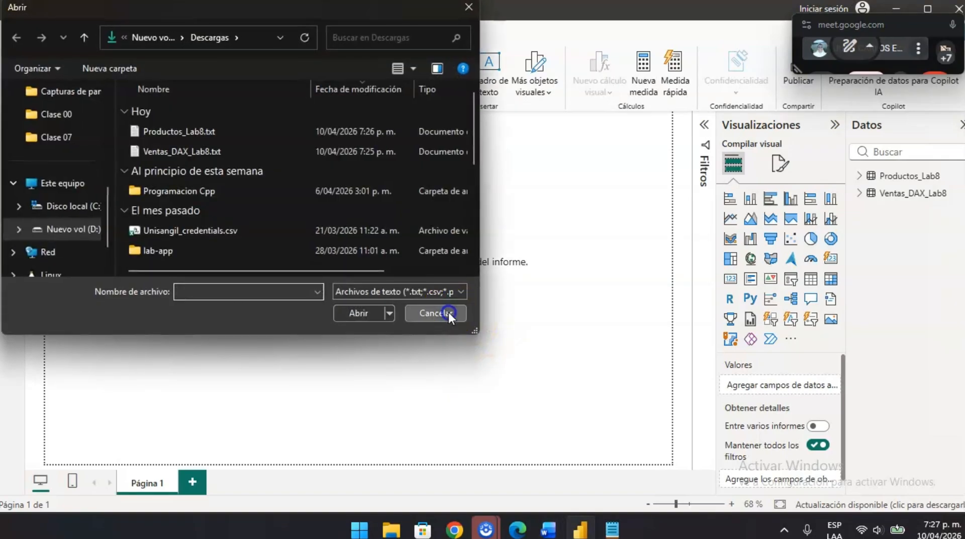
{"action": "left_click", "coordinate": [449, 313]}
- Switch to Notepad and paste the copied calendar data into a new document
{"action": "left_click", "coordinate": [613, 530]}
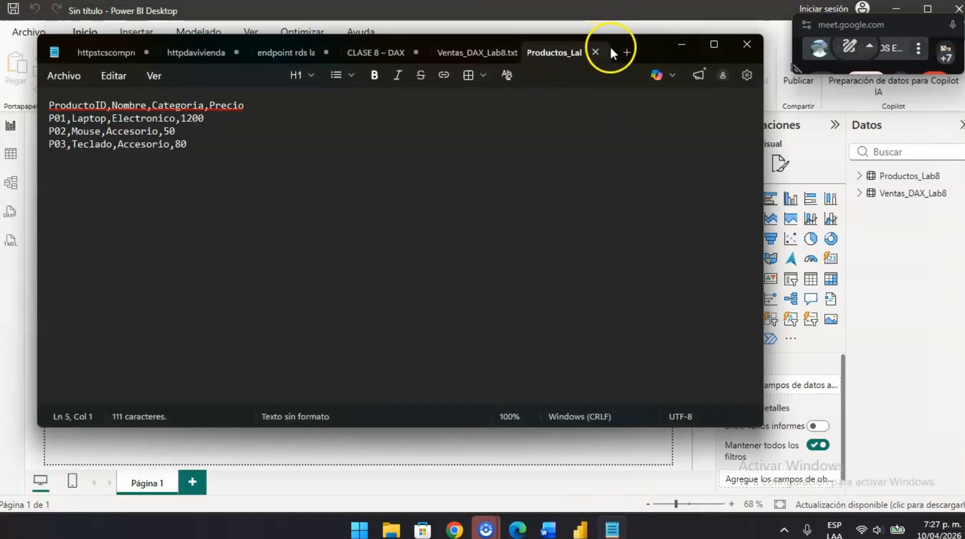
{"action": "left_click", "coordinate": [627, 52]}
{"action": "key", "text": "ctrl+v"}
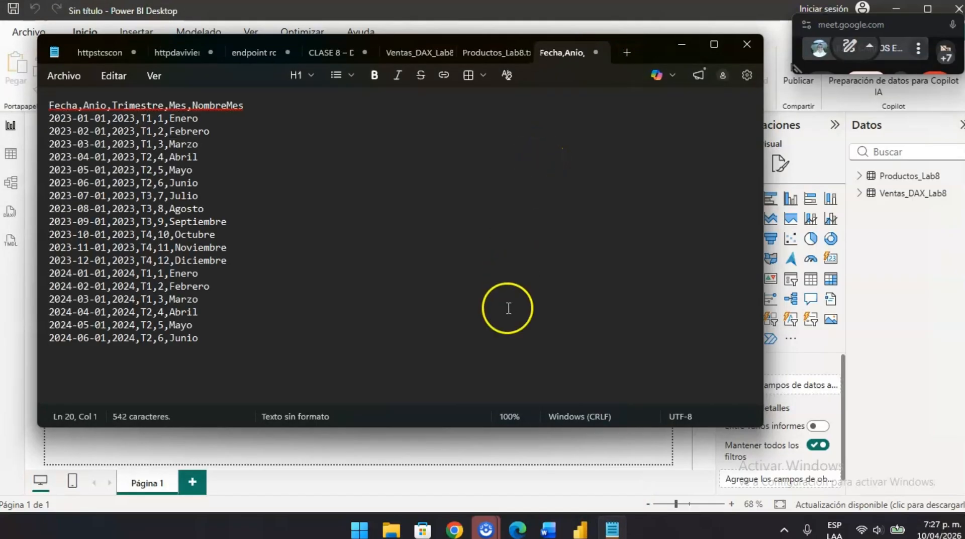
- Copy the name Calendario_Lab8 from the Word heading, save the calendar data as Calendario_Lab8.txt in Descargas, and close Notepad
{"action": "key", "text": "alt+Tab"}
{"action": "key", "text": "alt+Tab"}
{"action": "scroll", "coordinate": [439, 240], "scroll_direction": "up", "scroll_amount": 5}
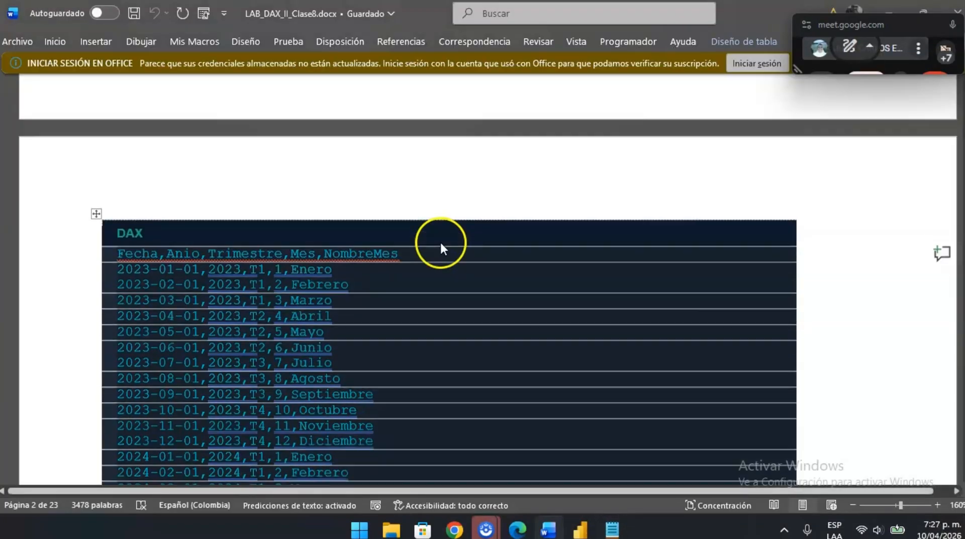
{"action": "left_click_drag", "start_coordinate": [376, 318], "coordinate": [548, 319]}
{"action": "key", "text": "ctrl+c"}
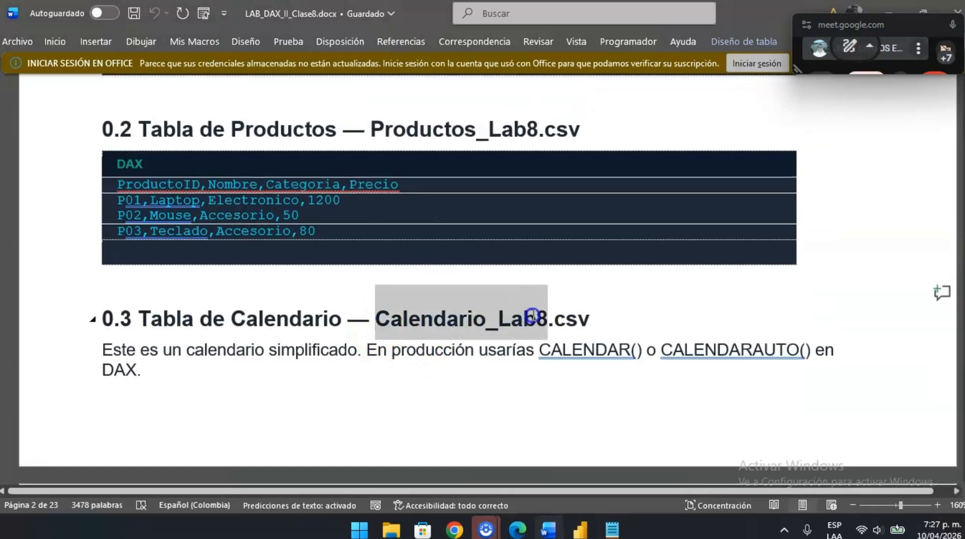
{"action": "key", "text": "alt+Tab"}
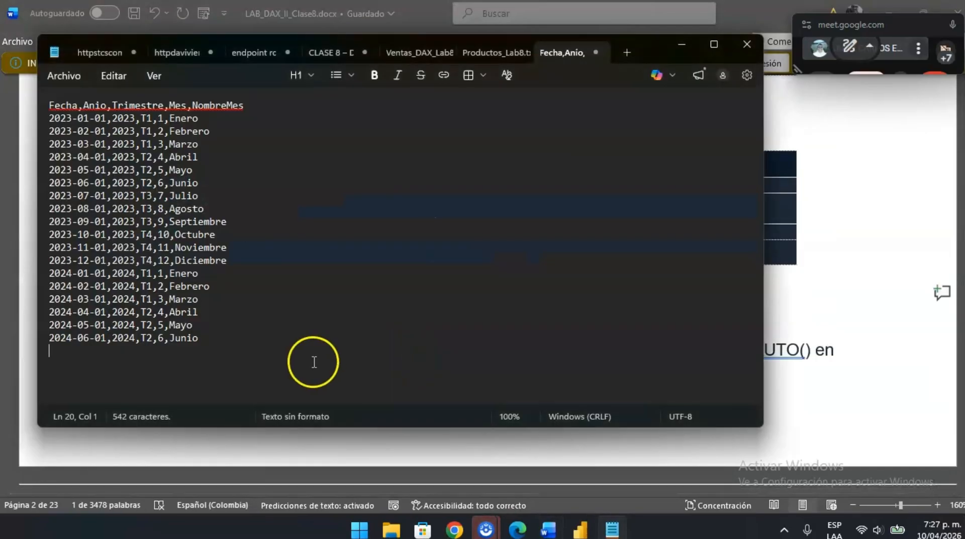
{"action": "key", "text": "ctrl+s"}
{"action": "key", "text": "ctrl+v"}
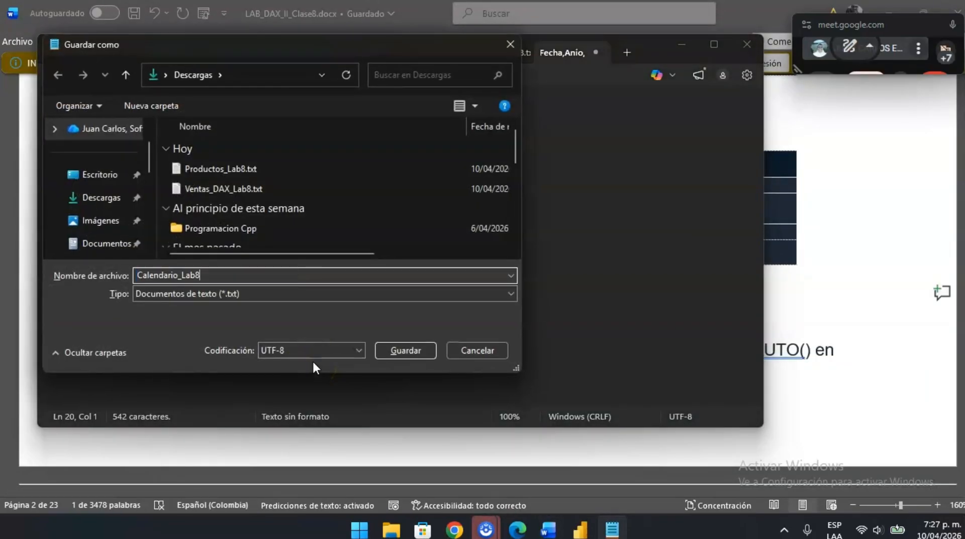
{"action": "key", "text": "Return"}
{"action": "left_click", "coordinate": [708, 89]}
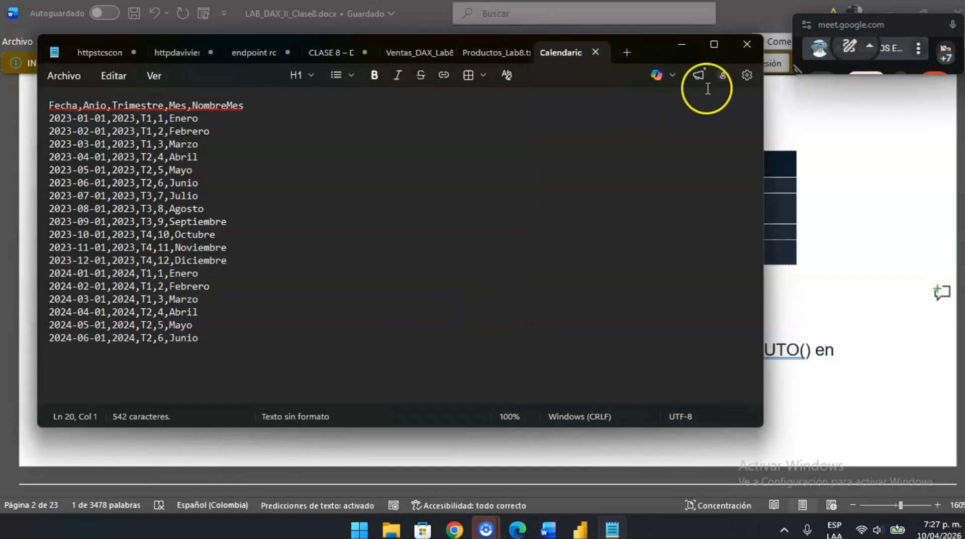
{"action": "left_click", "coordinate": [746, 44]}
{"action": "scroll", "coordinate": [550, 258], "scroll_direction": "down", "scroll_amount": 5}
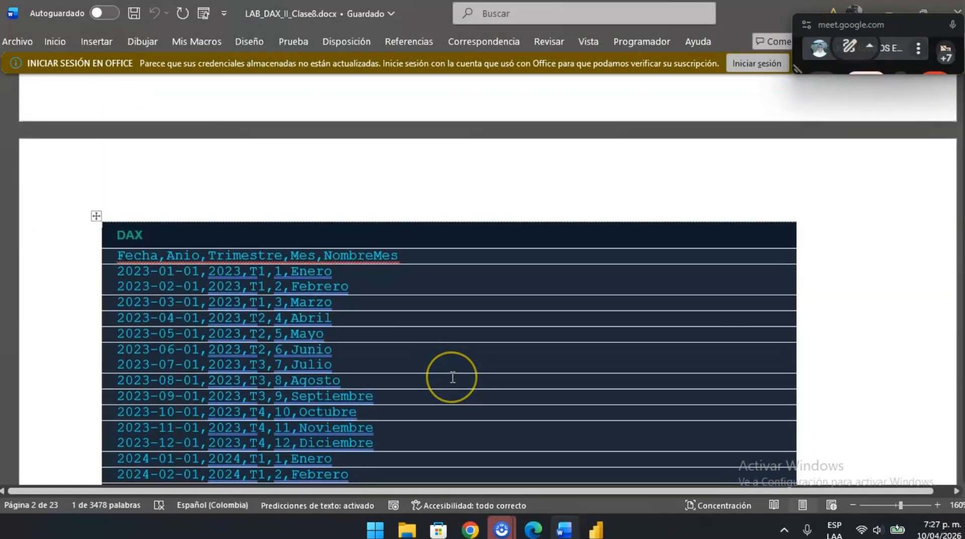
{"action": "scroll", "coordinate": [452, 377], "scroll_direction": "down", "scroll_amount": 8}
{"action": "scroll", "coordinate": [452, 374], "scroll_direction": "up", "scroll_amount": 12}
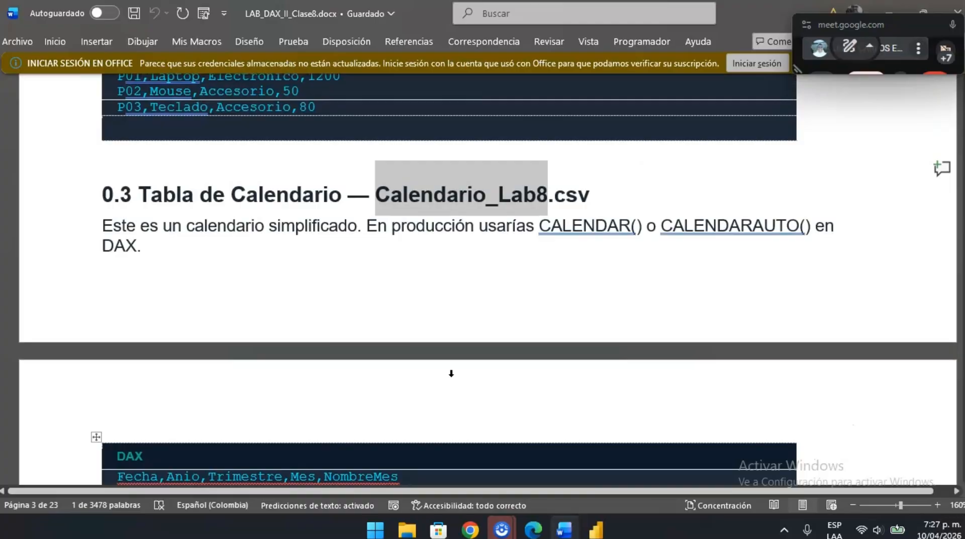
{"action": "scroll", "coordinate": [452, 374], "scroll_direction": "down", "scroll_amount": 8}
- Switch to Power BI Desktop and connect to Calendario_Lab8.txt as a Texto o CSV data source
{"action": "key", "text": "alt+Tab"}
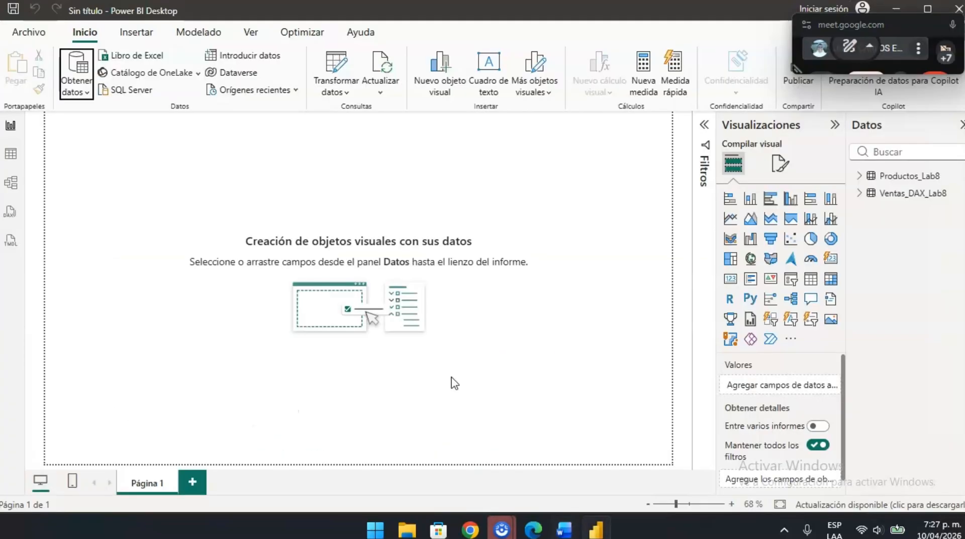
{"action": "left_click", "coordinate": [76, 88]}
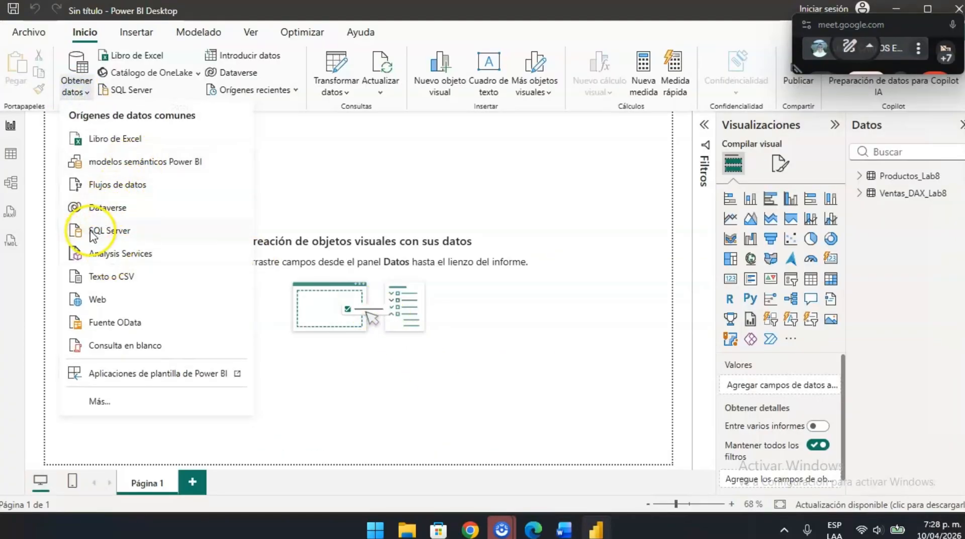
{"action": "left_click", "coordinate": [97, 276]}
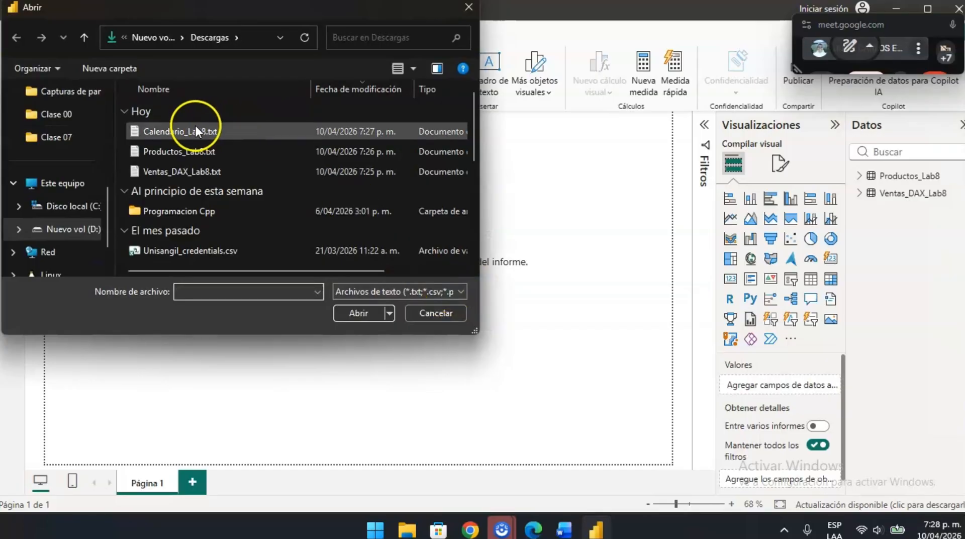
{"action": "left_click", "coordinate": [196, 132]}
{"action": "left_click", "coordinate": [358, 314]}
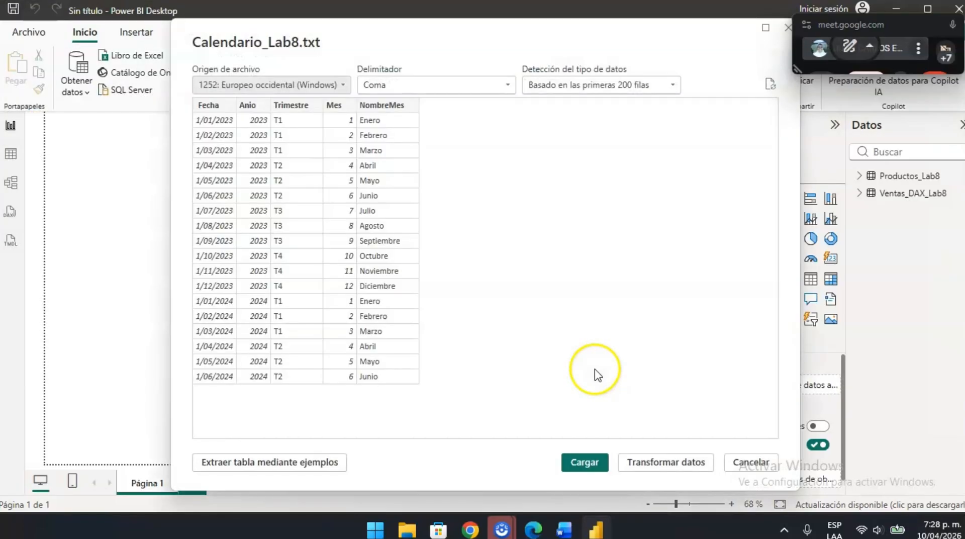
- Open the calendar data for transformation, check its columns in Power Query, and apply the query to the report
{"action": "left_click", "coordinate": [675, 462]}
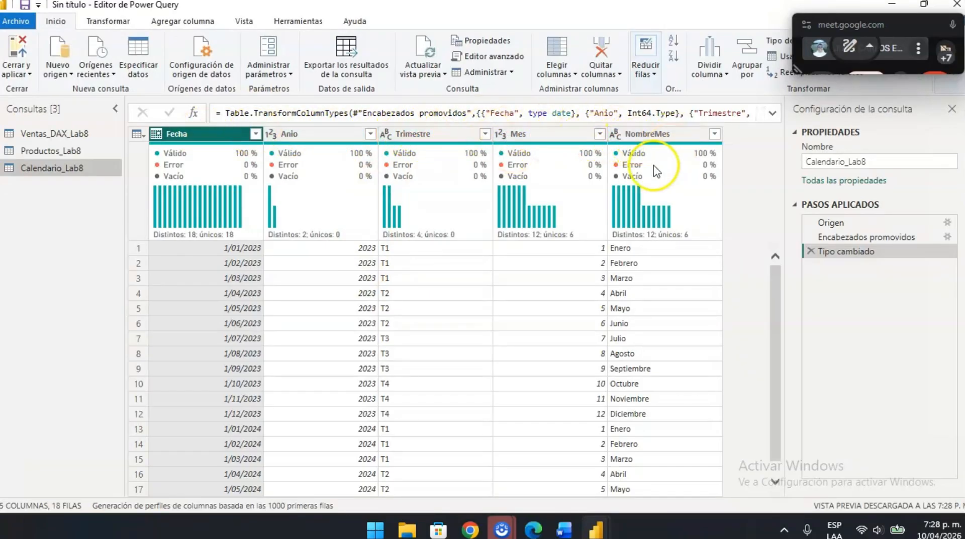
{"action": "mouse_move", "coordinate": [186, 164]}
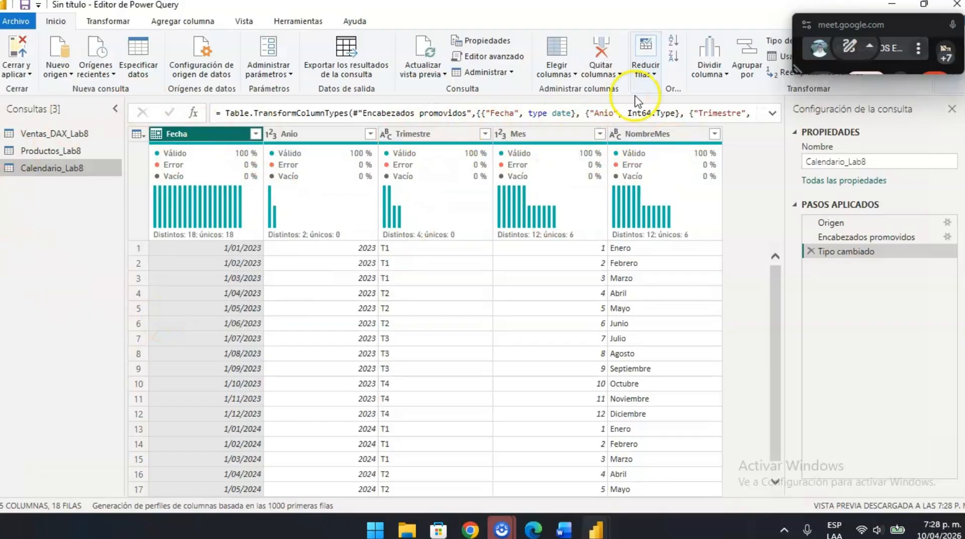
{"action": "left_click", "coordinate": [18, 50]}
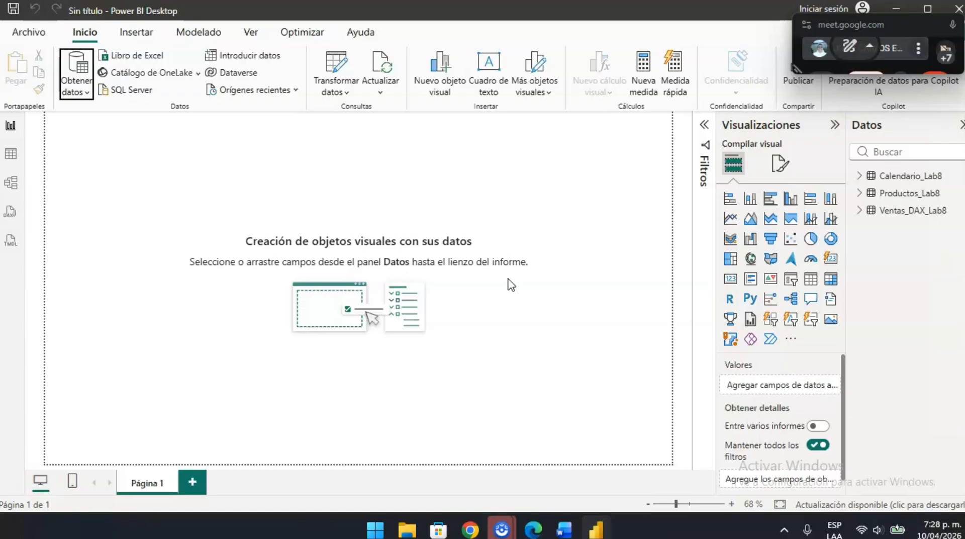
- Open the table view and review the rows of Productos_Lab8, Ventas_DAX_Lab8 and Calendario_Lab8
{"action": "left_click", "coordinate": [10, 160]}
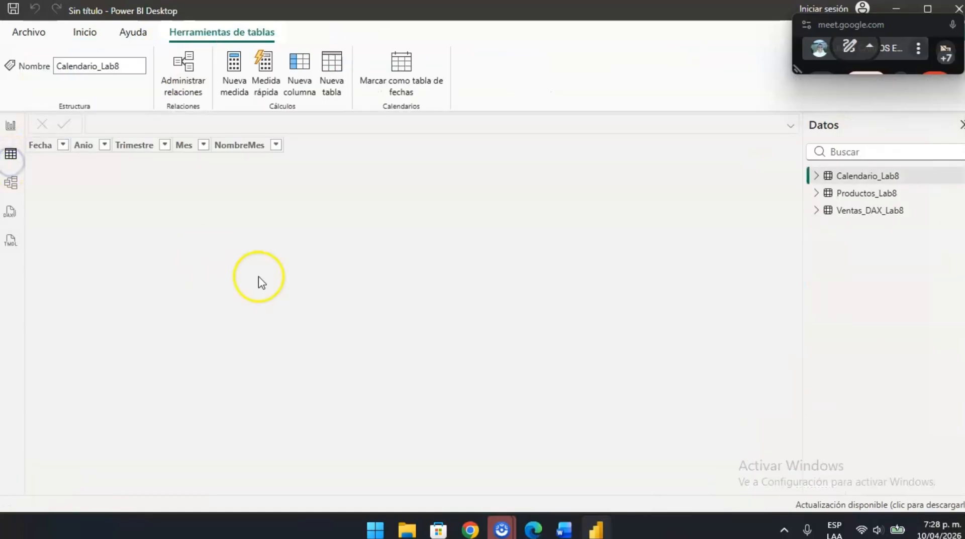
{"action": "left_click", "coordinate": [858, 194]}
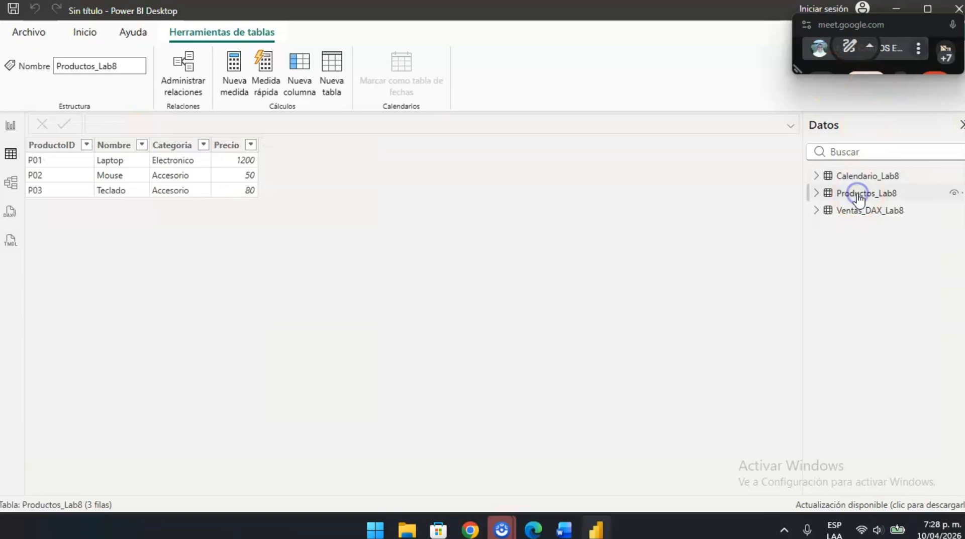
{"action": "left_click", "coordinate": [849, 210]}
{"action": "left_click", "coordinate": [862, 177]}
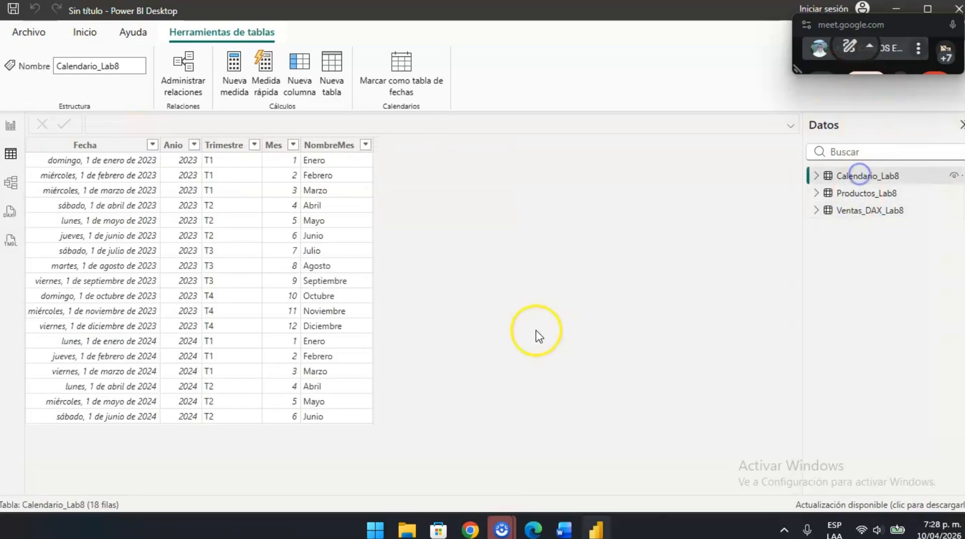
- Switch to the Word lab guide and read section 0.4 on loading the data and connecting the tables
{"action": "key", "text": "alt+Tab"}
{"action": "scroll", "coordinate": [501, 443], "scroll_direction": "down", "scroll_amount": 2}
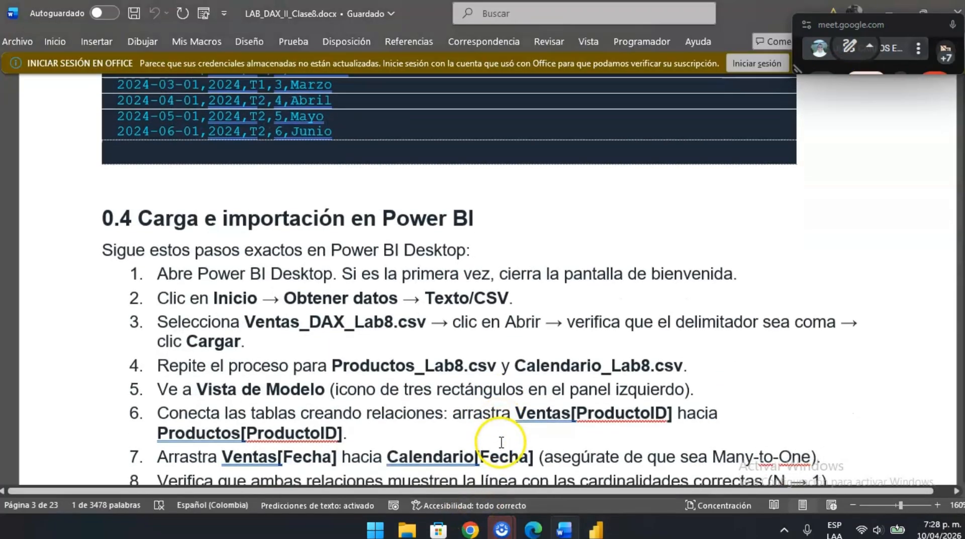
{"action": "scroll", "coordinate": [377, 382], "scroll_direction": "down", "scroll_amount": 3}
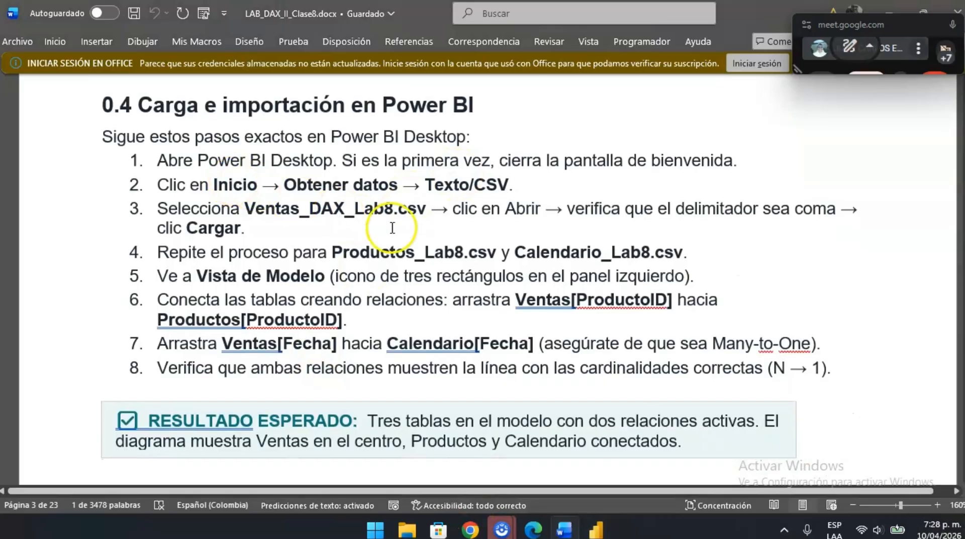
{"action": "scroll", "coordinate": [265, 335], "scroll_direction": "down", "scroll_amount": 4}
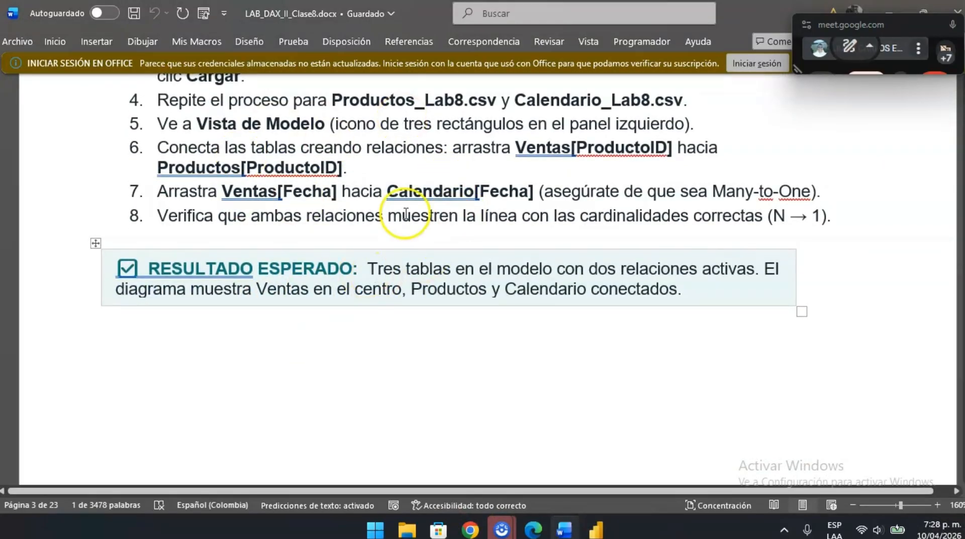
{"action": "scroll", "coordinate": [497, 201], "scroll_direction": "up", "scroll_amount": 2}
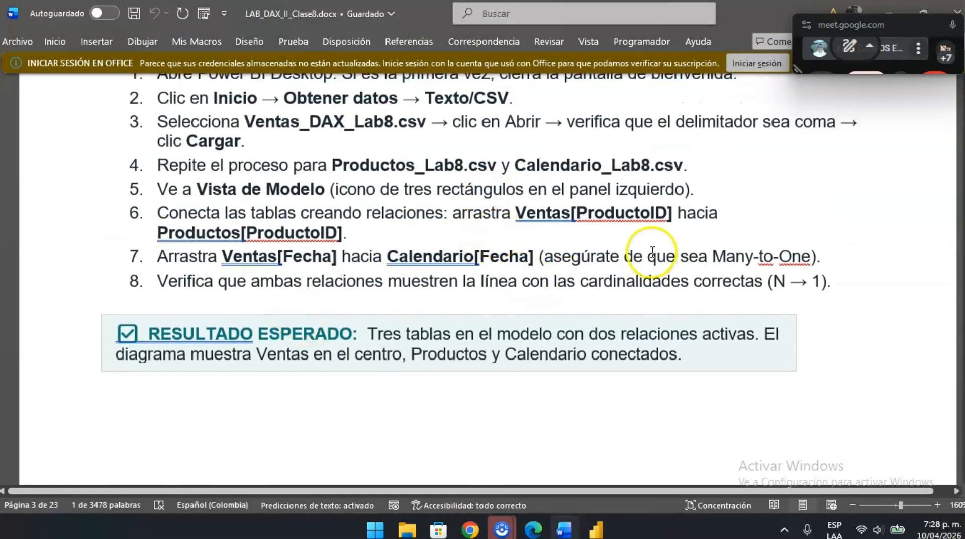
{"action": "scroll", "coordinate": [610, 238], "scroll_direction": "up", "scroll_amount": 4}
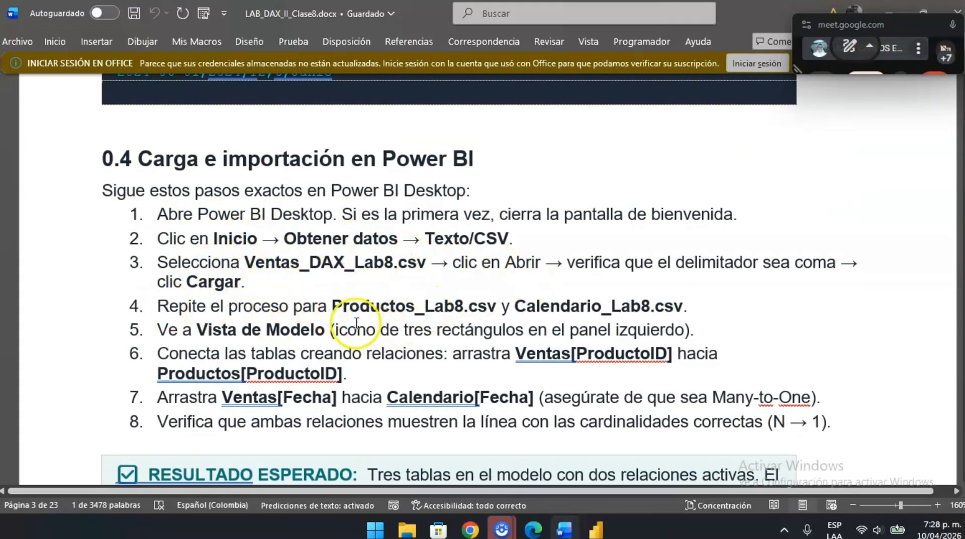
- Switch to Power BI Desktop and open the model view to inspect the three tables and their relationships
{"action": "key", "text": "alt+Tab"}
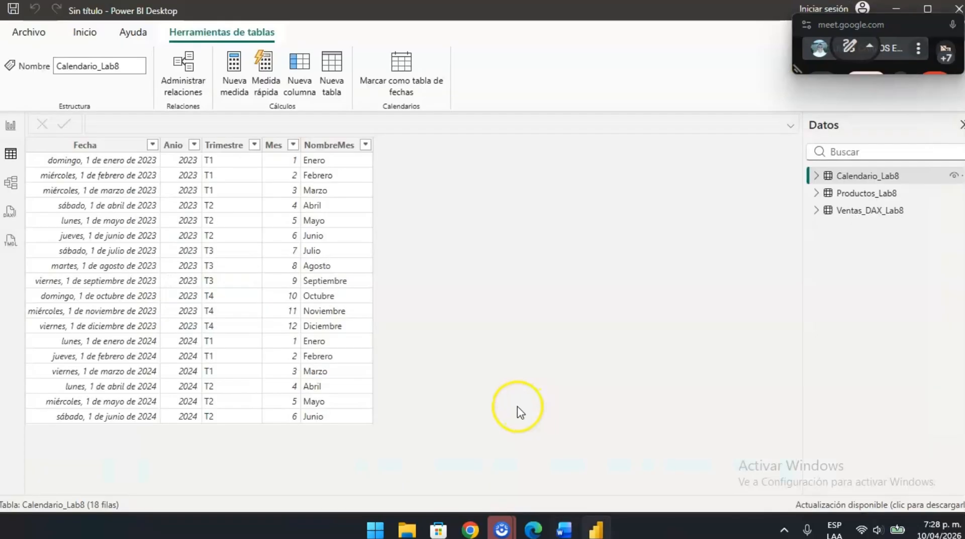
{"action": "left_click", "coordinate": [13, 190]}
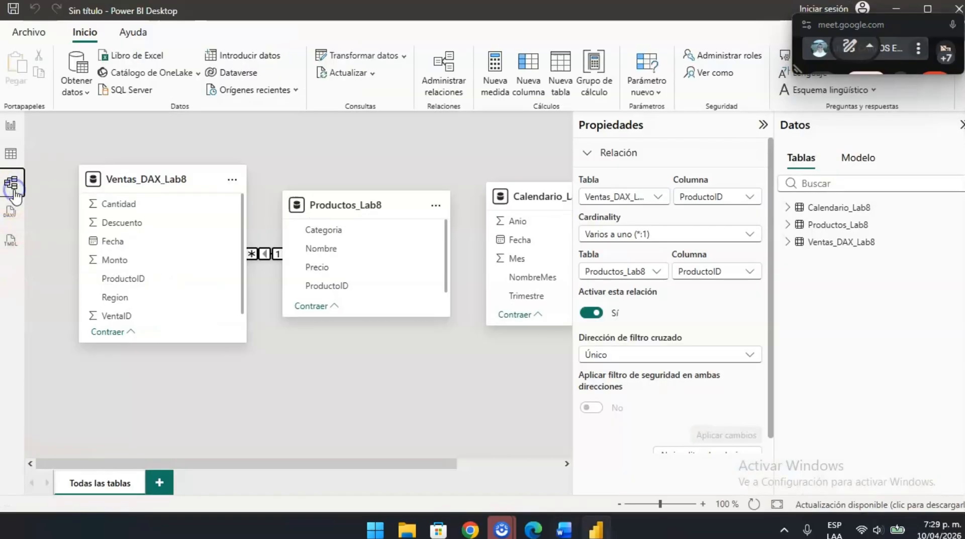
{"action": "scroll", "coordinate": [430, 391], "scroll_direction": "right", "scroll_amount": 3}
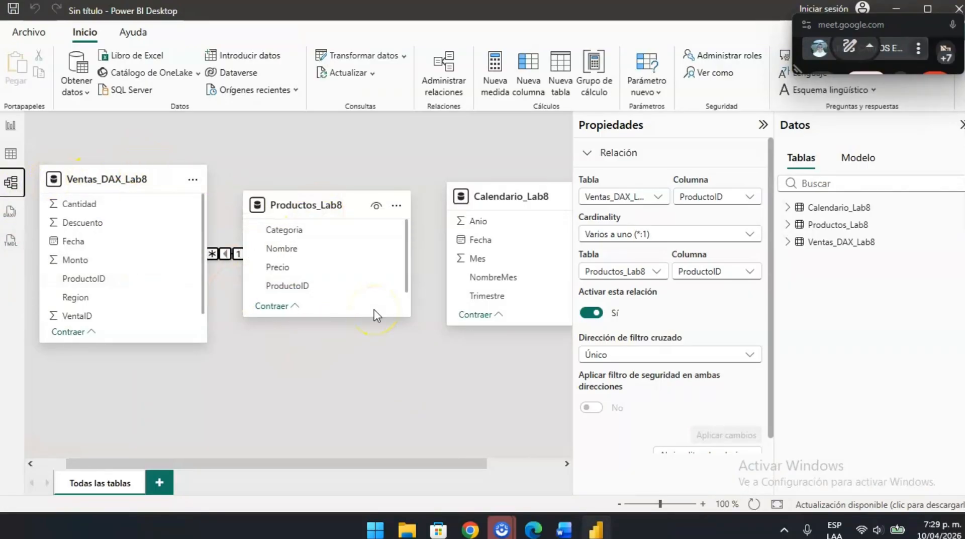
- Check the relationship instructions in the Word lab guide and return to Power BI Desktop
{"action": "key", "text": "alt+Tab"}
{"action": "scroll", "coordinate": [327, 306], "scroll_direction": "down", "scroll_amount": 1}
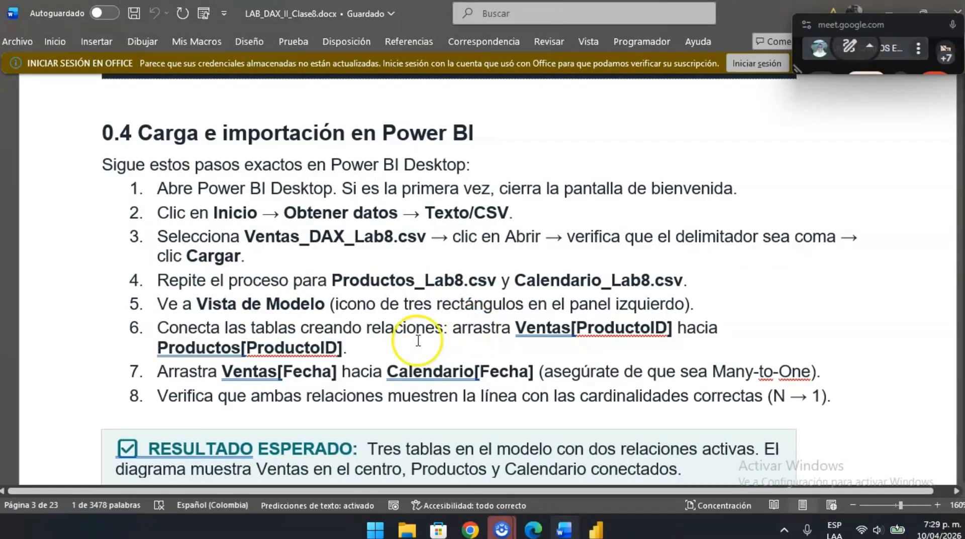
{"action": "scroll", "coordinate": [391, 334], "scroll_direction": "down", "scroll_amount": 2}
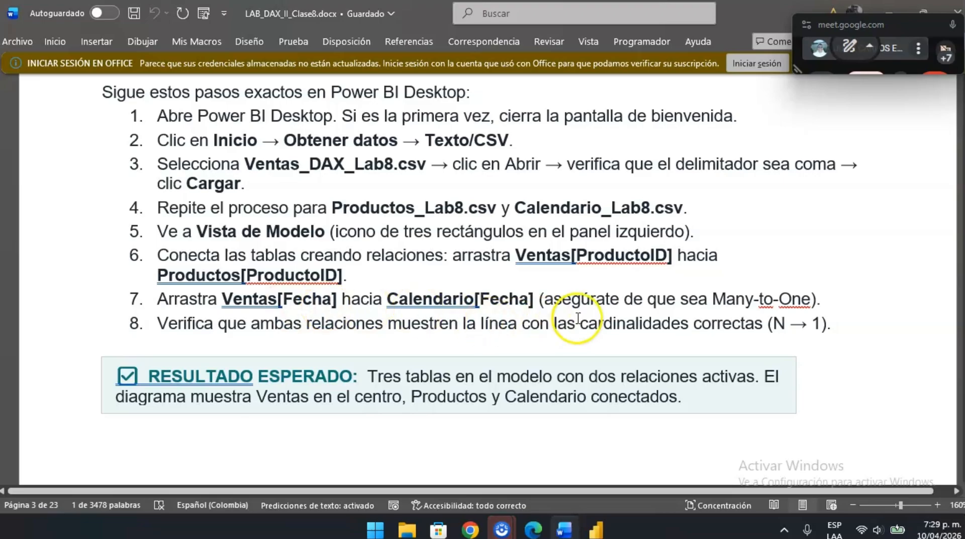
{"action": "key", "text": "alt+Tab"}
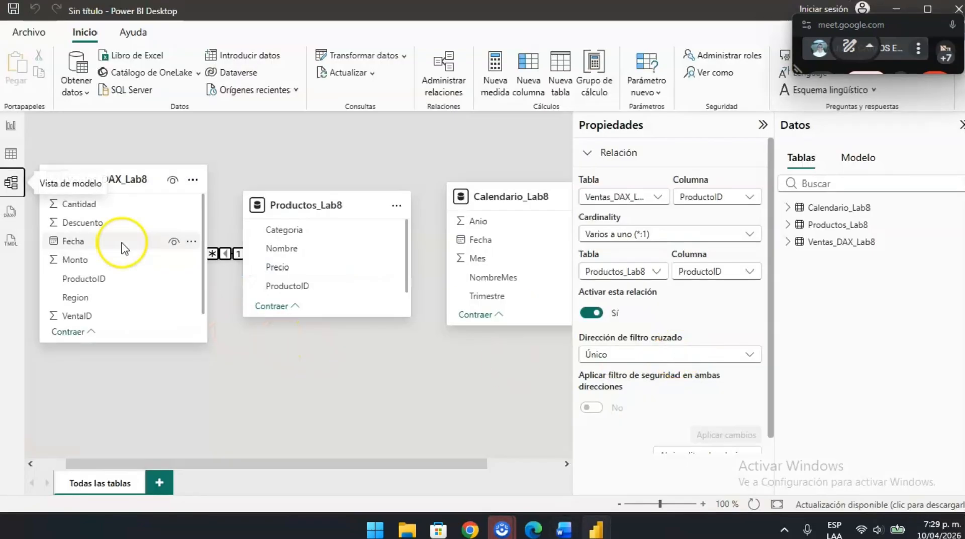
{"action": "mouse_move", "coordinate": [139, 243]}
{"action": "left_mouse_down"}
{"action": "mouse_move", "coordinate": [453, 249]}
{"action": "mouse_move", "coordinate": [129, 243]}
{"action": "left_mouse_up"}
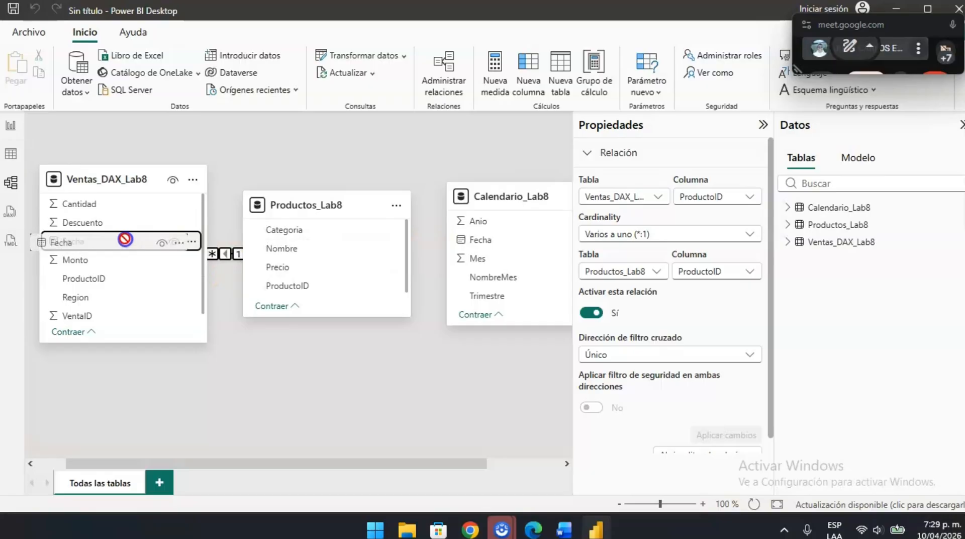
{"action": "left_click", "coordinate": [193, 243]}
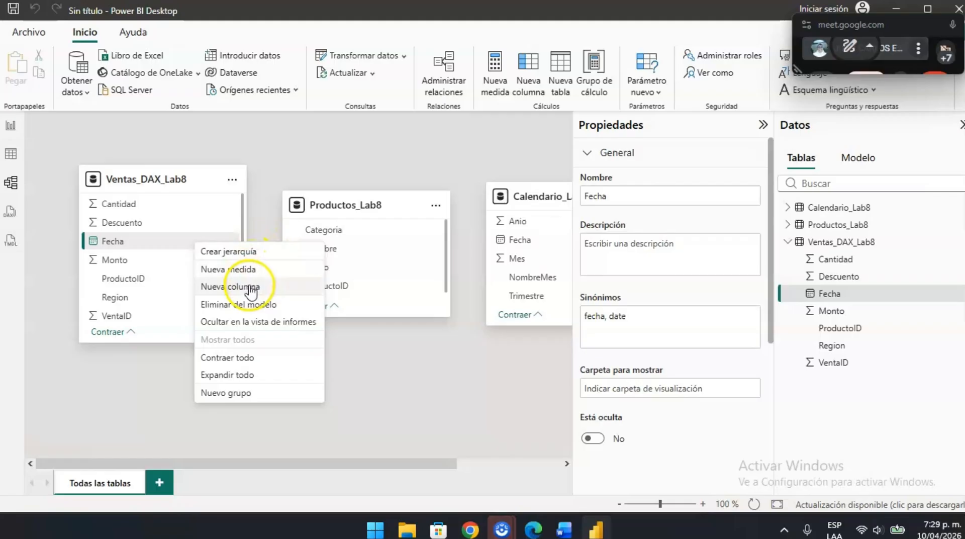
{"action": "left_click", "coordinate": [99, 410]}
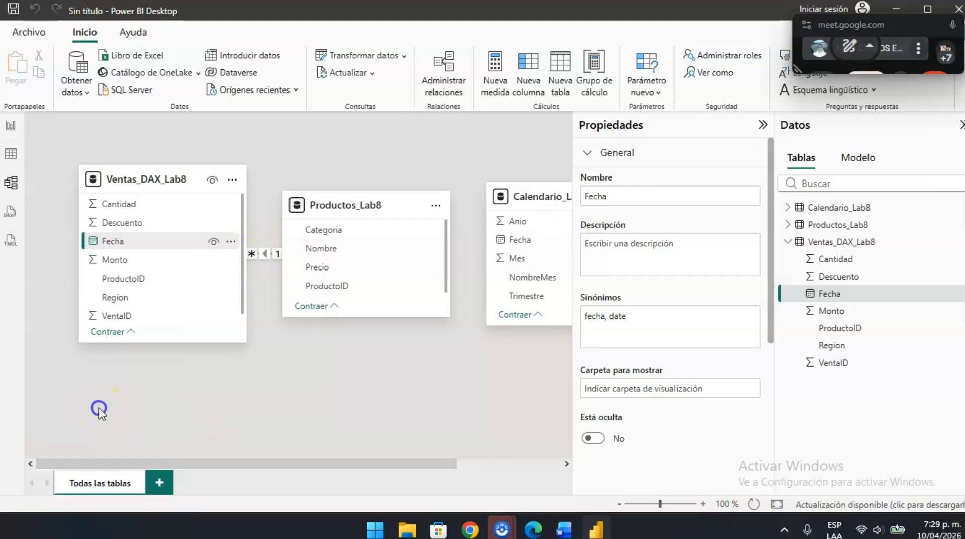
- Collapse the Properties pane and try to link Fecha in Ventas_DAX_Lab8 to Fecha in Calendario_Lab8
{"action": "left_click", "coordinate": [763, 125]}
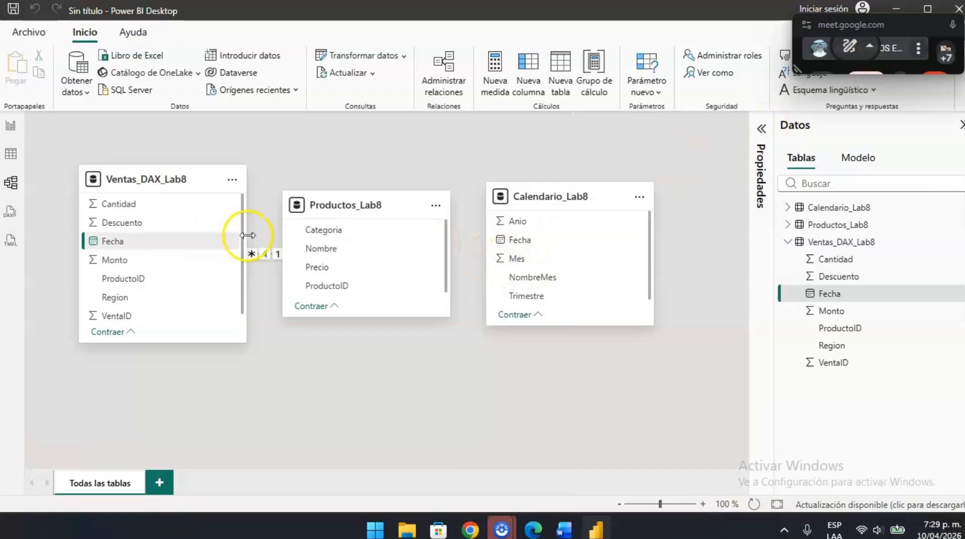
{"action": "left_click_drag", "start_coordinate": [109, 242], "coordinate": [558, 239]}
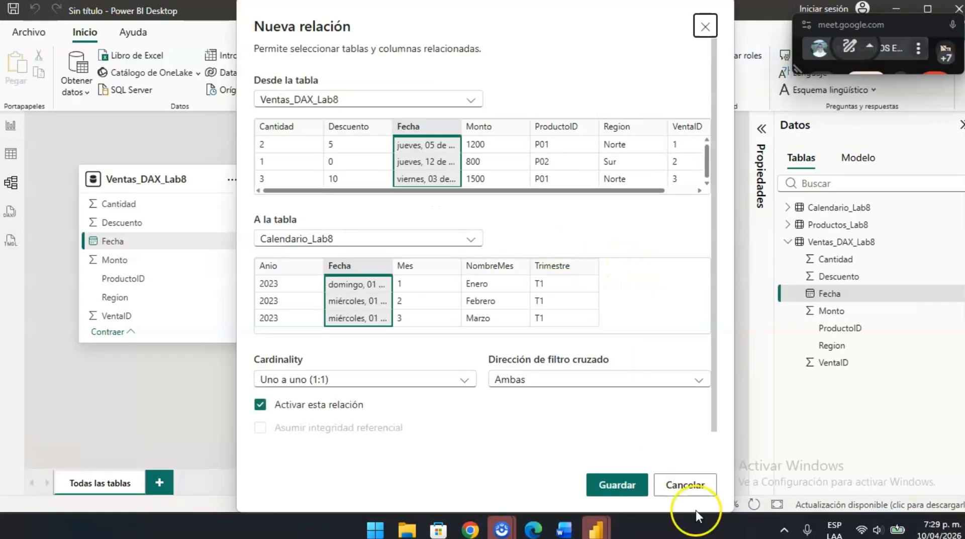
{"action": "left_click", "coordinate": [687, 485]}
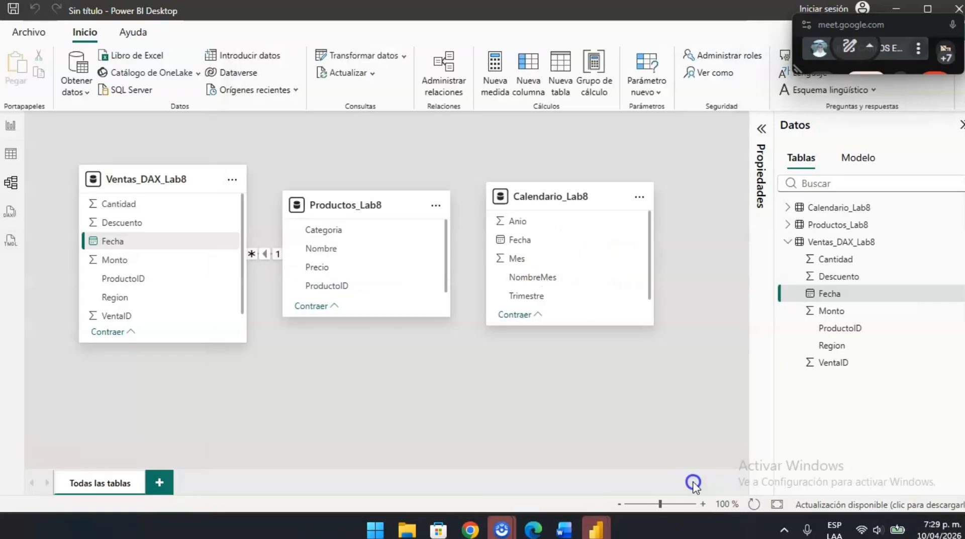
- Recheck the Word guide and create an active Varios a uno (*:1) relationship from Ventas_DAX_Lab8's Fecha to Calendario_Lab8's Fecha in Power BI Desktop
{"action": "key", "text": "alt+Tab"}
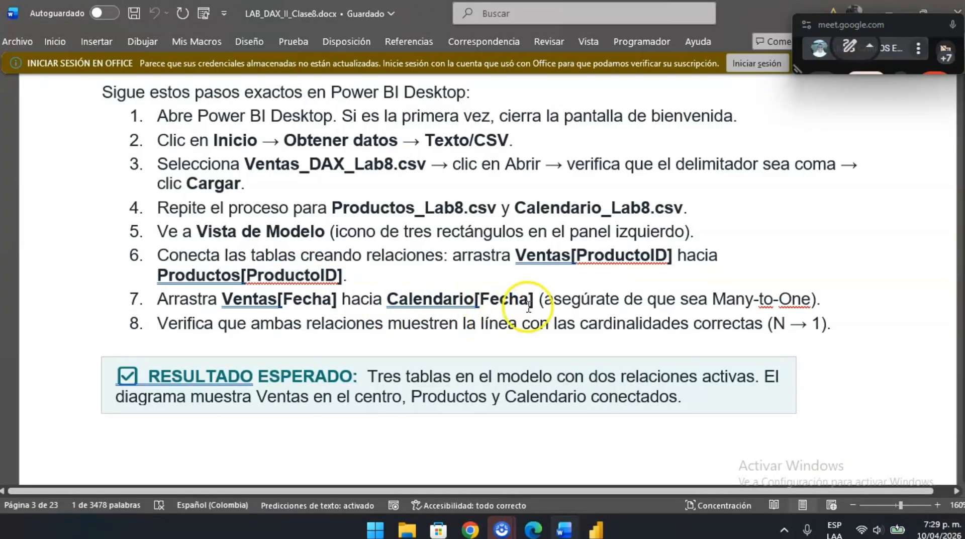
{"action": "key", "text": "alt+Tab"}
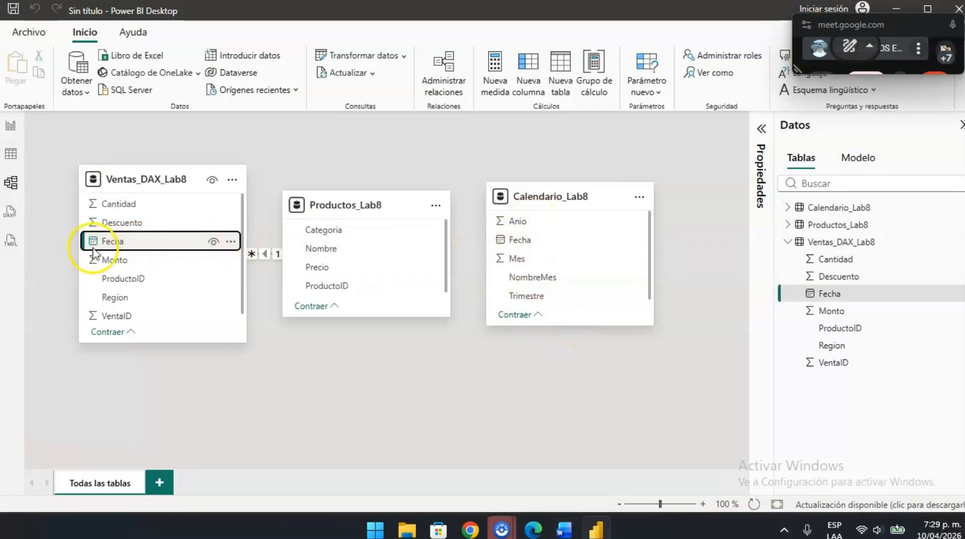
{"action": "left_click_drag", "start_coordinate": [93, 241], "coordinate": [507, 241]}
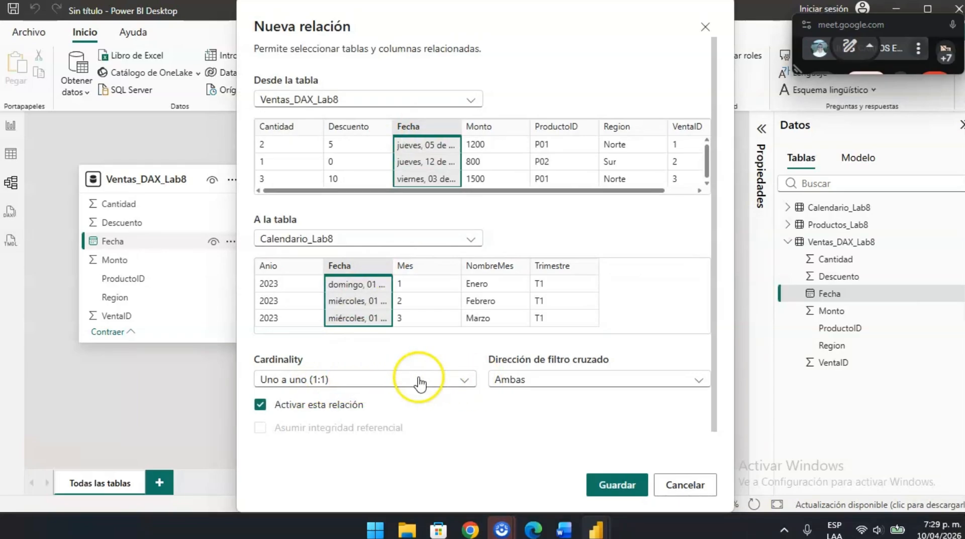
{"action": "key", "text": "alt+Tab"}
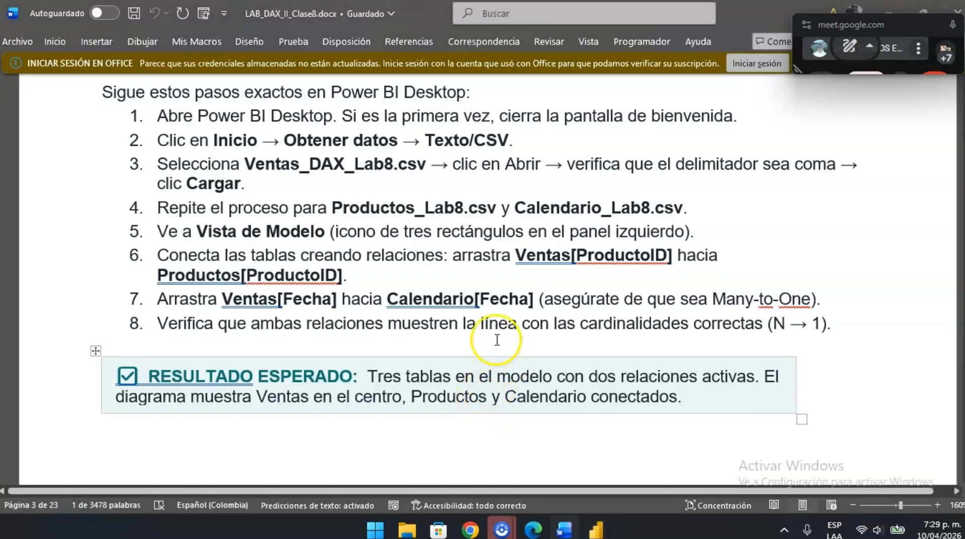
{"action": "key", "text": "alt+Tab"}
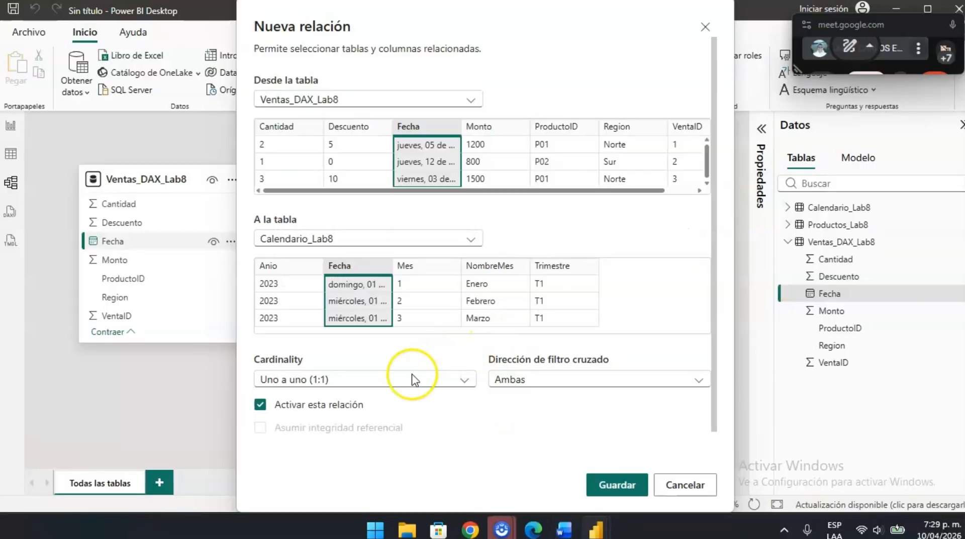
{"action": "left_click", "coordinate": [390, 379]}
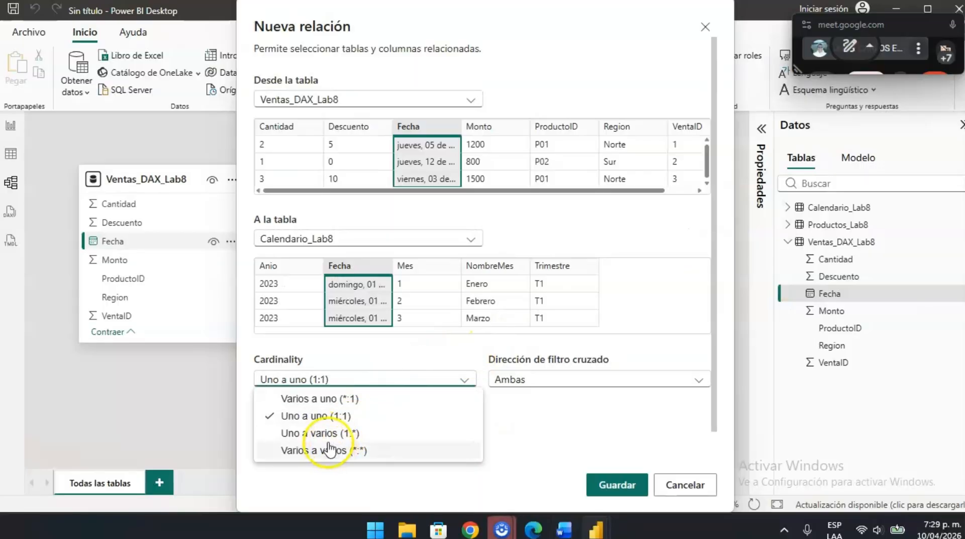
{"action": "left_click", "coordinate": [303, 399]}
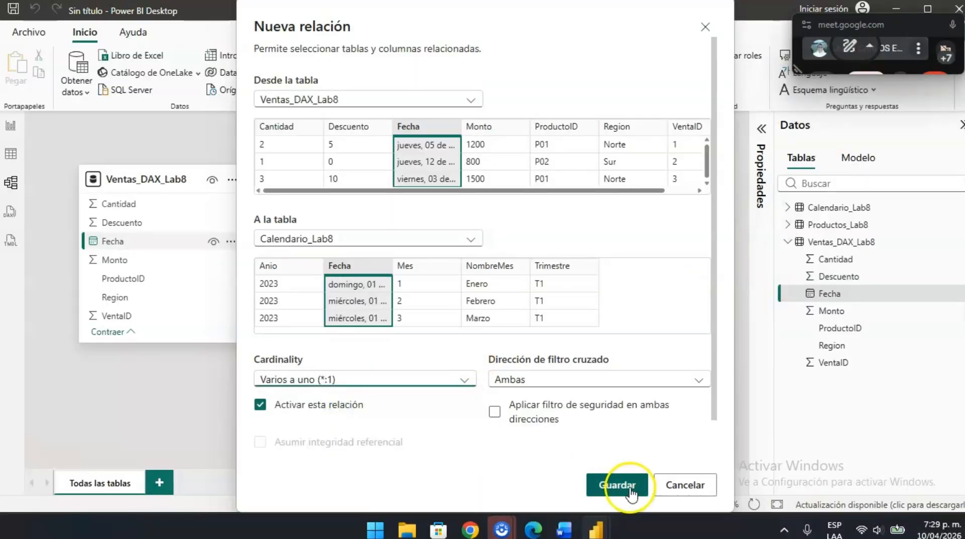
{"action": "left_click", "coordinate": [629, 488]}
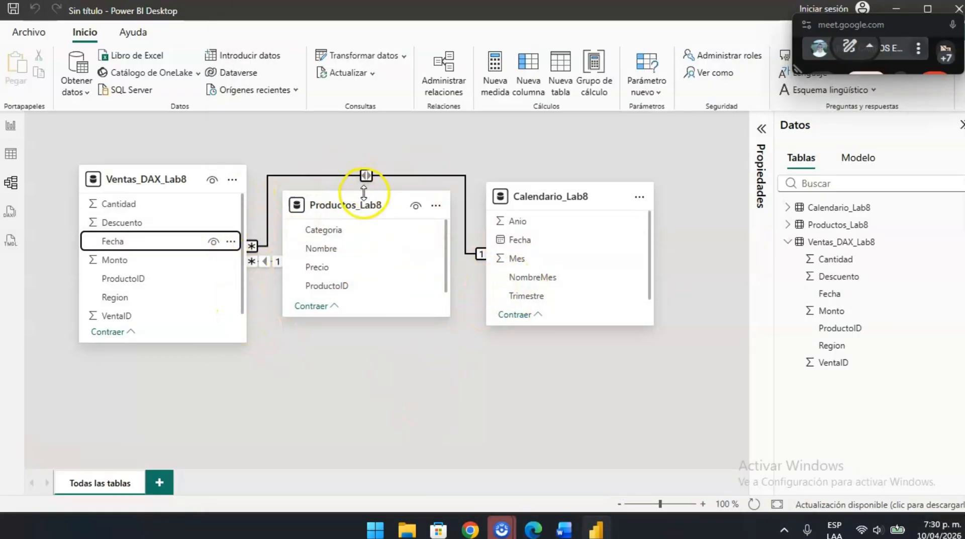
- Rearrange the model diagram with Calendario_Lab8 beside Ventas_DAX_Lab8 and Productos_Lab8 below them
{"action": "left_click_drag", "start_coordinate": [337, 201], "coordinate": [451, 347]}
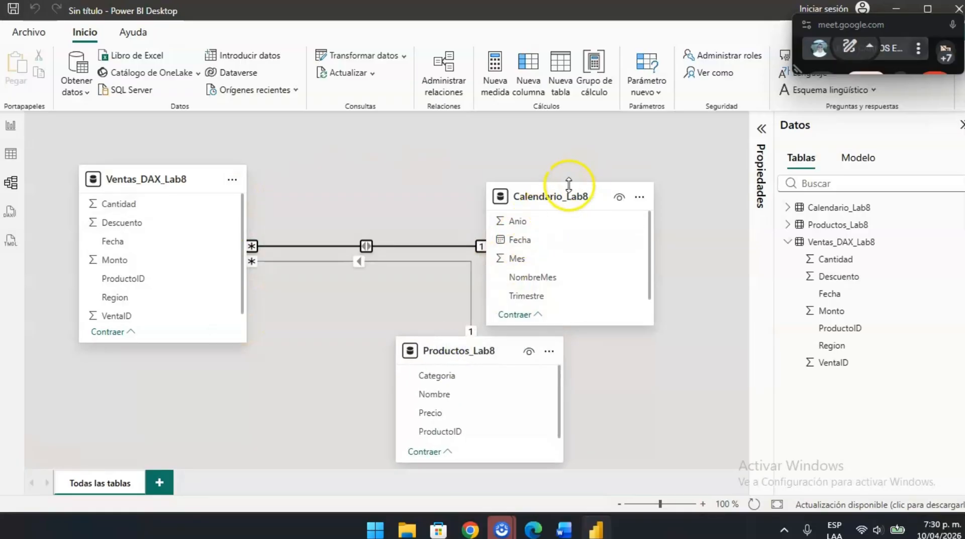
{"action": "left_click_drag", "start_coordinate": [565, 191], "coordinate": [397, 176]}
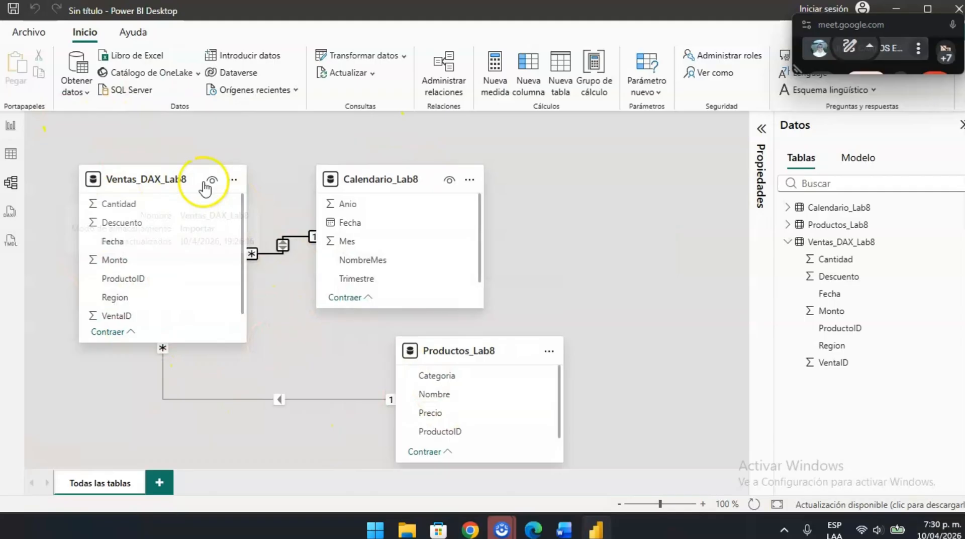
- Switch to the Word lab guide and read section 0.4's expected result and Parte 1's comparison of row and filter context
{"action": "key", "text": "alt+Tab"}
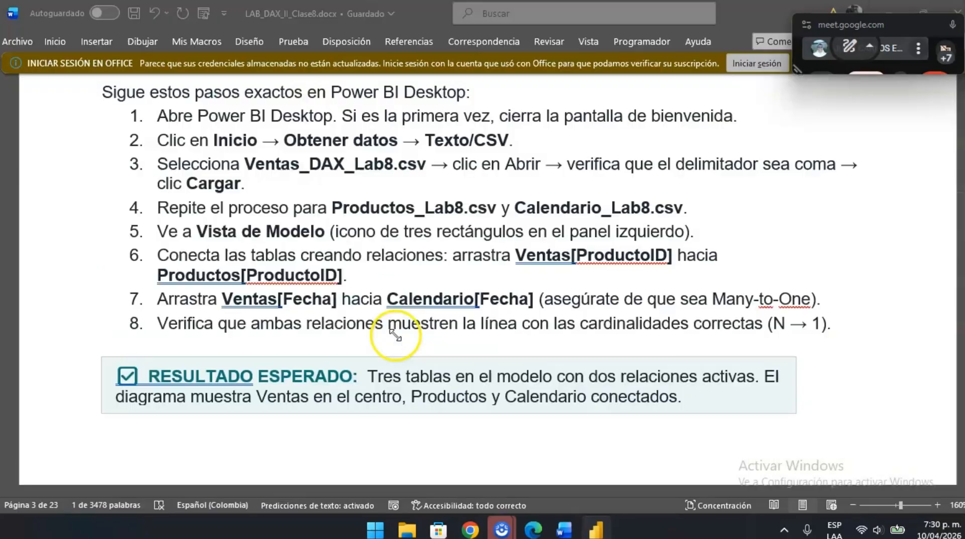
{"action": "scroll", "coordinate": [451, 297], "scroll_direction": "down", "scroll_amount": 1}
{"action": "left_click", "coordinate": [442, 302]}
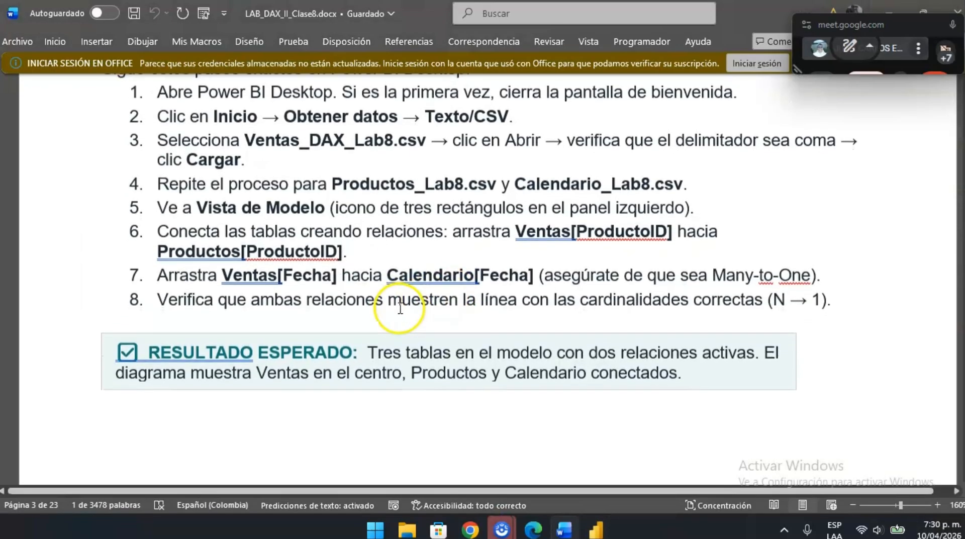
{"action": "scroll", "coordinate": [422, 338], "scroll_direction": "down", "scroll_amount": 3}
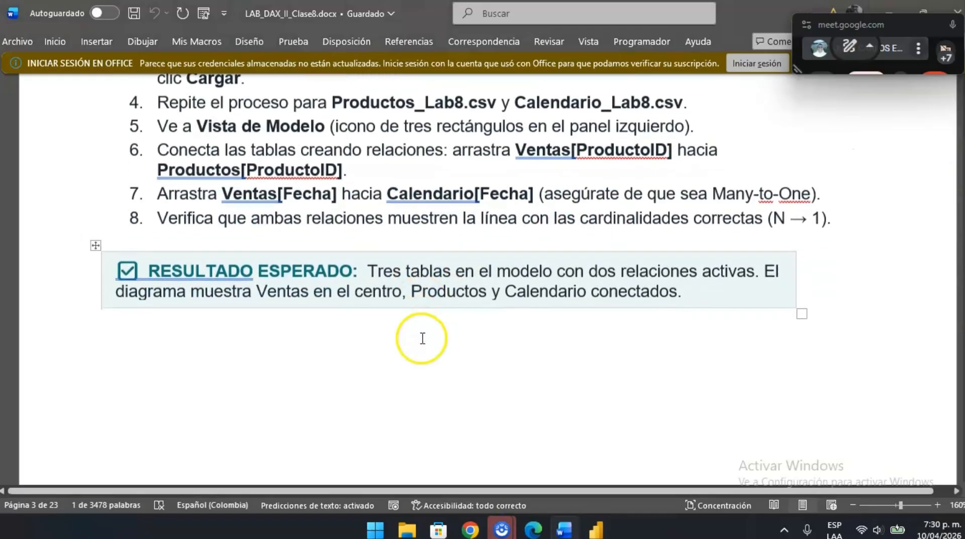
{"action": "scroll", "coordinate": [453, 355], "scroll_direction": "down", "scroll_amount": 10}
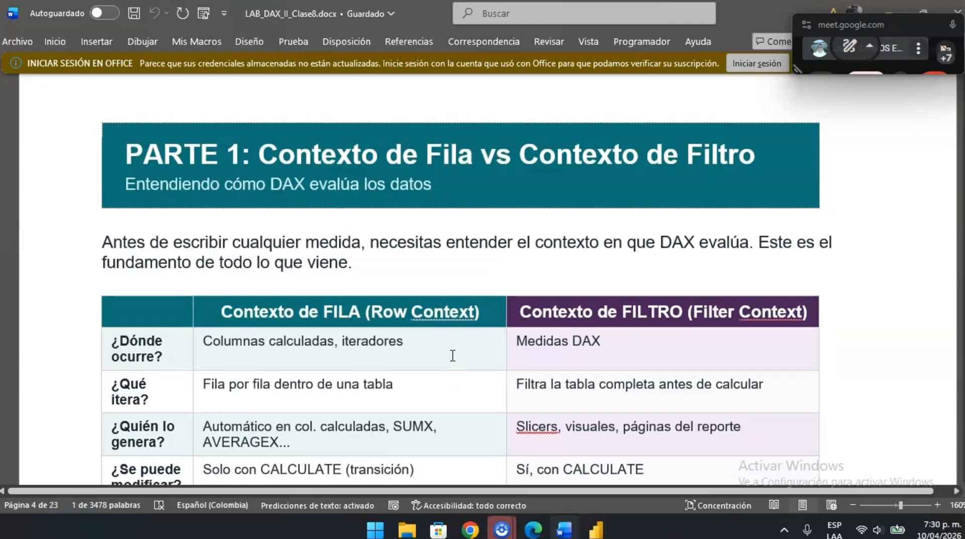
{"action": "scroll", "coordinate": [452, 356], "scroll_direction": "down", "scroll_amount": 5}
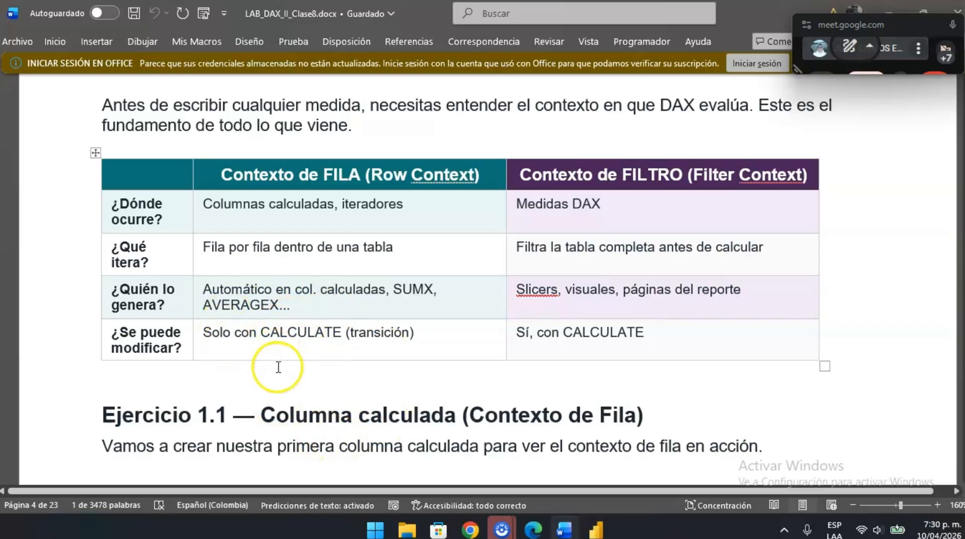
- Read the instructions and DAX formula of Ejercicio 1.1 in the Word guide, rechecking Parte 1's row and filter context table
{"action": "scroll", "coordinate": [278, 367], "scroll_direction": "down", "scroll_amount": 4}
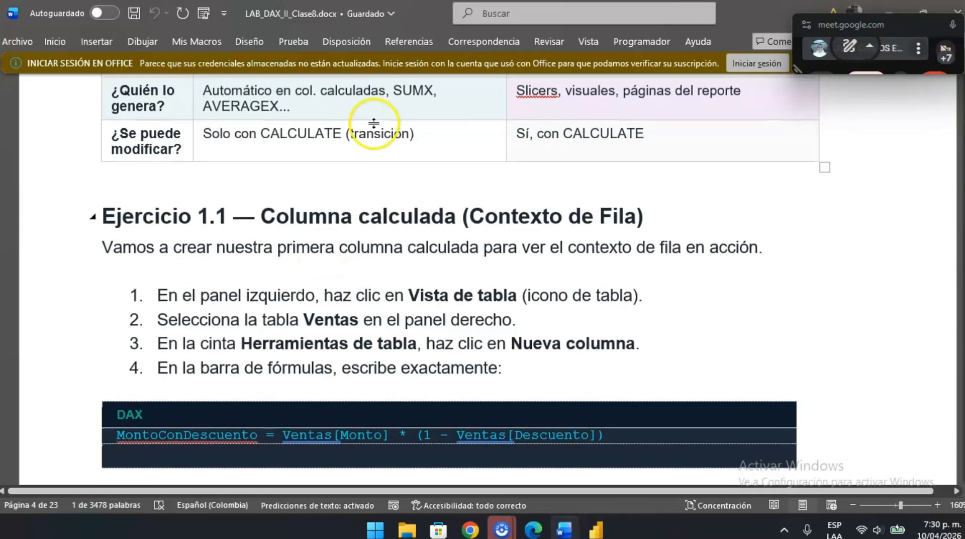
{"action": "scroll", "coordinate": [323, 286], "scroll_direction": "down", "scroll_amount": 2}
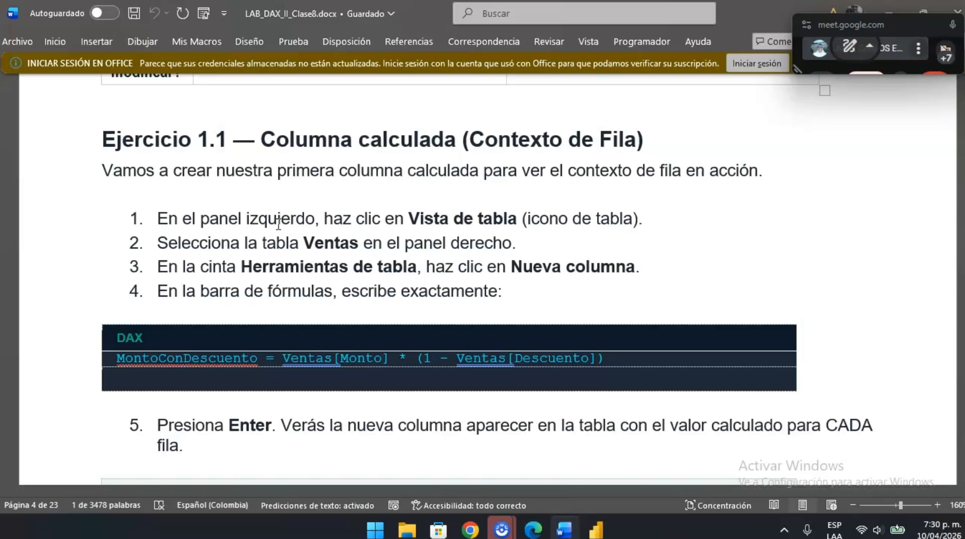
{"action": "left_click", "coordinate": [248, 221]}
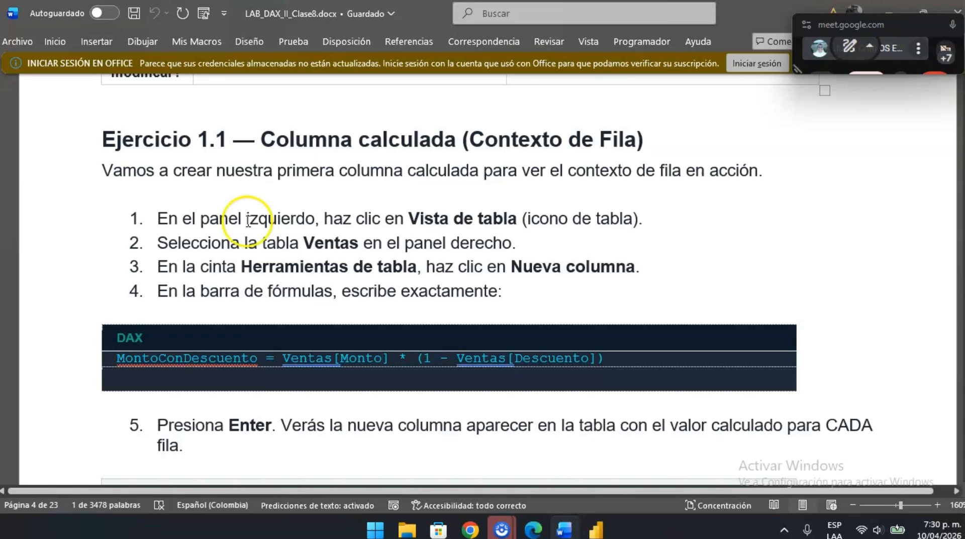
{"action": "scroll", "coordinate": [399, 248], "scroll_direction": "up", "scroll_amount": 6}
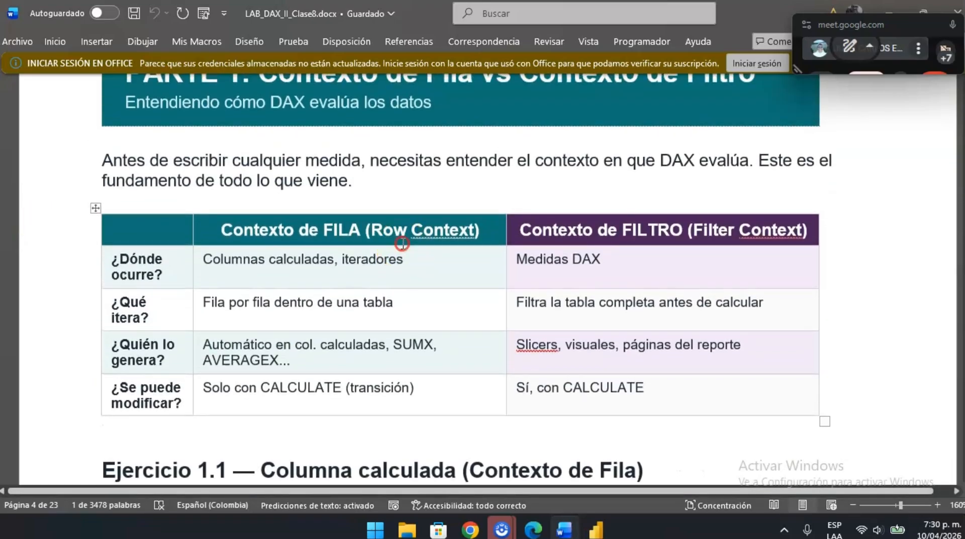
{"action": "right_click", "coordinate": [402, 245]}
{"action": "scroll", "coordinate": [367, 391], "scroll_direction": "down", "scroll_amount": 5}
{"action": "left_click", "coordinate": [305, 306]}
{"action": "scroll", "coordinate": [306, 306], "scroll_direction": "up", "scroll_amount": 3}
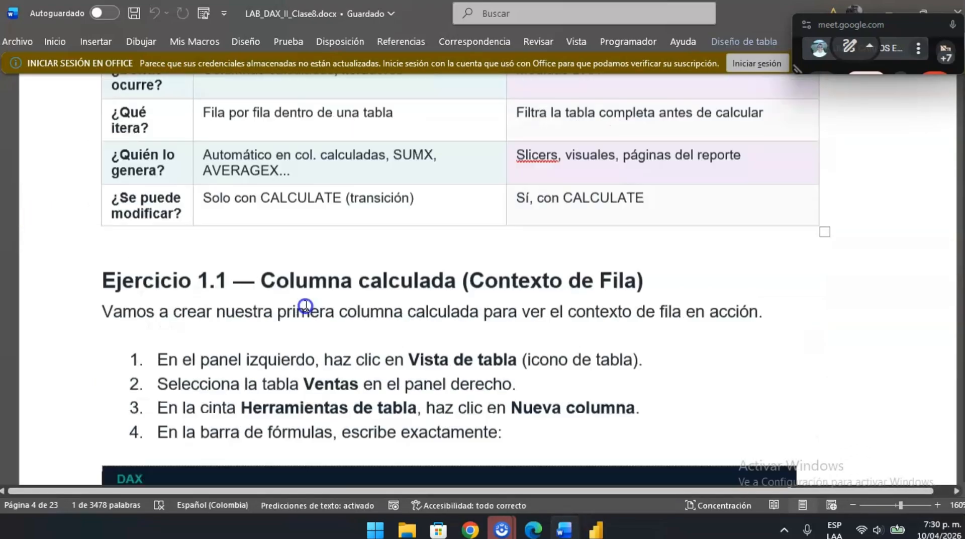
{"action": "scroll", "coordinate": [314, 346], "scroll_direction": "down", "scroll_amount": 3}
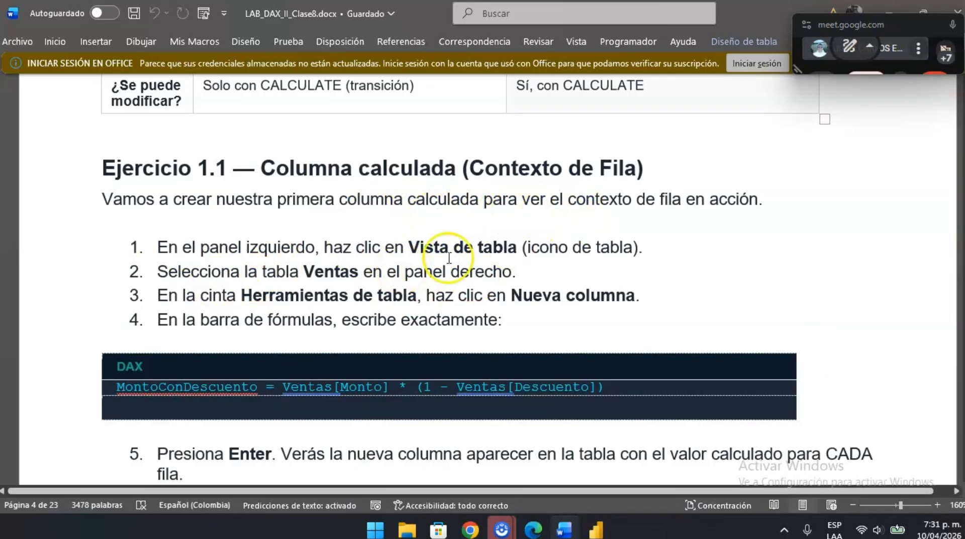
{"action": "scroll", "coordinate": [299, 341], "scroll_direction": "down", "scroll_amount": 1}
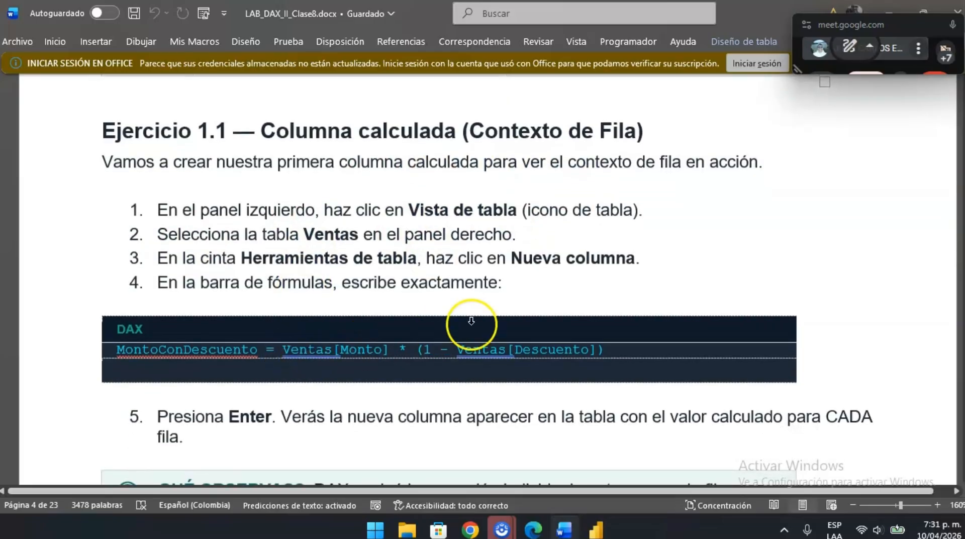
- Switch to Power BI Desktop, show Ventas_DAX_Lab8 in table view following the Word guide, and add a new calculated column to it
{"action": "key", "text": "alt+Tab"}
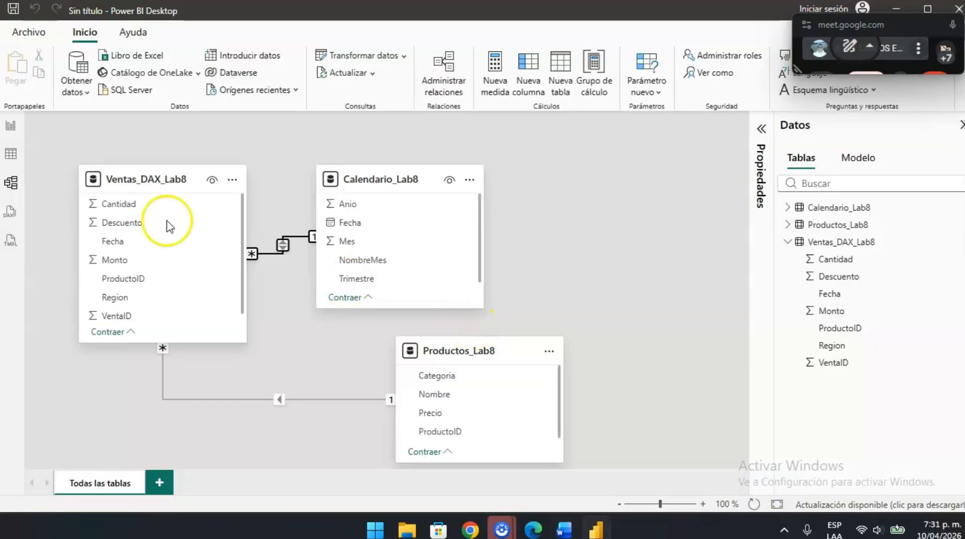
{"action": "left_click", "coordinate": [10, 154]}
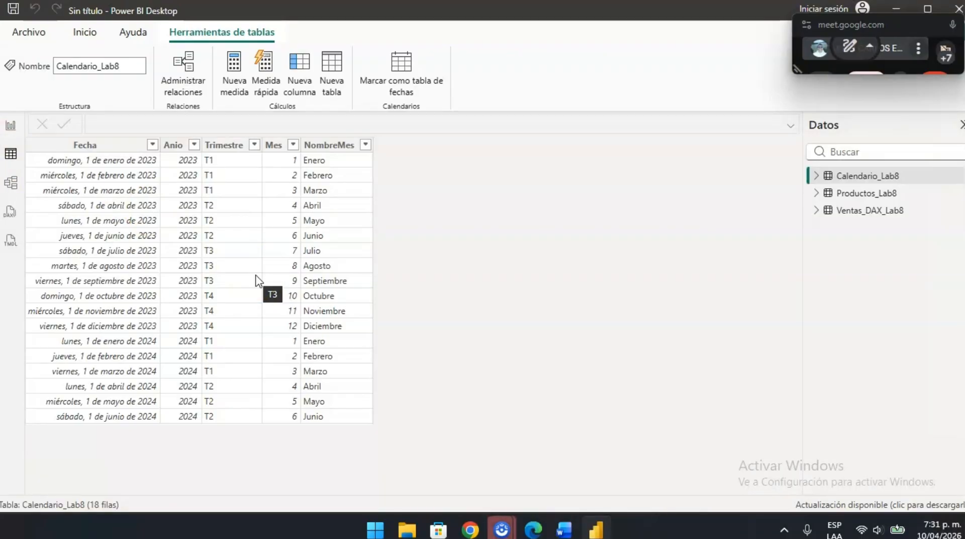
{"action": "key", "text": "alt+Tab"}
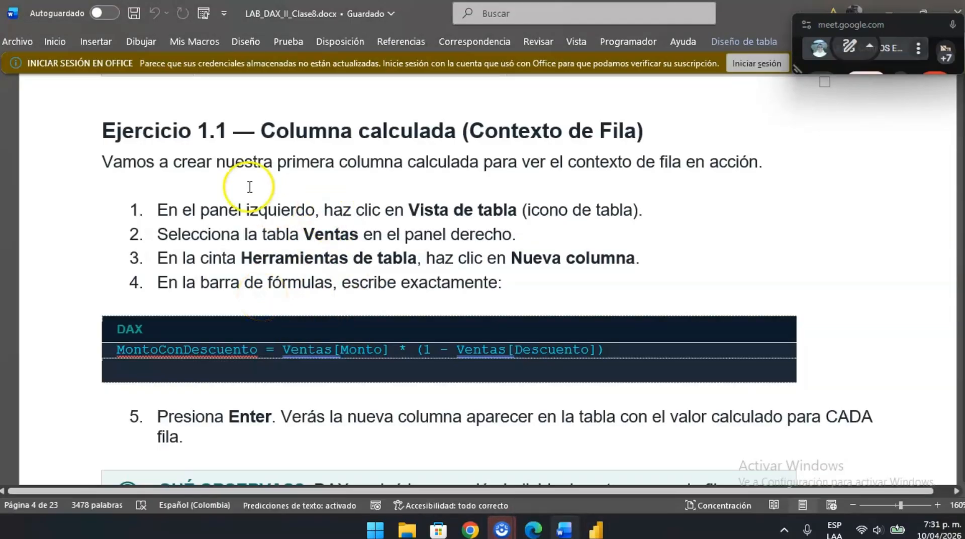
{"action": "key", "text": "alt+Tab"}
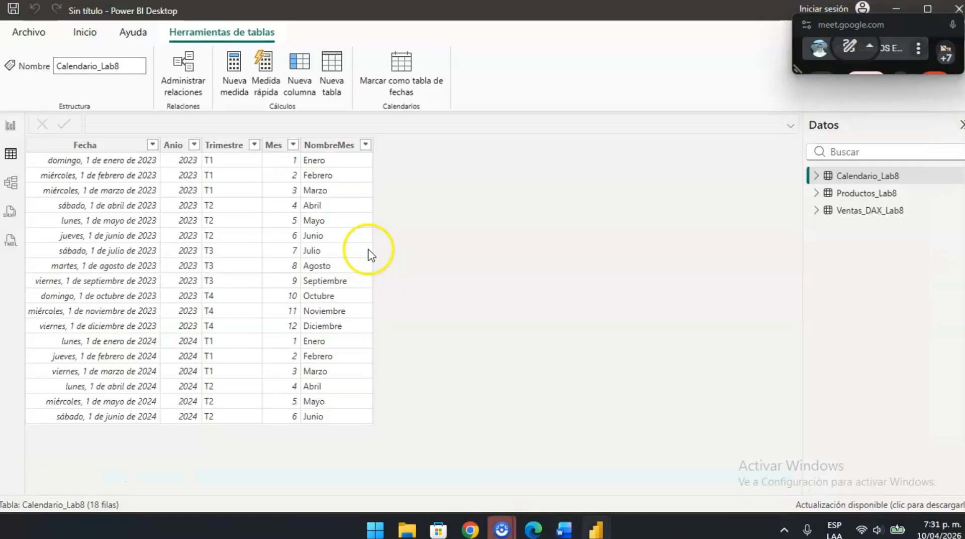
{"action": "left_click", "coordinate": [870, 211]}
{"action": "key", "text": "alt+Tab"}
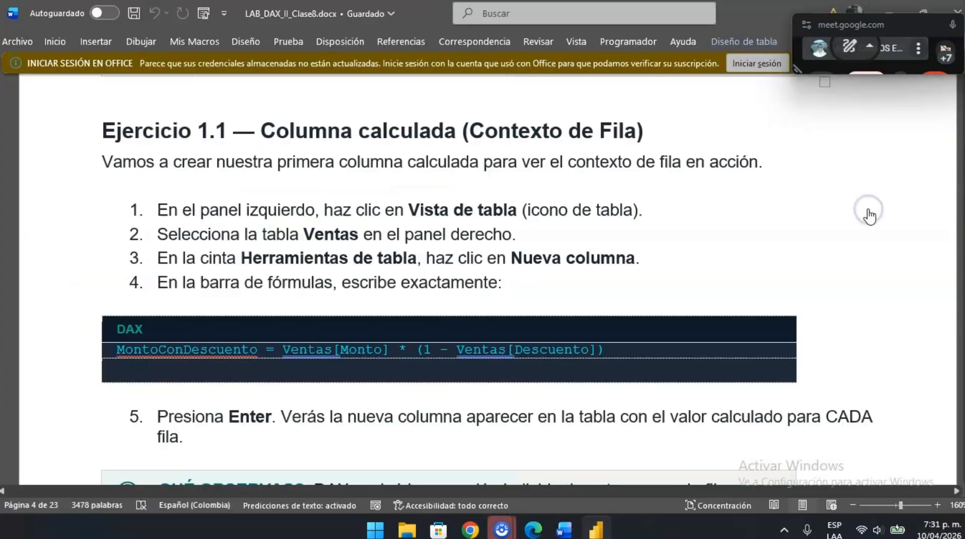
{"action": "key", "text": "alt+Tab"}
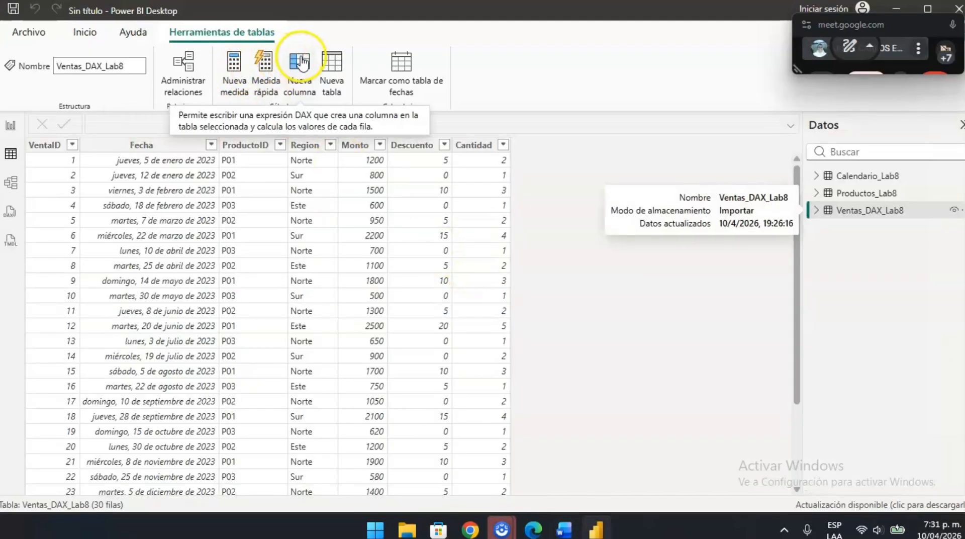
{"action": "left_click", "coordinate": [301, 62]}
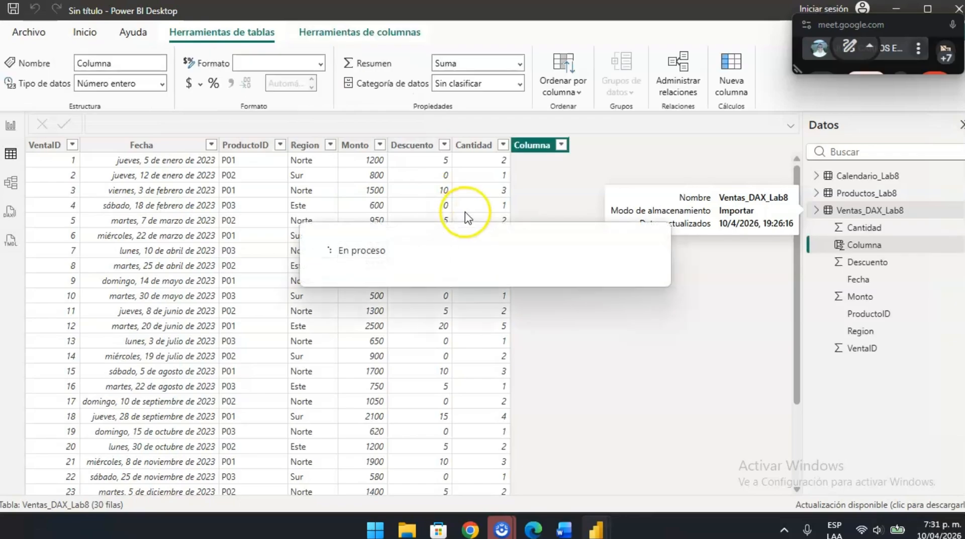
- Copy the DAX formula MontoConDescuento = Ventas[Monto] * (1 - Ventas[Descuento]) from the Word guide into the new Power BI column and commit it
{"action": "key", "text": "alt+Tab"}
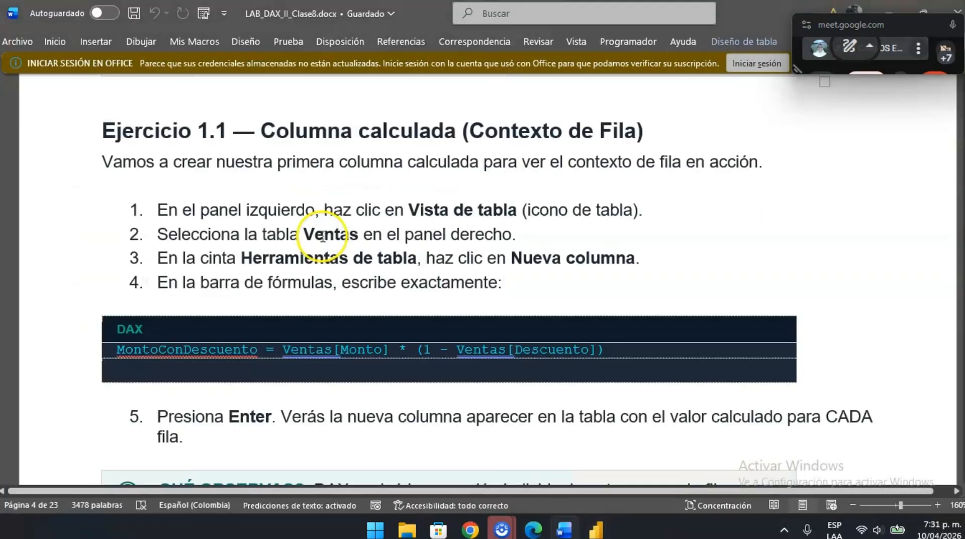
{"action": "left_click_drag", "start_coordinate": [639, 357], "coordinate": [341, 358]}
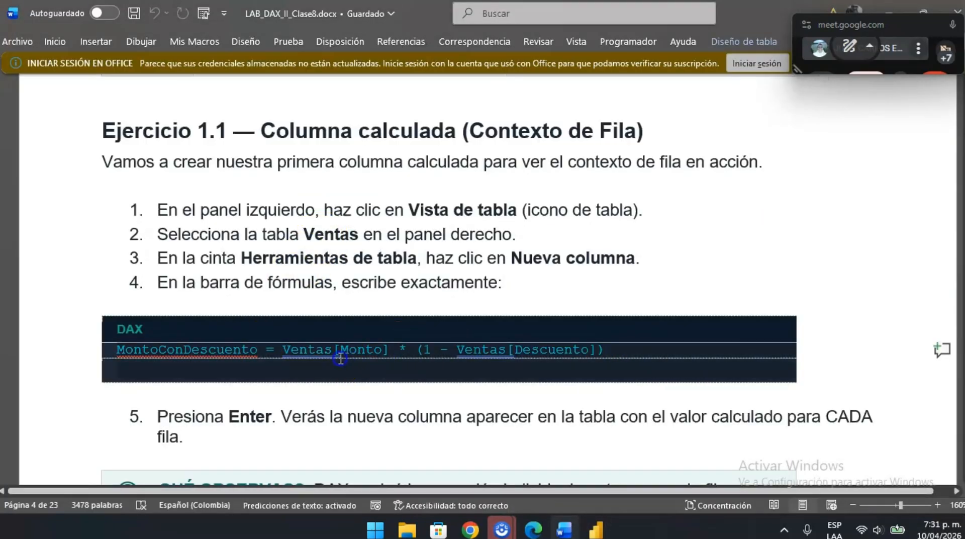
{"action": "key", "text": "ctrl+c"}
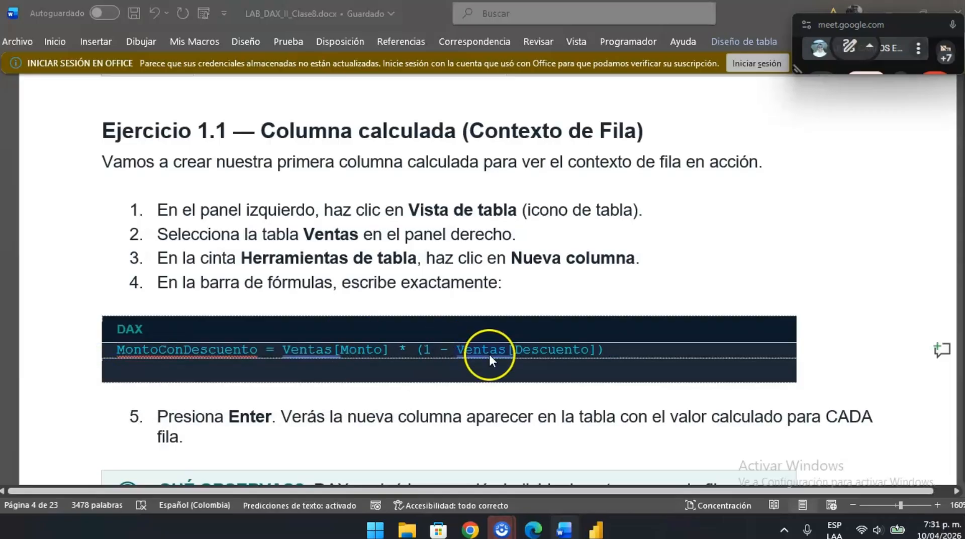
{"action": "key", "text": "alt+Tab"}
{"action": "key", "text": "ctrl+v"}
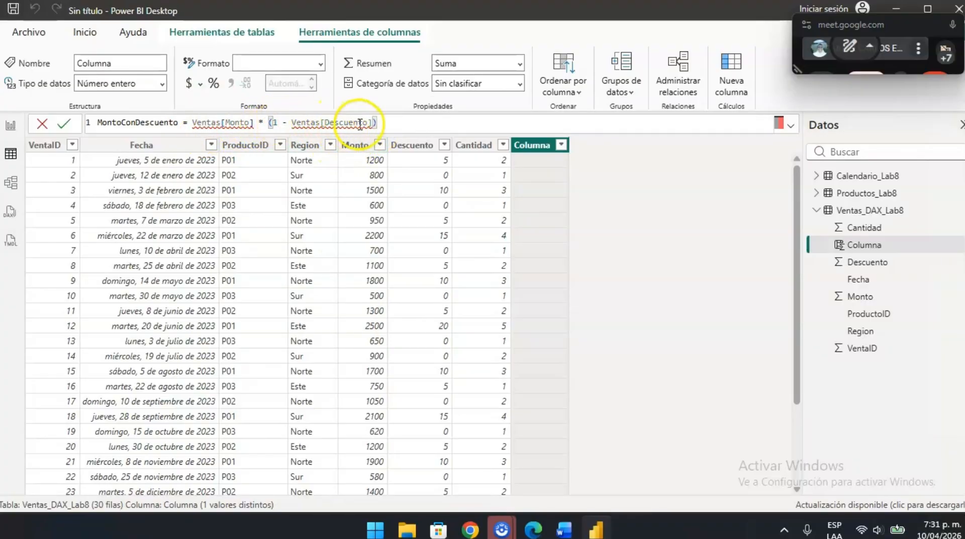
{"action": "left_click", "coordinate": [65, 125]}
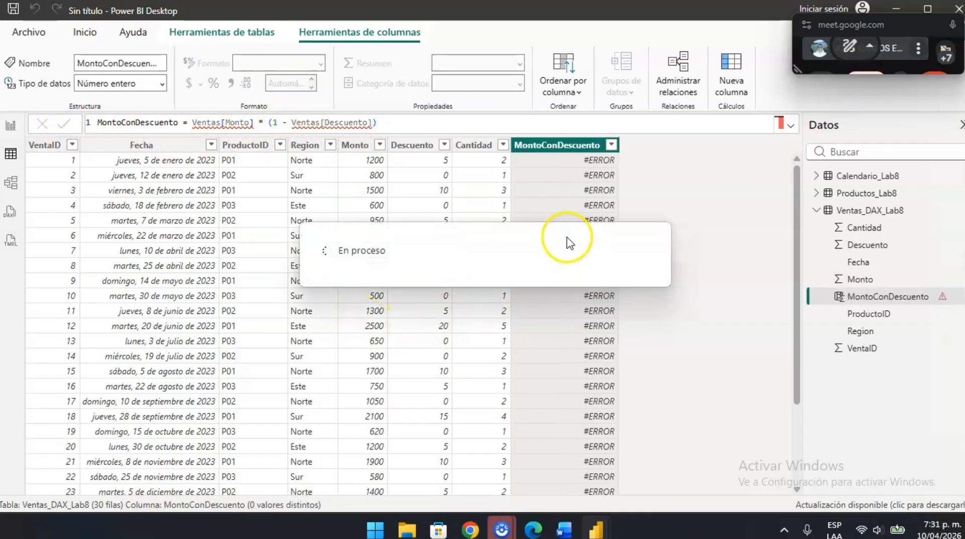
{"action": "left_click", "coordinate": [592, 185]}
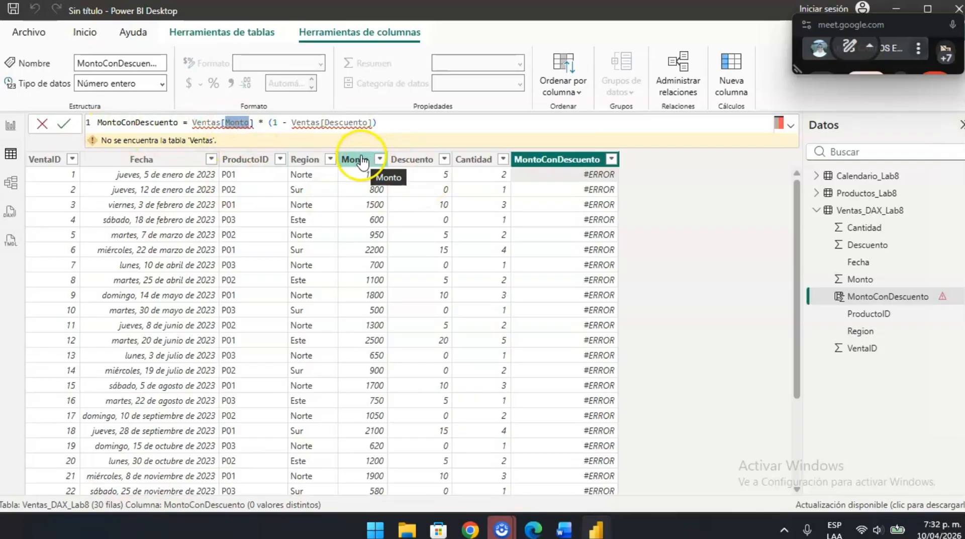
- Replace both Ventas references in the MontoConDescuento formula with Ventas_DAX_Lab8 and commit the formula
{"action": "left_click", "coordinate": [211, 123]}
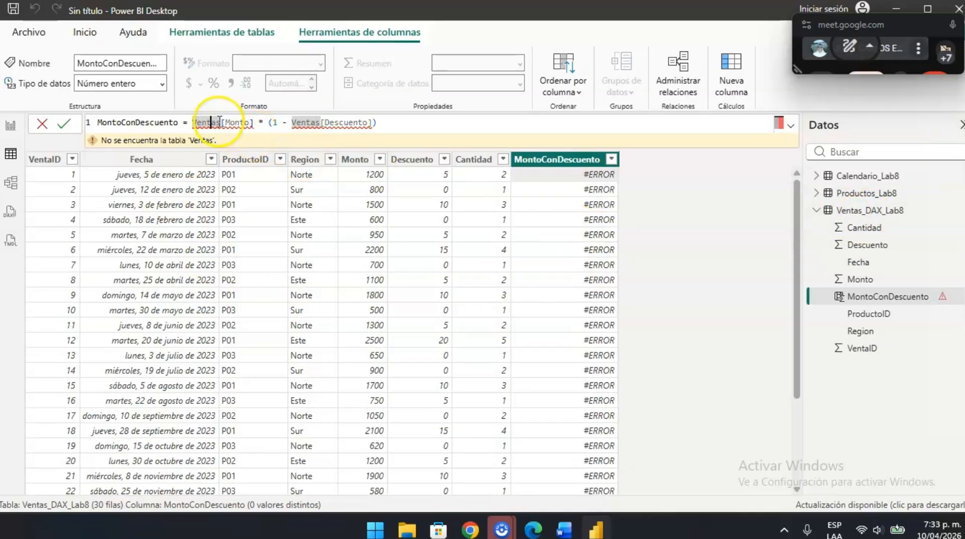
{"action": "left_click", "coordinate": [220, 123]}
{"action": "type", "text": "_D"}
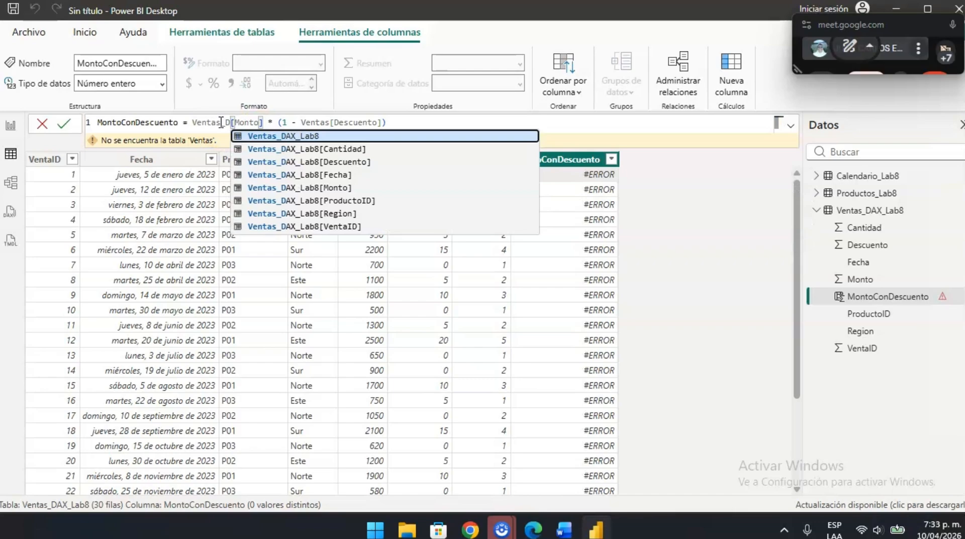
{"action": "key", "text": "Tab"}
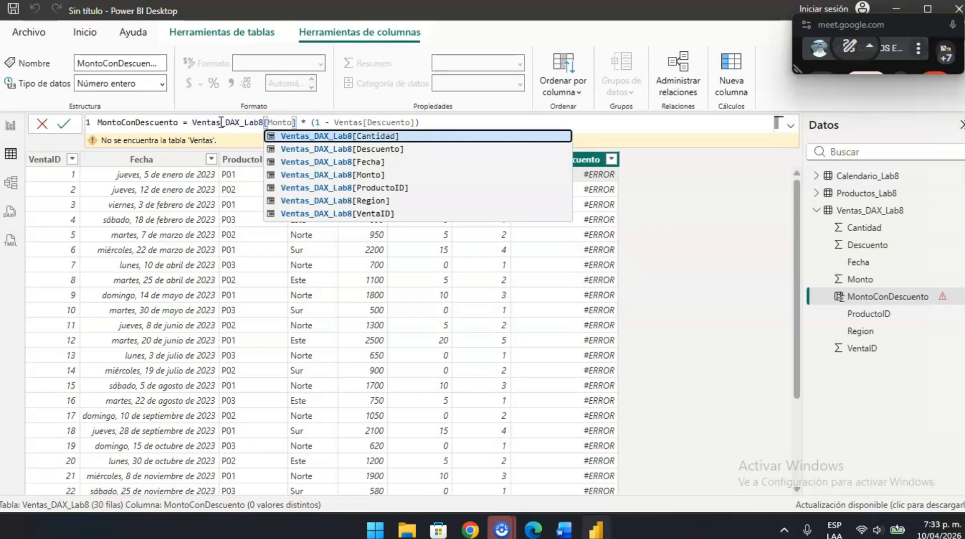
{"action": "left_click", "coordinate": [316, 123]}
{"action": "left_click", "coordinate": [365, 122]}
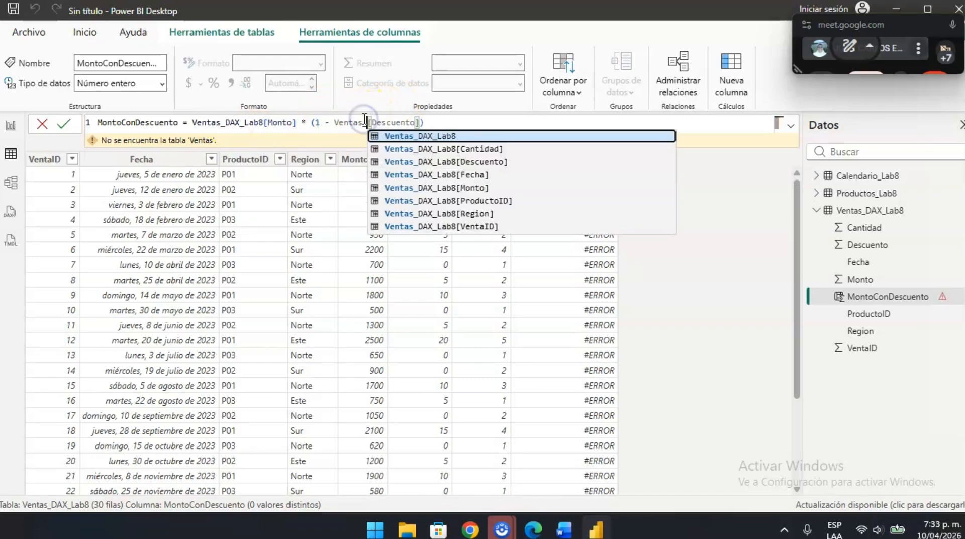
{"action": "key", "text": "Down"}
{"action": "key", "text": "Up"}
{"action": "key", "text": "Tab"}
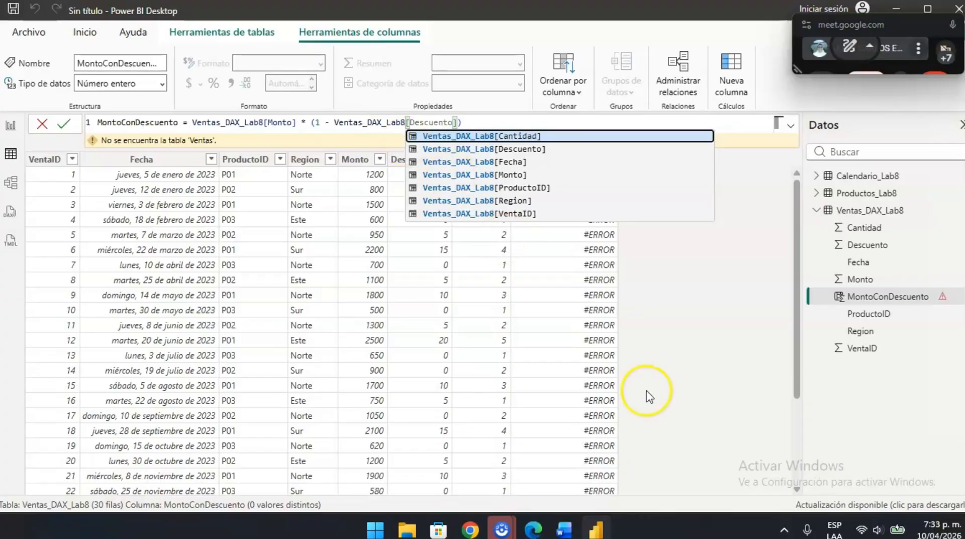
{"action": "left_click", "coordinate": [58, 126]}
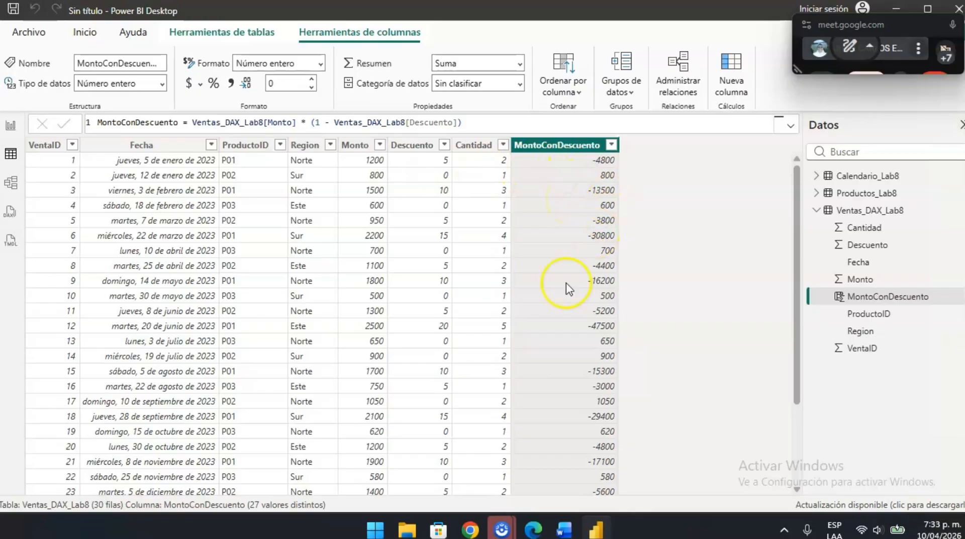
- Review the MontoConDescuento values row by row, then read the "¿Qué observas?" note of Ejercicio 1.1 in the Word guide
{"action": "scroll", "coordinate": [532, 345], "scroll_direction": "down", "scroll_amount": 3}
{"action": "scroll", "coordinate": [494, 201], "scroll_direction": "up", "scroll_amount": 3}
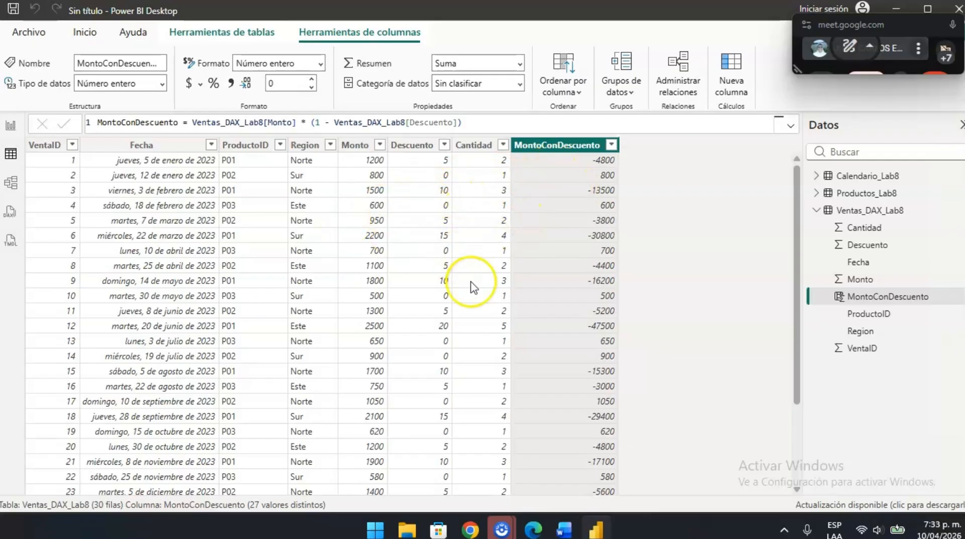
{"action": "scroll", "coordinate": [473, 287], "scroll_direction": "down", "scroll_amount": 1}
{"action": "scroll", "coordinate": [473, 286], "scroll_direction": "up", "scroll_amount": 2}
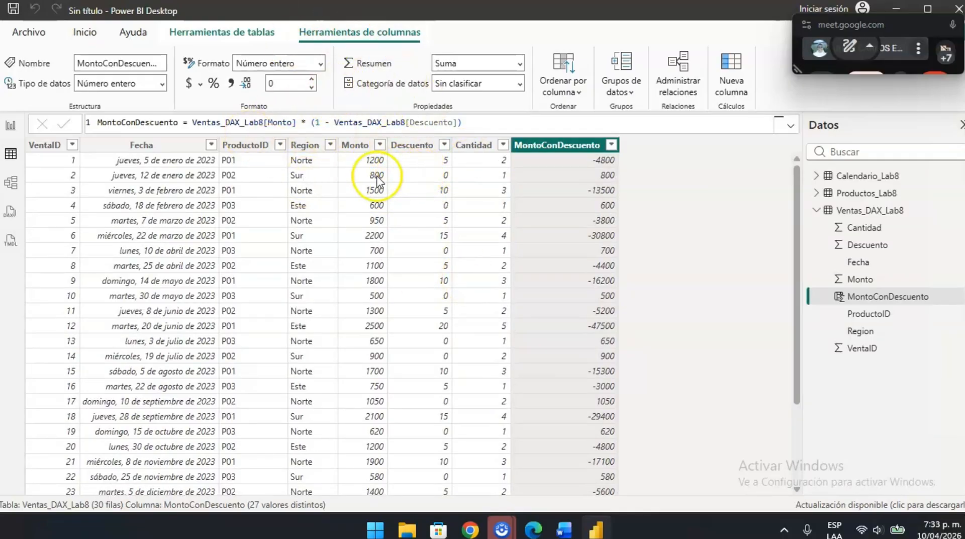
{"action": "key", "text": "alt+Tab"}
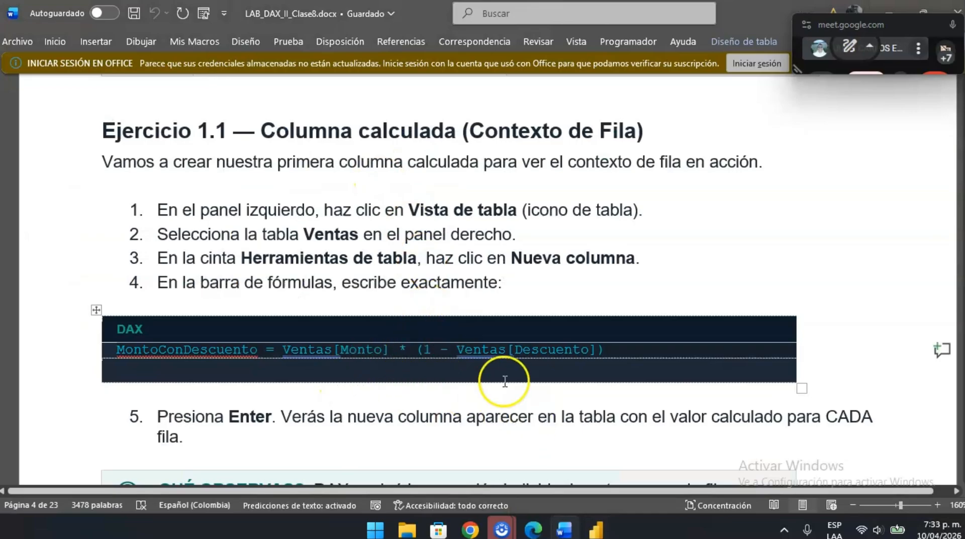
{"action": "scroll", "coordinate": [437, 406], "scroll_direction": "down", "scroll_amount": 3}
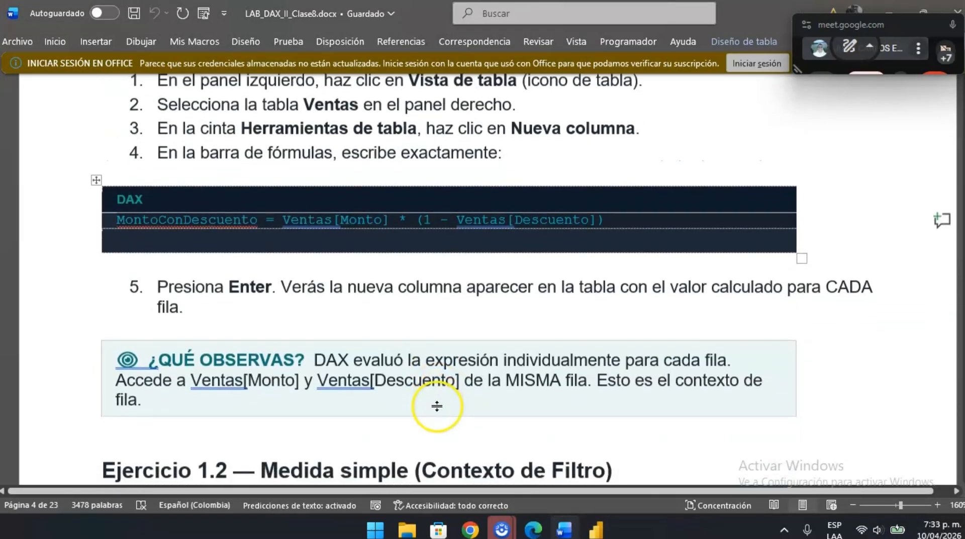
- Return to Power BI Desktop and rename the Ventas_DAX_Lab8 table as Ventas
{"action": "key", "text": "alt+Tab"}
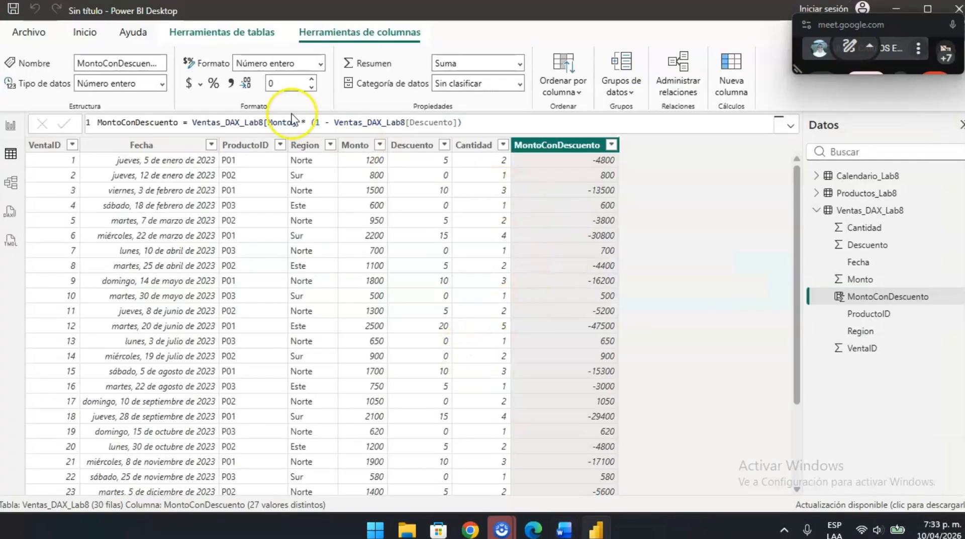
{"action": "left_click", "coordinate": [838, 210]}
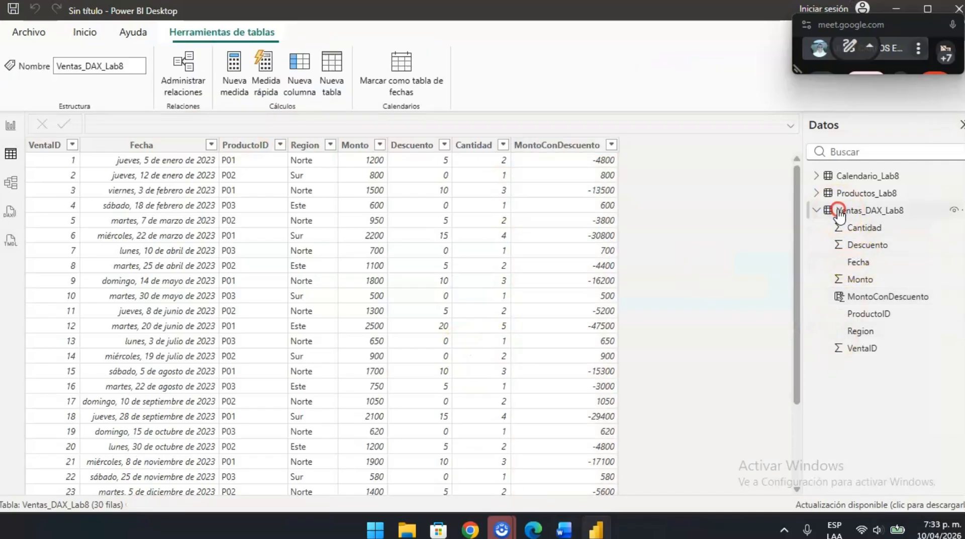
{"action": "right_click", "coordinate": [839, 211]}
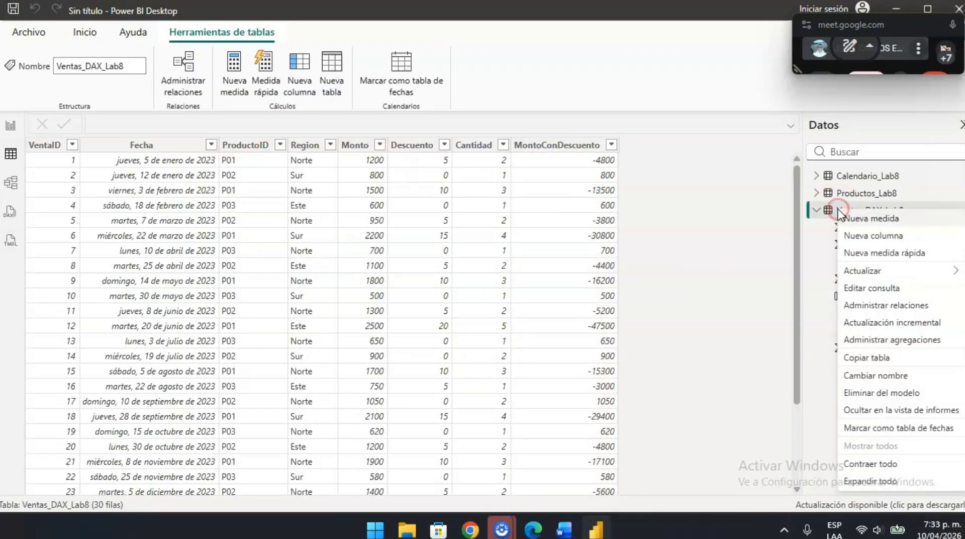
{"action": "left_click", "coordinate": [886, 381]}
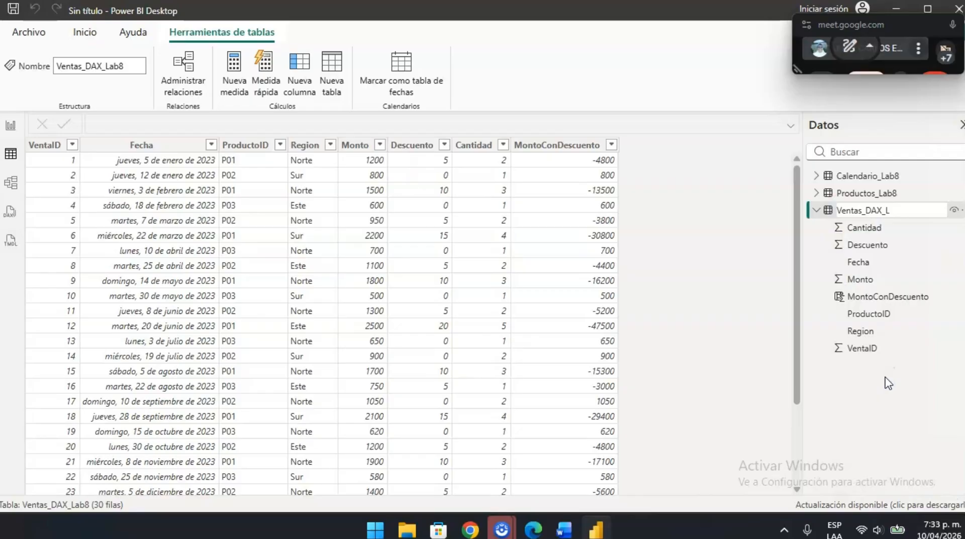
{"action": "key", "text": "Return"}
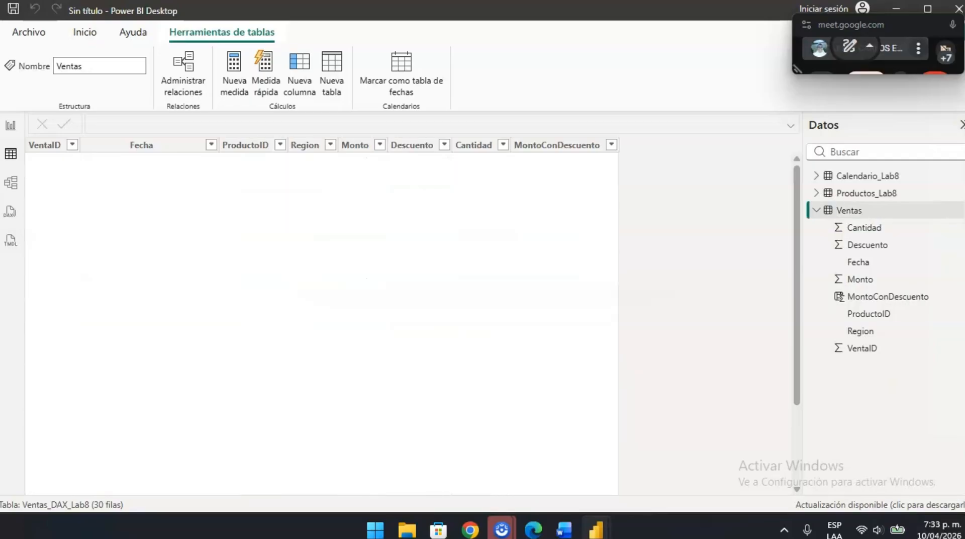
- Rename the Productos_Lab8 table as Productos
{"action": "left_click", "coordinate": [864, 196]}
{"action": "right_click", "coordinate": [864, 196]}
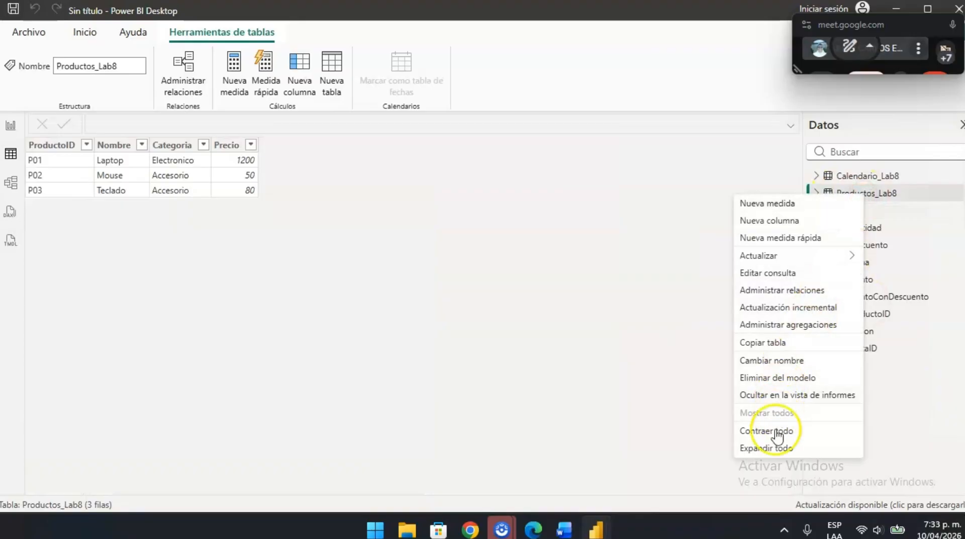
{"action": "left_click", "coordinate": [780, 367]}
{"action": "key", "text": "End"}
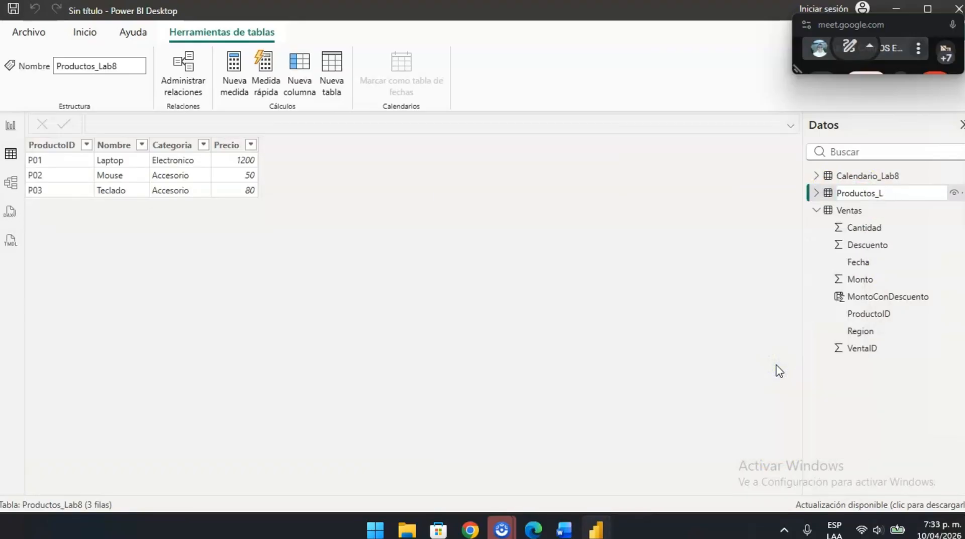
{"action": "key", "text": "Return"}
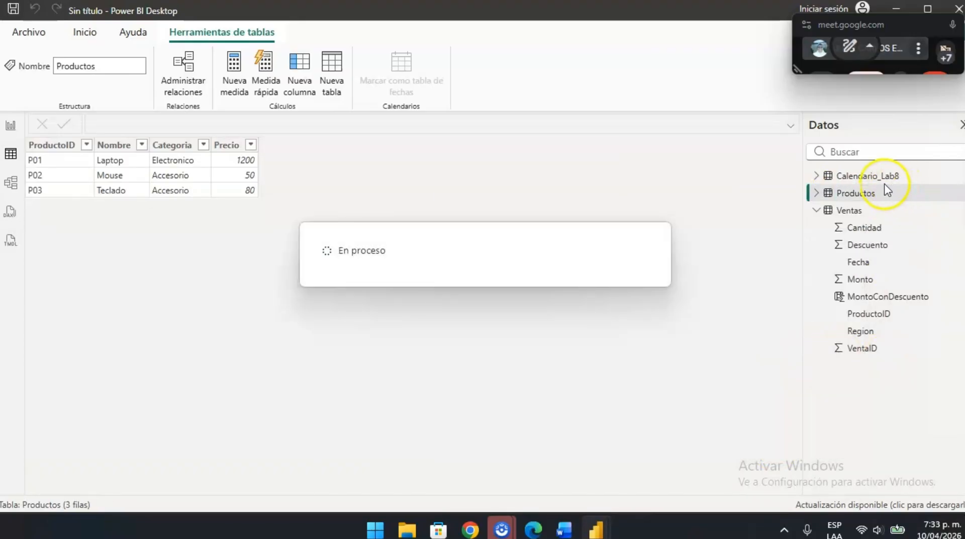
- Rename the Calendario_Lab8 table as Calendario
{"action": "left_click", "coordinate": [870, 177]}
{"action": "right_click", "coordinate": [871, 178]}
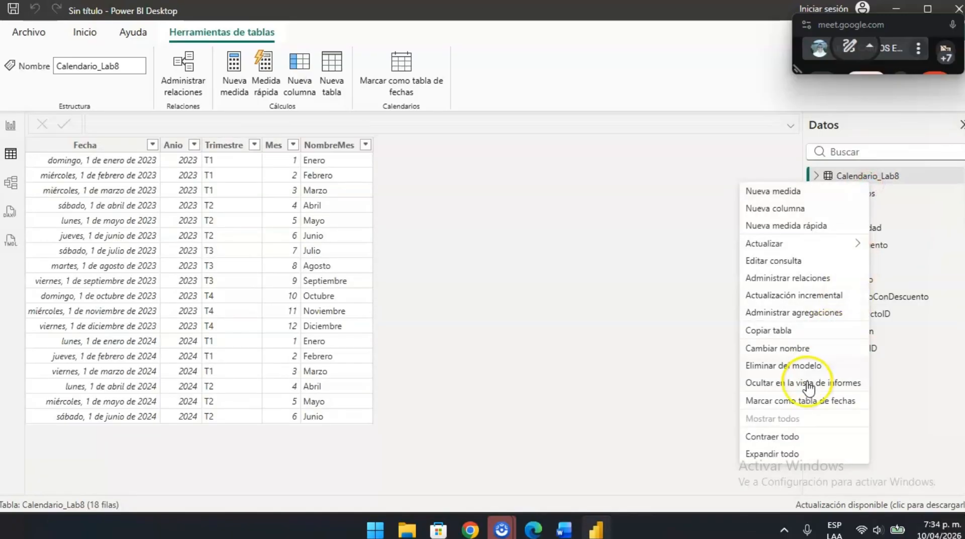
{"action": "left_click", "coordinate": [783, 349]}
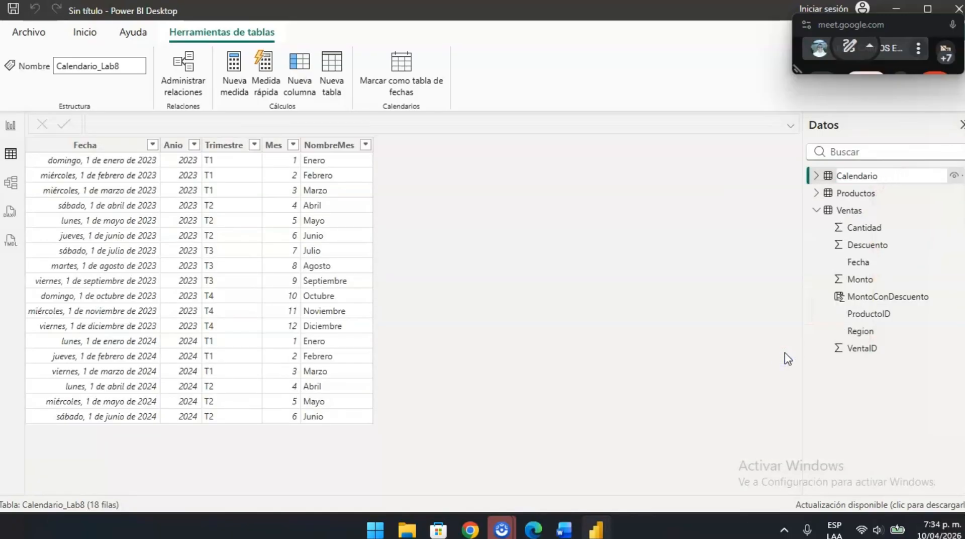
{"action": "key", "text": "Return"}
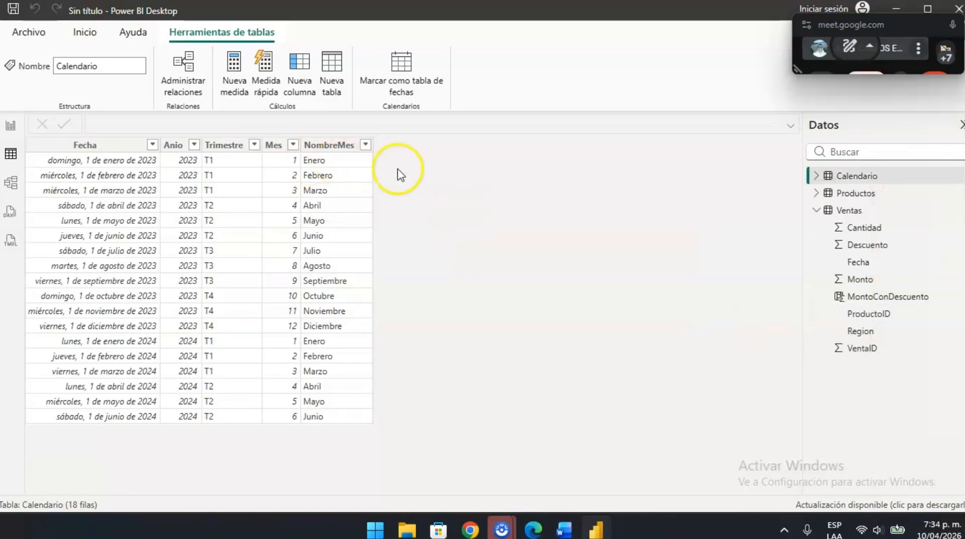
- Display the Ventas table and review the formula and row values of the MontoConDescuento column
{"action": "left_click", "coordinate": [853, 211]}
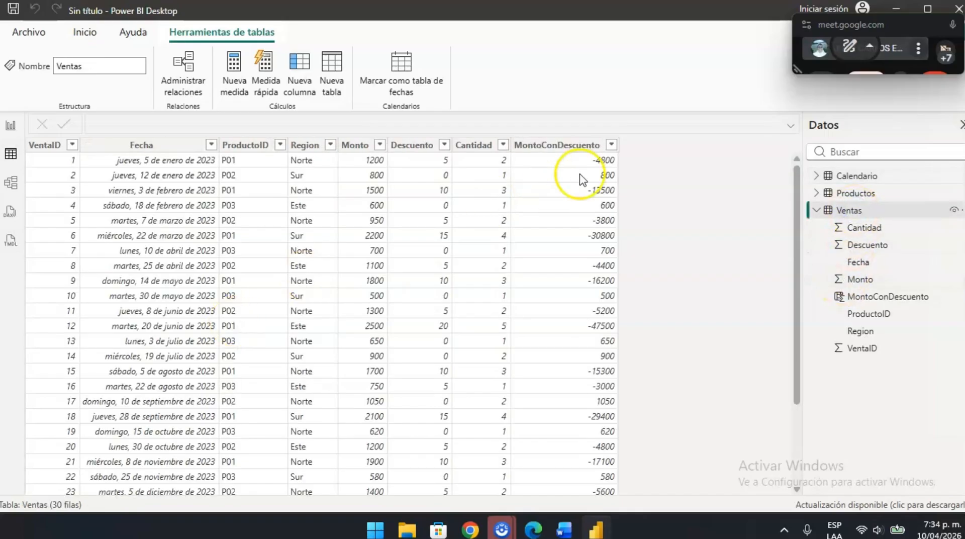
{"action": "left_click", "coordinate": [565, 145]}
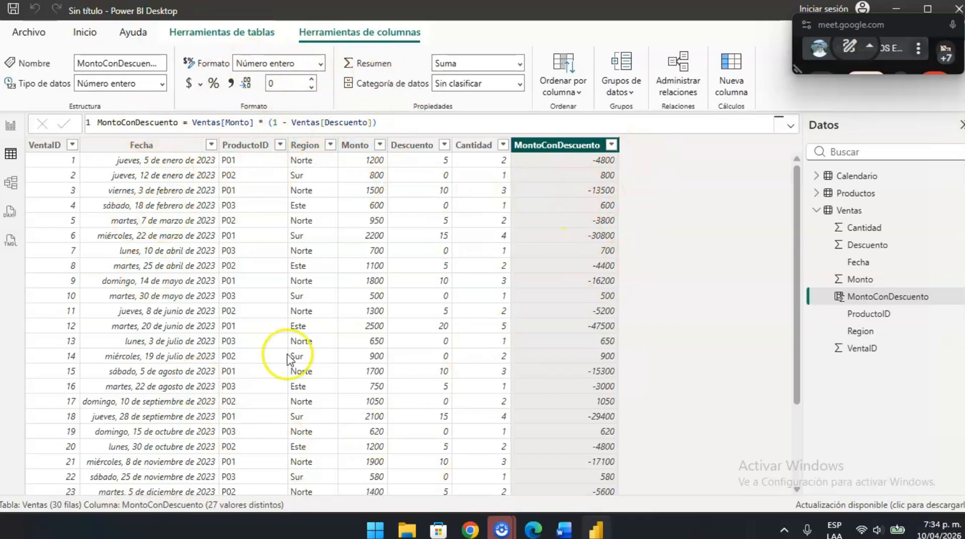
{"action": "left_click", "coordinate": [604, 272]}
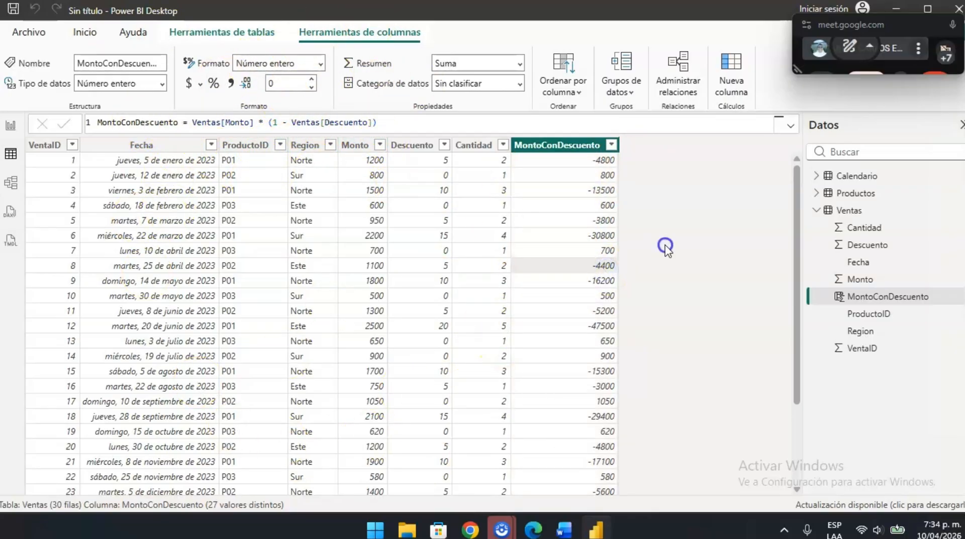
{"action": "scroll", "coordinate": [269, 287], "scroll_direction": "down", "scroll_amount": 3}
{"action": "scroll", "coordinate": [267, 288], "scroll_direction": "up", "scroll_amount": 3}
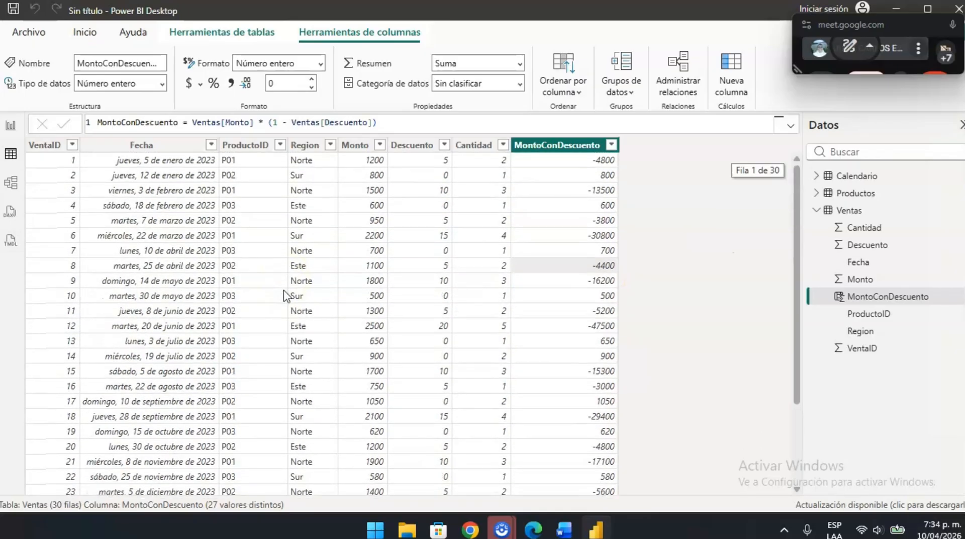
- Switch to the Word guide and reread the Ejercicio 1.1 formula and its "¿Qué observas?" note on row context
{"action": "key", "text": "alt+Tab"}
{"action": "scroll", "coordinate": [377, 301], "scroll_direction": "down", "scroll_amount": 3}
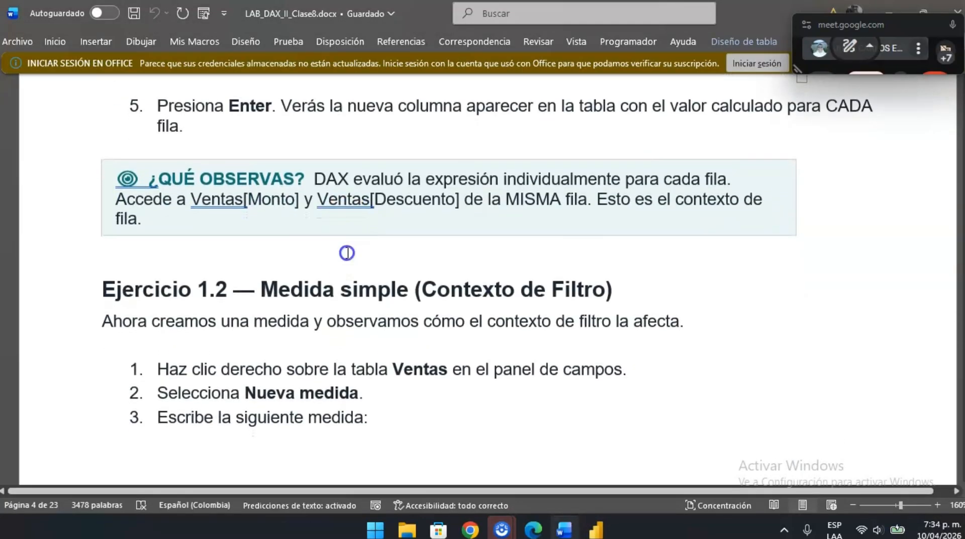
{"action": "left_click", "coordinate": [347, 253]}
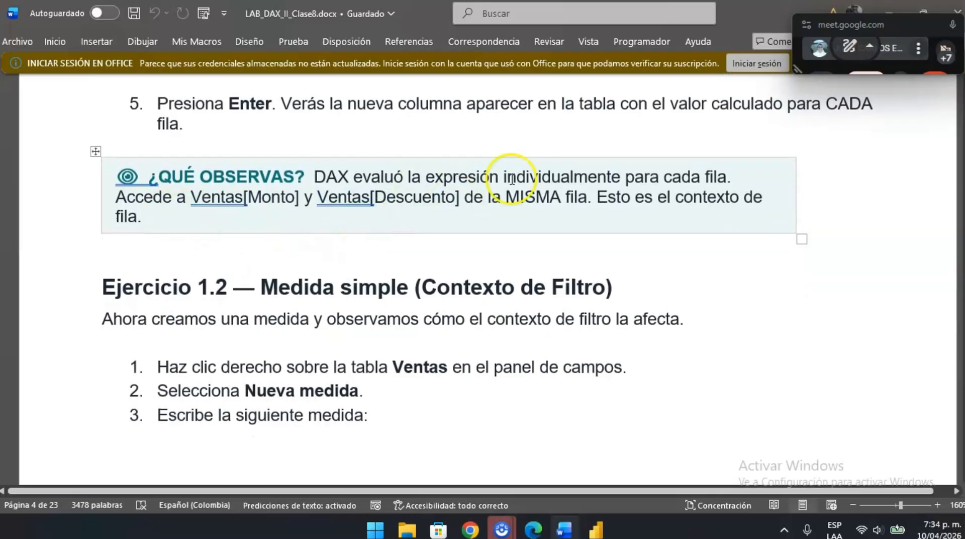
{"action": "scroll", "coordinate": [248, 166], "scroll_direction": "up", "scroll_amount": 3}
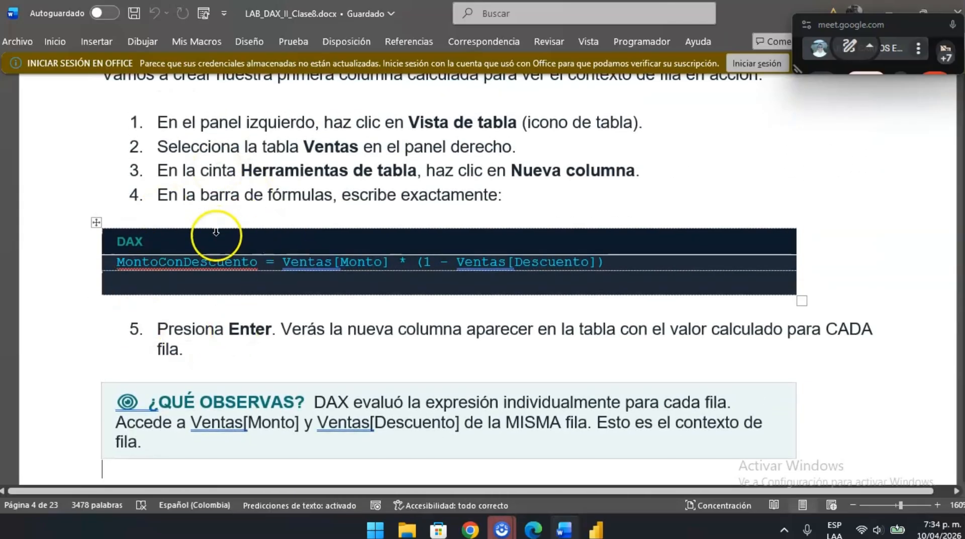
{"action": "scroll", "coordinate": [394, 379], "scroll_direction": "down", "scroll_amount": 1}
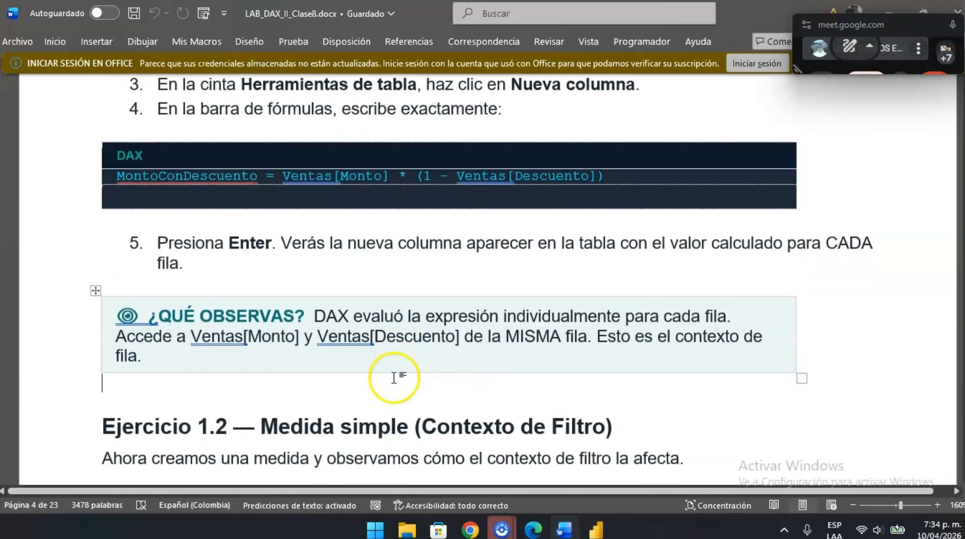
{"action": "scroll", "coordinate": [394, 379], "scroll_direction": "down", "scroll_amount": 1}
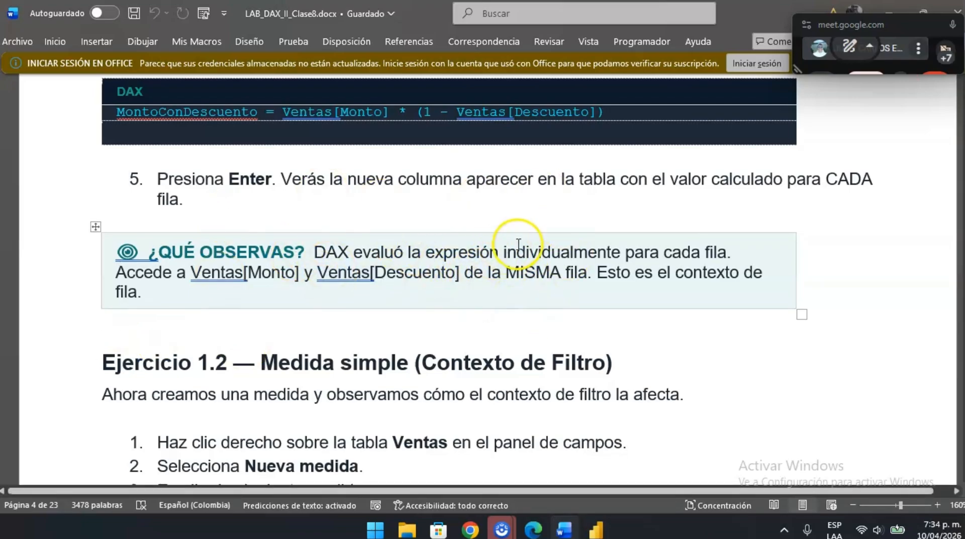
{"action": "scroll", "coordinate": [517, 244], "scroll_direction": "up", "scroll_amount": 3}
{"action": "scroll", "coordinate": [517, 244], "scroll_direction": "down", "scroll_amount": 4}
{"action": "scroll", "coordinate": [457, 308], "scroll_direction": "up", "scroll_amount": 3}
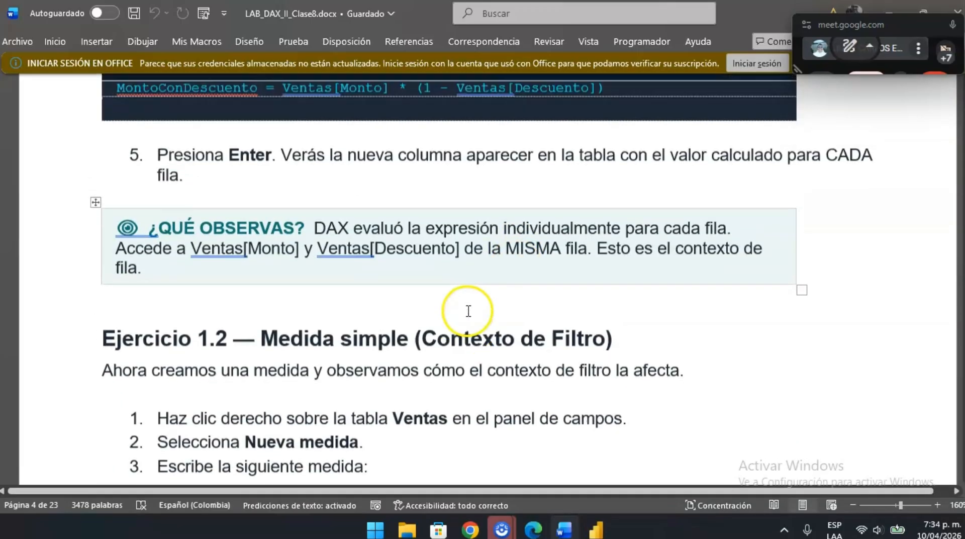
{"action": "scroll", "coordinate": [468, 311], "scroll_direction": "down", "scroll_amount": 1}
- Back in Power BI Desktop, remove "1 -" so the formula reads MontoConDescuento = Ventas[Monto] * (Ventas[Descuento]), and commit it
{"action": "key", "text": "alt+Tab"}
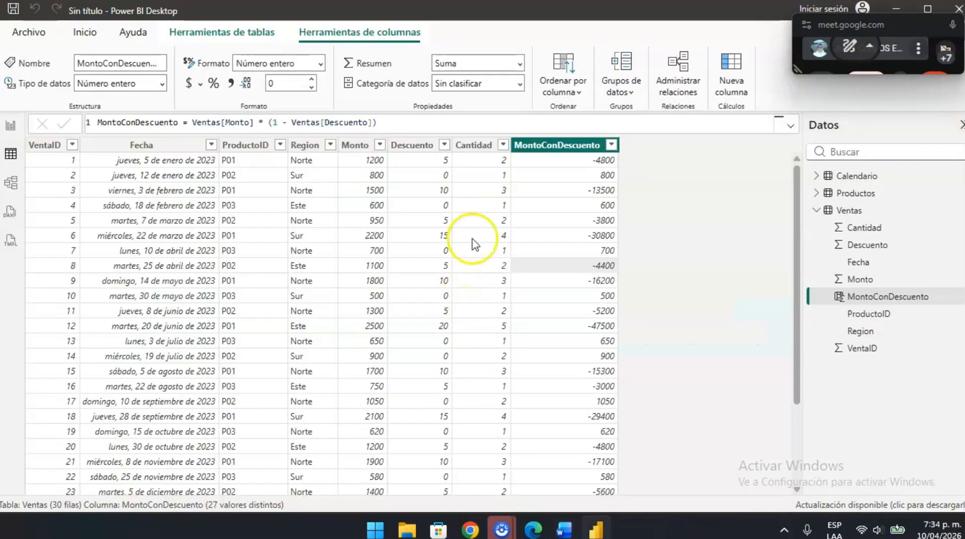
{"action": "left_click", "coordinate": [292, 123]}
{"action": "key", "text": "BackSpace"}
{"action": "key", "text": "BackSpace"}
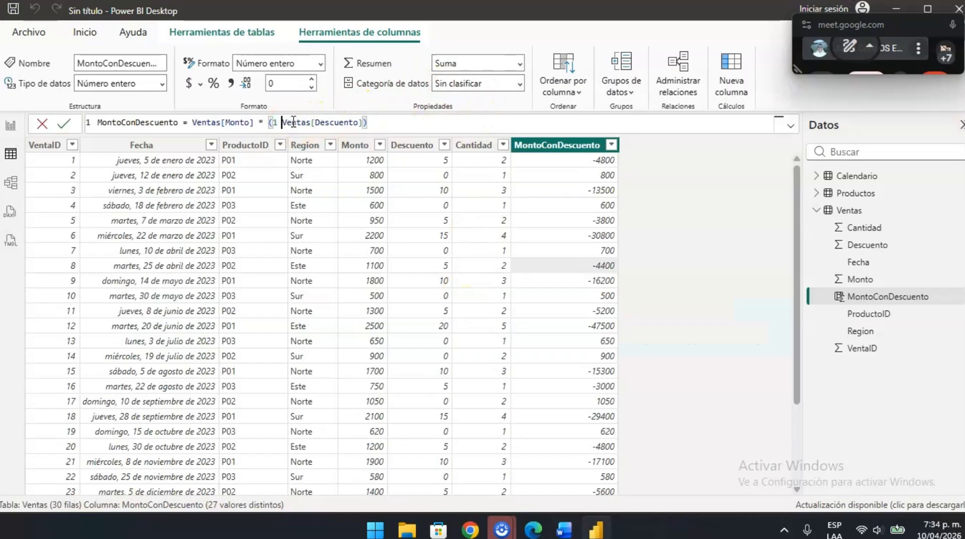
{"action": "key", "text": "BackSpace"}
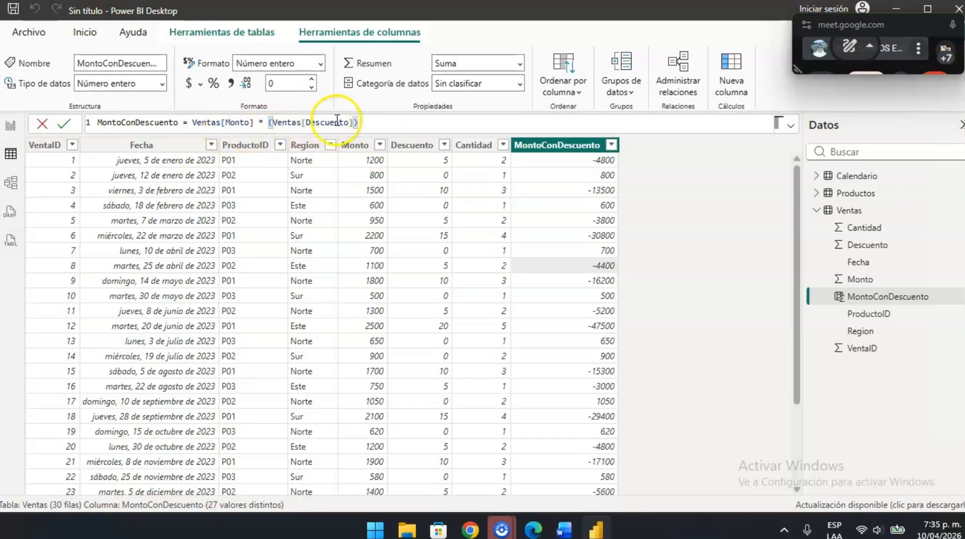
{"action": "left_click", "coordinate": [442, 146]}
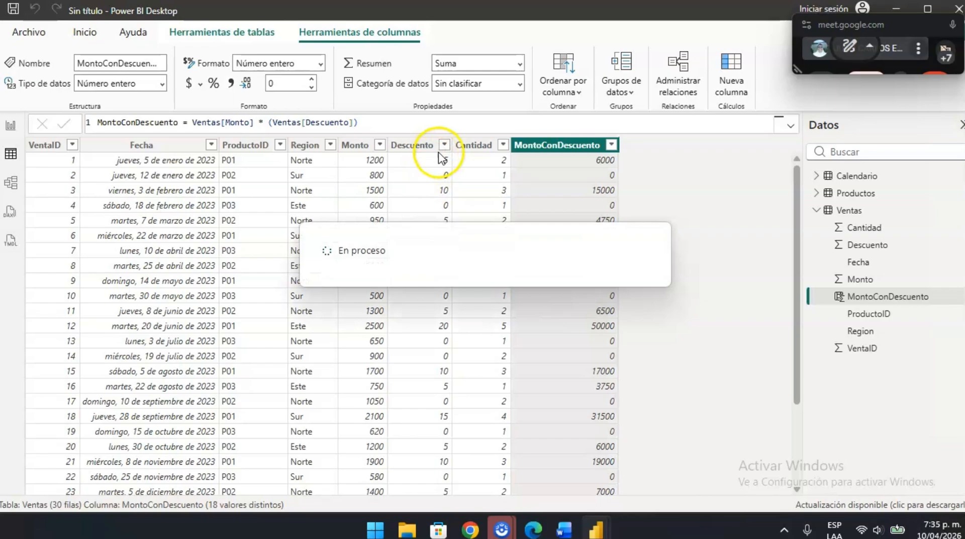
- Try the percentage format on the Descuento column, check its values, and remove the format again
{"action": "left_click", "coordinate": [421, 146]}
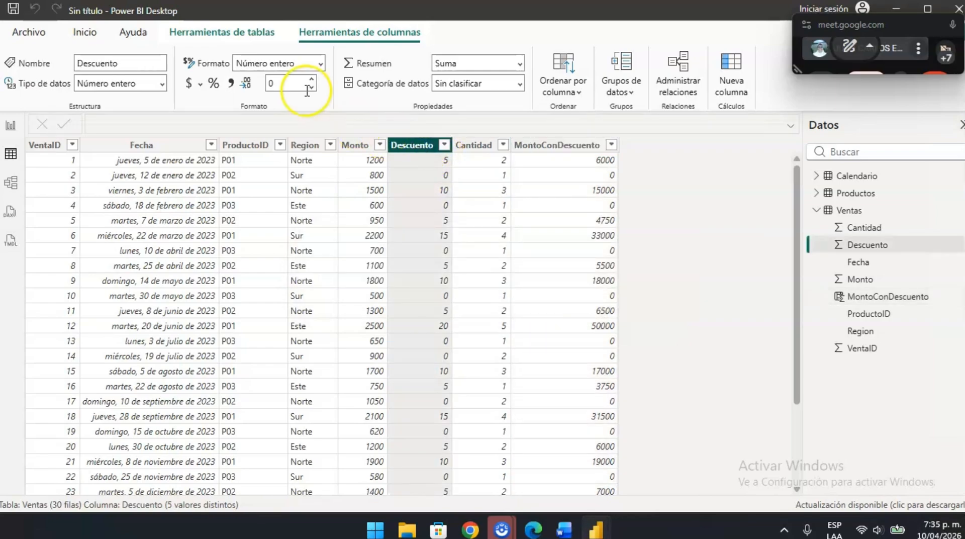
{"action": "left_click", "coordinate": [214, 83]}
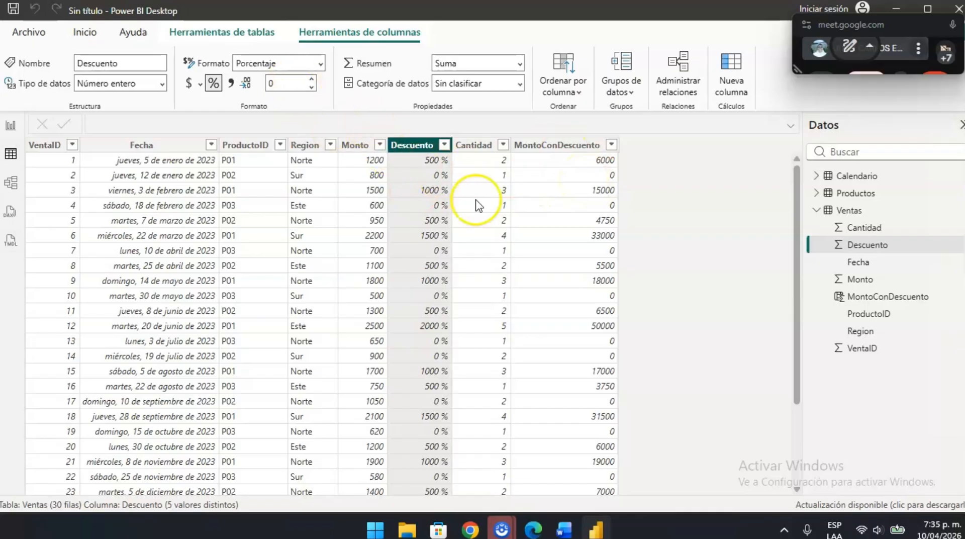
{"action": "scroll", "coordinate": [416, 399], "scroll_direction": "down", "scroll_amount": 3}
{"action": "scroll", "coordinate": [415, 400], "scroll_direction": "up", "scroll_amount": 3}
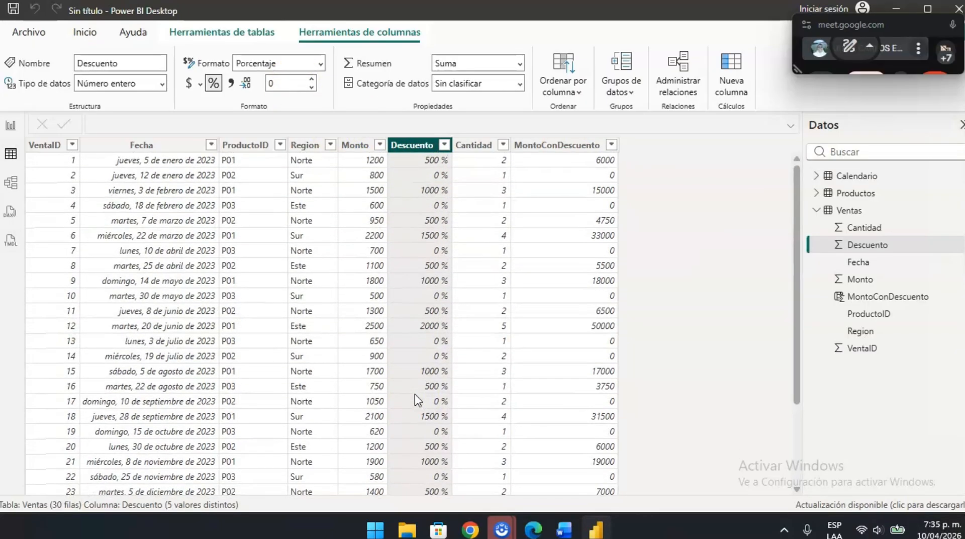
{"action": "left_click", "coordinate": [212, 85]}
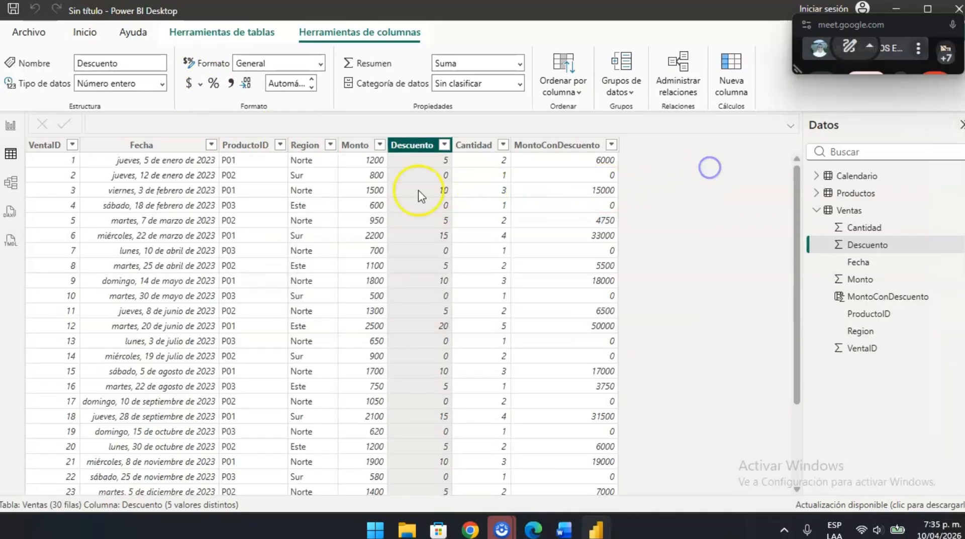
- Restore the subtraction so the formula reads MontoConDescuento = Ventas[Monto] * (1- Ventas[Descuento]), and commit it
{"action": "left_click", "coordinate": [382, 162]}
{"action": "left_click", "coordinate": [545, 147]}
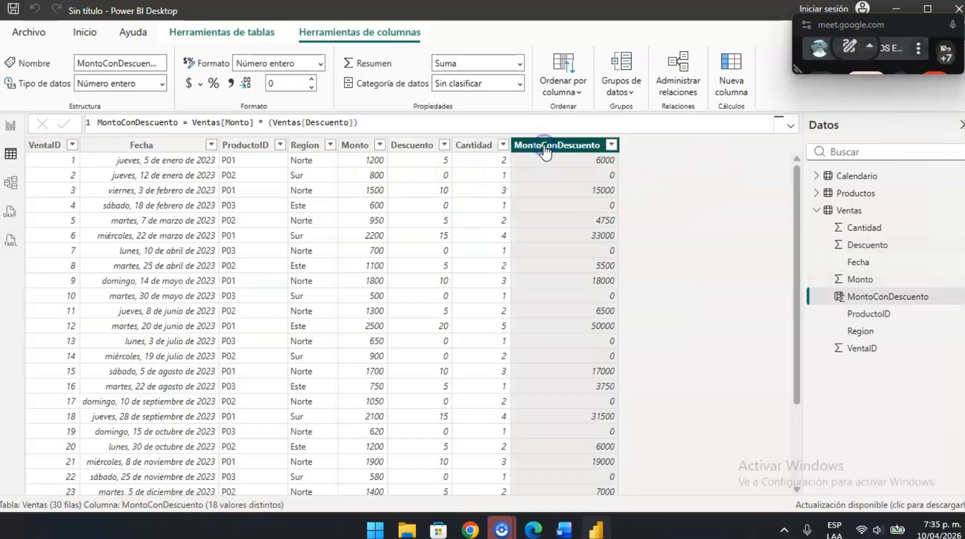
{"action": "left_click", "coordinate": [276, 122]}
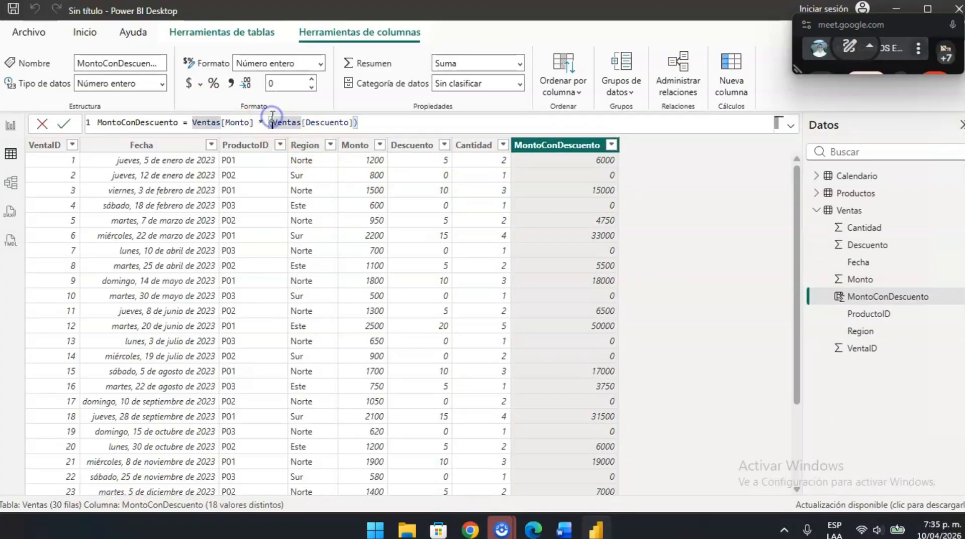
{"action": "left_click", "coordinate": [412, 173]}
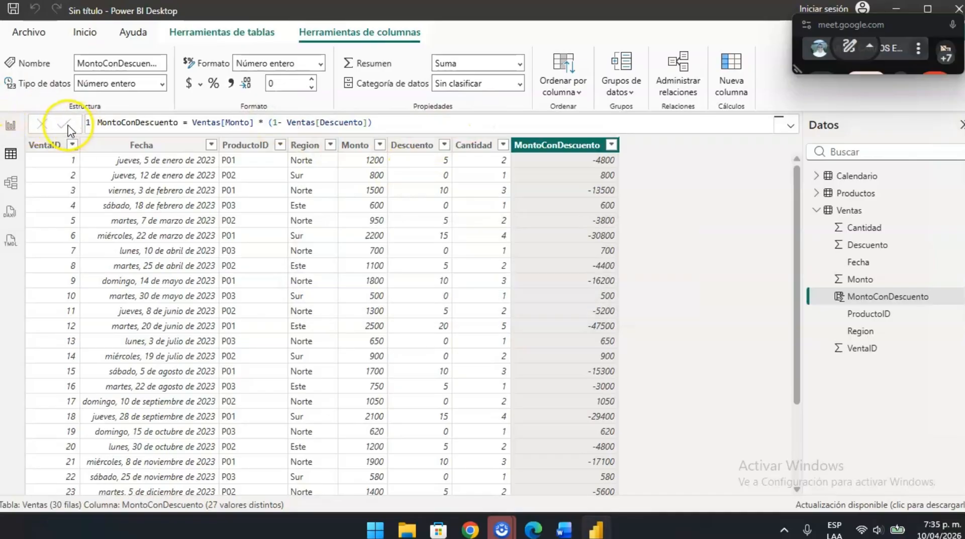
- Format the Descuento column as a percentage and check its values against MontoConDescuento across the Ventas rows
{"action": "left_click", "coordinate": [420, 151]}
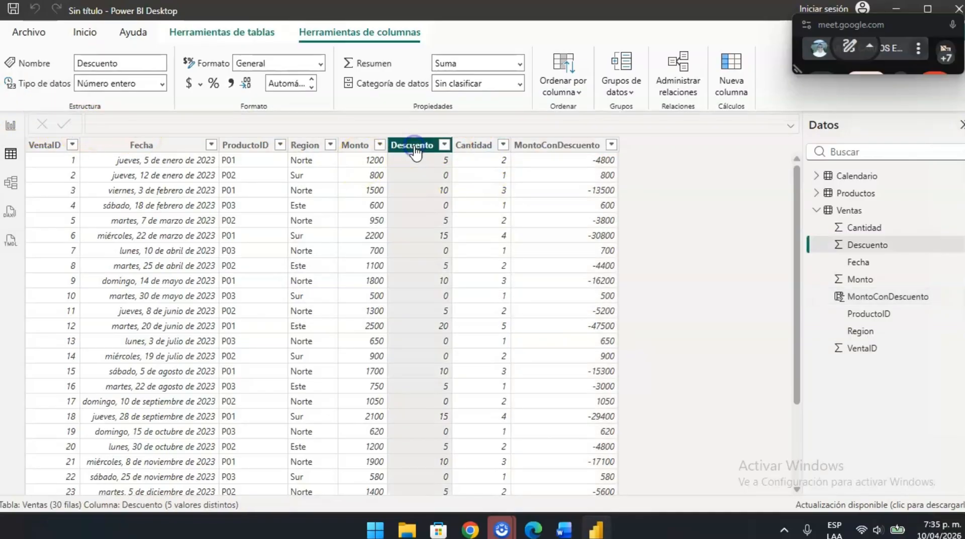
{"action": "left_click", "coordinate": [214, 84]}
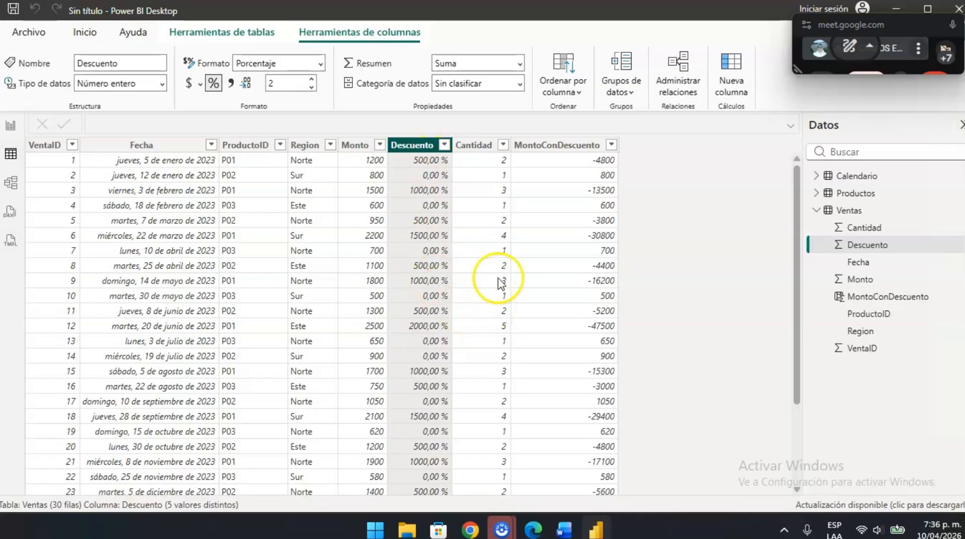
{"action": "scroll", "coordinate": [452, 388], "scroll_direction": "down", "scroll_amount": 3}
{"action": "scroll", "coordinate": [453, 388], "scroll_direction": "up", "scroll_amount": 1}
{"action": "scroll", "coordinate": [455, 387], "scroll_direction": "up", "scroll_amount": 2}
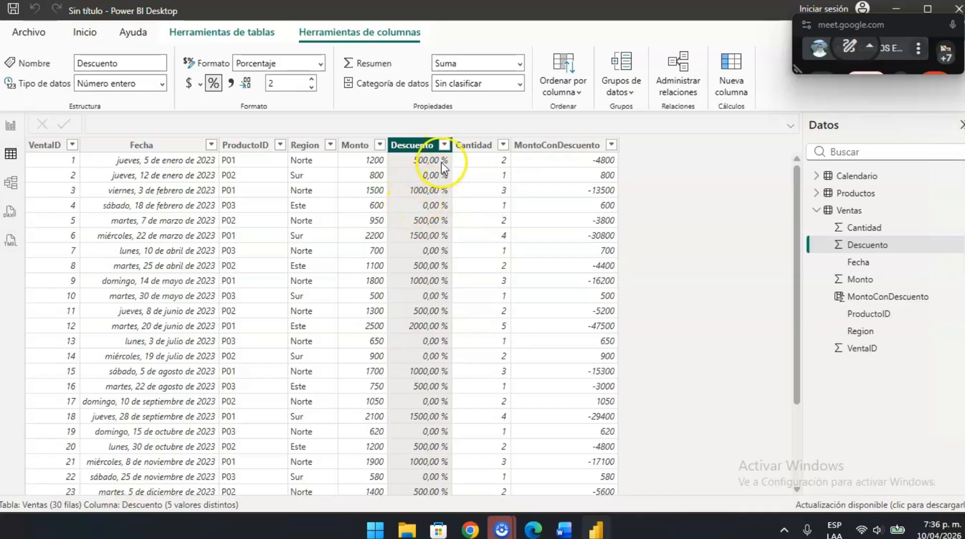
{"action": "scroll", "coordinate": [433, 300], "scroll_direction": "down", "scroll_amount": 3}
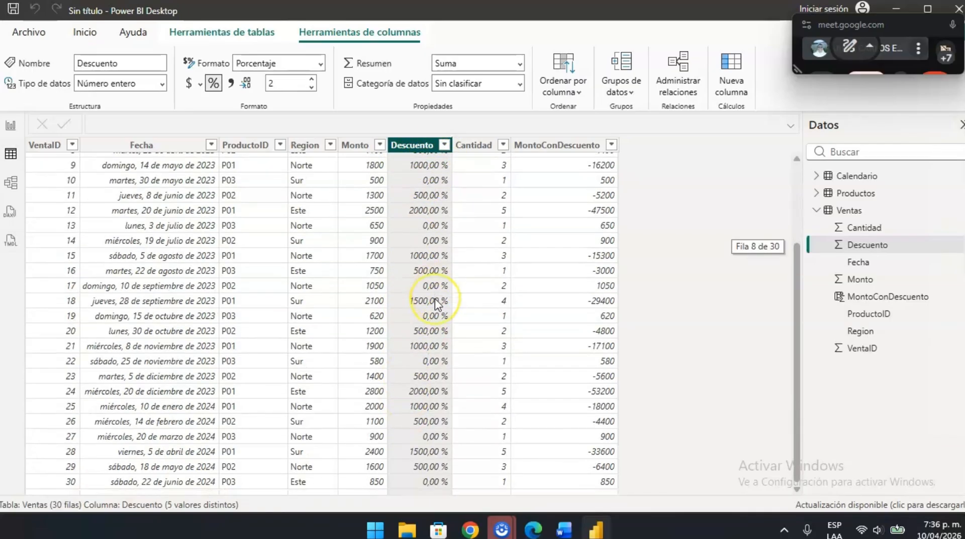
{"action": "scroll", "coordinate": [435, 299], "scroll_direction": "up", "scroll_amount": 3}
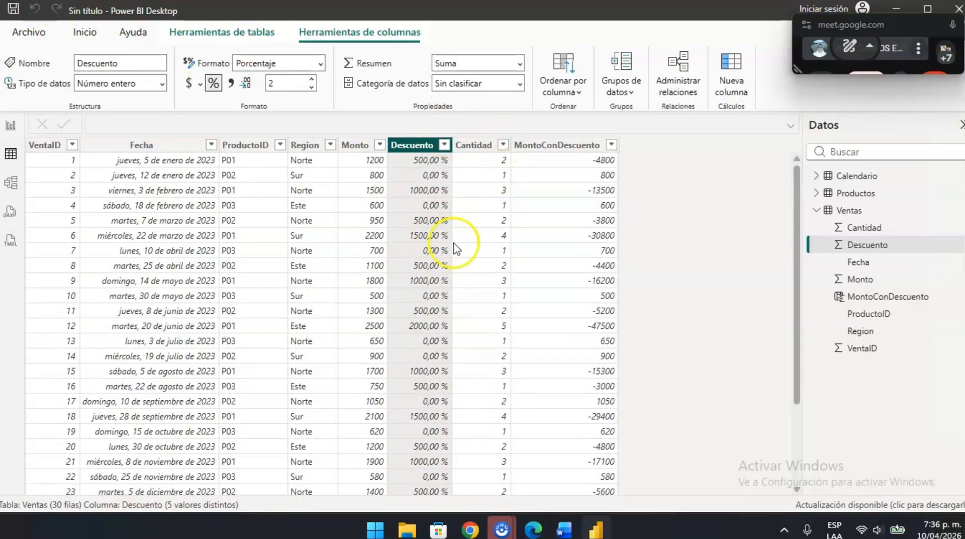
- Switch to the Word guide and review the Ejercicio 1.2 introduction, the row versus filter context table and Ejercicio 1.1
{"action": "key", "text": "alt+Tab"}
{"action": "scroll", "coordinate": [425, 334], "scroll_direction": "down", "scroll_amount": 5}
{"action": "scroll", "coordinate": [425, 331], "scroll_direction": "up", "scroll_amount": 2}
{"action": "scroll", "coordinate": [425, 330], "scroll_direction": "down", "scroll_amount": 2}
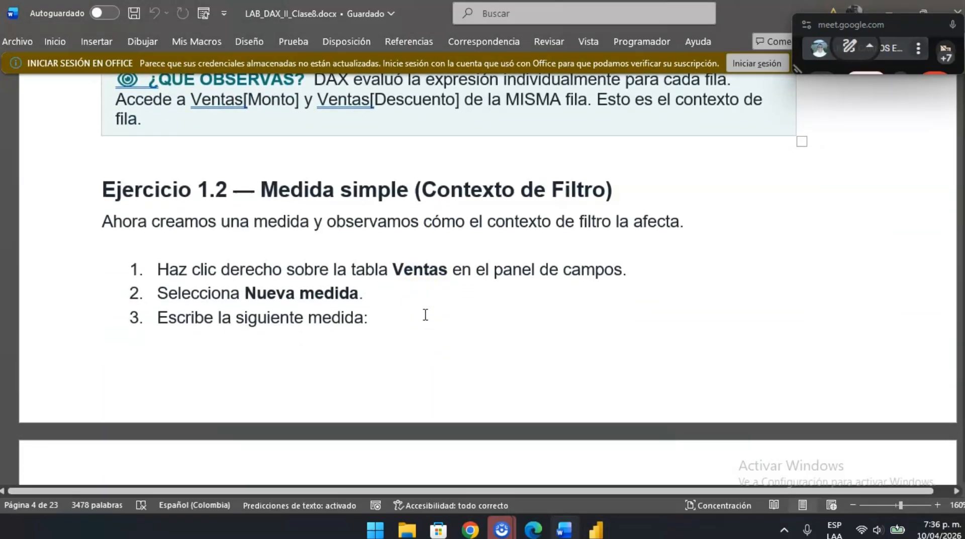
{"action": "scroll", "coordinate": [425, 314], "scroll_direction": "up", "scroll_amount": 10}
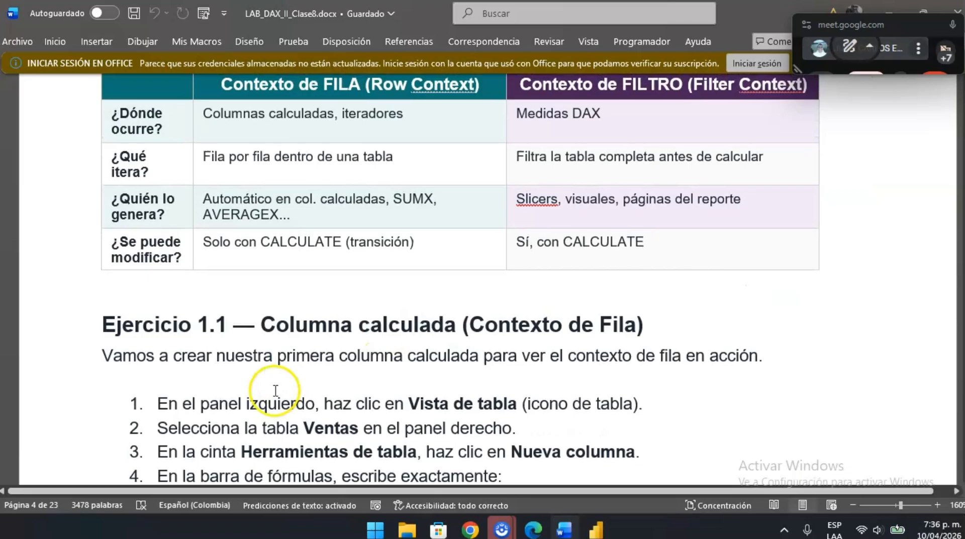
{"action": "scroll", "coordinate": [341, 342], "scroll_direction": "down", "scroll_amount": 2}
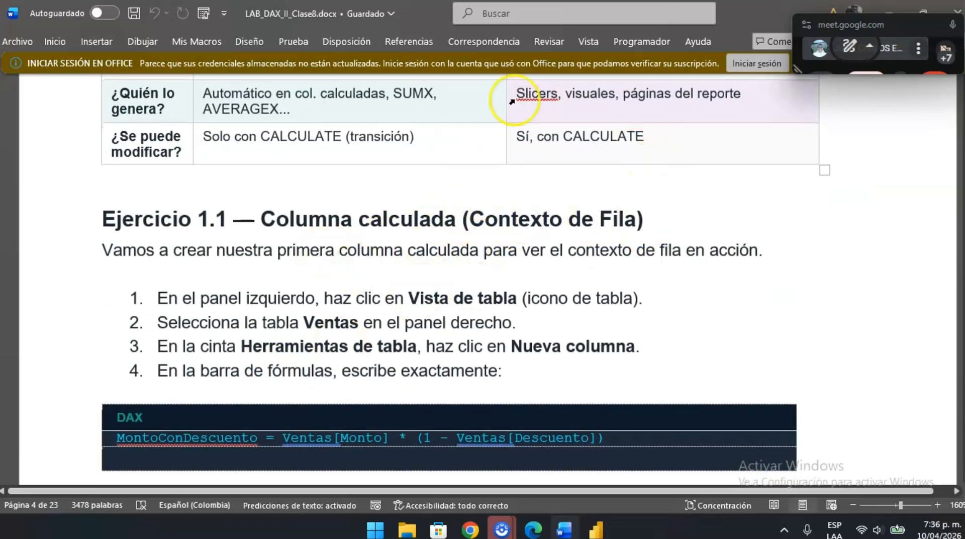
- Check the MontoConDescuento column's formula in Power BI Desktop and review Ejercicio 1.1 and the Ejercicio 1.2 measure instructions in the Word guide
{"action": "key", "text": "alt+Tab"}
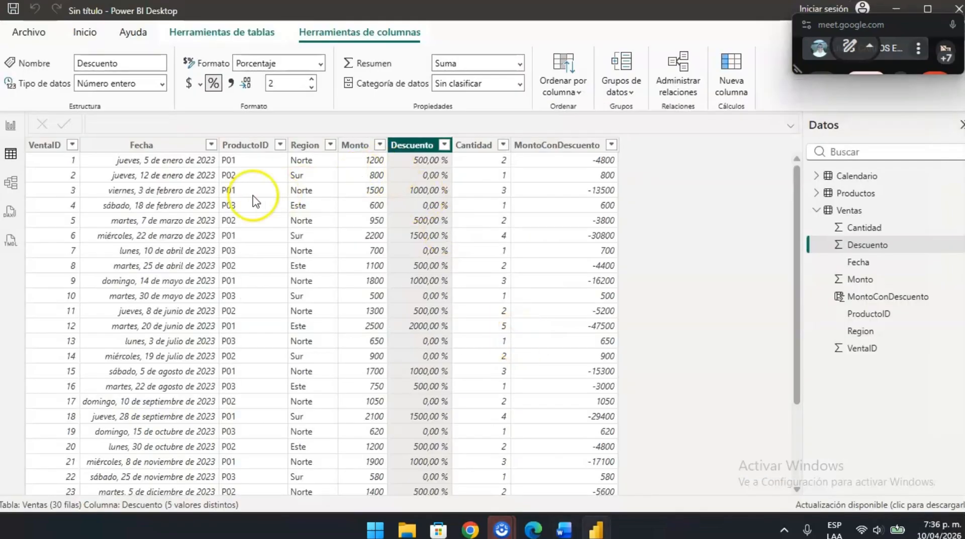
{"action": "left_click", "coordinate": [557, 145]}
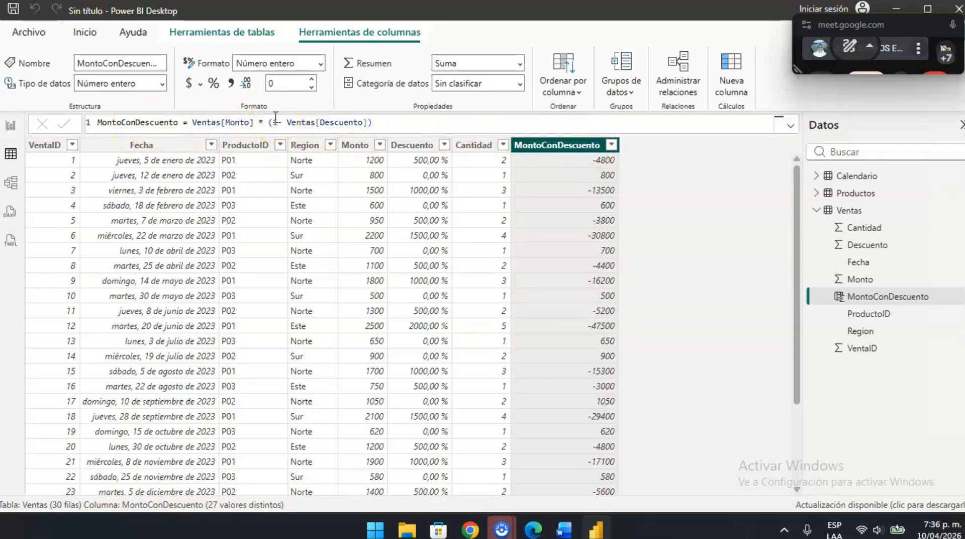
{"action": "key", "text": "alt+Tab"}
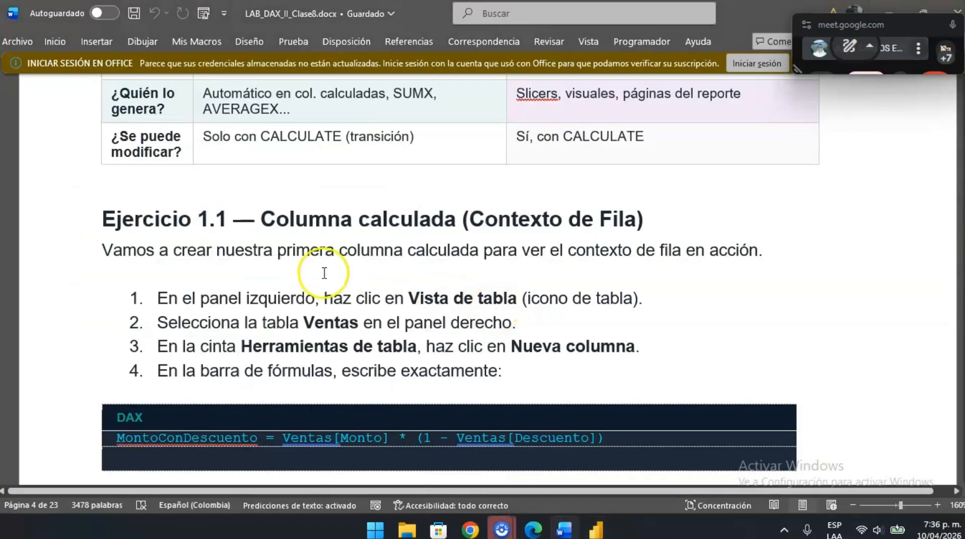
{"action": "scroll", "coordinate": [324, 272], "scroll_direction": "down", "scroll_amount": 3}
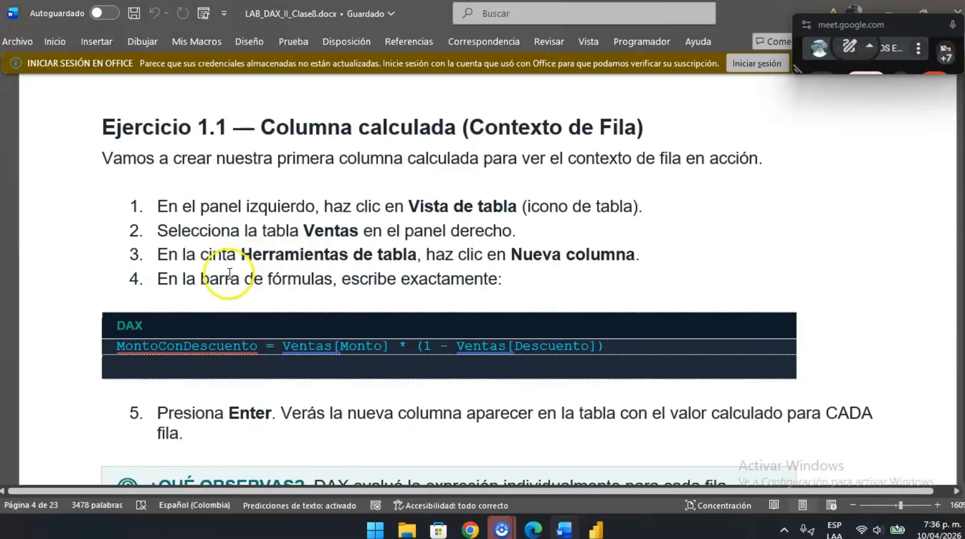
{"action": "scroll", "coordinate": [231, 274], "scroll_direction": "down", "scroll_amount": 1}
{"action": "scroll", "coordinate": [183, 140], "scroll_direction": "up", "scroll_amount": 1}
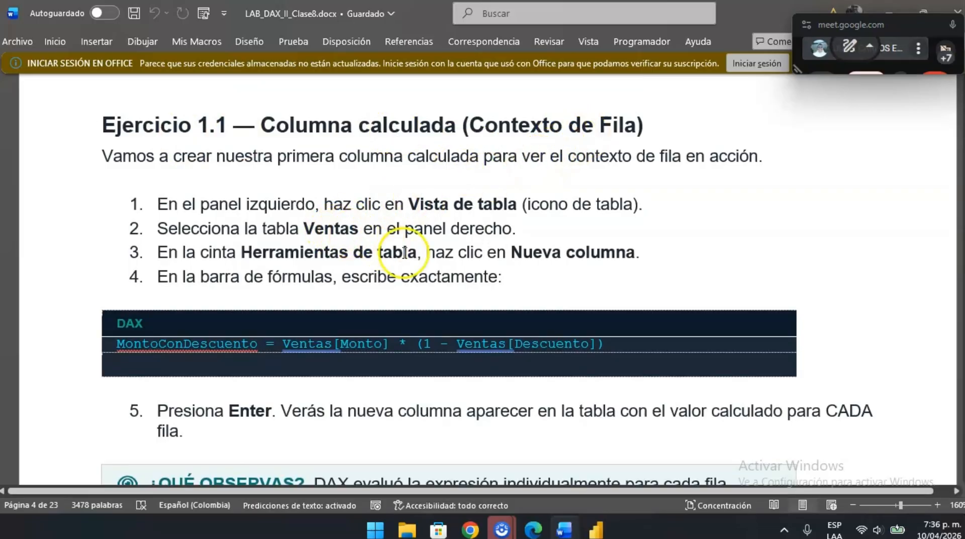
{"action": "scroll", "coordinate": [397, 252], "scroll_direction": "down", "scroll_amount": 1}
{"action": "scroll", "coordinate": [372, 254], "scroll_direction": "down", "scroll_amount": 1}
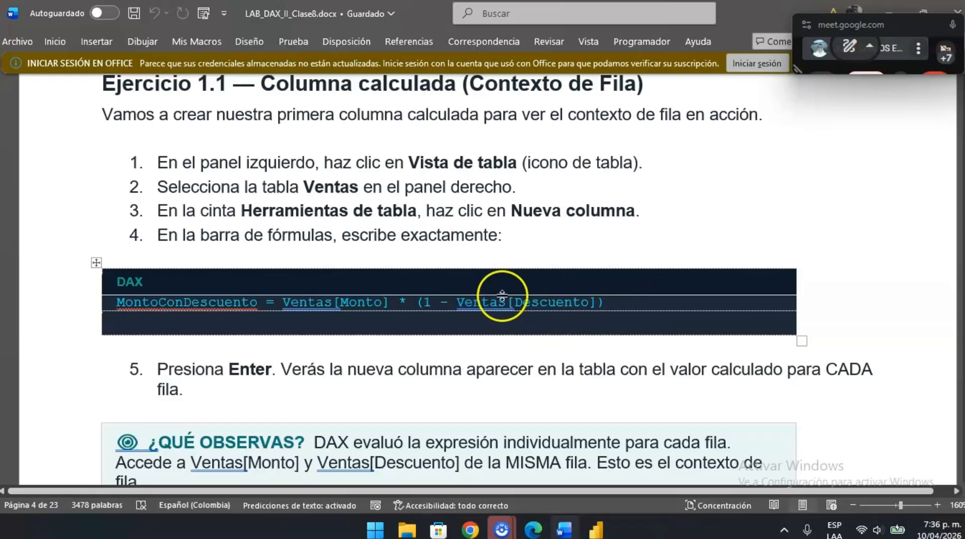
{"action": "scroll", "coordinate": [470, 290], "scroll_direction": "up", "scroll_amount": 2}
{"action": "scroll", "coordinate": [474, 297], "scroll_direction": "down", "scroll_amount": 6}
{"action": "scroll", "coordinate": [472, 296], "scroll_direction": "down", "scroll_amount": 3}
{"action": "scroll", "coordinate": [319, 301], "scroll_direction": "up", "scroll_amount": 1}
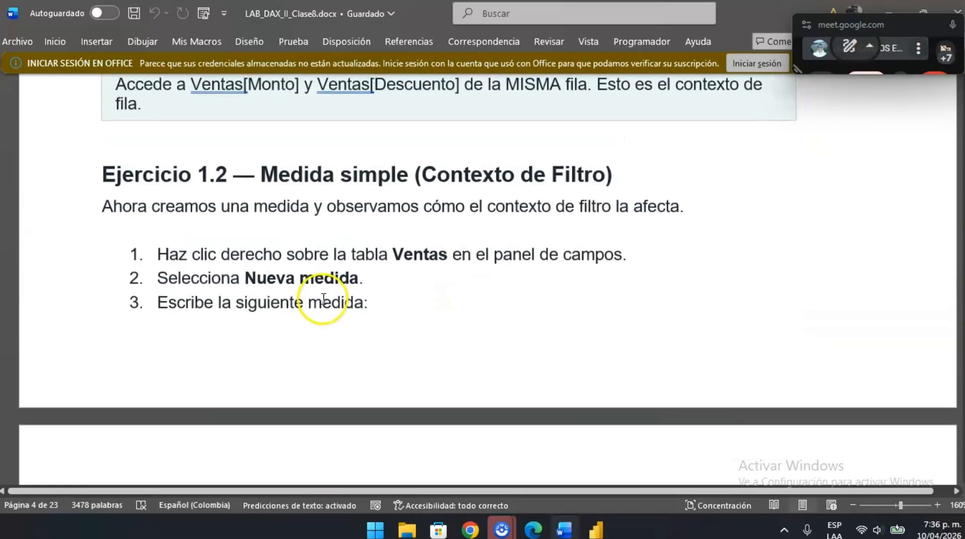
{"action": "scroll", "coordinate": [324, 300], "scroll_direction": "down", "scroll_amount": 1}
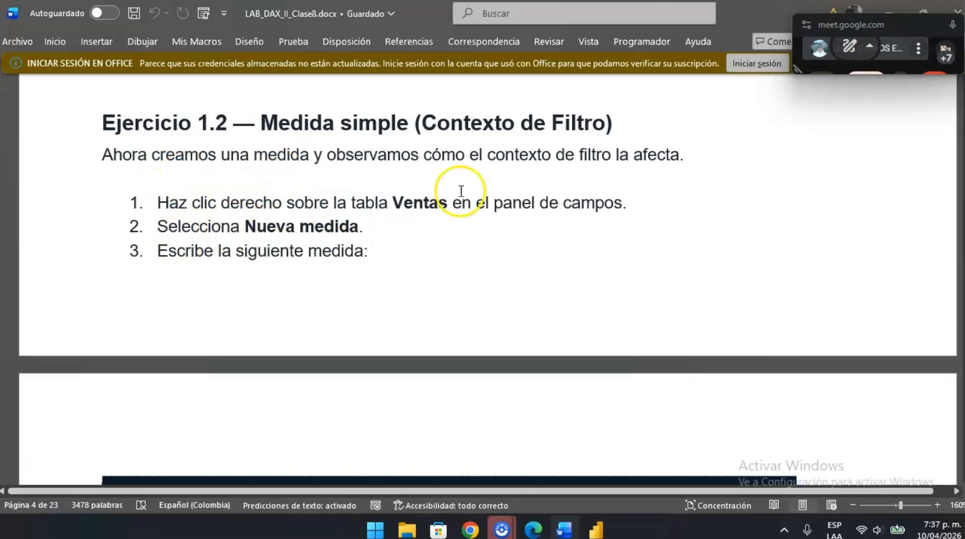
- Switch to Power BI Desktop and start a new measure in the Ventas table
{"action": "key", "text": "alt+Tab"}
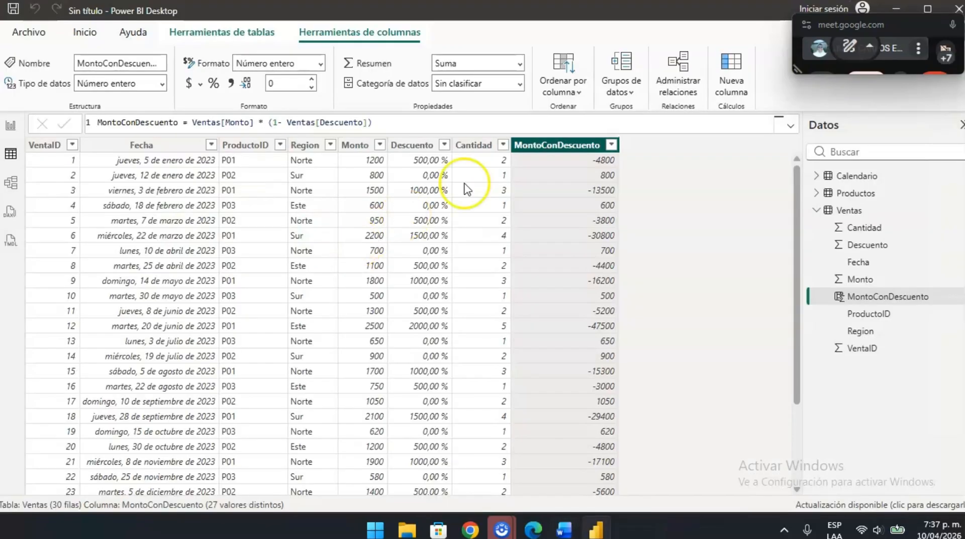
{"action": "left_click", "coordinate": [836, 211]}
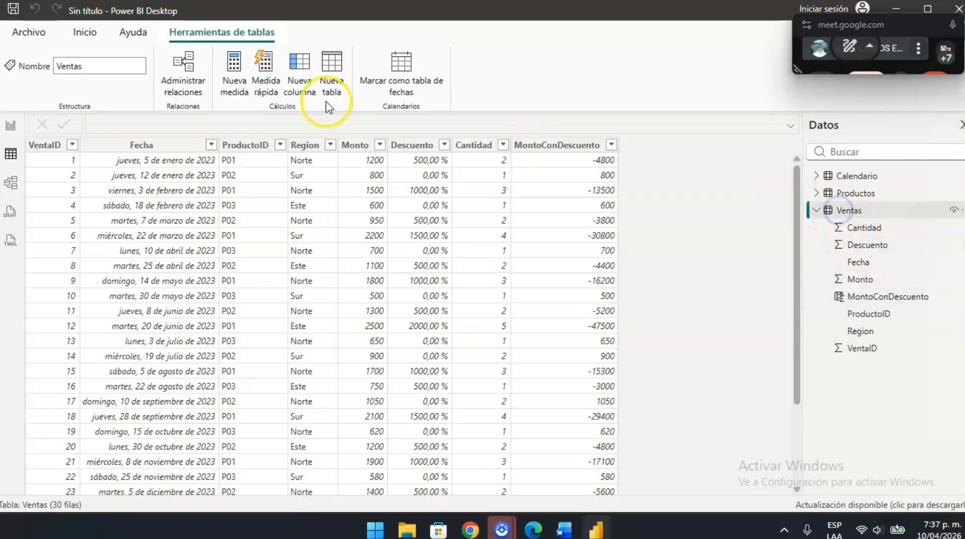
{"action": "left_click", "coordinate": [235, 61]}
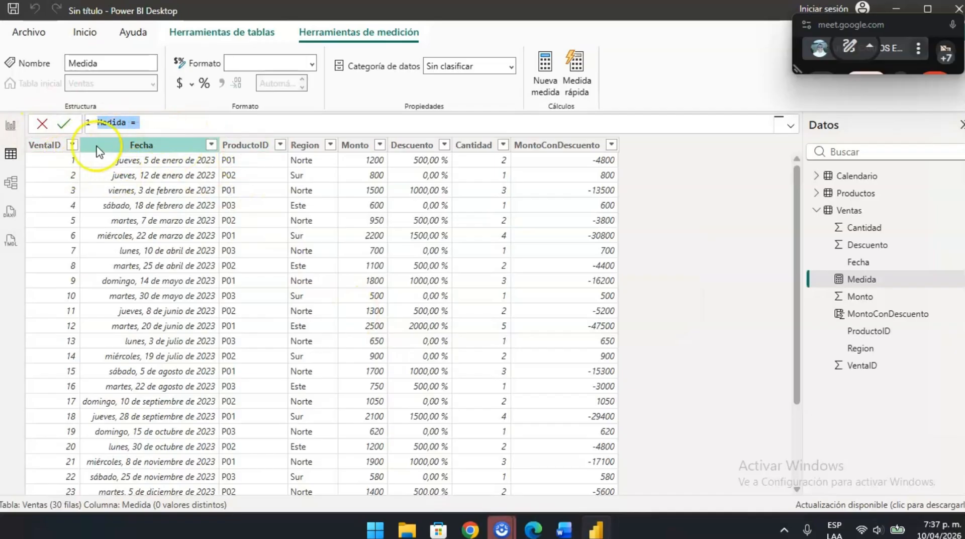
- Copy Total Ventas = SUM(Ventas[Monto]) from the Word guide into the new measure's formula in Power BI Desktop and commit it
{"action": "key", "text": "alt+Tab"}
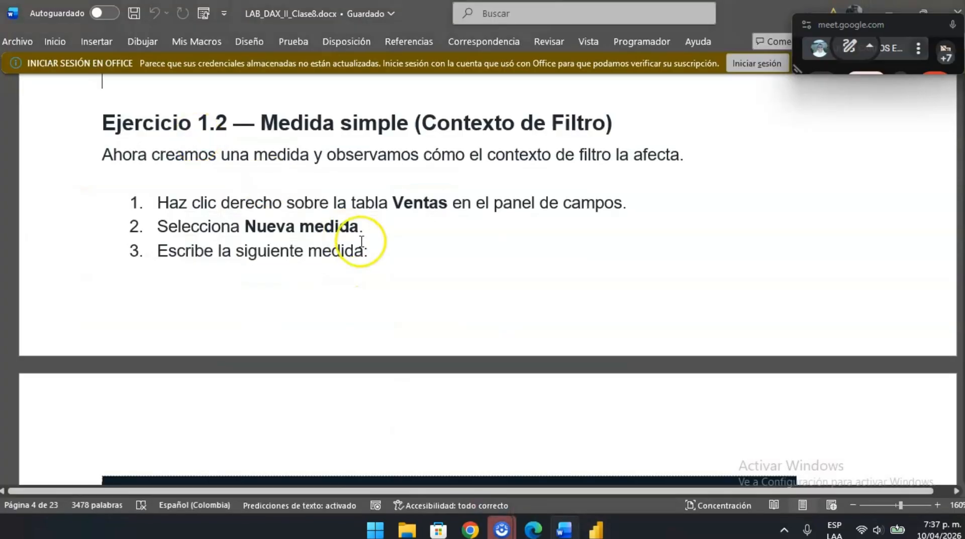
{"action": "scroll", "coordinate": [334, 257], "scroll_direction": "down", "scroll_amount": 5}
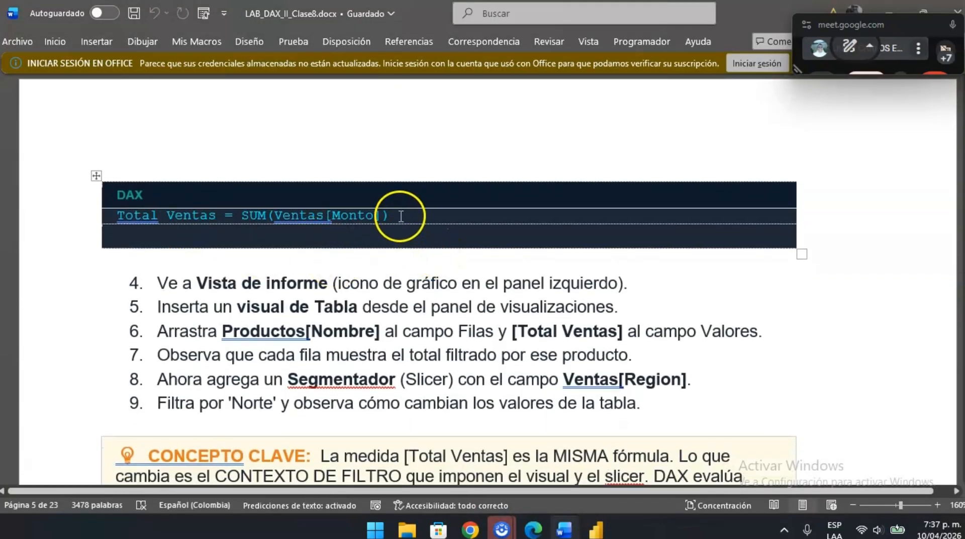
{"action": "left_click_drag", "start_coordinate": [401, 217], "coordinate": [213, 205]}
{"action": "key", "text": "ctrl+c"}
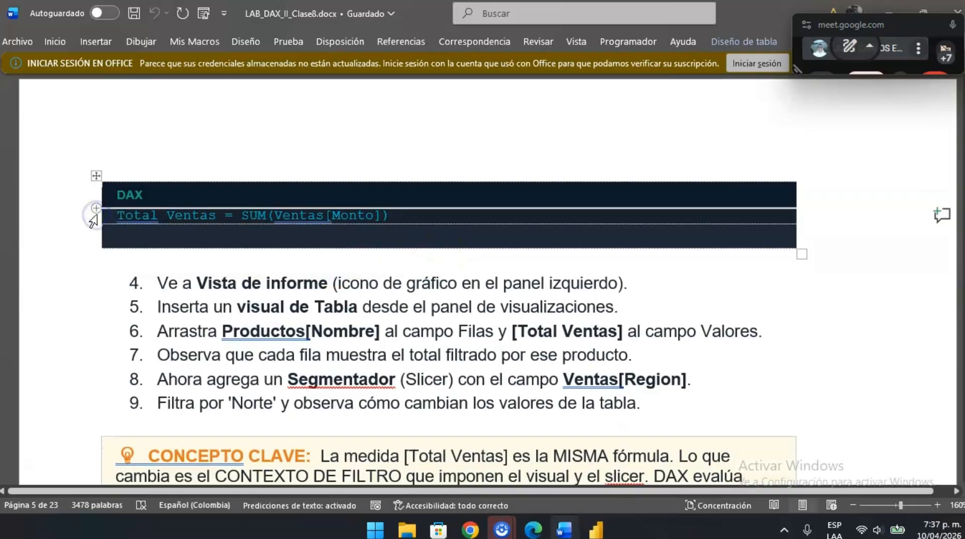
{"action": "key", "text": "alt+Tab"}
{"action": "key", "text": "ctrl+v"}
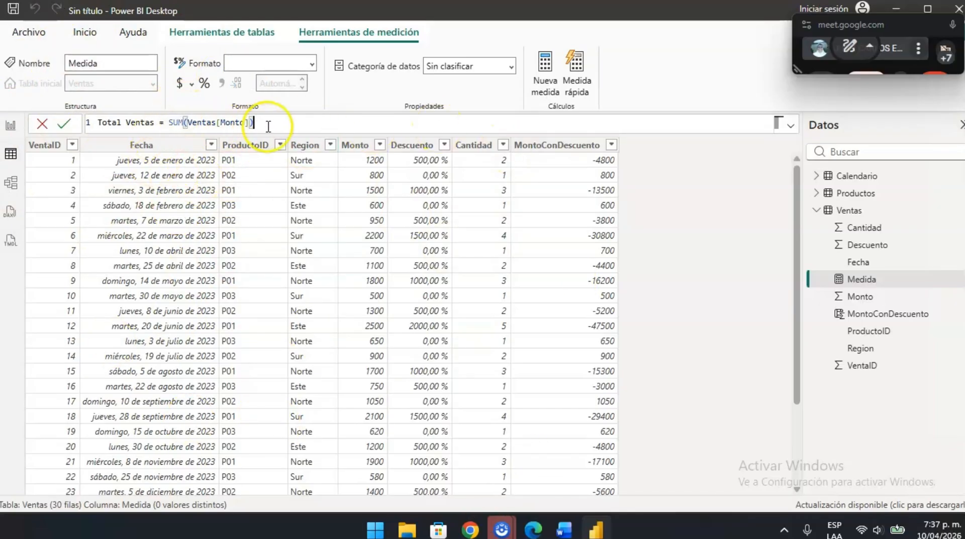
{"action": "left_click", "coordinate": [63, 123]}
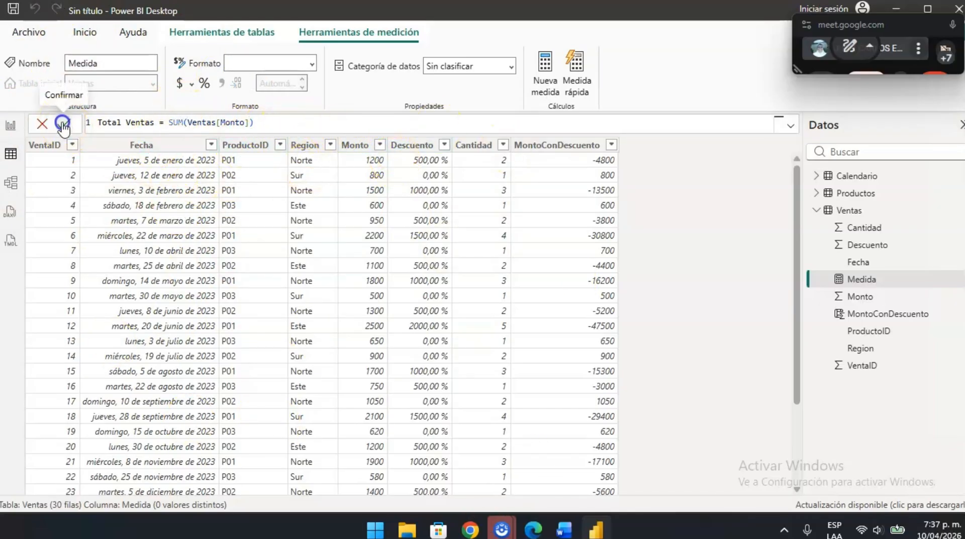
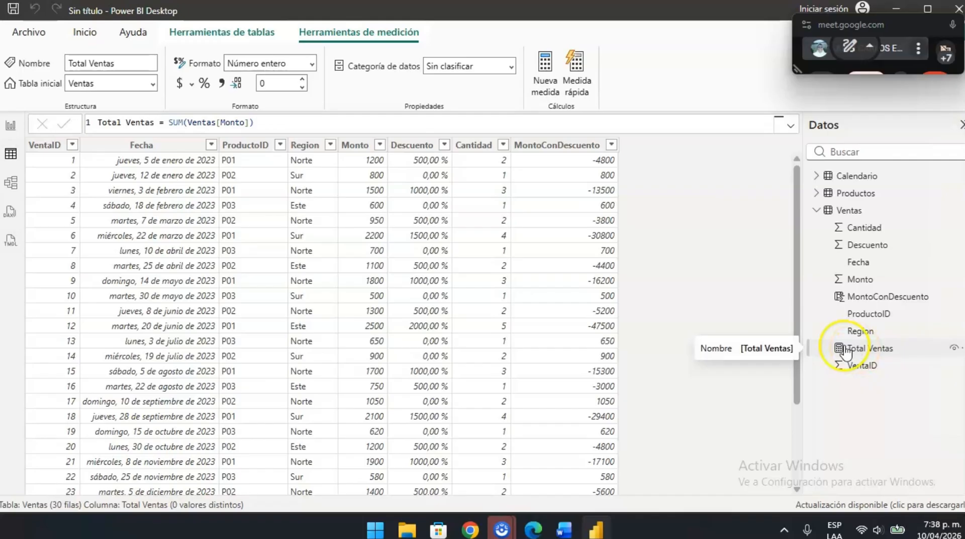
- Read steps 4 to 9 of Ejercicio 1.2 in the Word guide and open the report view in Power BI Desktop
{"action": "key", "text": "alt+Tab"}
{"action": "scroll", "coordinate": [346, 343], "scroll_direction": "down", "scroll_amount": 1}
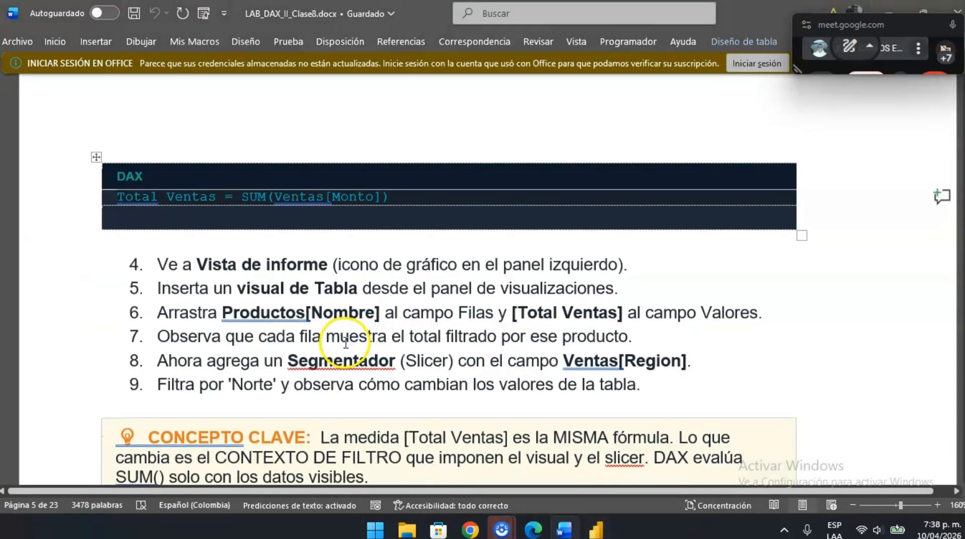
{"action": "left_click", "coordinate": [252, 304]}
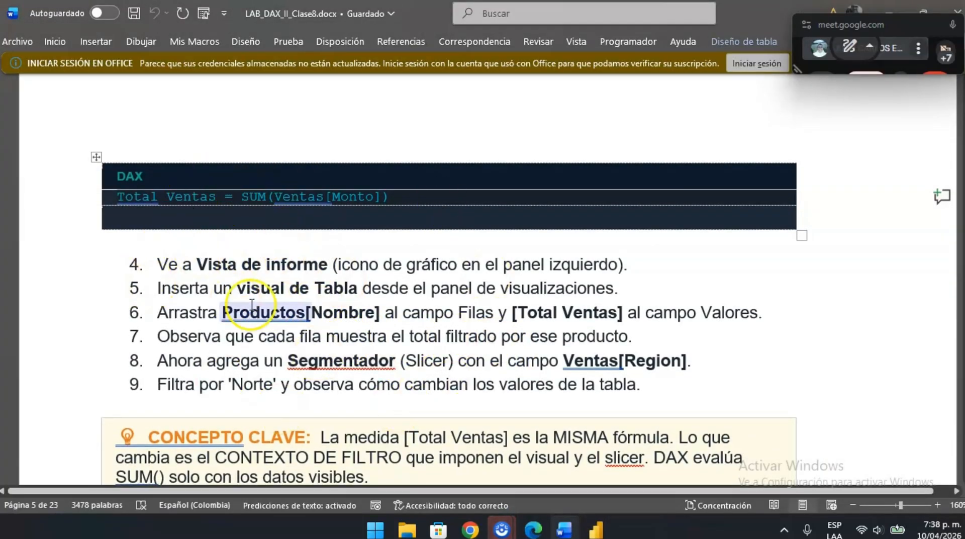
{"action": "key", "text": "alt+Tab"}
{"action": "left_click", "coordinate": [10, 132]}
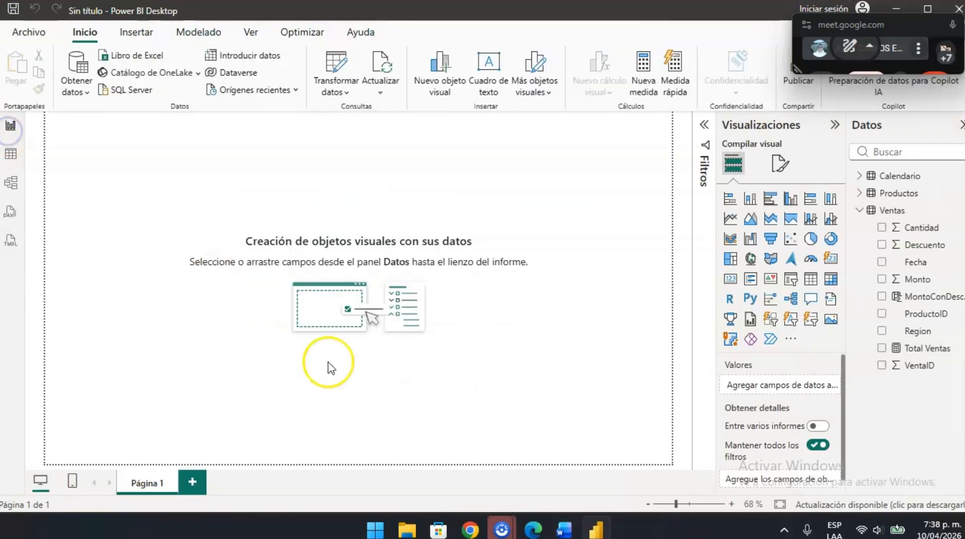
- Recheck the guide's visual instructions in Word, then insert a card visual in Power BI Desktop and change it to a stacked area chart
{"action": "key", "text": "alt+Tab"}
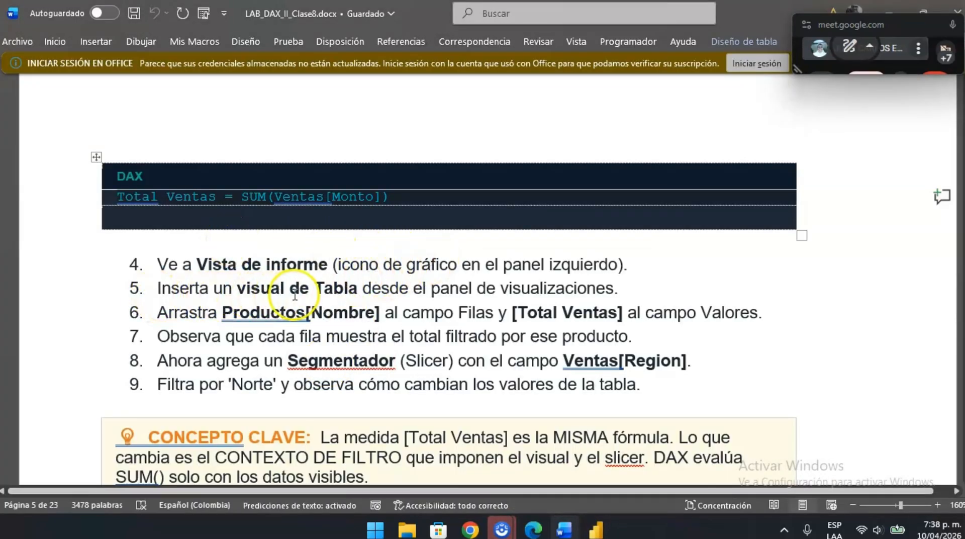
{"action": "key", "text": "alt+Tab"}
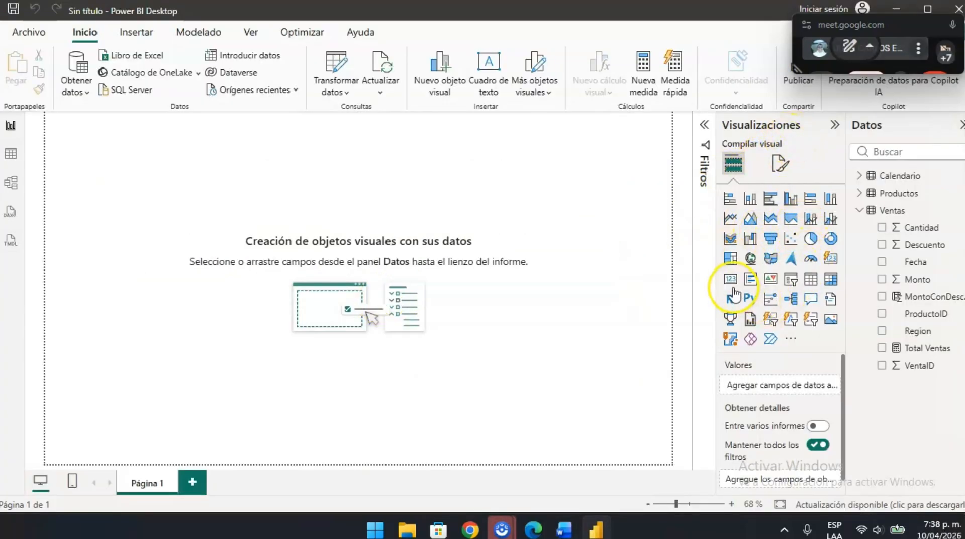
{"action": "left_click_drag", "start_coordinate": [733, 284], "coordinate": [117, 161]}
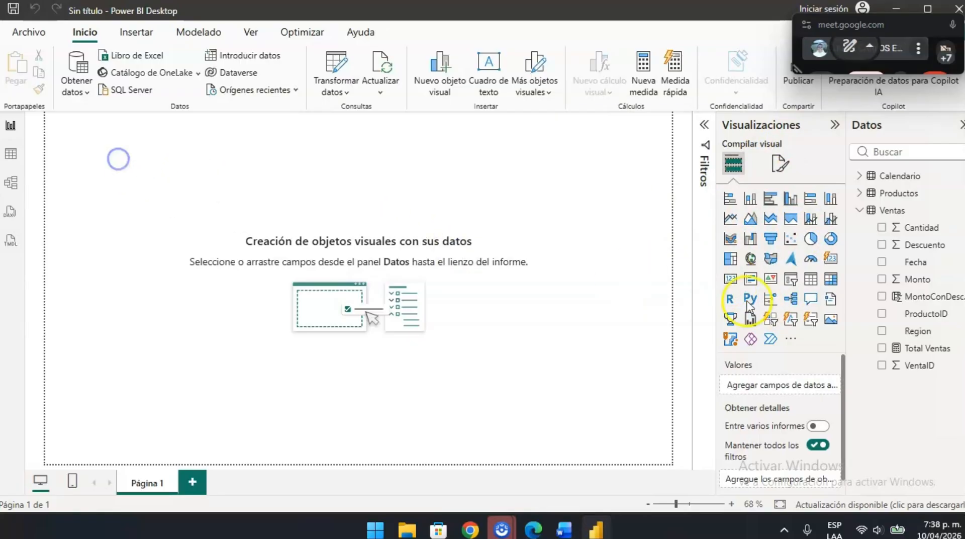
{"action": "left_click", "coordinate": [731, 284]}
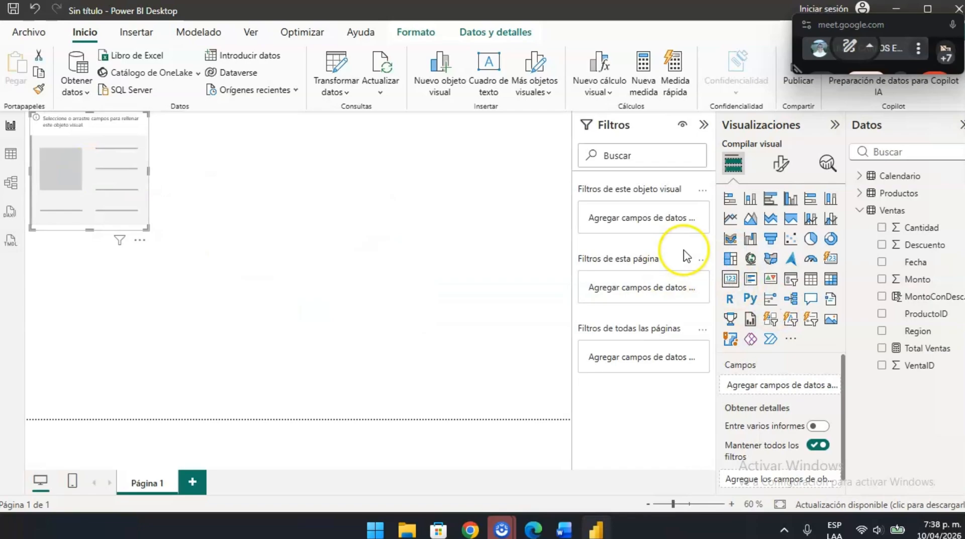
{"action": "key", "text": "alt+Tab"}
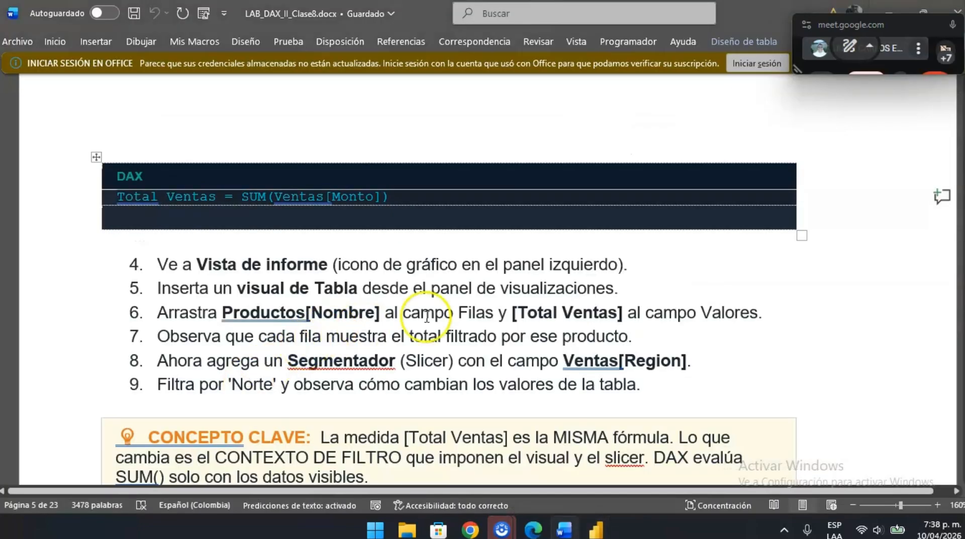
{"action": "key", "text": "alt+Tab"}
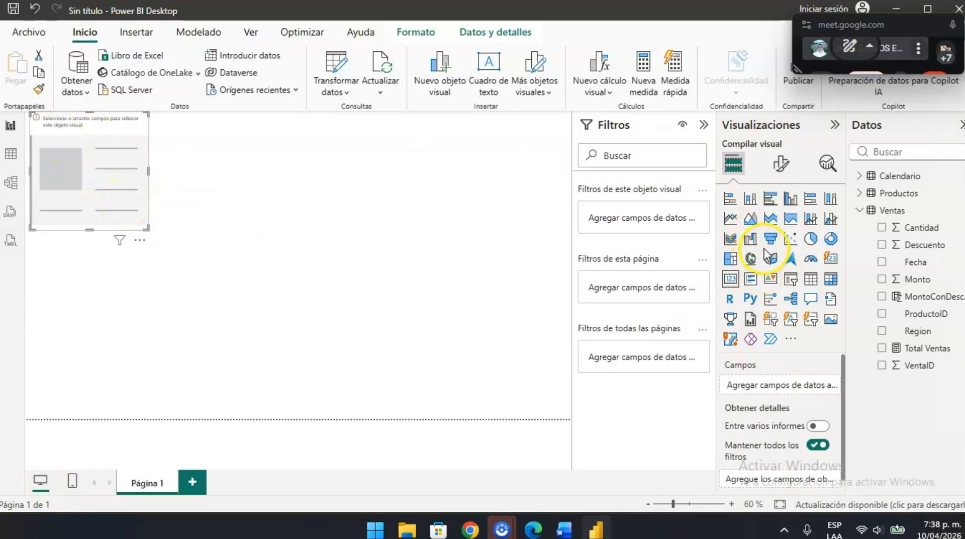
{"action": "left_click", "coordinate": [771, 221]}
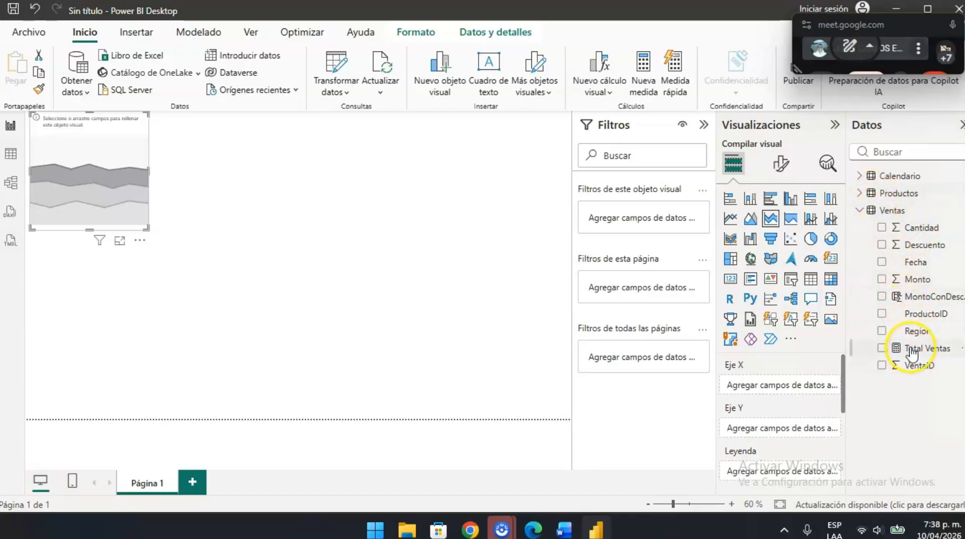
- Following step 6 of the Word guide, assign Productos Nombre to the area chart's X axis and Total Ventas to its Y axis in Power BI Desktop
{"action": "key", "text": "alt+Tab"}
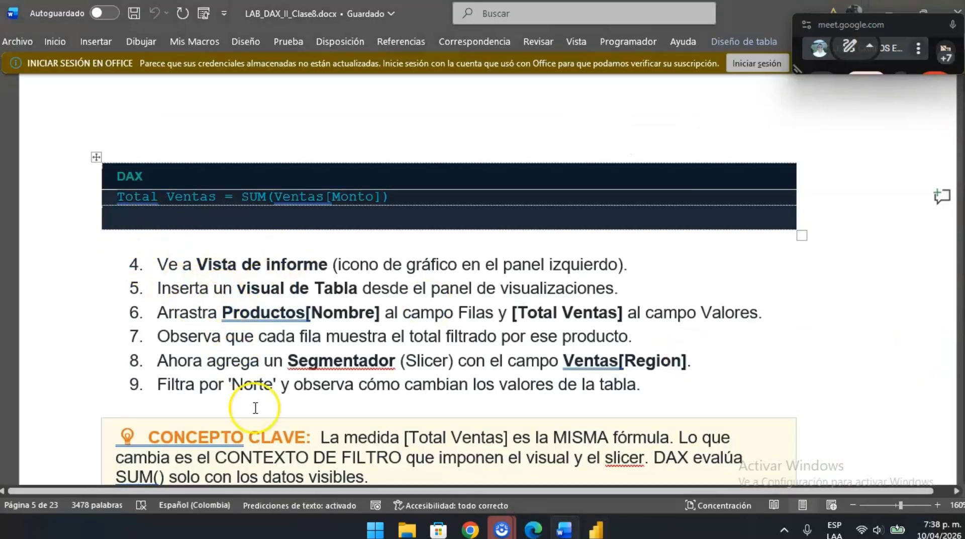
{"action": "double_click", "coordinate": [266, 313]}
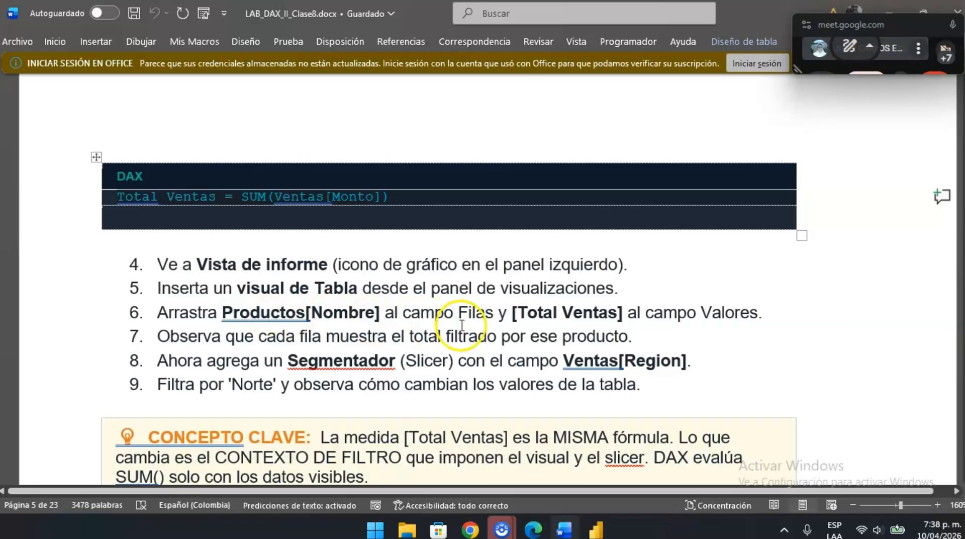
{"action": "key", "text": "alt+Tab"}
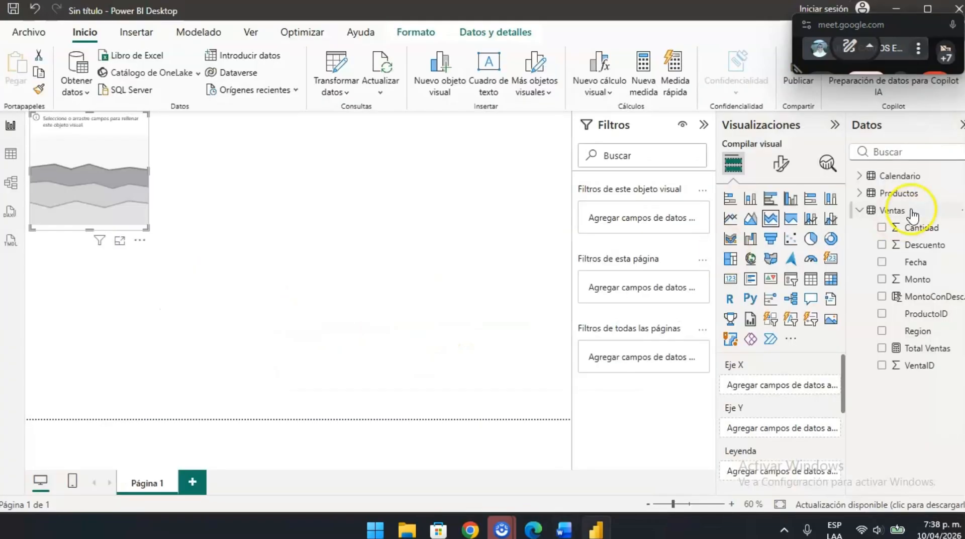
{"action": "left_click", "coordinate": [859, 193]}
{"action": "left_click_drag", "start_coordinate": [894, 232], "coordinate": [79, 160]}
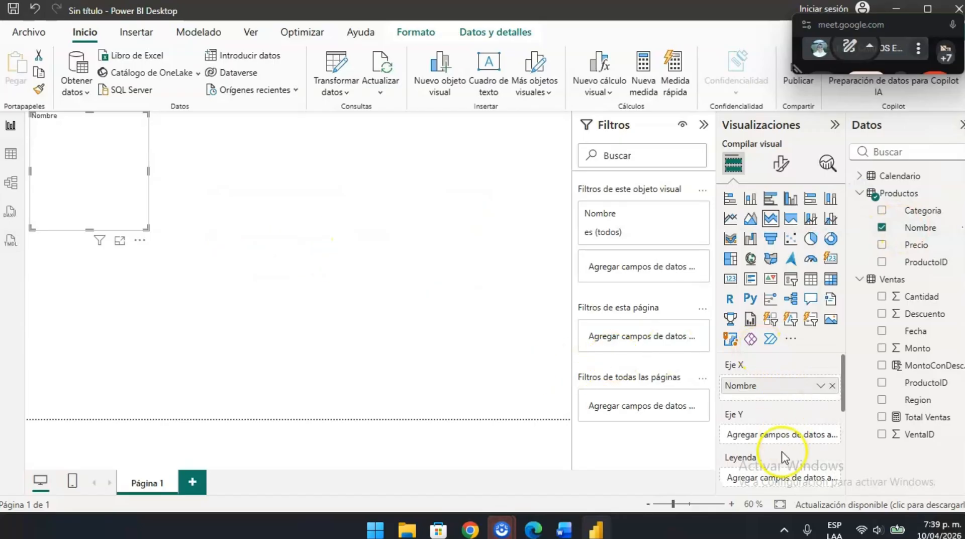
{"action": "scroll", "coordinate": [781, 455], "scroll_direction": "down", "scroll_amount": 1}
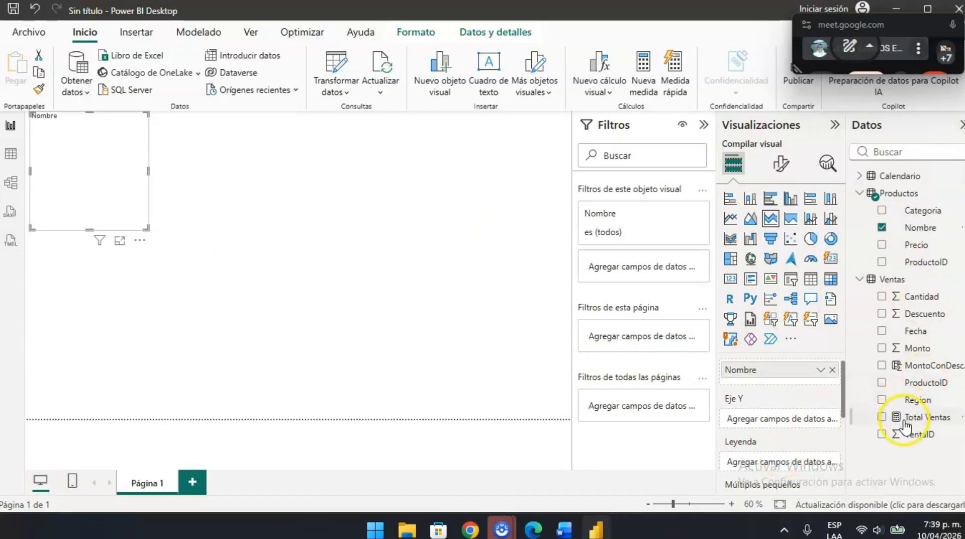
{"action": "left_click_drag", "start_coordinate": [900, 418], "coordinate": [774, 373]}
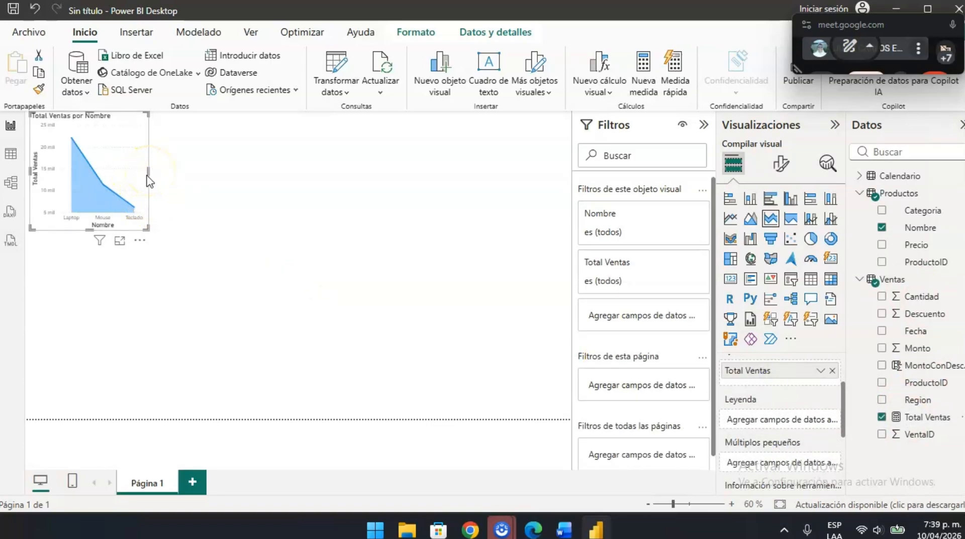
- Widen the area chart across most of the report canvas and examine the Total Ventas values for each product
{"action": "left_click_drag", "start_coordinate": [149, 173], "coordinate": [451, 195]}
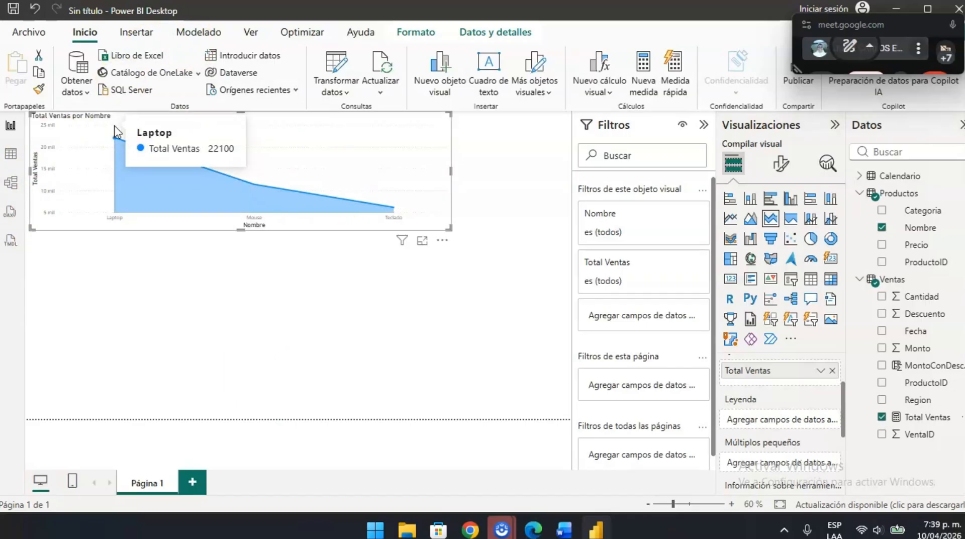
{"action": "left_click", "coordinate": [115, 139]}
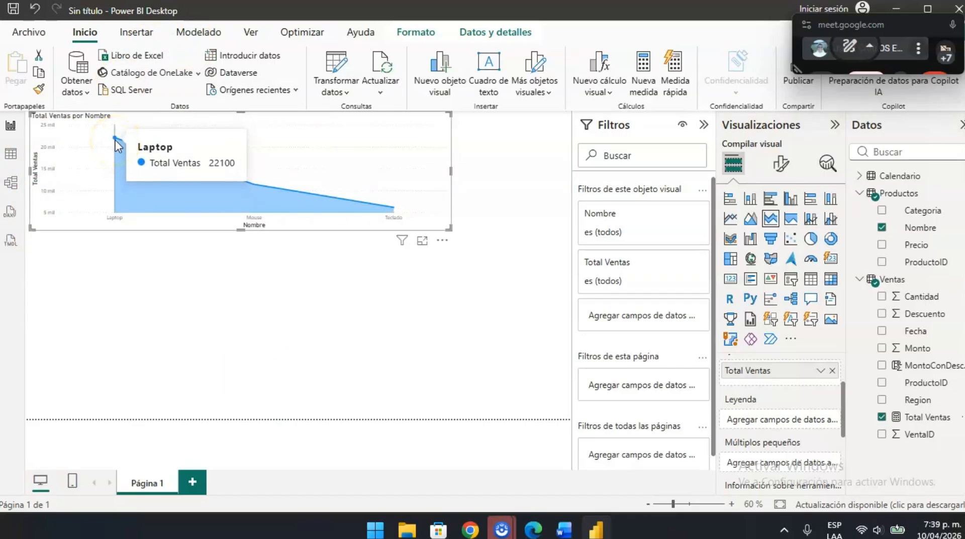
{"action": "mouse_move", "coordinate": [254, 185]}
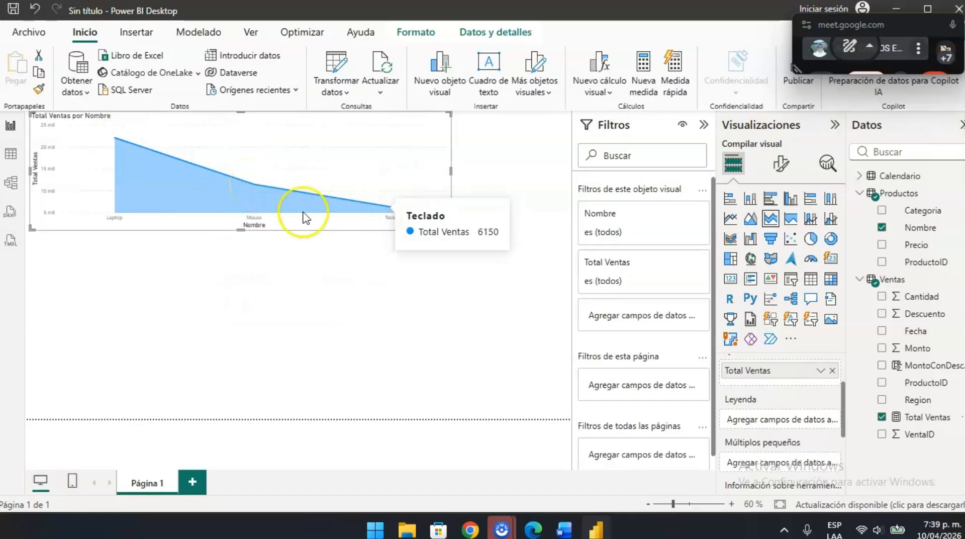
{"action": "mouse_move", "coordinate": [97, 146]}
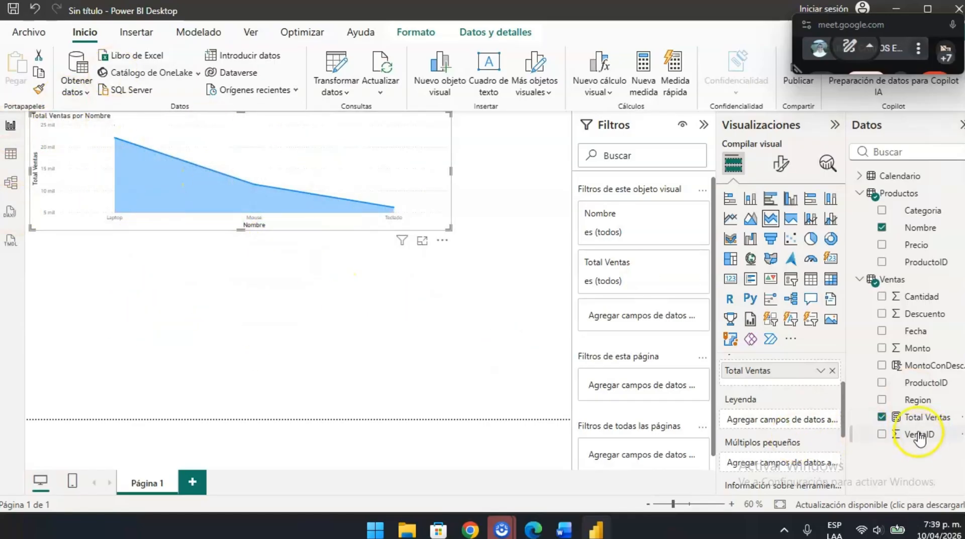
{"action": "mouse_move", "coordinate": [406, 246]}
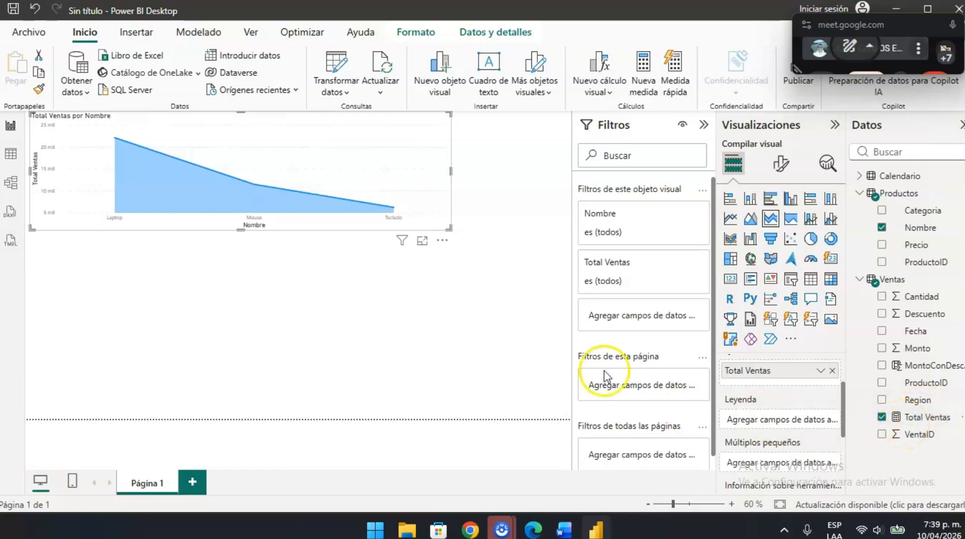
- Read the Ventas[Region] slicer instructions in the Word guide and look for the slicer among the visuals in Power BI Desktop
{"action": "key", "text": "alt+Tab"}
{"action": "scroll", "coordinate": [379, 303], "scroll_direction": "down", "scroll_amount": 2}
{"action": "scroll", "coordinate": [380, 303], "scroll_direction": "down", "scroll_amount": 2}
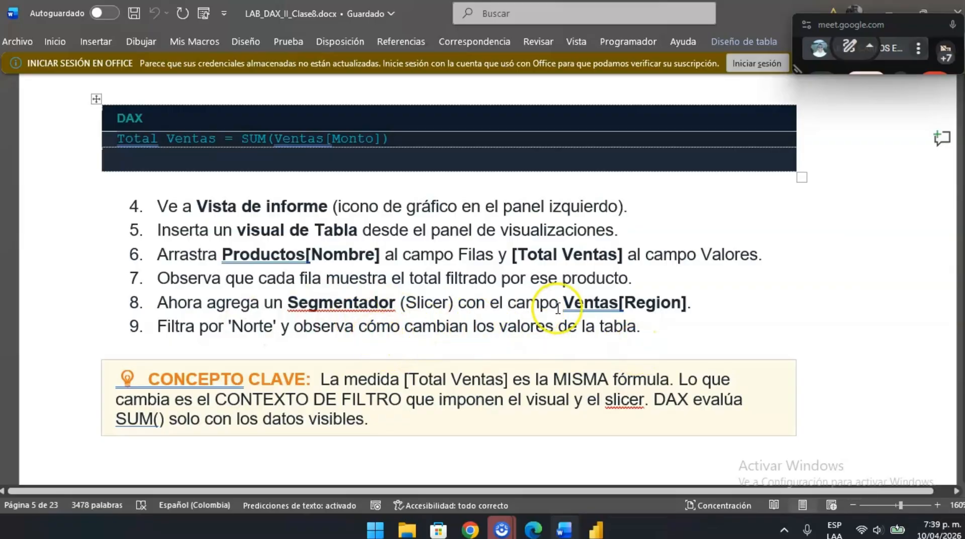
{"action": "key", "text": "alt+Tab"}
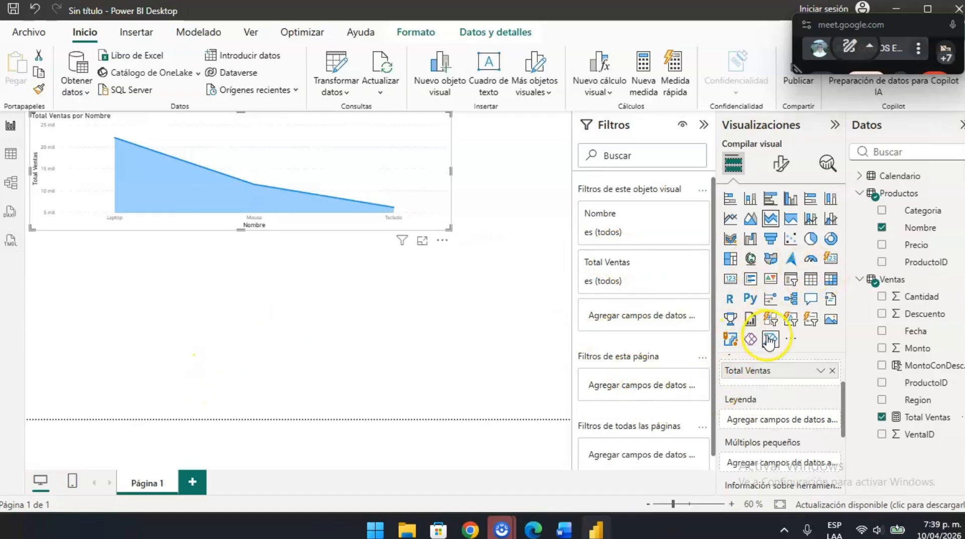
{"action": "left_click", "coordinate": [791, 338]}
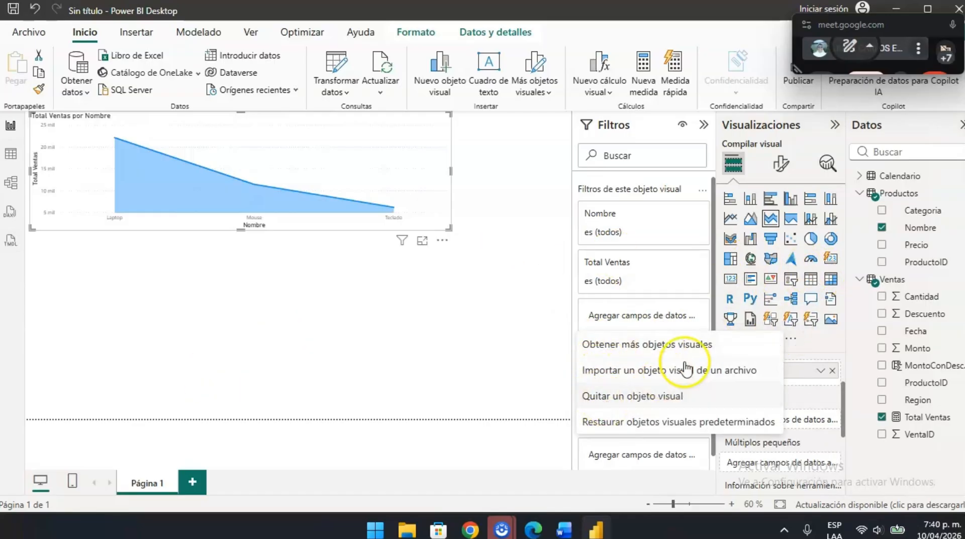
{"action": "left_click", "coordinate": [397, 342]}
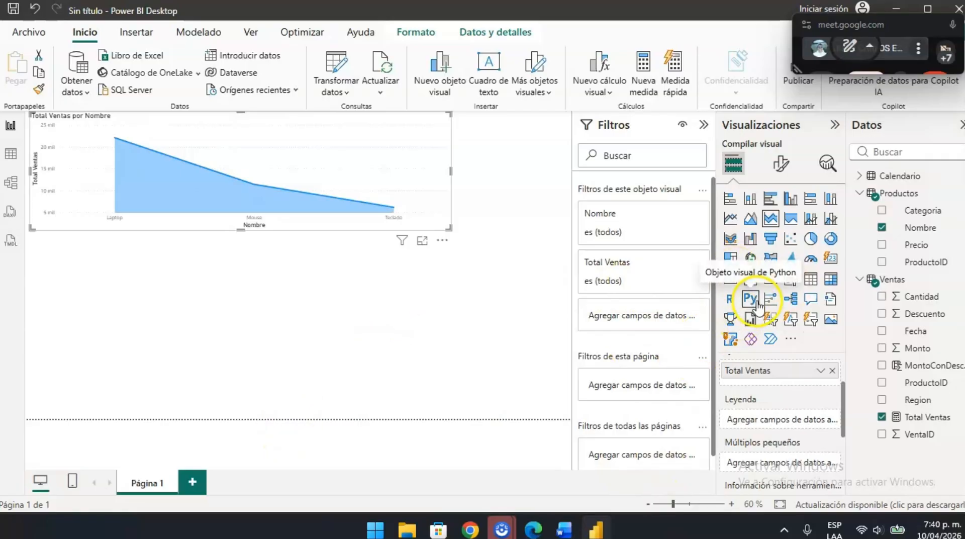
- Switch to the Word guide and review the last steps of Ejercicio 1.2 and the key concept note on filter context
{"action": "key", "text": "alt+Tab"}
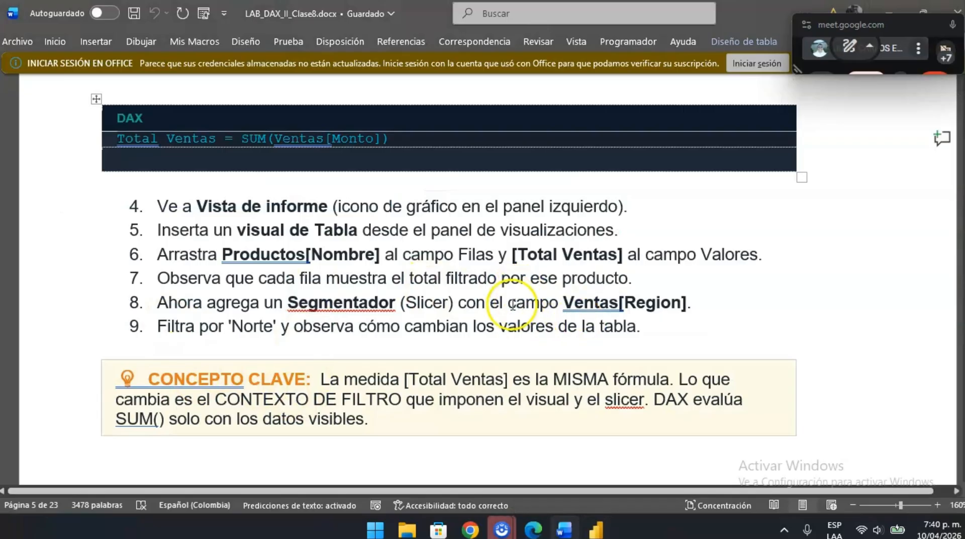
{"action": "scroll", "coordinate": [439, 345], "scroll_direction": "up", "scroll_amount": 1}
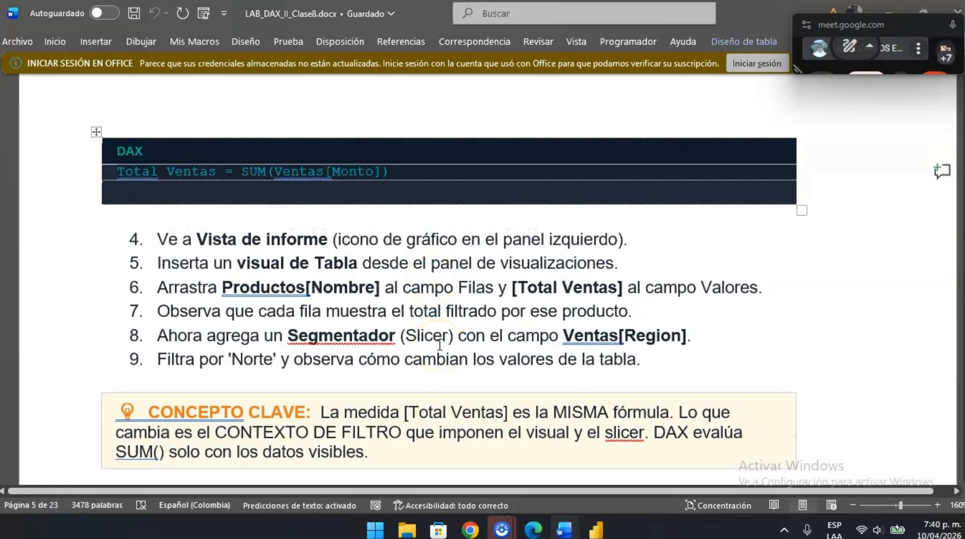
{"action": "scroll", "coordinate": [189, 465], "scroll_direction": "down", "scroll_amount": 1}
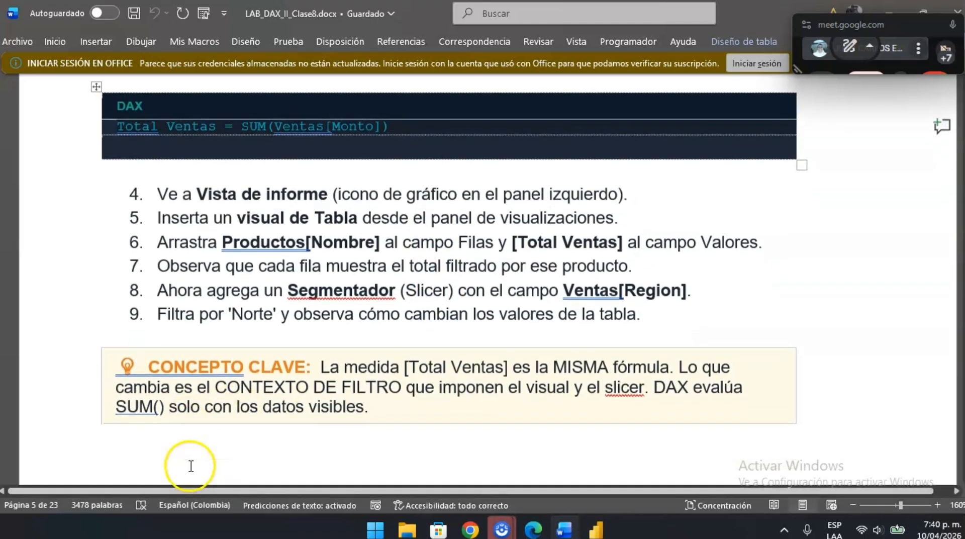
{"action": "scroll", "coordinate": [307, 417], "scroll_direction": "down", "scroll_amount": 2}
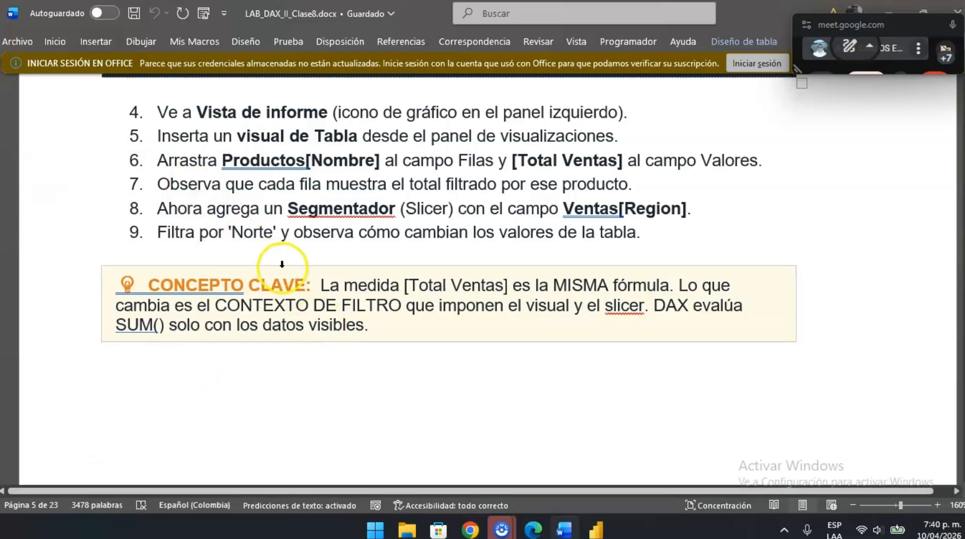
- Preview the Word guide's upcoming exercises, from Parte 2 on CALCULATE through Parte 3 on FILTER to Ejercicio 4.1 on context transition
{"action": "scroll", "coordinate": [282, 267], "scroll_direction": "down", "scroll_amount": 10}
{"action": "scroll", "coordinate": [283, 267], "scroll_direction": "down", "scroll_amount": 3}
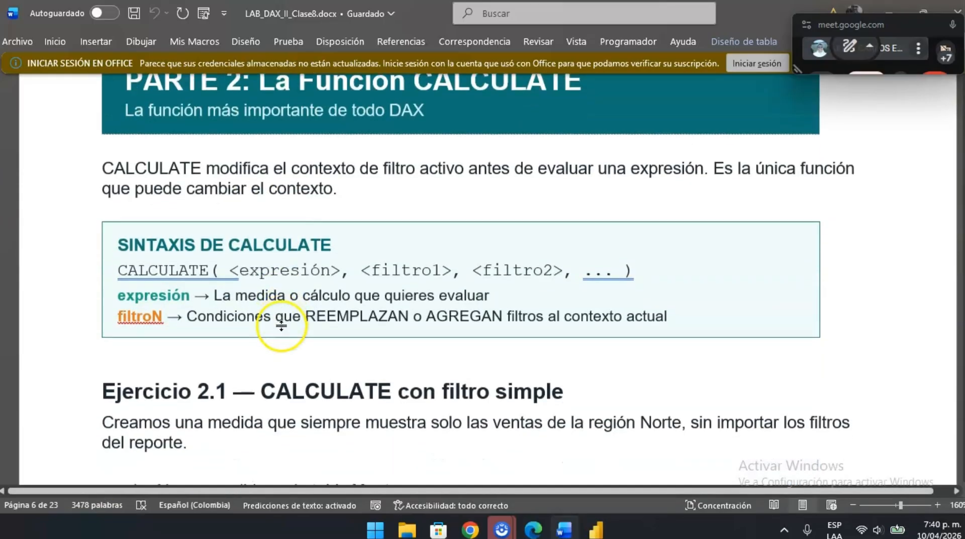
{"action": "scroll", "coordinate": [398, 204], "scroll_direction": "down", "scroll_amount": 20}
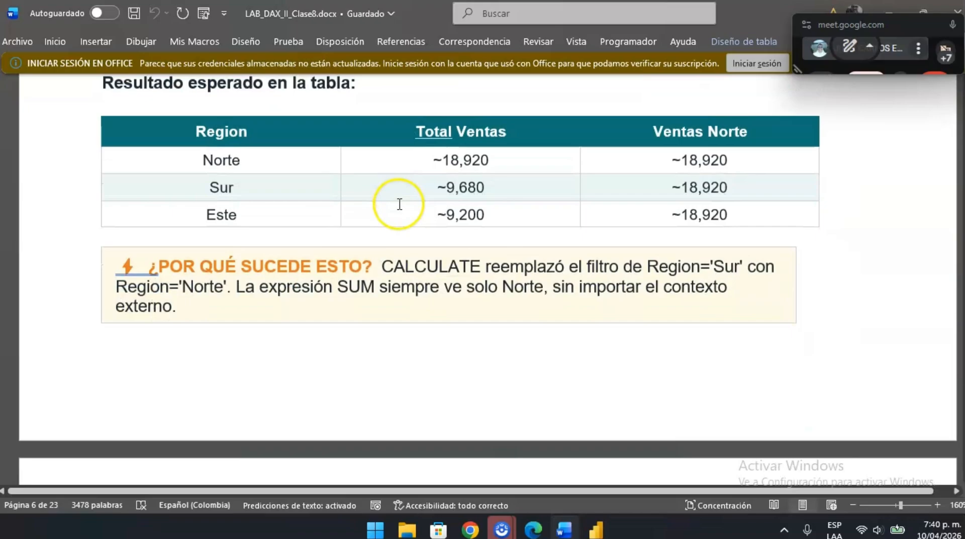
{"action": "scroll", "coordinate": [387, 205], "scroll_direction": "up", "scroll_amount": 2}
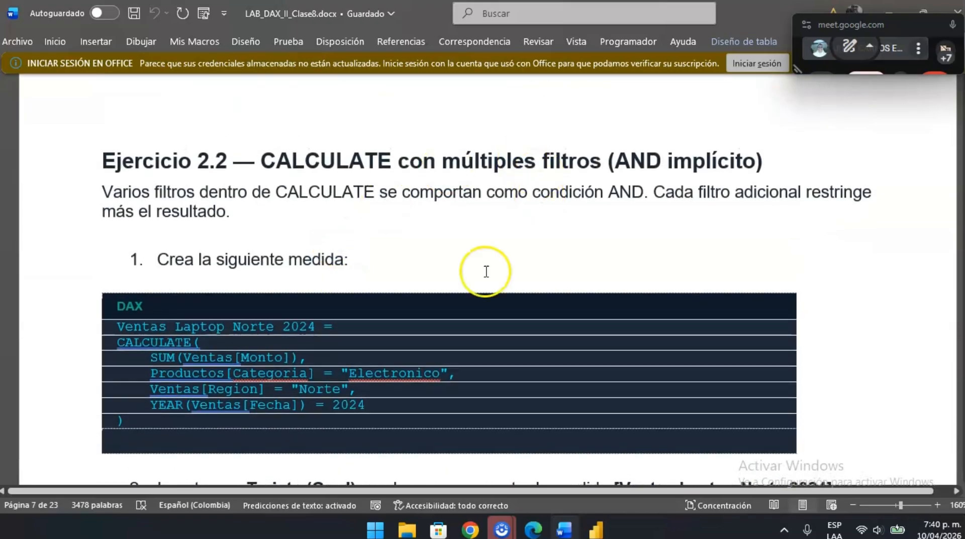
{"action": "scroll", "coordinate": [487, 269], "scroll_direction": "down", "scroll_amount": 10}
{"action": "scroll", "coordinate": [363, 234], "scroll_direction": "down", "scroll_amount": 7}
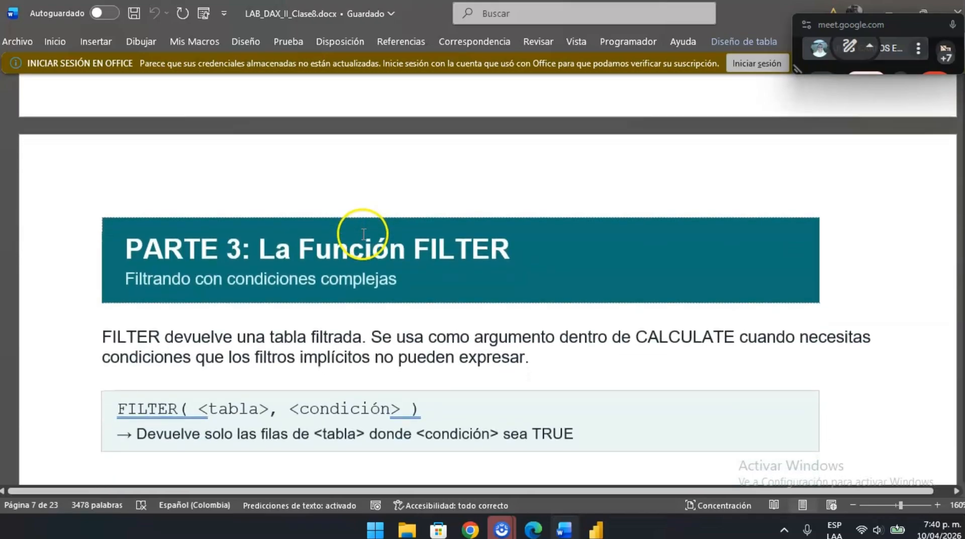
{"action": "scroll", "coordinate": [409, 220], "scroll_direction": "up", "scroll_amount": 2}
{"action": "scroll", "coordinate": [411, 196], "scroll_direction": "down", "scroll_amount": 1}
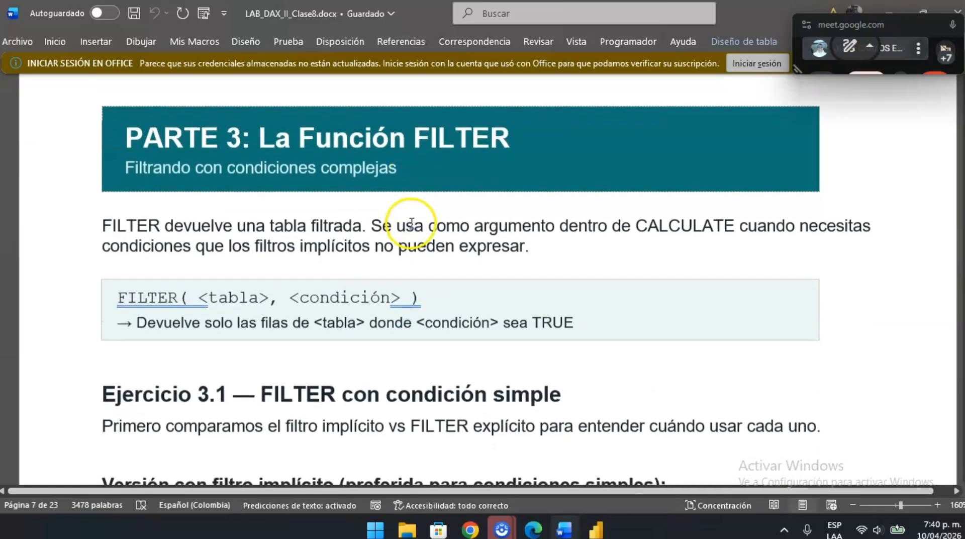
{"action": "scroll", "coordinate": [441, 222], "scroll_direction": "down", "scroll_amount": 20}
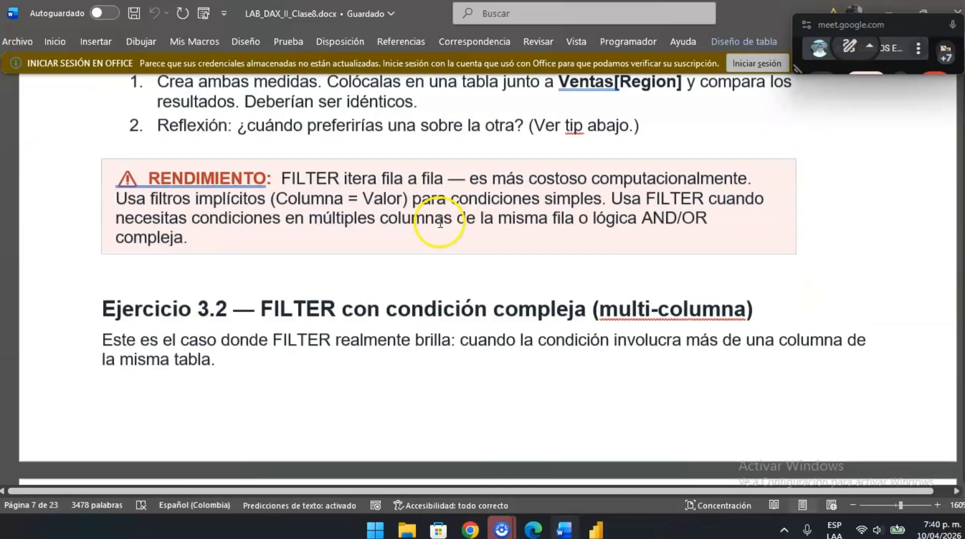
{"action": "scroll", "coordinate": [441, 222], "scroll_direction": "down", "scroll_amount": 10}
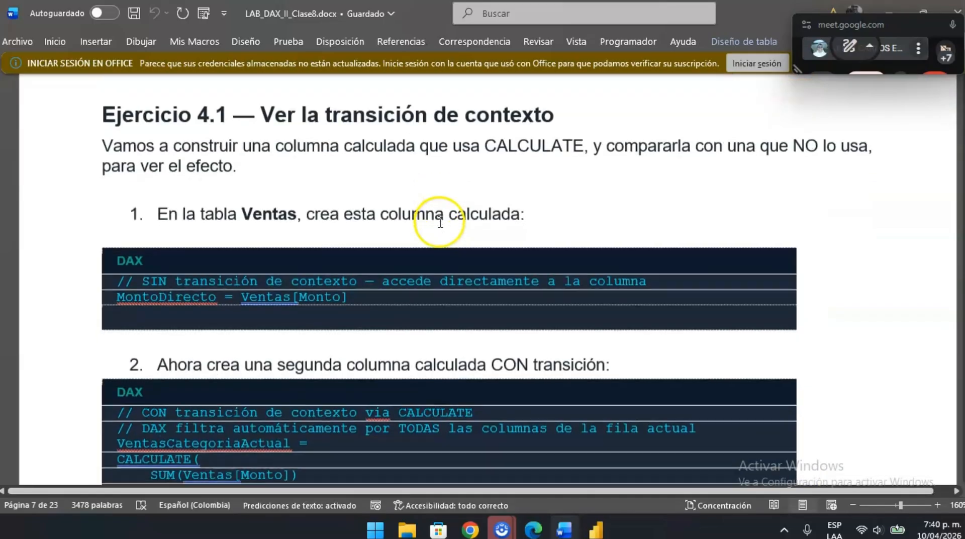
- Return to Parte 2 of the guide and read the CALCULATE syntax and the Ejercicio 2.1 instructions
{"action": "scroll", "coordinate": [440, 222], "scroll_direction": "up", "scroll_amount": 10}
{"action": "scroll", "coordinate": [441, 223], "scroll_direction": "up", "scroll_amount": 20}
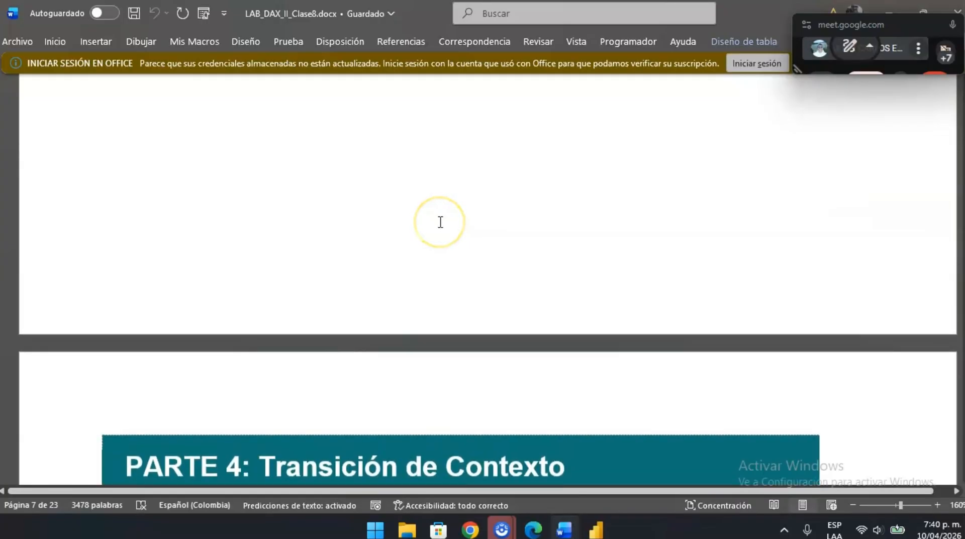
{"action": "scroll", "coordinate": [440, 223], "scroll_direction": "up", "scroll_amount": 15}
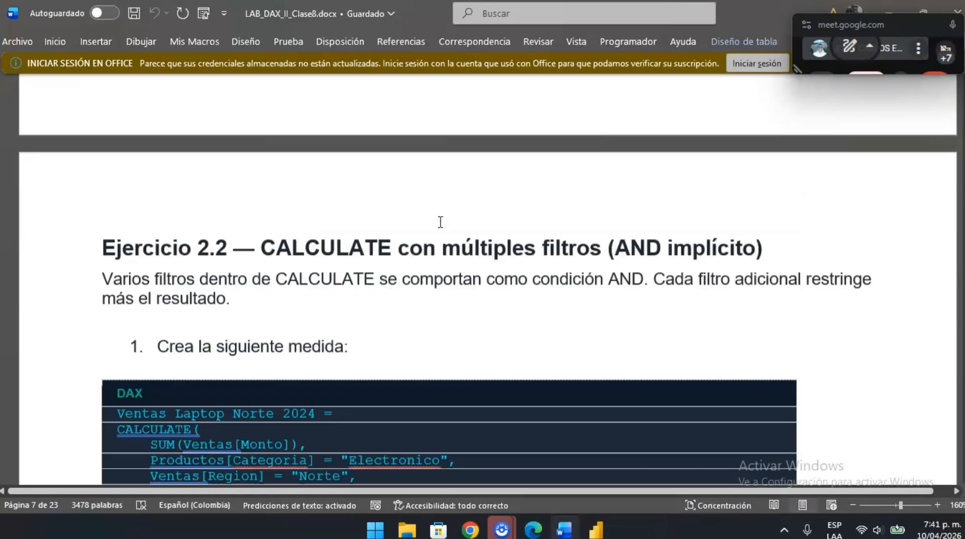
{"action": "scroll", "coordinate": [440, 223], "scroll_direction": "up", "scroll_amount": 10}
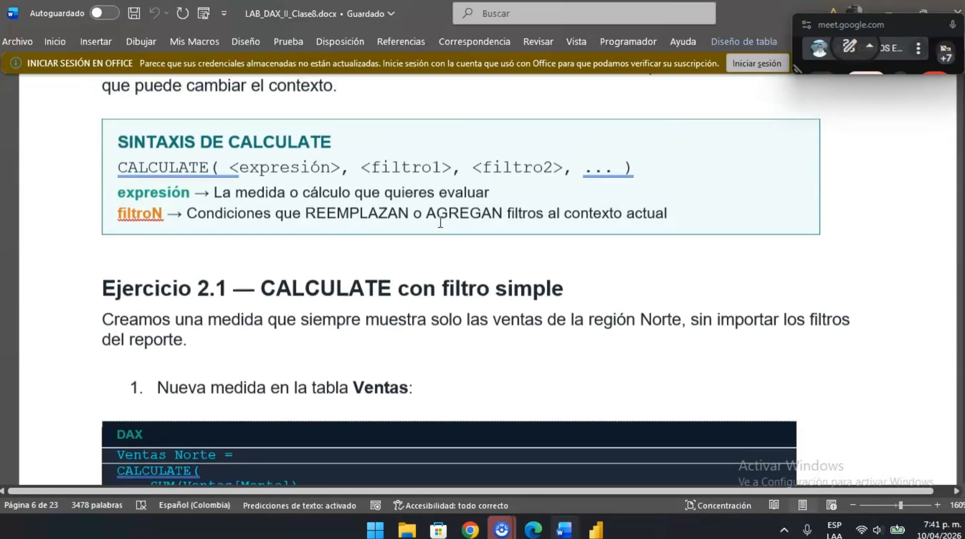
{"action": "scroll", "coordinate": [440, 222], "scroll_direction": "down", "scroll_amount": 3}
{"action": "scroll", "coordinate": [440, 222], "scroll_direction": "up", "scroll_amount": 2}
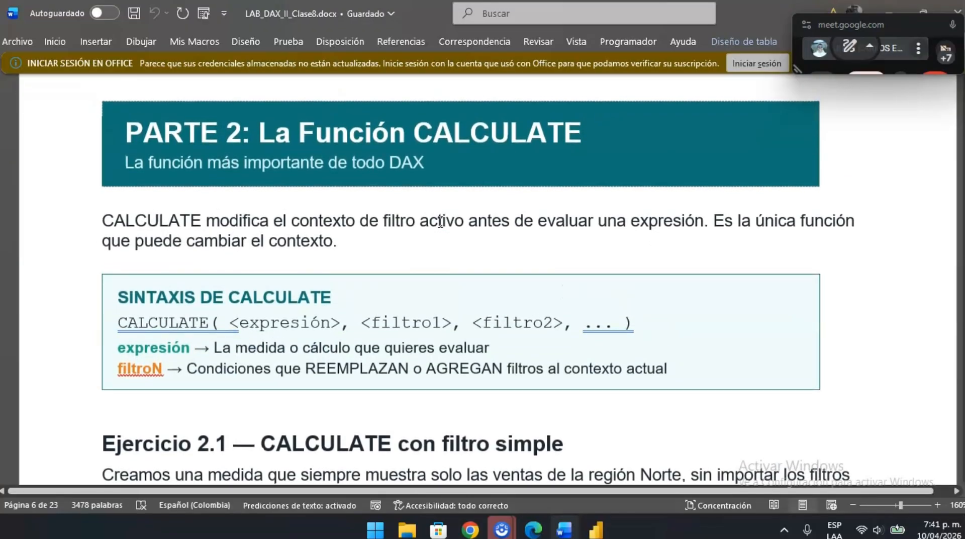
{"action": "scroll", "coordinate": [432, 301], "scroll_direction": "down", "scroll_amount": 1}
{"action": "scroll", "coordinate": [442, 263], "scroll_direction": "up", "scroll_amount": 2}
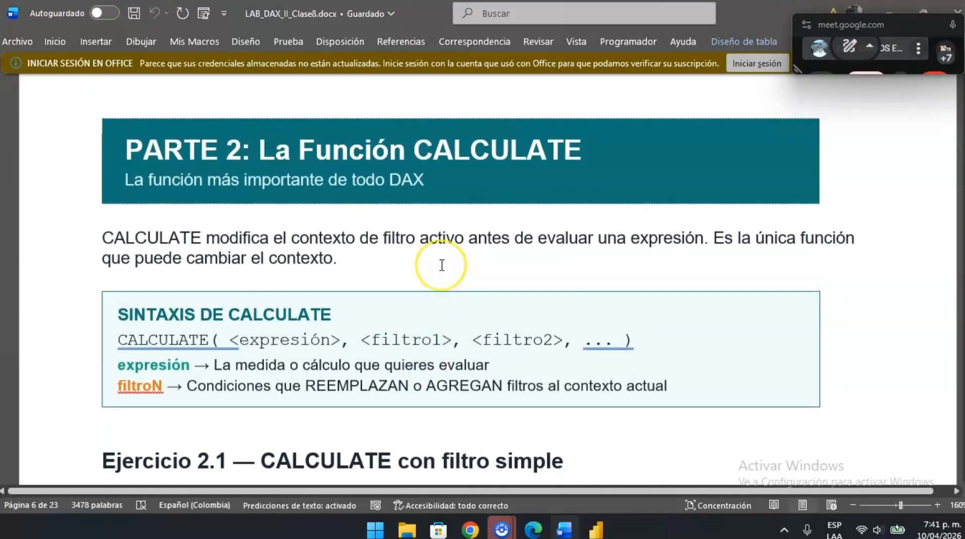
{"action": "scroll", "coordinate": [442, 264], "scroll_direction": "up", "scroll_amount": 15}
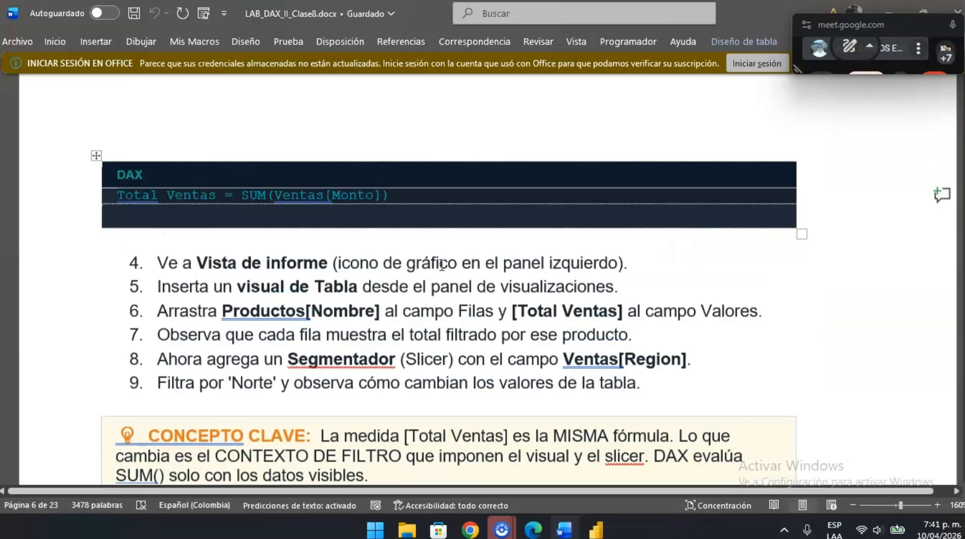
{"action": "scroll", "coordinate": [442, 265], "scroll_direction": "down", "scroll_amount": 8}
{"action": "scroll", "coordinate": [442, 265], "scroll_direction": "down", "scroll_amount": 8}
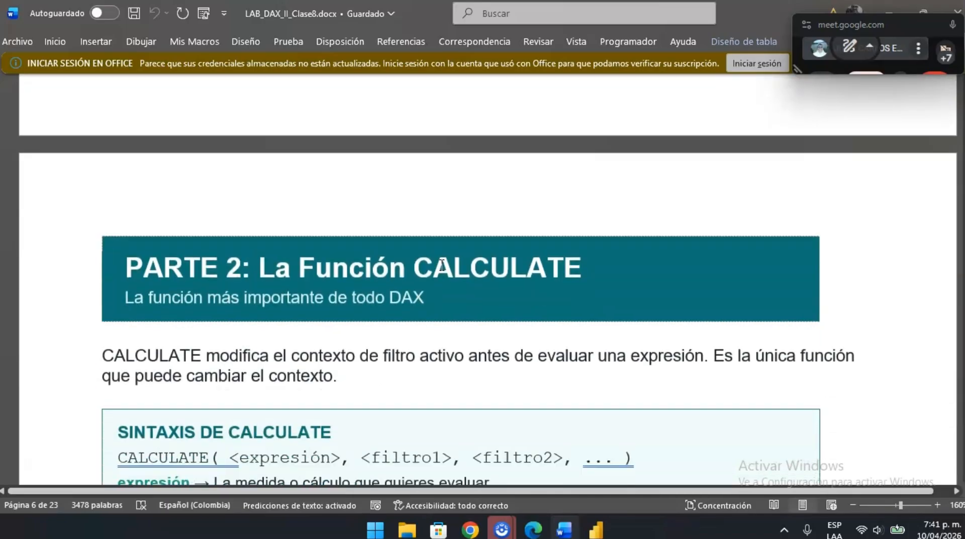
{"action": "scroll", "coordinate": [442, 265], "scroll_direction": "down", "scroll_amount": 2}
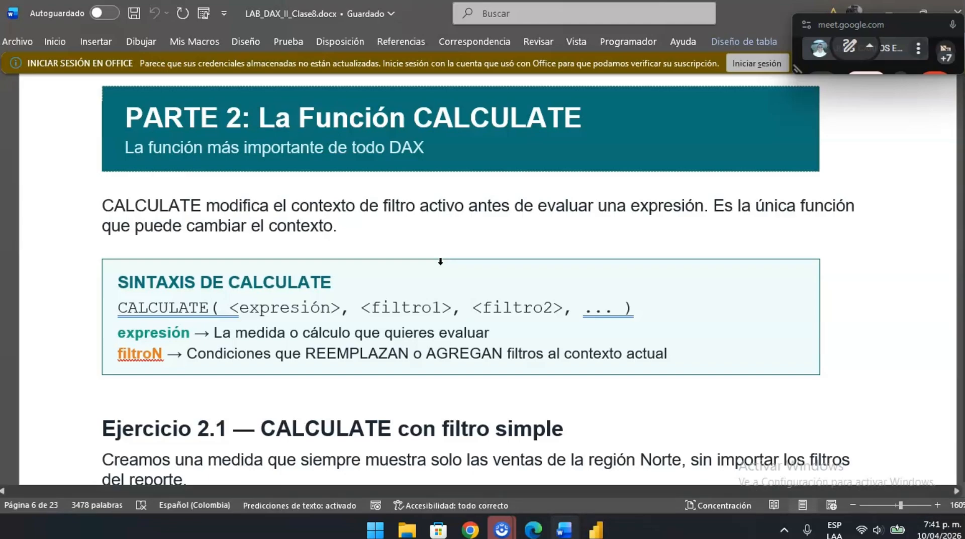
{"action": "scroll", "coordinate": [440, 261], "scroll_direction": "down", "scroll_amount": 2}
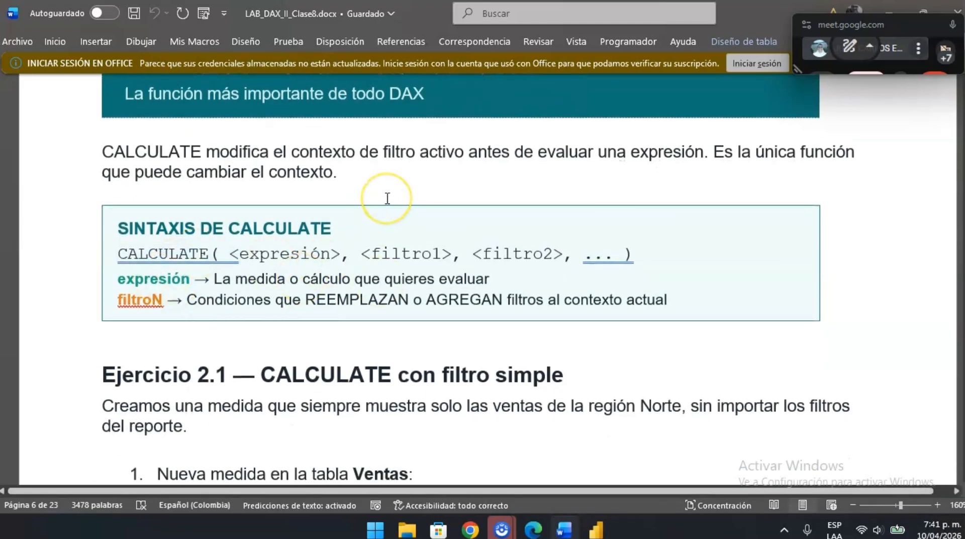
{"action": "scroll", "coordinate": [387, 198], "scroll_direction": "down", "scroll_amount": 7}
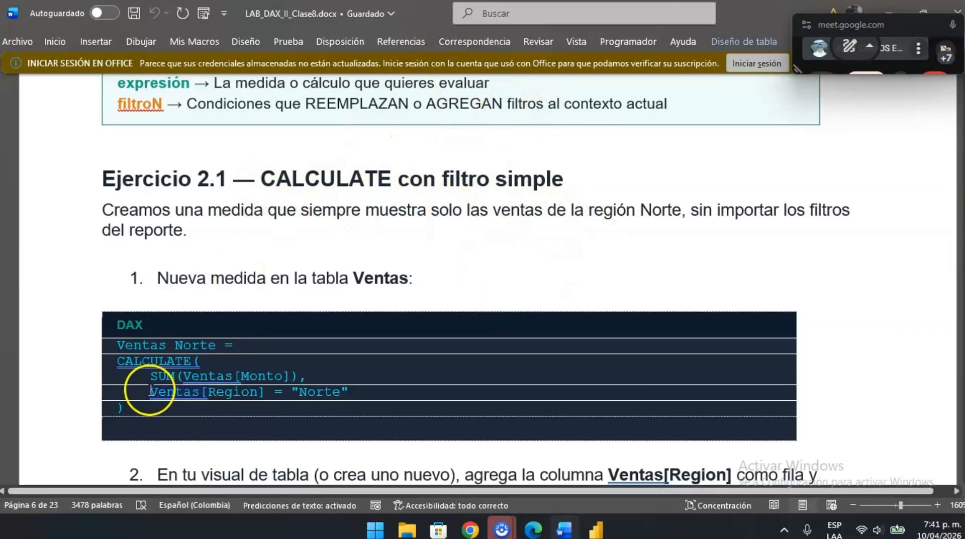
- Copy Ejercicio 2.1's formula into a new measure in Power BI Desktop: Ventas Norte = CALCULATE(SUM(Ventas[Monto]), Ventas[Region] = "Norte")
{"action": "scroll", "coordinate": [236, 258], "scroll_direction": "down", "scroll_amount": 1}
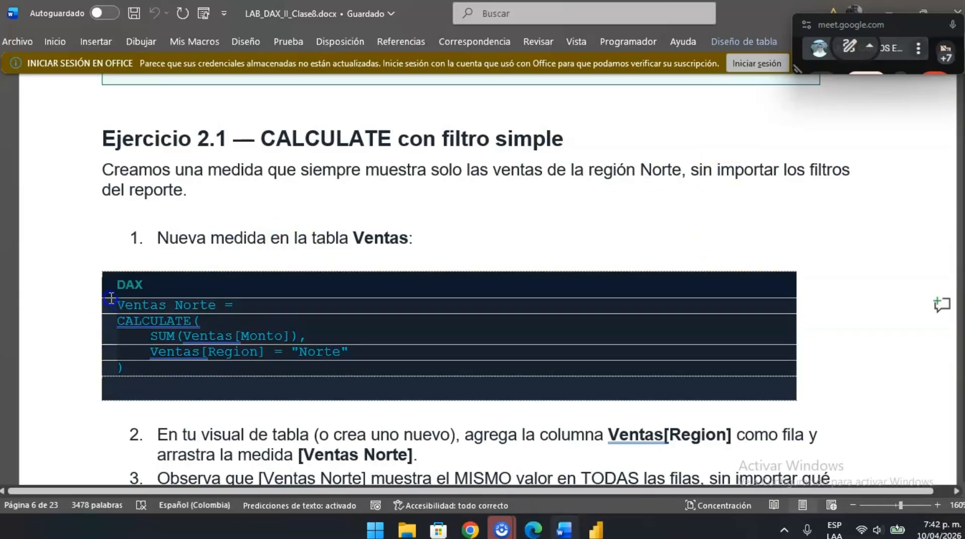
{"action": "key", "text": "alt+Tab"}
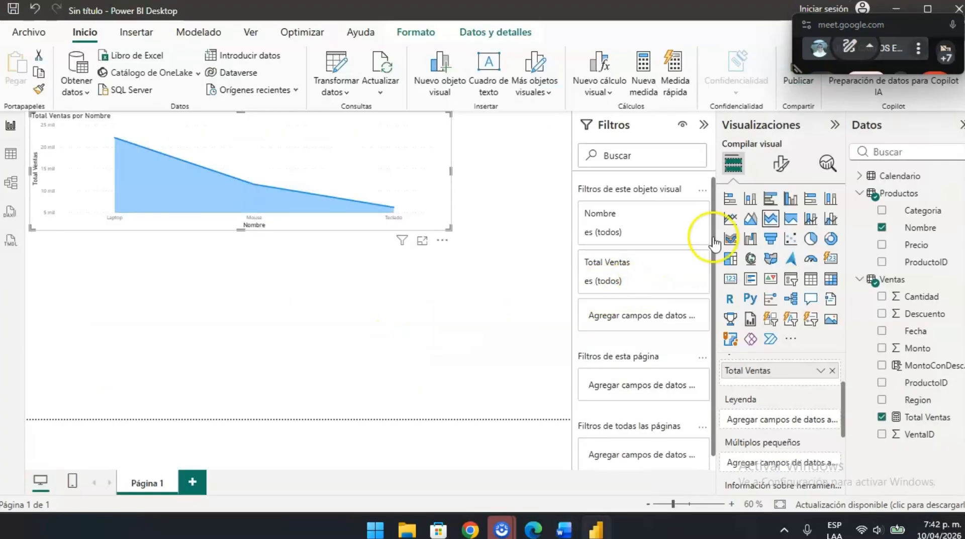
{"action": "left_click", "coordinate": [643, 85]}
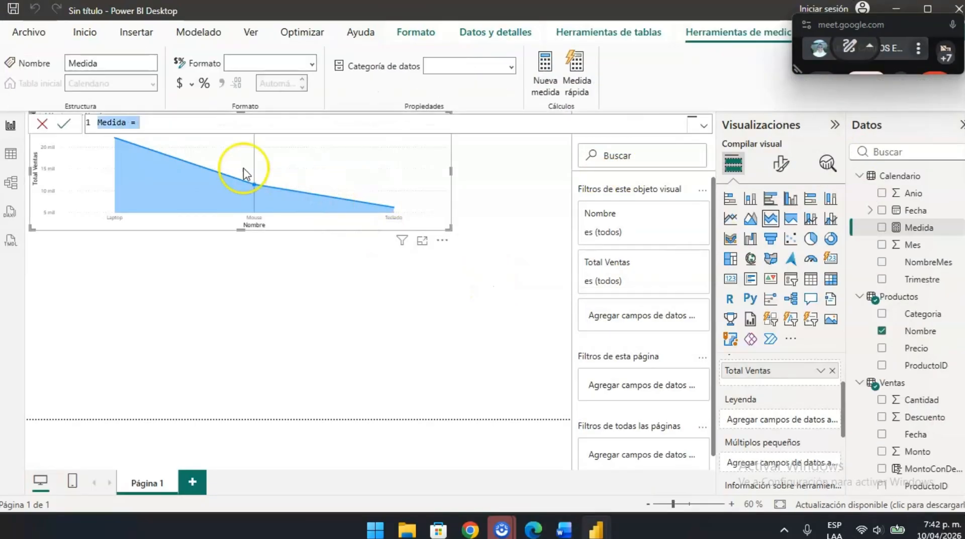
{"action": "type", "text": "Ventas Norte = CALCULATE(     SUM(Ventas[Monto]),     Ventas[Region] = \"Norte\" )"}
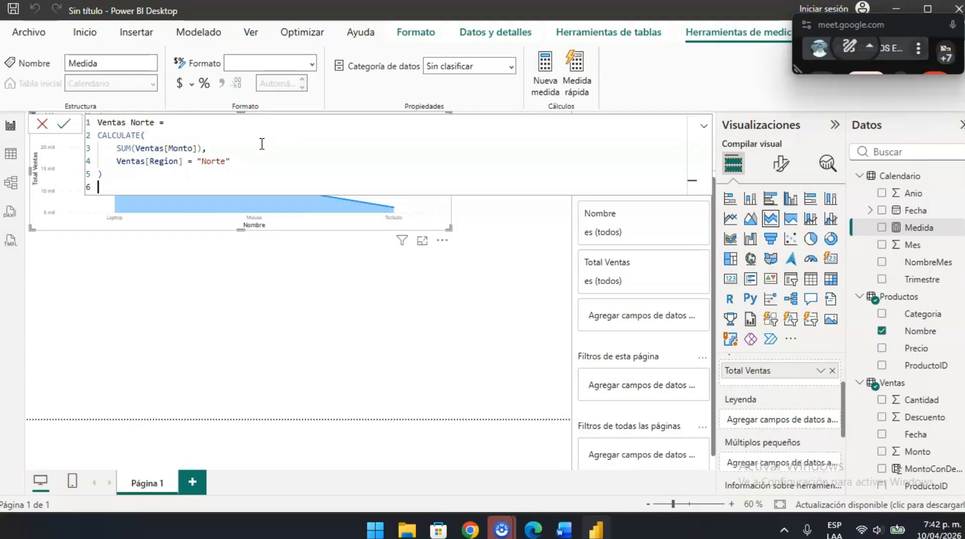
{"action": "double_click", "coordinate": [115, 136]}
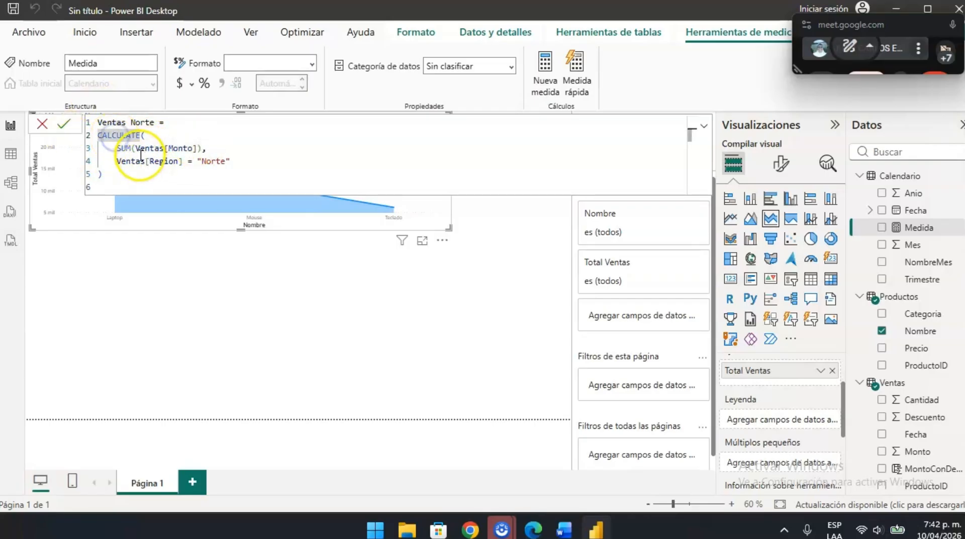
{"action": "double_click", "coordinate": [164, 161]}
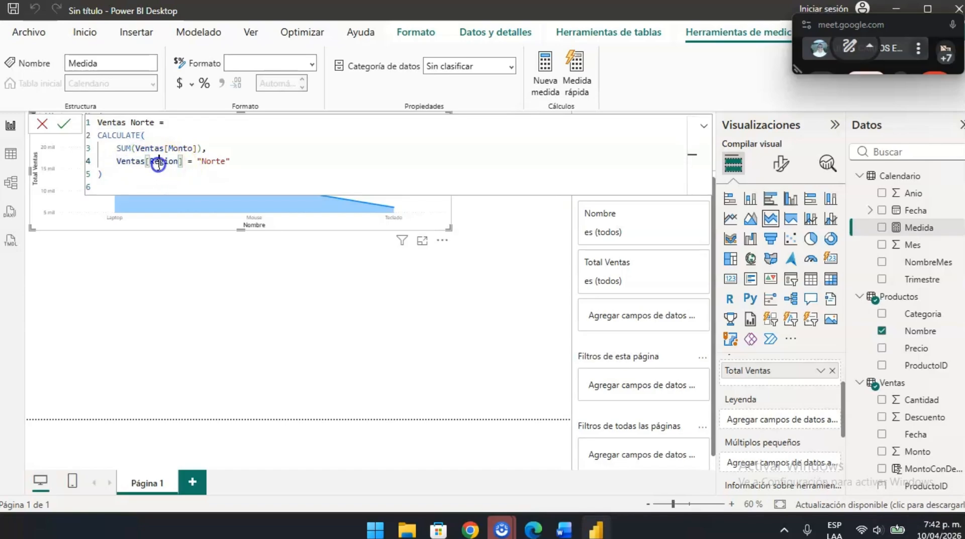
{"action": "left_click", "coordinate": [270, 169]}
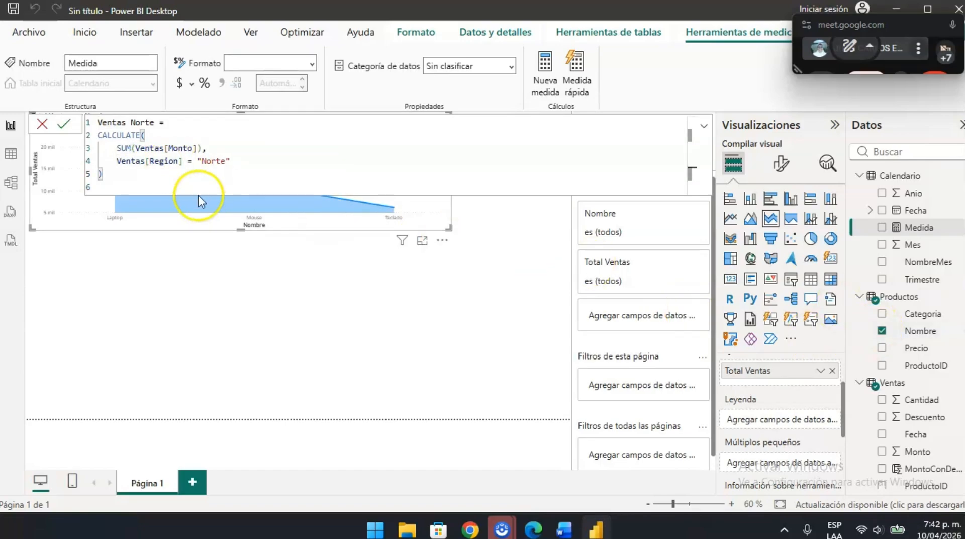
{"action": "left_click", "coordinate": [862, 179]}
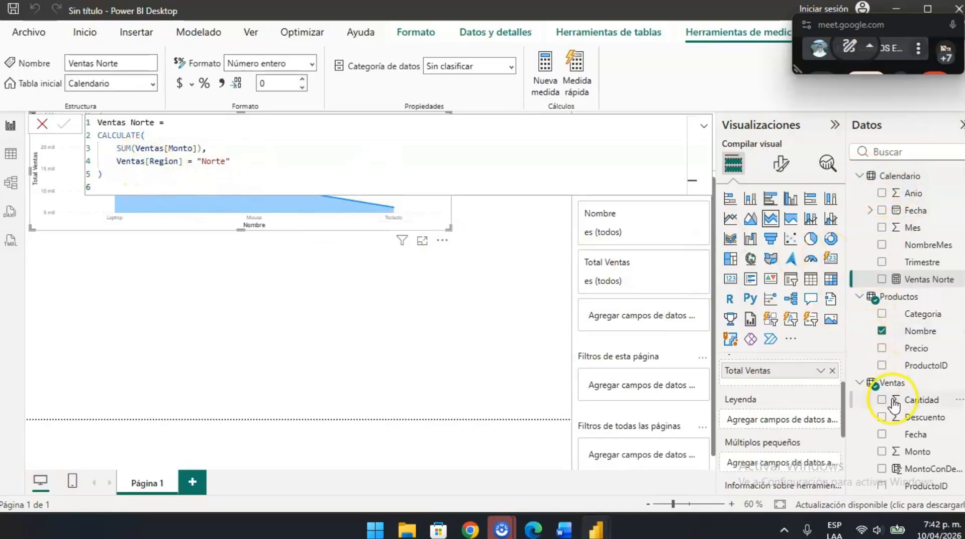
- Examine the Ventas Norte formula's Ventas[Monto] and Ventas[Region] references against the table fields, and close the formula
{"action": "left_click", "coordinate": [137, 148]}
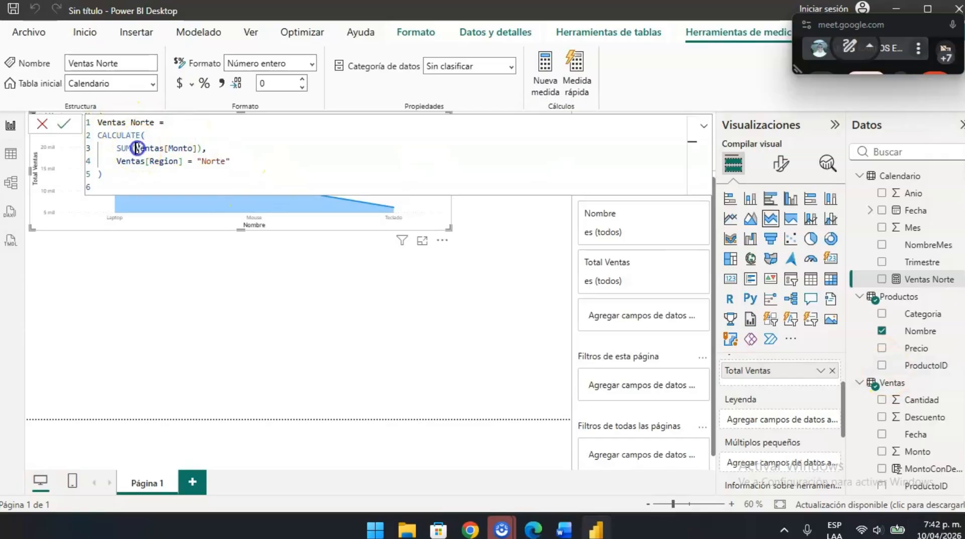
{"action": "left_click", "coordinate": [174, 161]}
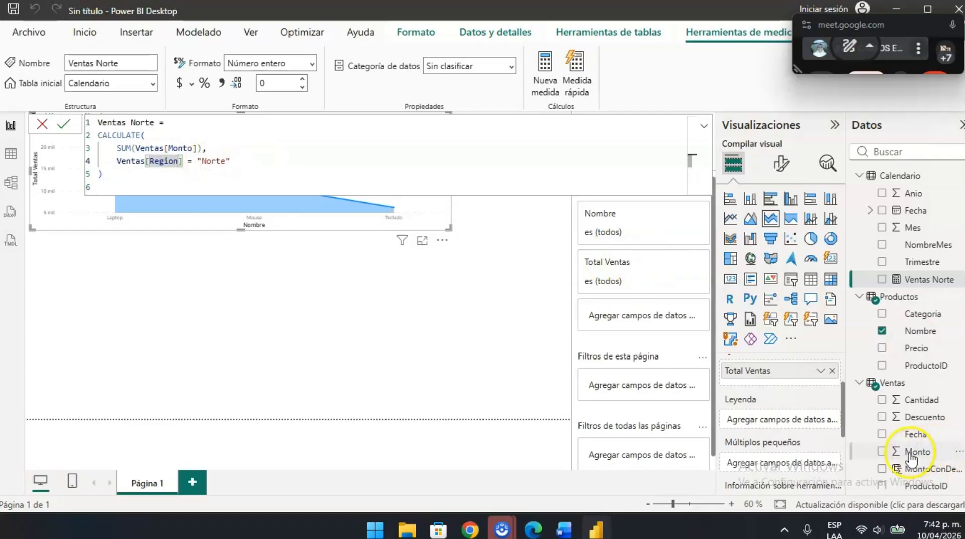
{"action": "scroll", "coordinate": [909, 453], "scroll_direction": "down", "scroll_amount": 1}
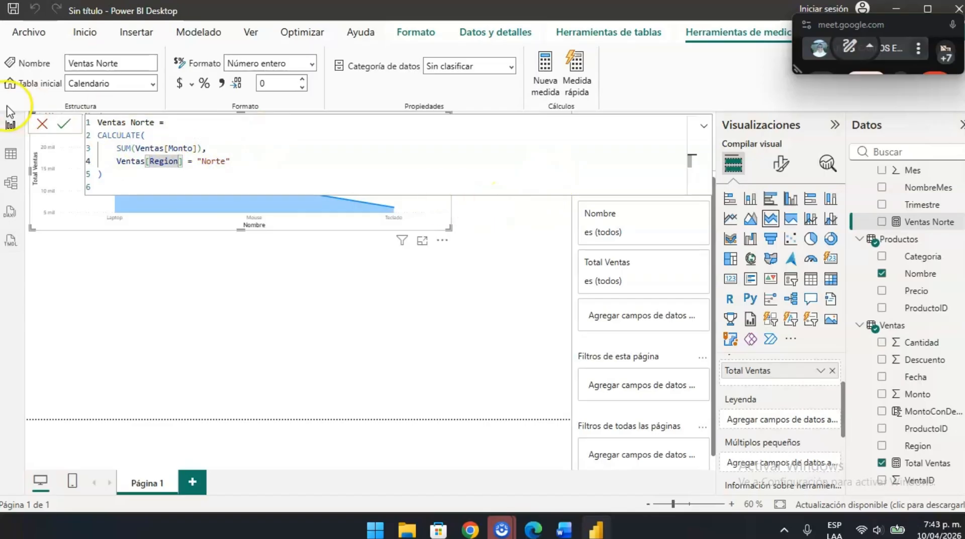
{"action": "left_click", "coordinate": [68, 125]}
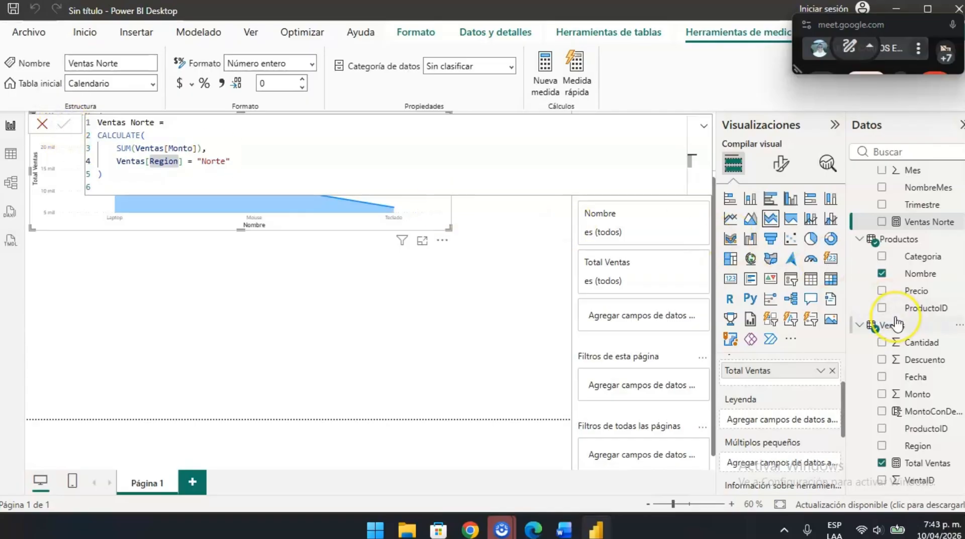
{"action": "scroll", "coordinate": [896, 325], "scroll_direction": "up", "scroll_amount": 2}
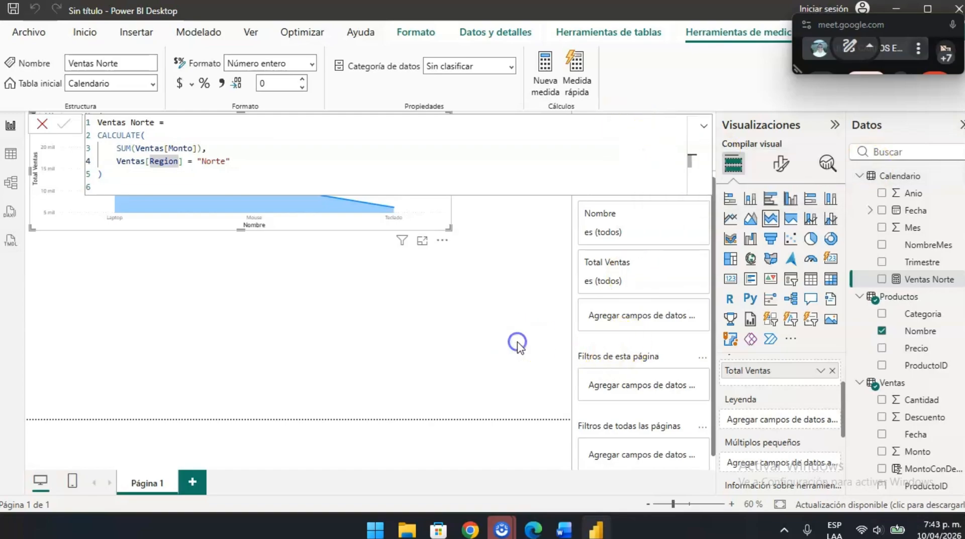
{"action": "left_click", "coordinate": [362, 313]}
- Read steps 2 to 4 of Ejercicio 2.1 in the Word guide and insert an empty pie chart below the area chart in Power BI Desktop
{"action": "key", "text": "alt+Tab"}
{"action": "scroll", "coordinate": [426, 293], "scroll_direction": "down", "scroll_amount": 3}
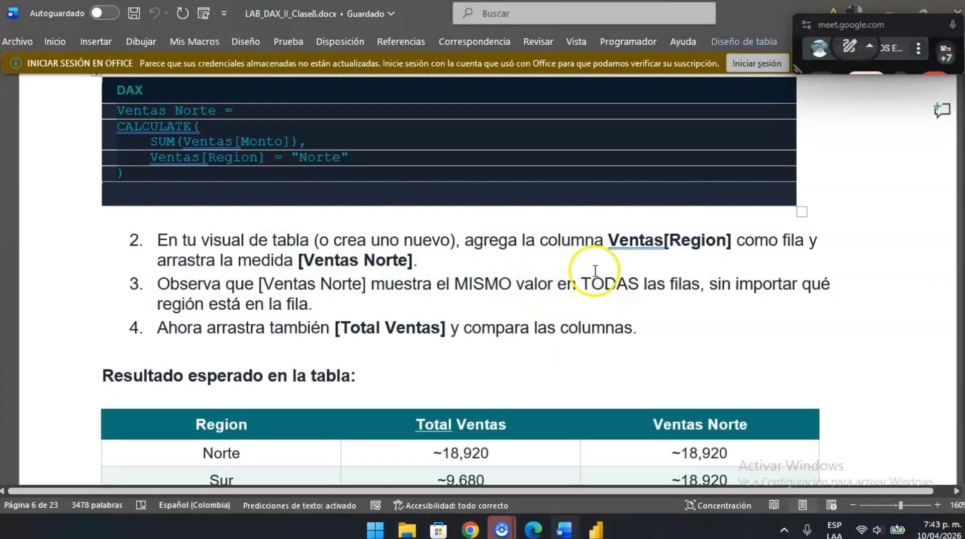
{"action": "scroll", "coordinate": [352, 322], "scroll_direction": "up", "scroll_amount": 1}
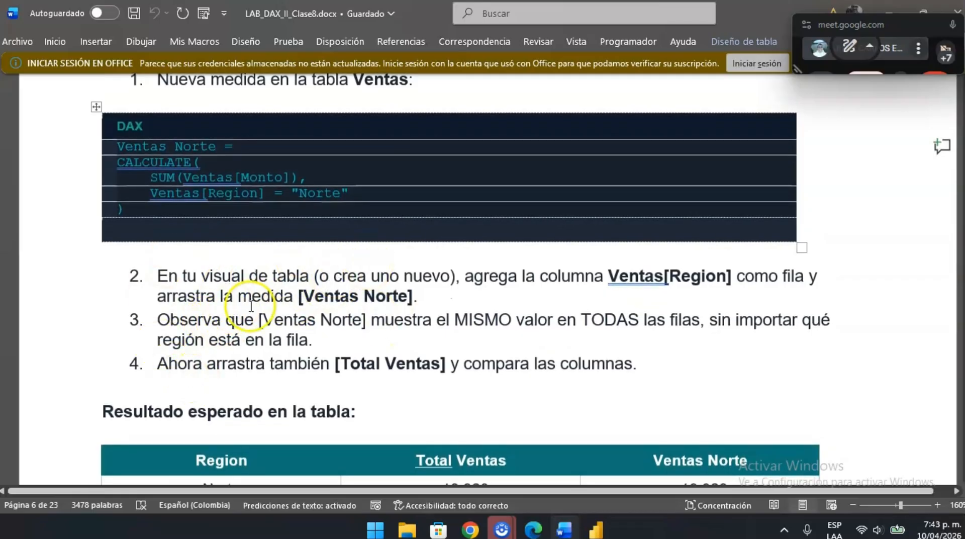
{"action": "scroll", "coordinate": [266, 387], "scroll_direction": "down", "scroll_amount": 2}
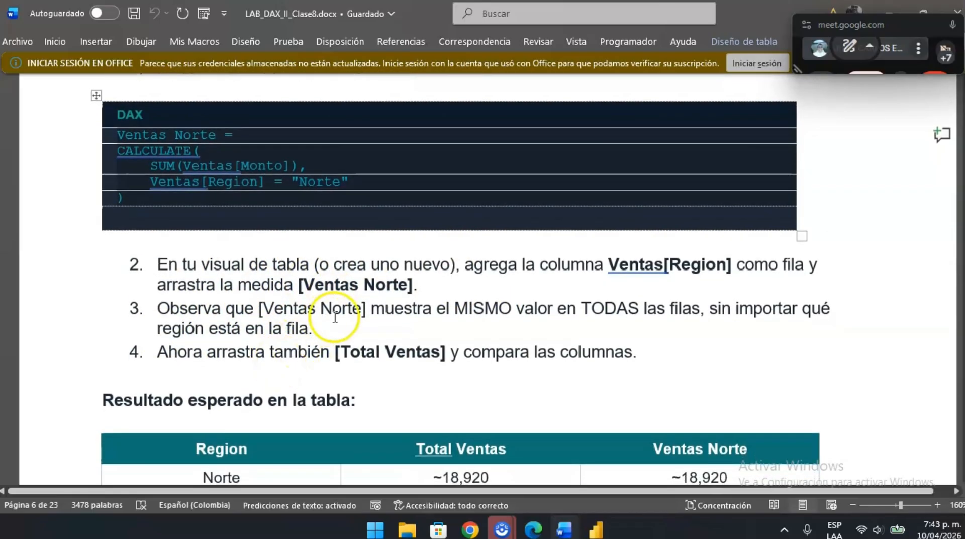
{"action": "scroll", "coordinate": [333, 373], "scroll_direction": "down", "scroll_amount": 2}
{"action": "scroll", "coordinate": [399, 339], "scroll_direction": "up", "scroll_amount": 5}
{"action": "key", "text": "alt+Tab"}
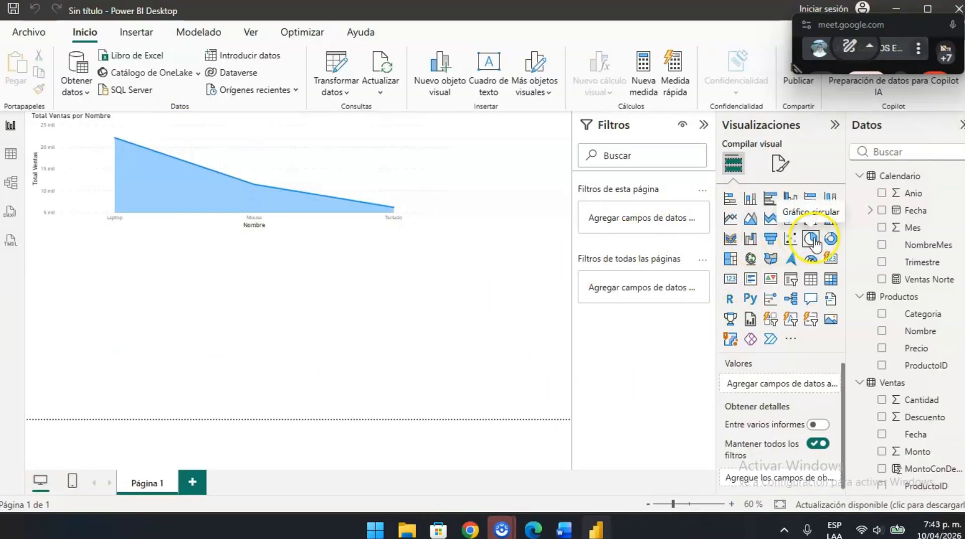
{"action": "left_click", "coordinate": [157, 301]}
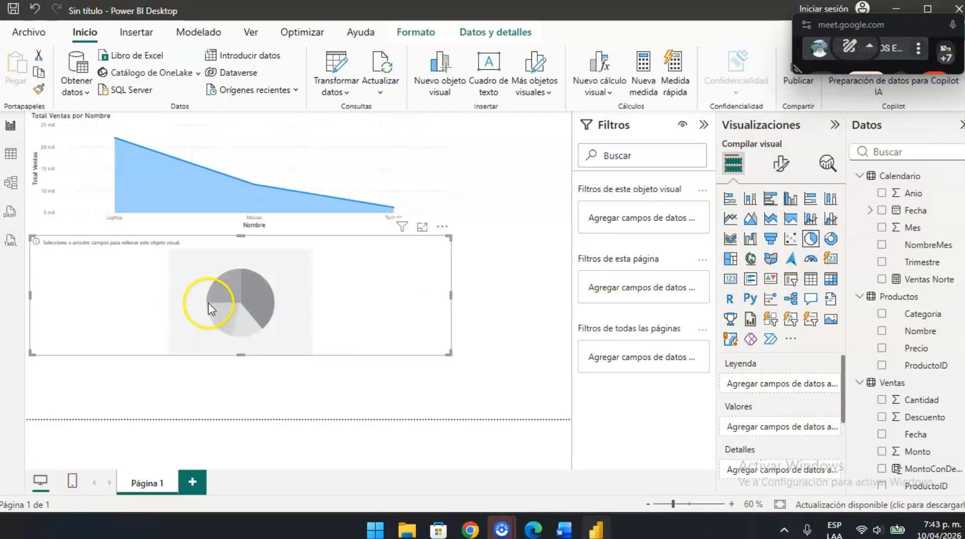
- Check the guide's step 2, and fill the empty pie chart with Region as legend and Ventas Norte as values
{"action": "key", "text": "alt+Tab"}
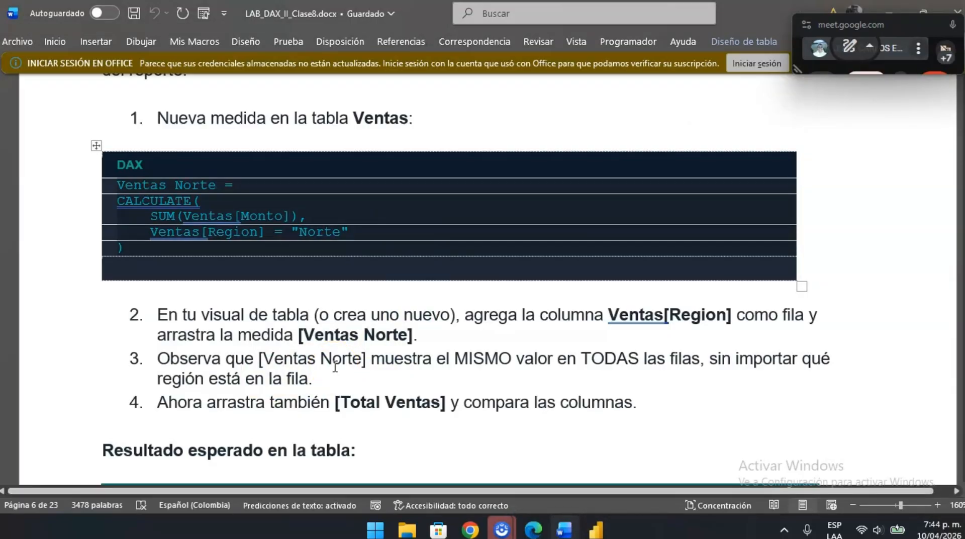
{"action": "key", "text": "alt+Tab"}
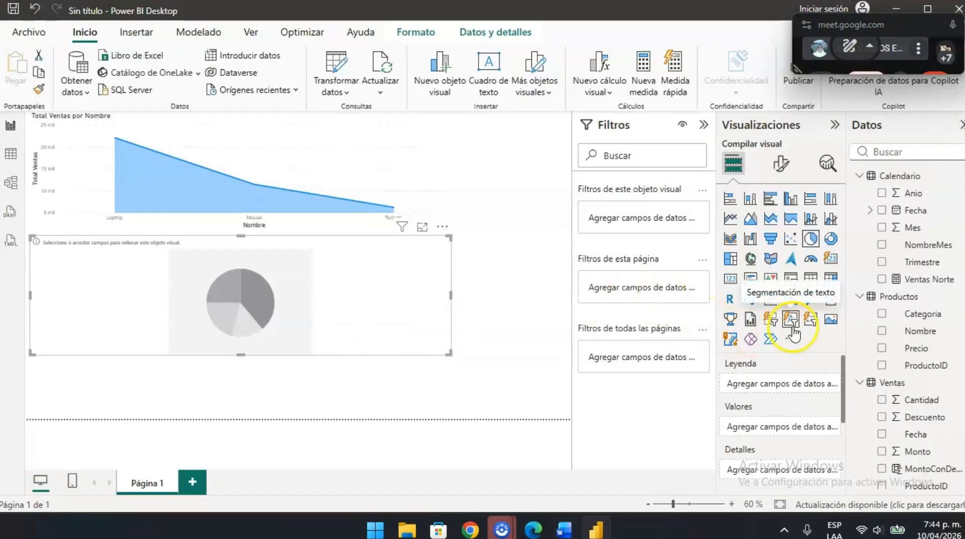
{"action": "key", "text": "alt+Tab"}
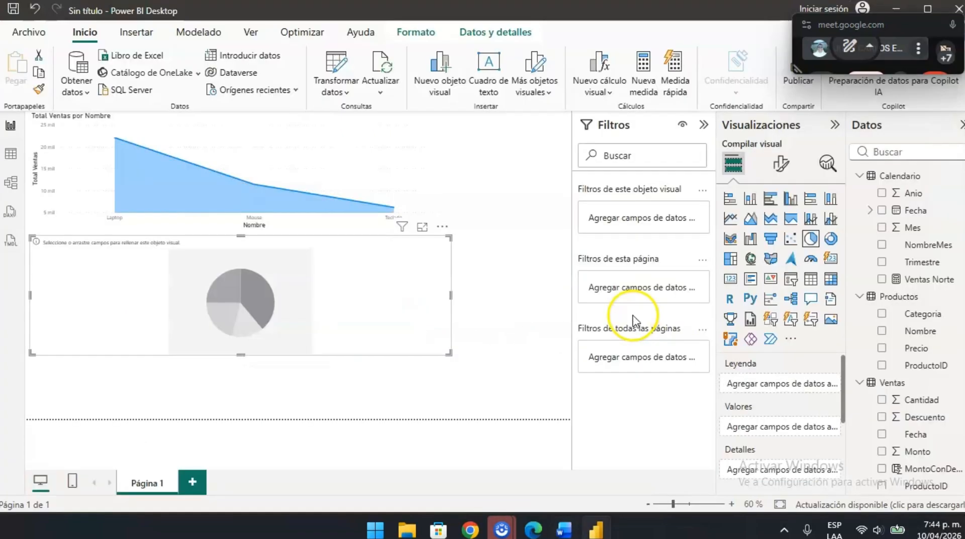
{"action": "key", "text": "alt+Tab"}
{"action": "scroll", "coordinate": [908, 443], "scroll_direction": "down", "scroll_amount": 2}
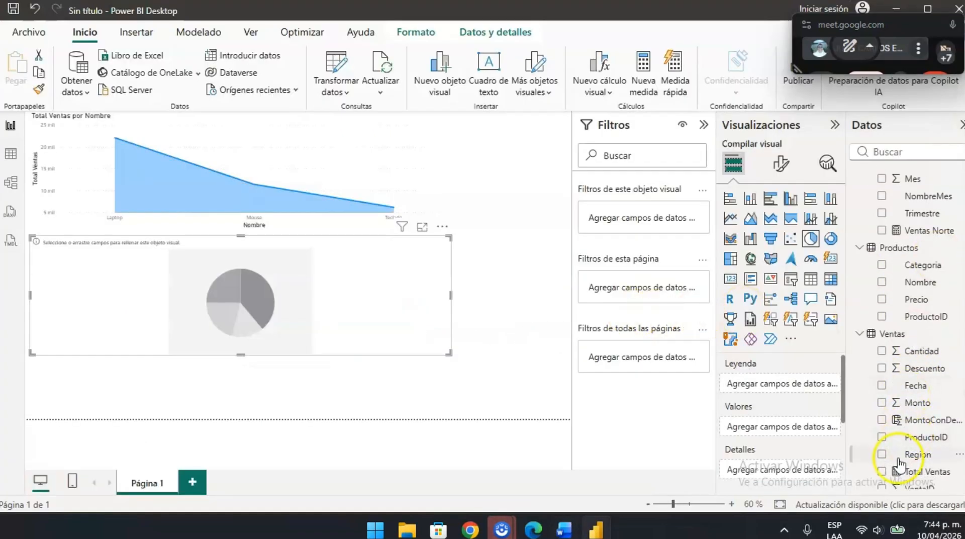
{"action": "scroll", "coordinate": [900, 443], "scroll_direction": "down", "scroll_amount": 1}
{"action": "left_click_drag", "start_coordinate": [900, 447], "coordinate": [231, 317]}
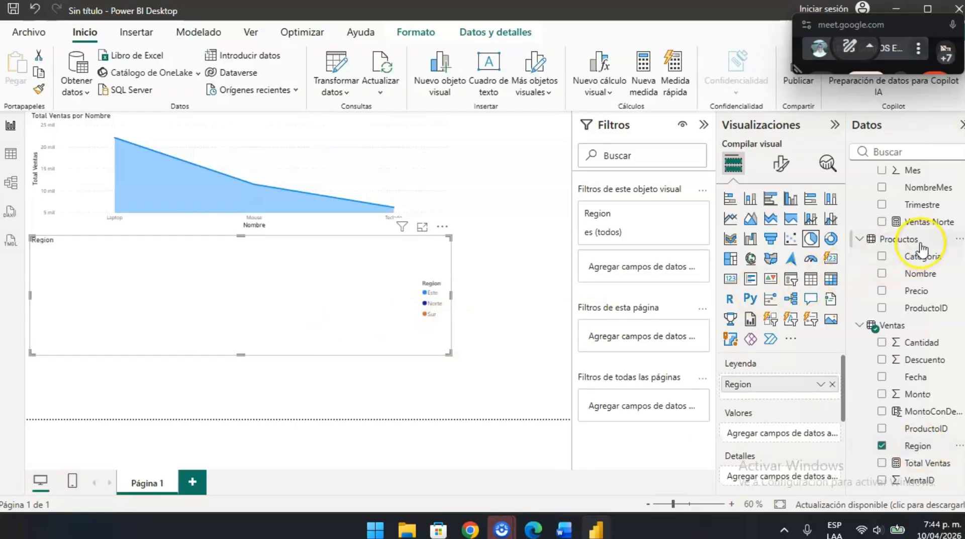
{"action": "left_click_drag", "start_coordinate": [927, 222], "coordinate": [763, 441]}
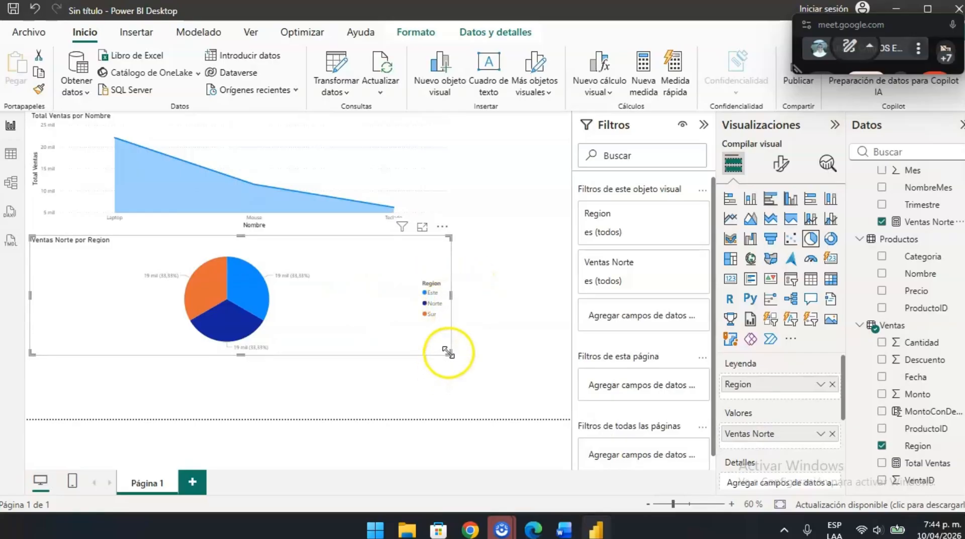
{"action": "left_click", "coordinate": [489, 389]}
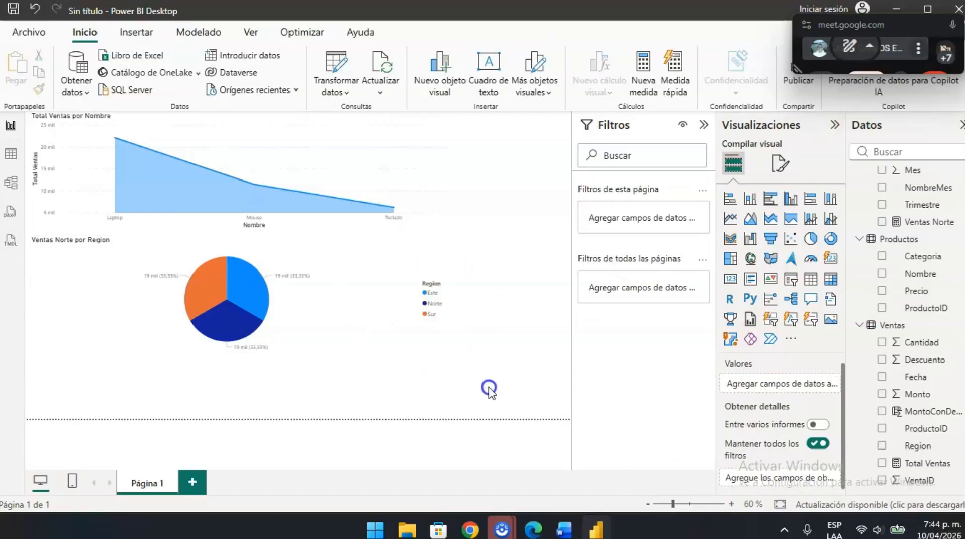
- Enlarge the view of the Ventas Norte por Region pie chart and compare the values of the Este, Norte and Sur slices
{"action": "left_click", "coordinate": [274, 310]}
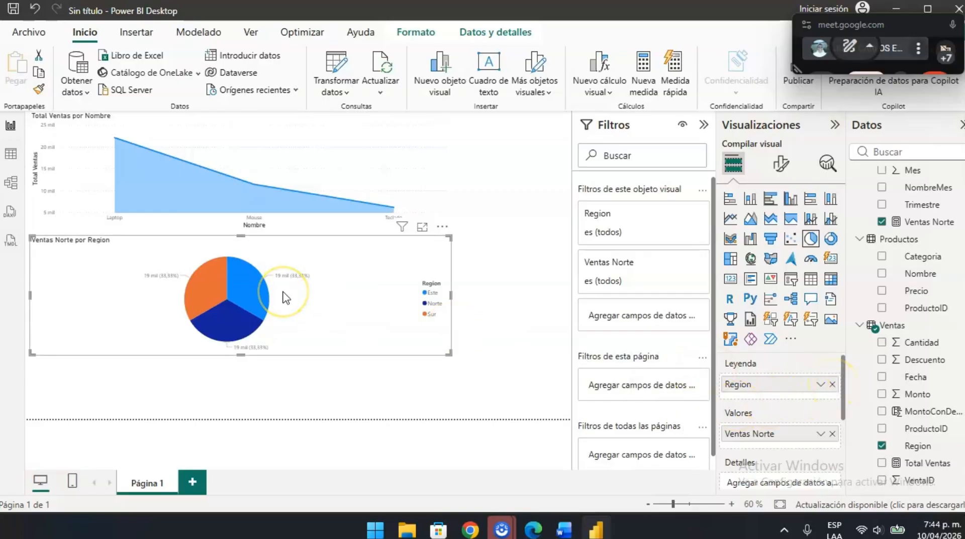
{"action": "scroll", "coordinate": [381, 323], "scroll_direction": "up", "scroll_amount": 4, "text": "ctrl"}
{"action": "scroll", "coordinate": [424, 346], "scroll_direction": "down", "scroll_amount": 2}
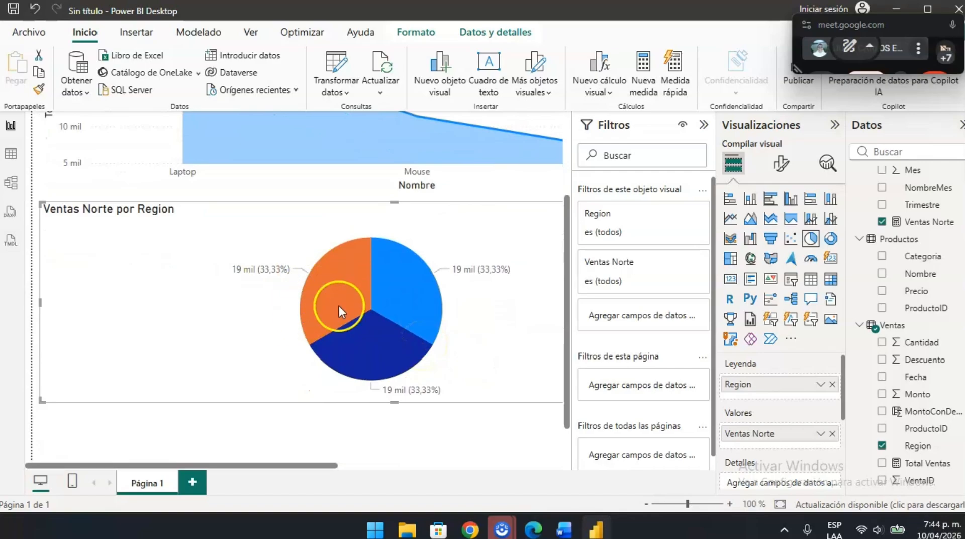
{"action": "scroll", "coordinate": [339, 305], "scroll_direction": "right", "scroll_amount": 4}
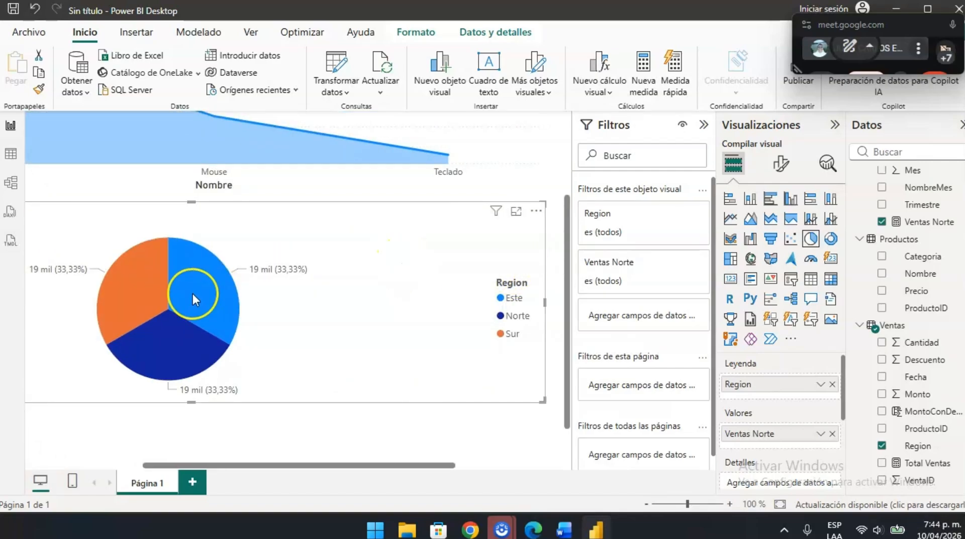
{"action": "scroll", "coordinate": [129, 290], "scroll_direction": "left", "scroll_amount": 1}
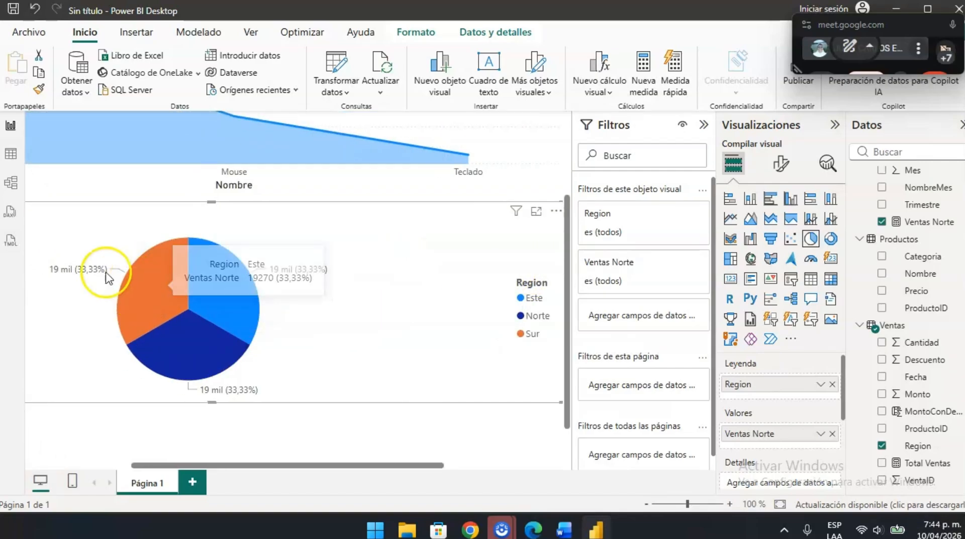
{"action": "scroll", "coordinate": [314, 270], "scroll_direction": "left", "scroll_amount": 3}
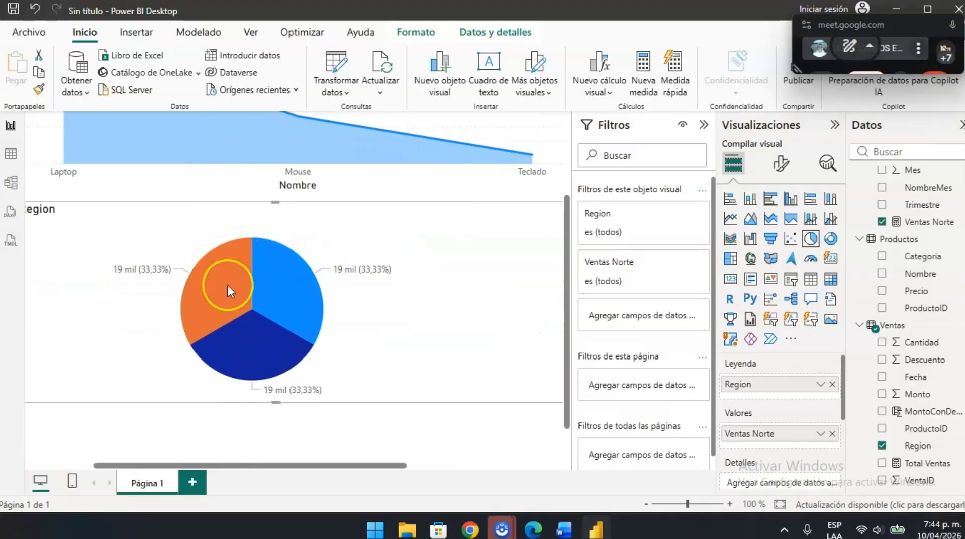
{"action": "scroll", "coordinate": [228, 285], "scroll_direction": "left", "scroll_amount": 1}
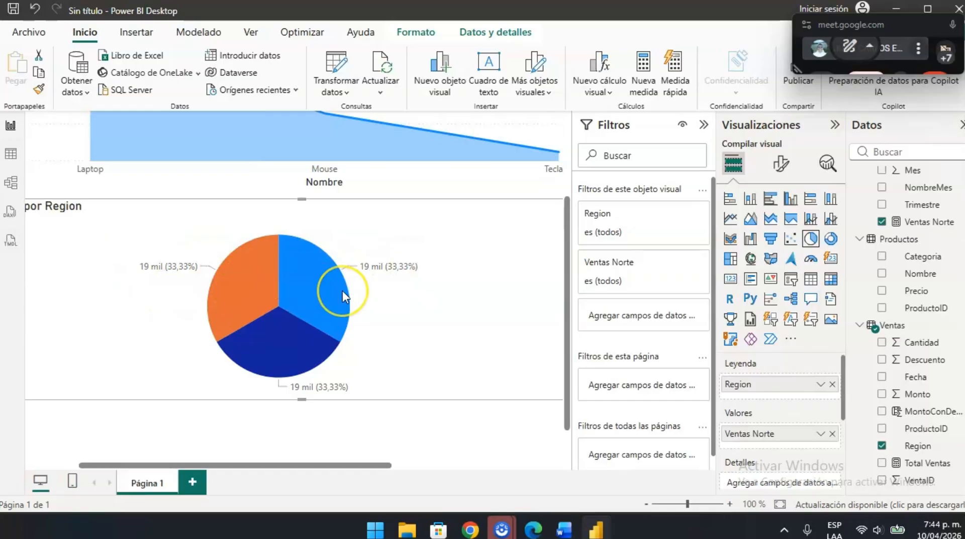
{"action": "scroll", "coordinate": [345, 292], "scroll_direction": "left", "scroll_amount": 4}
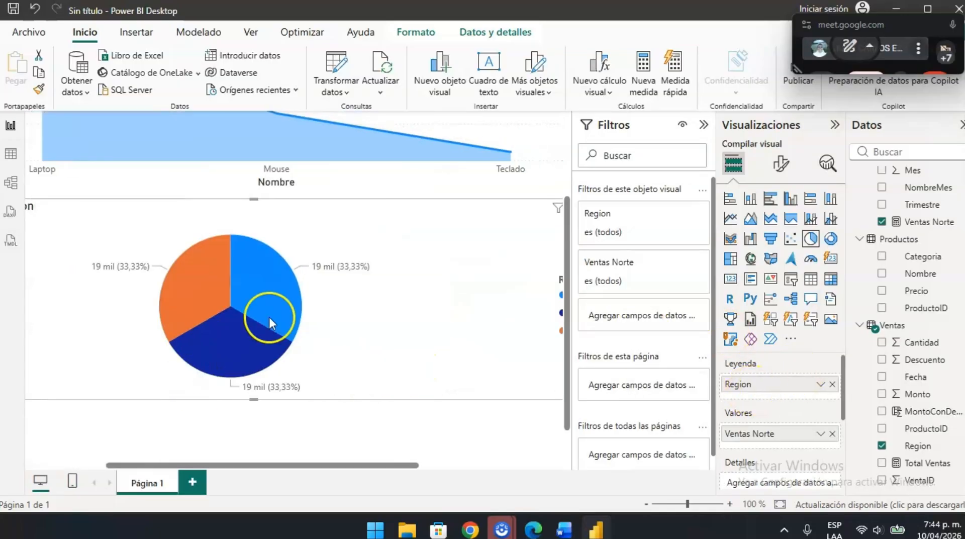
{"action": "scroll", "coordinate": [281, 332], "scroll_direction": "right", "scroll_amount": 10}
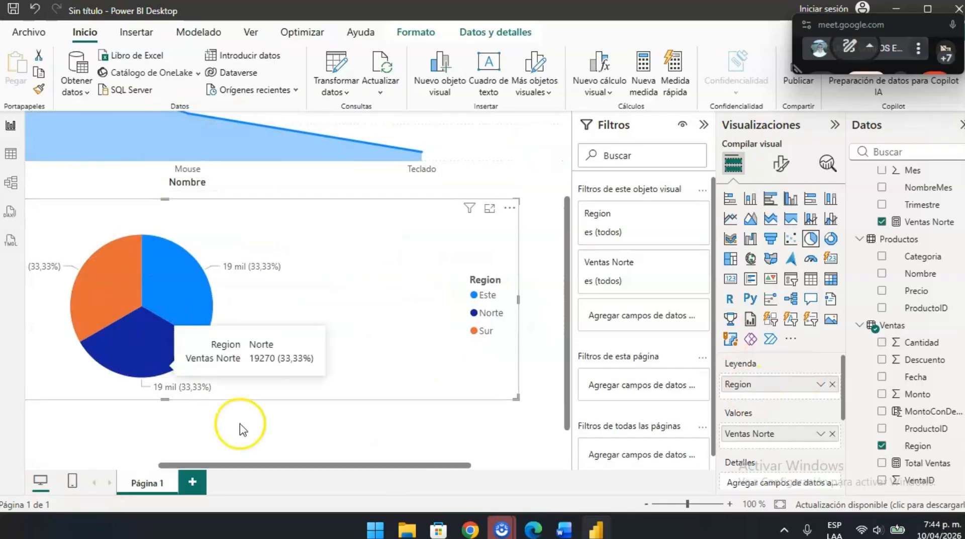
{"action": "scroll", "coordinate": [272, 301], "scroll_direction": "left", "scroll_amount": 3}
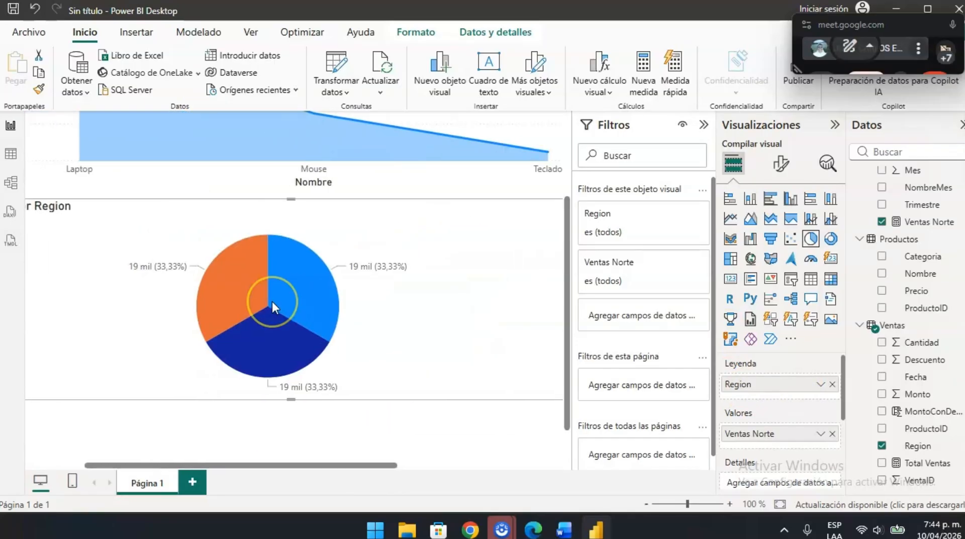
{"action": "scroll", "coordinate": [272, 301], "scroll_direction": "up", "scroll_amount": 2}
{"action": "scroll", "coordinate": [272, 302], "scroll_direction": "down", "scroll_amount": 3}
{"action": "mouse_move", "coordinate": [271, 299]}
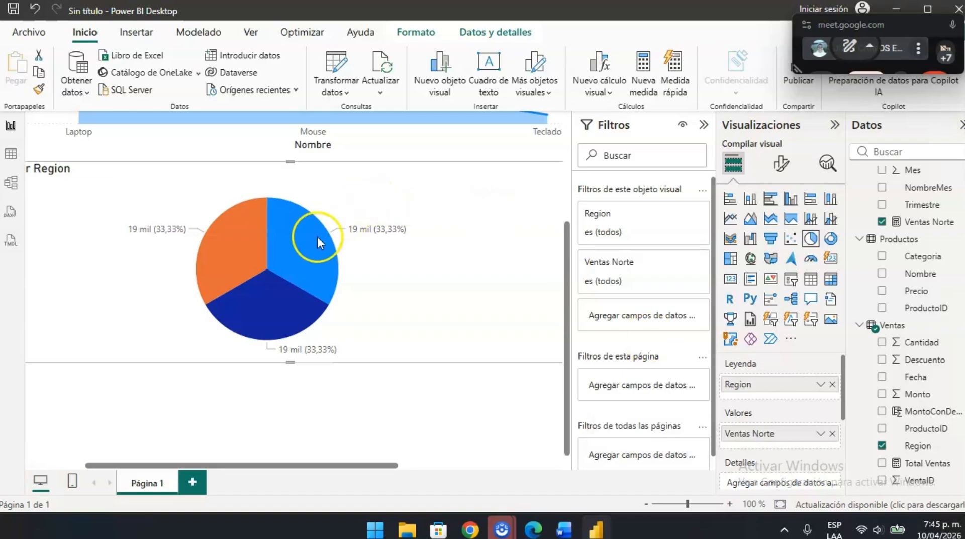
{"action": "mouse_move", "coordinate": [303, 278]}
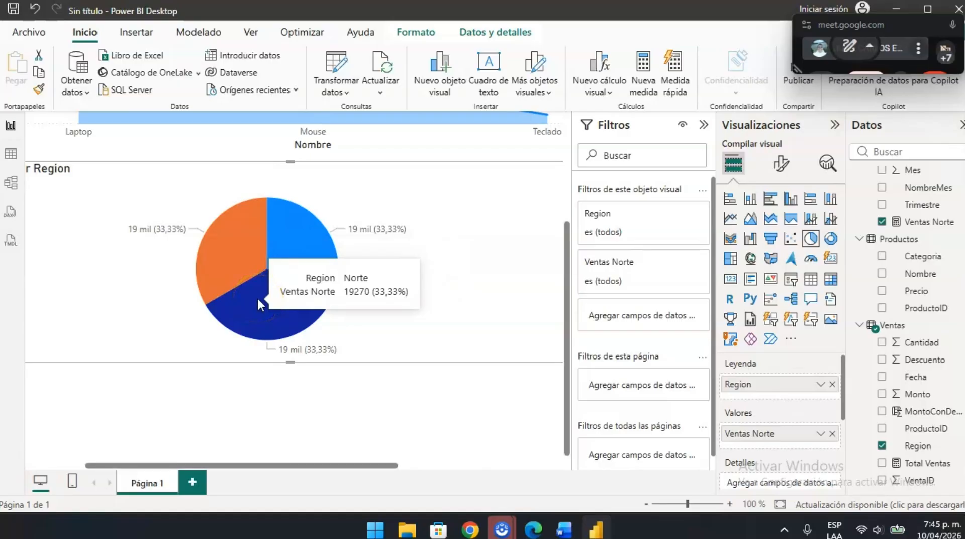
{"action": "mouse_move", "coordinate": [209, 250]}
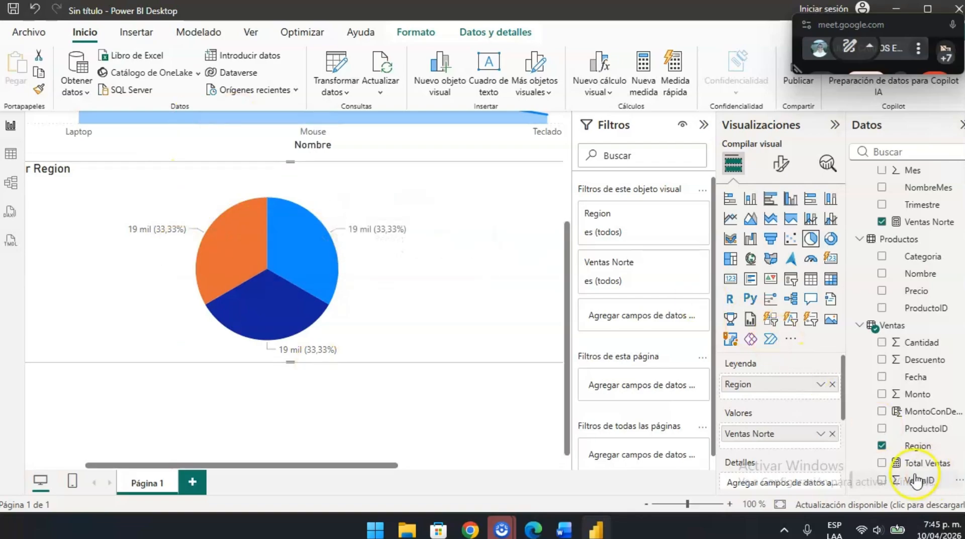
- Replace Ventas Norte with Monto as the pie chart's values and inspect each region's share
{"action": "left_click", "coordinate": [833, 433]}
{"action": "left_click_drag", "start_coordinate": [918, 446], "coordinate": [765, 436]}
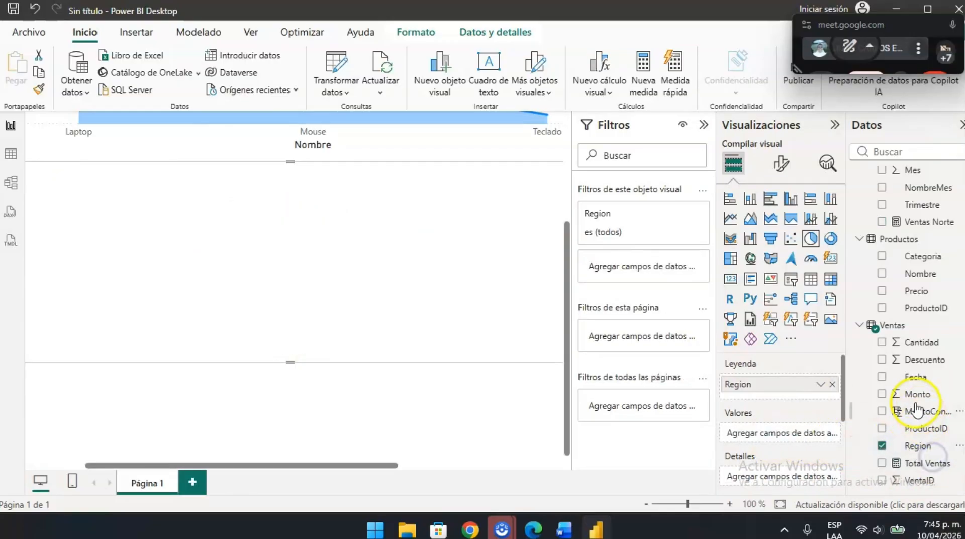
{"action": "left_click_drag", "start_coordinate": [915, 397], "coordinate": [754, 434]}
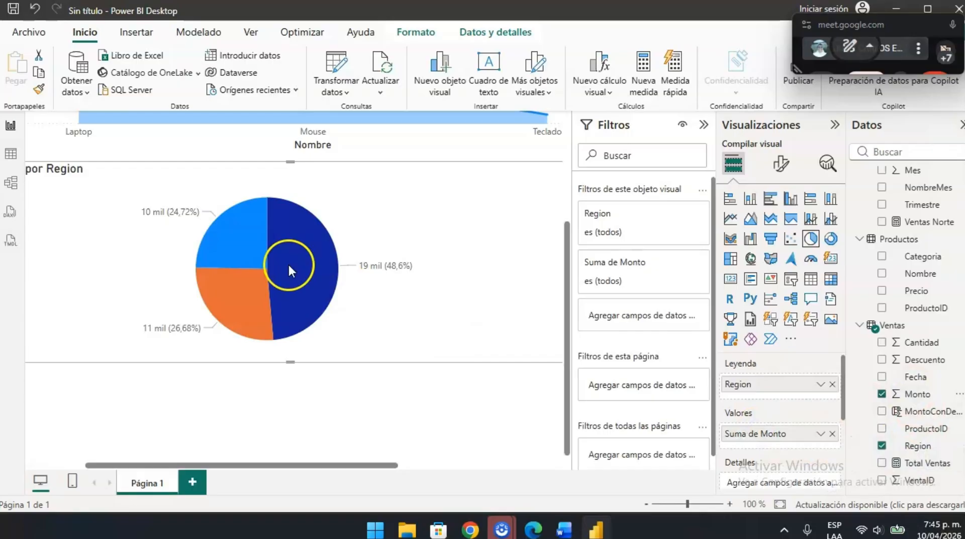
{"action": "mouse_move", "coordinate": [275, 266]}
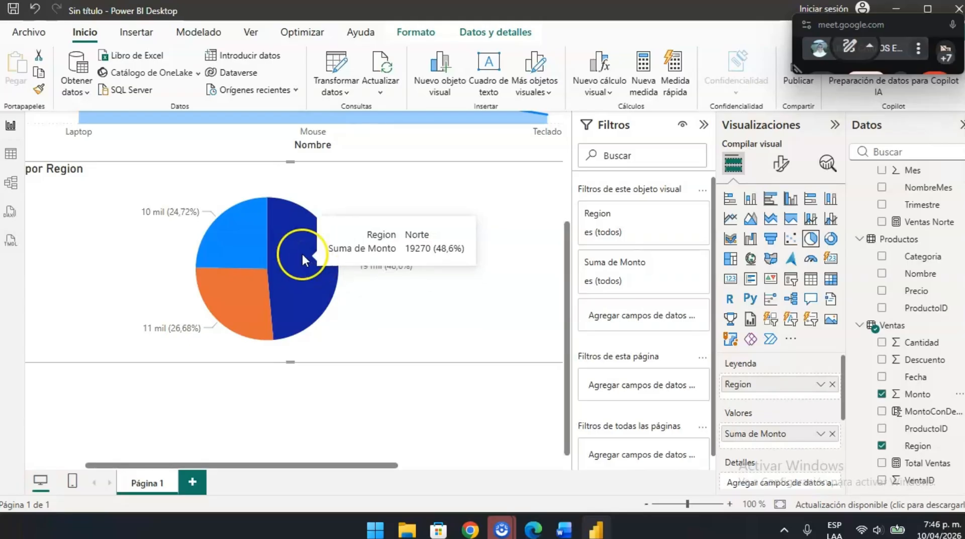
{"action": "mouse_move", "coordinate": [209, 301]}
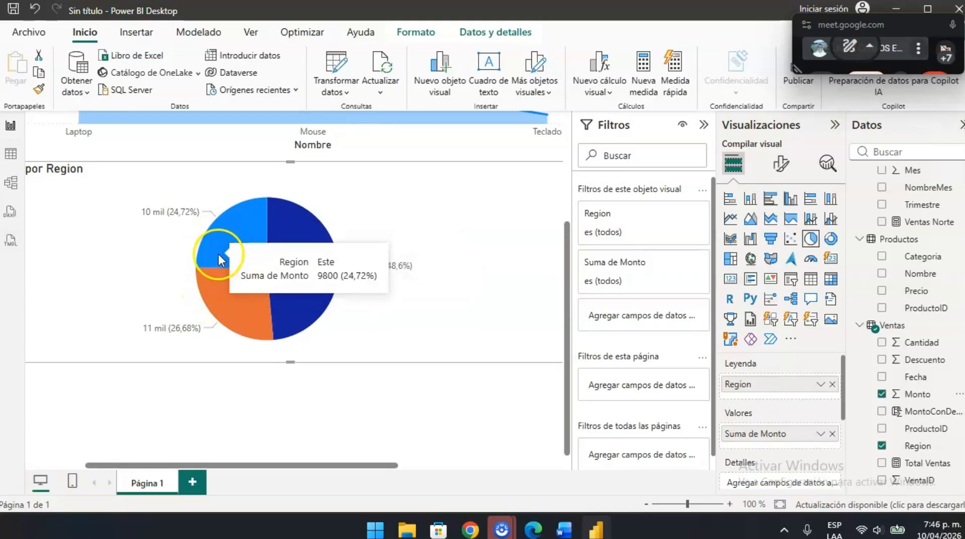
- Remove Suma de Monto from the pie chart's values and put the Ventas Norte measure back
{"action": "left_click", "coordinate": [833, 434]}
{"action": "left_click_drag", "start_coordinate": [918, 412], "coordinate": [898, 410]}
{"action": "left_click_drag", "start_coordinate": [895, 223], "coordinate": [745, 434]}
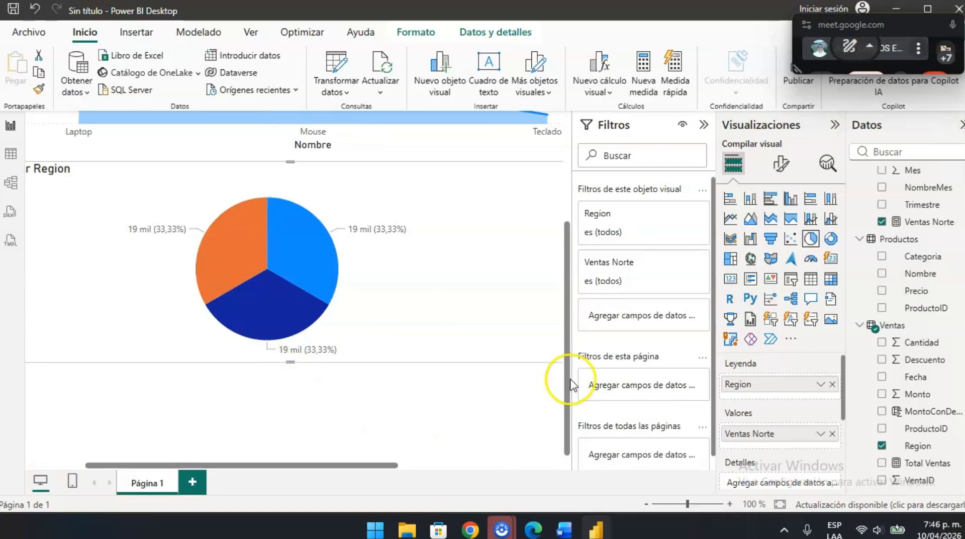
- Read Ejercicio 2.1's expected result table and the explanation of CALCULATE's filter replacement in the Word guide
{"action": "key", "text": "alt+Tab"}
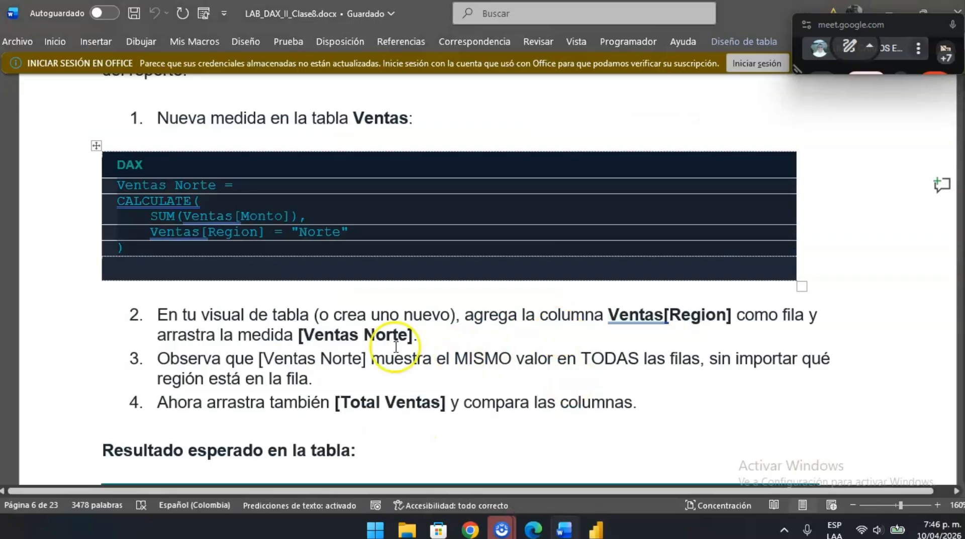
{"action": "scroll", "coordinate": [377, 334], "scroll_direction": "down", "scroll_amount": 5}
{"action": "scroll", "coordinate": [398, 216], "scroll_direction": "down", "scroll_amount": 1}
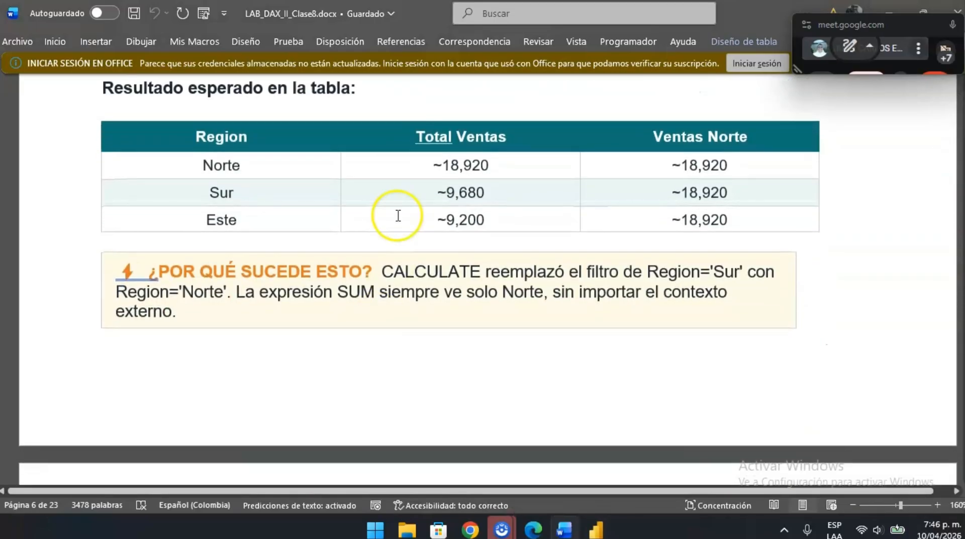
{"action": "scroll", "coordinate": [398, 216], "scroll_direction": "up", "scroll_amount": 1}
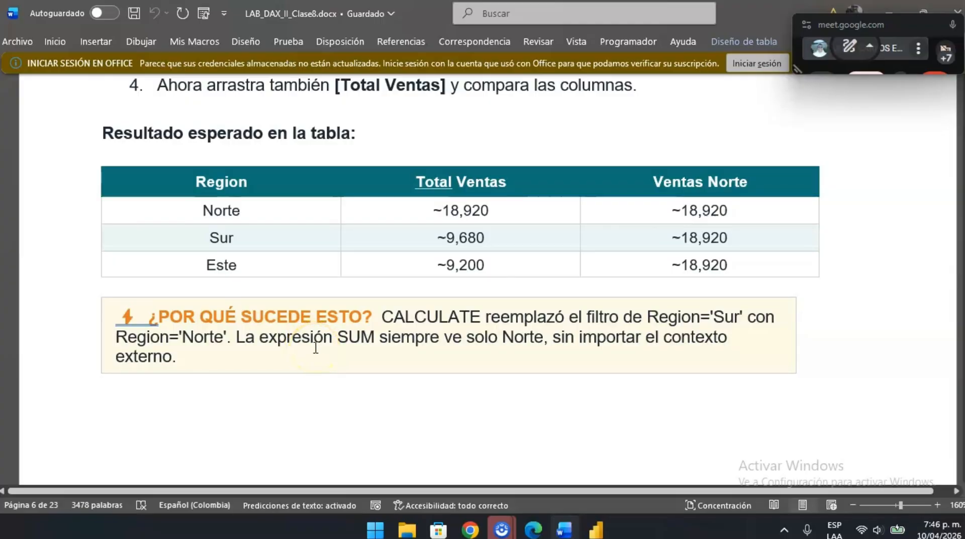
- Return to Power BI Desktop and highlight the pie chart's Sur, Norte and Este slices in turn to compare their Ventas Norte values
{"action": "key", "text": "alt"}
{"action": "key", "text": "alt"}
{"action": "key", "text": "alt+Tab"}
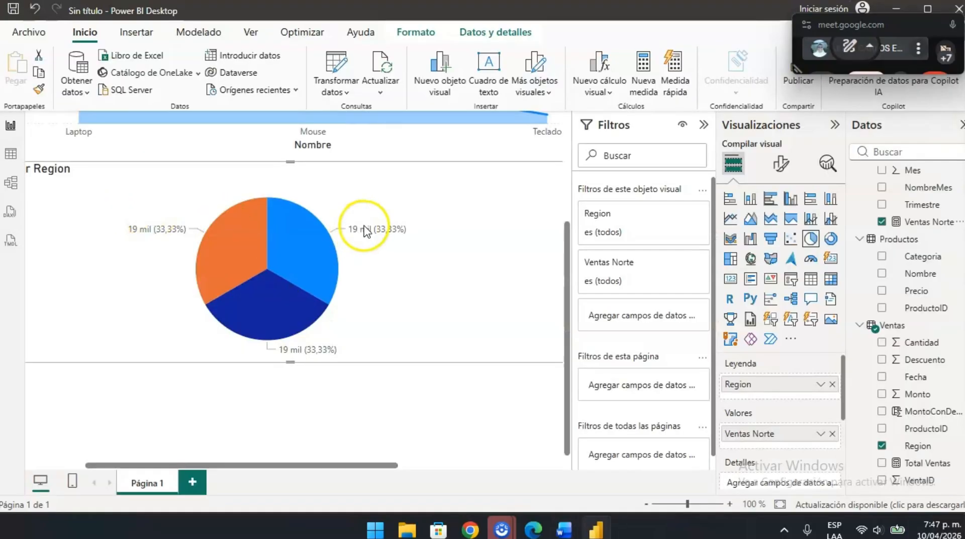
{"action": "left_click", "coordinate": [215, 237]}
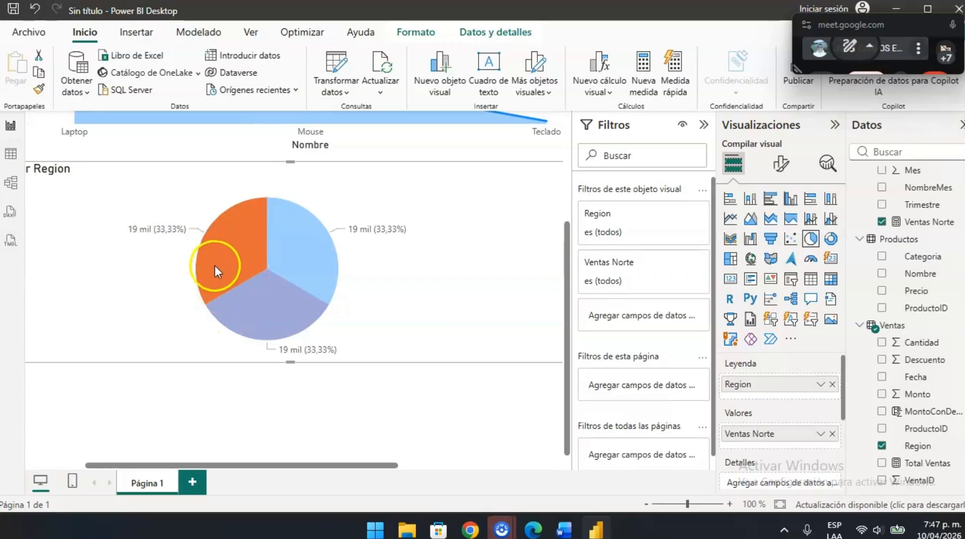
{"action": "left_click", "coordinate": [274, 329]}
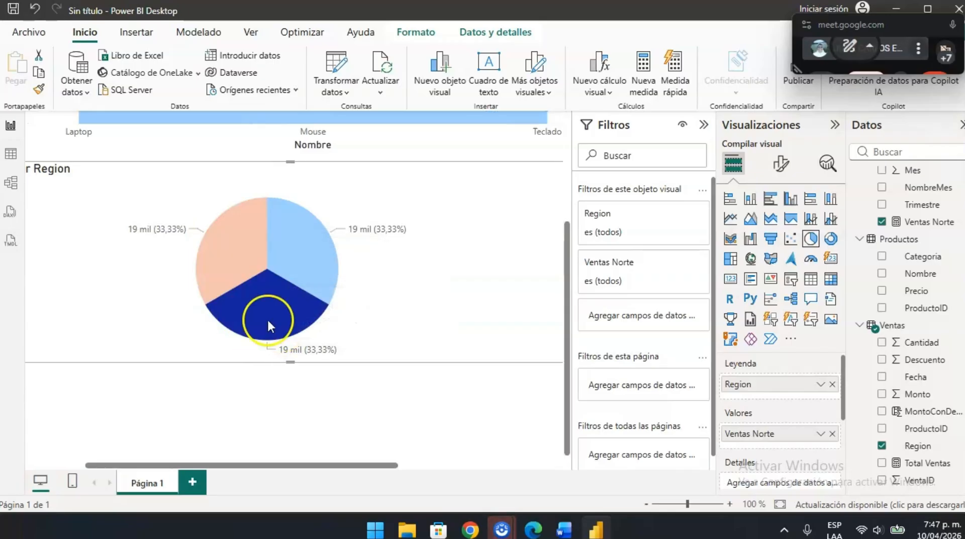
{"action": "left_click", "coordinate": [280, 260]}
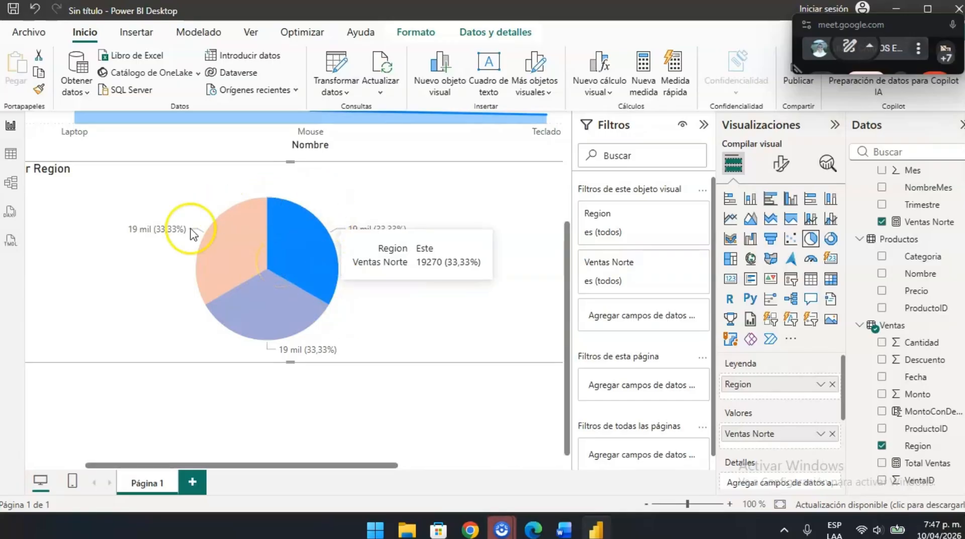
- Switch to the Word guide and read Ejercicio 2.2 on CALCULATE with multiple filters and its Ventas Laptop Norte 2024 formula
{"action": "key", "text": "alt+Tab"}
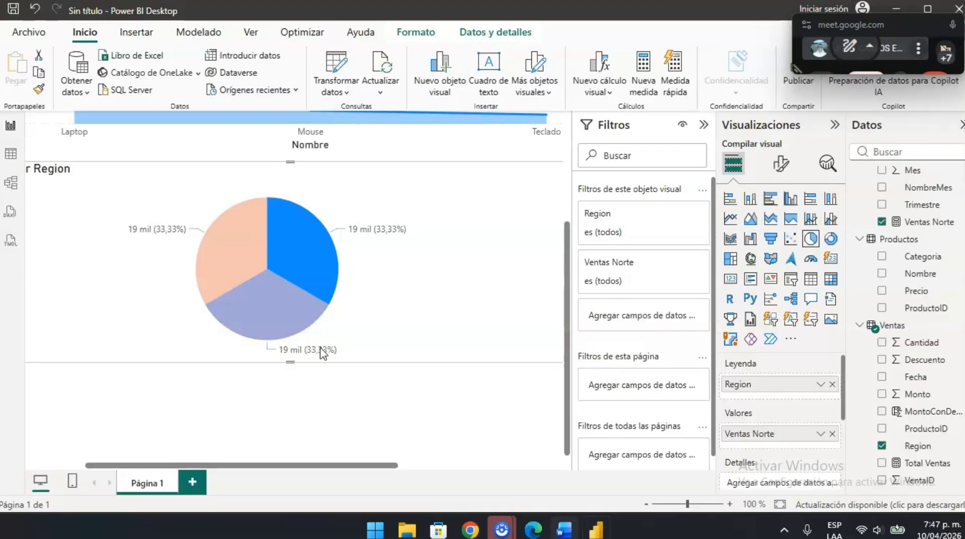
{"action": "scroll", "coordinate": [510, 334], "scroll_direction": "down", "scroll_amount": 8}
{"action": "scroll", "coordinate": [503, 352], "scroll_direction": "down", "scroll_amount": 2}
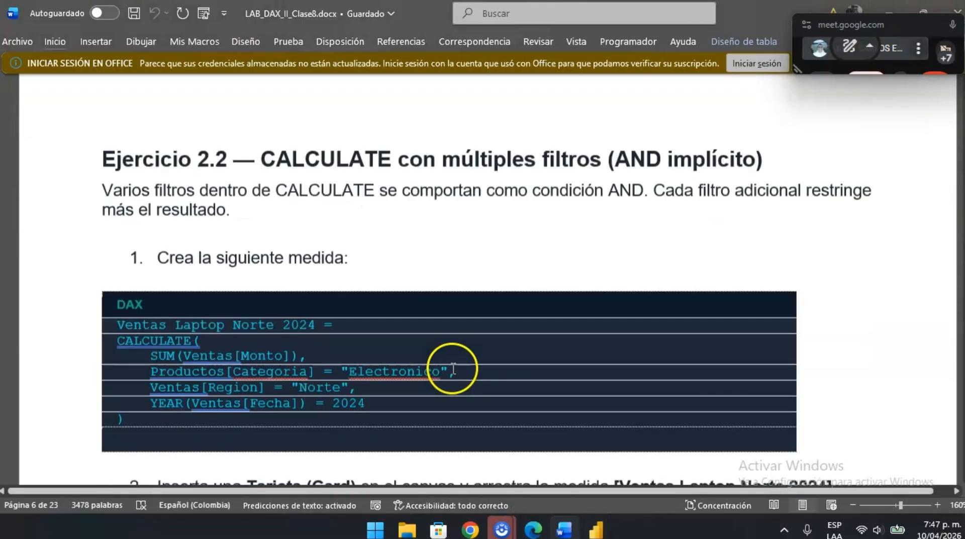
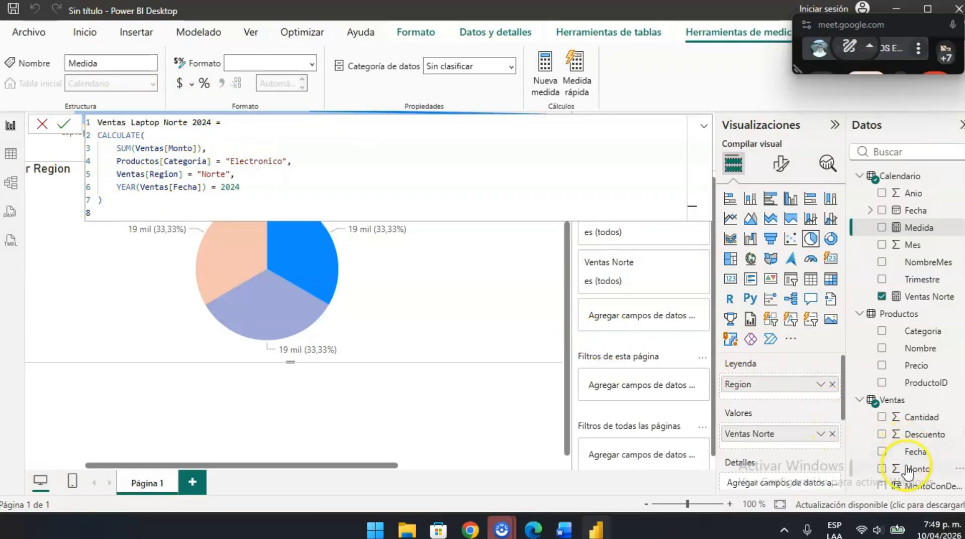
- Check the Ventas table's fields against the Ventas Laptop Norte 2024 formula and commit the measure
{"action": "scroll", "coordinate": [864, 472], "scroll_direction": "down", "scroll_amount": 1}
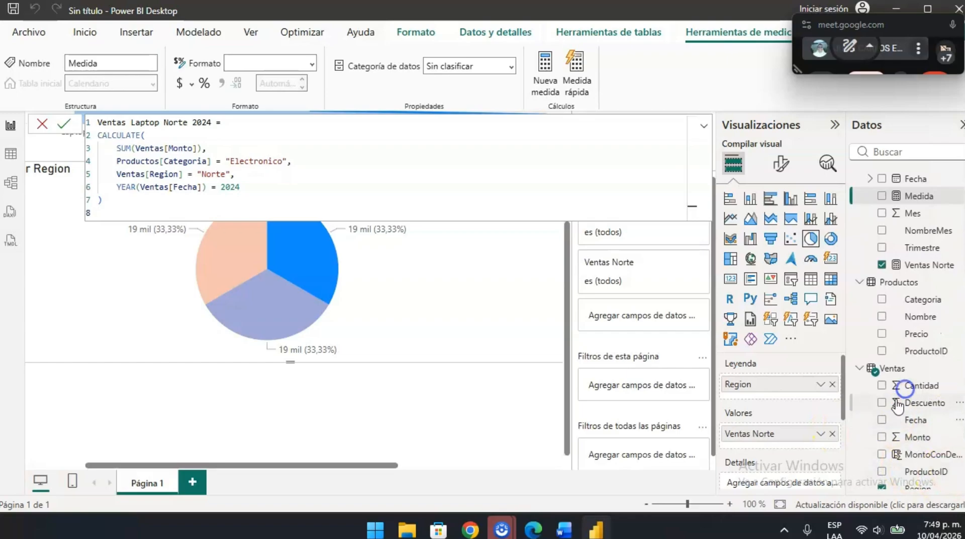
{"action": "scroll", "coordinate": [890, 427], "scroll_direction": "down", "scroll_amount": 1}
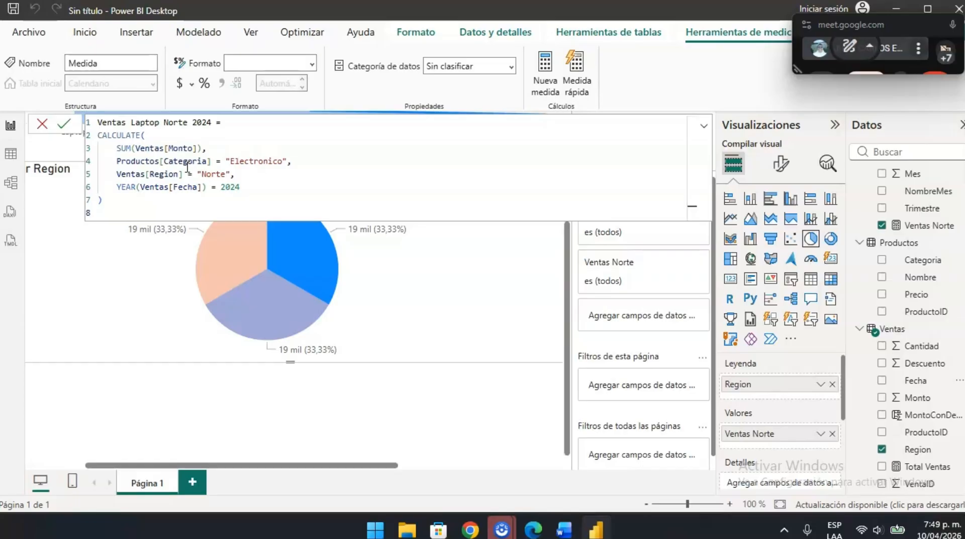
{"action": "left_click", "coordinate": [243, 185]}
{"action": "left_click", "coordinate": [64, 124]}
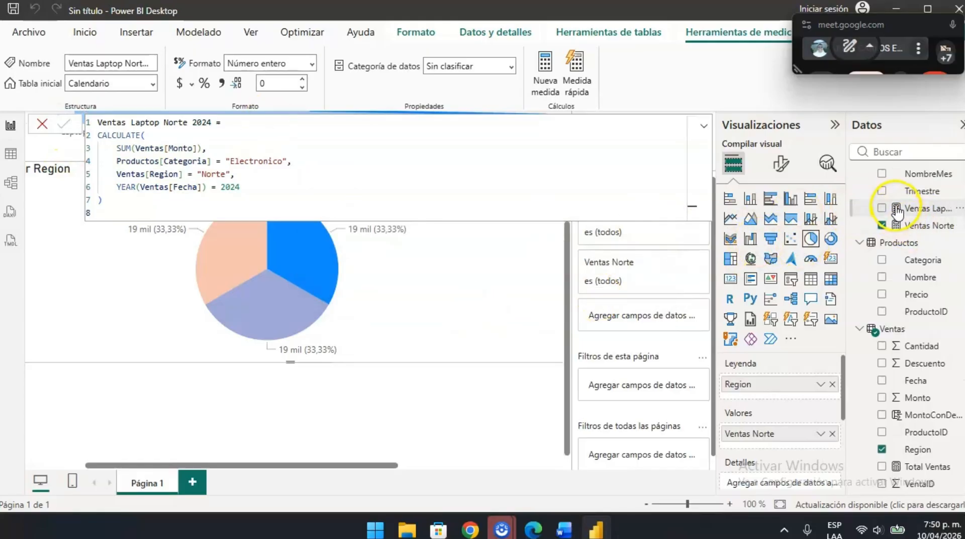
- Read the Word guide's remaining Ejercicio 2.2 instructions about inserting a card, and return to Power BI Desktop
{"action": "left_click", "coordinate": [409, 392]}
{"action": "key", "text": "alt+Tab"}
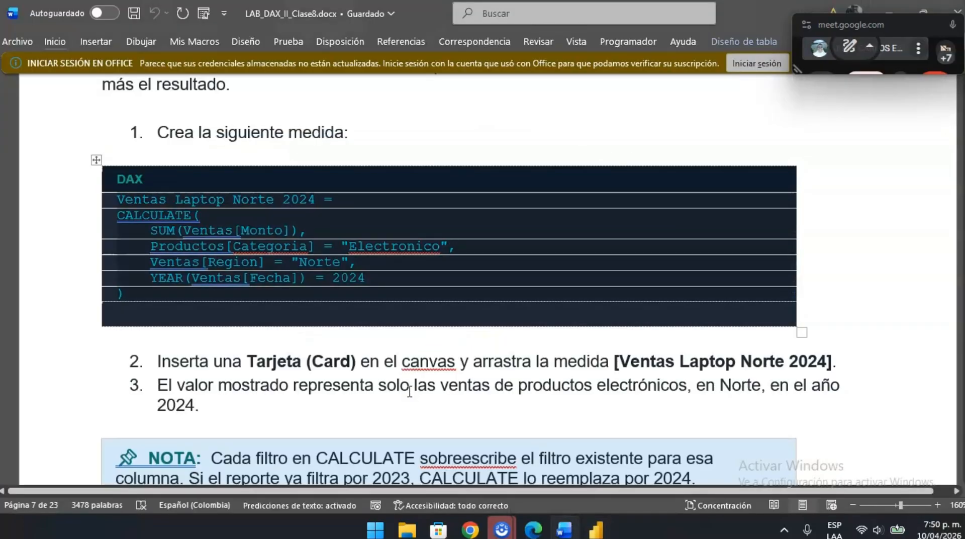
{"action": "scroll", "coordinate": [372, 344], "scroll_direction": "down", "scroll_amount": 3}
{"action": "scroll", "coordinate": [373, 345], "scroll_direction": "down", "scroll_amount": 1}
{"action": "key", "text": "alt+Tab"}
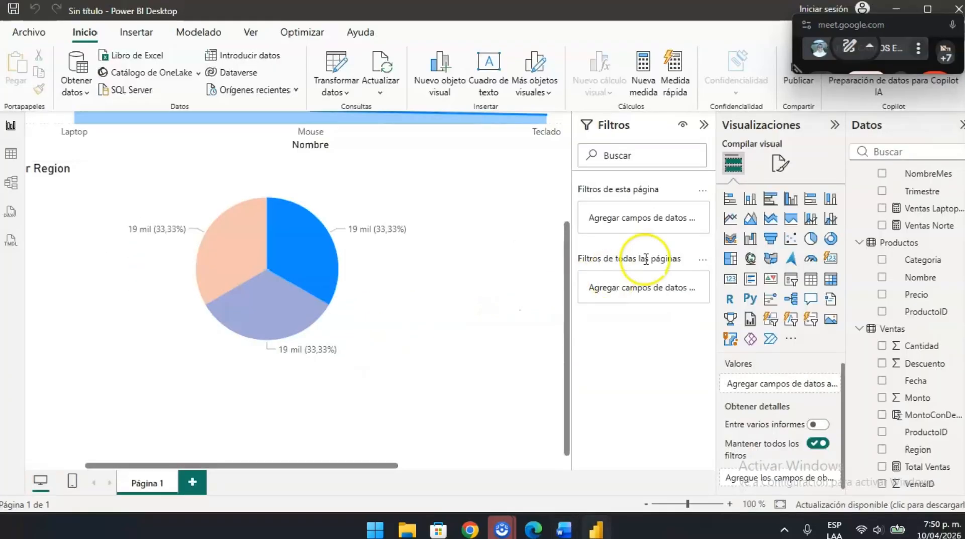
- Shrink the Total Ventas por Nombre area chart to about half its width and slightly reduce its height
{"action": "scroll", "coordinate": [297, 276], "scroll_direction": "down", "scroll_amount": 5}
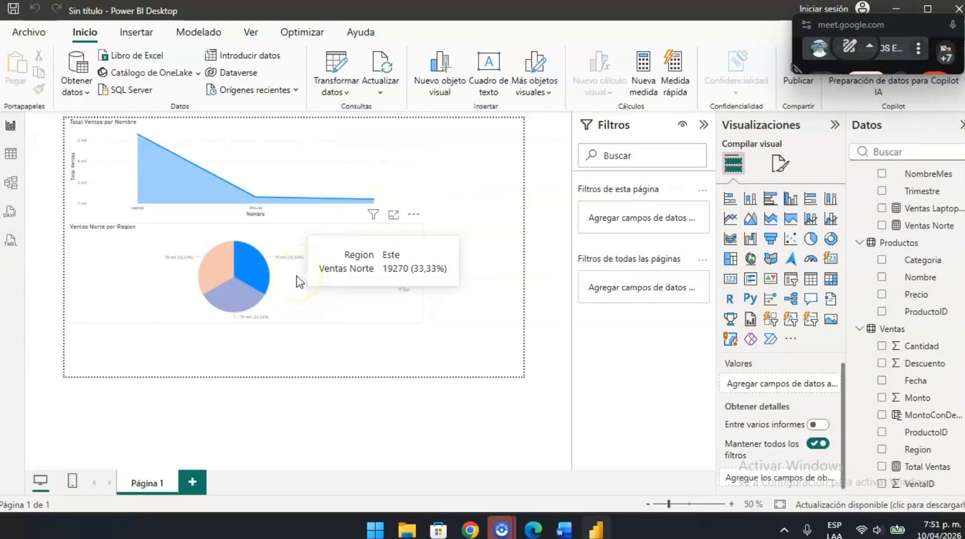
{"action": "scroll", "coordinate": [378, 231], "scroll_direction": "up", "scroll_amount": 3}
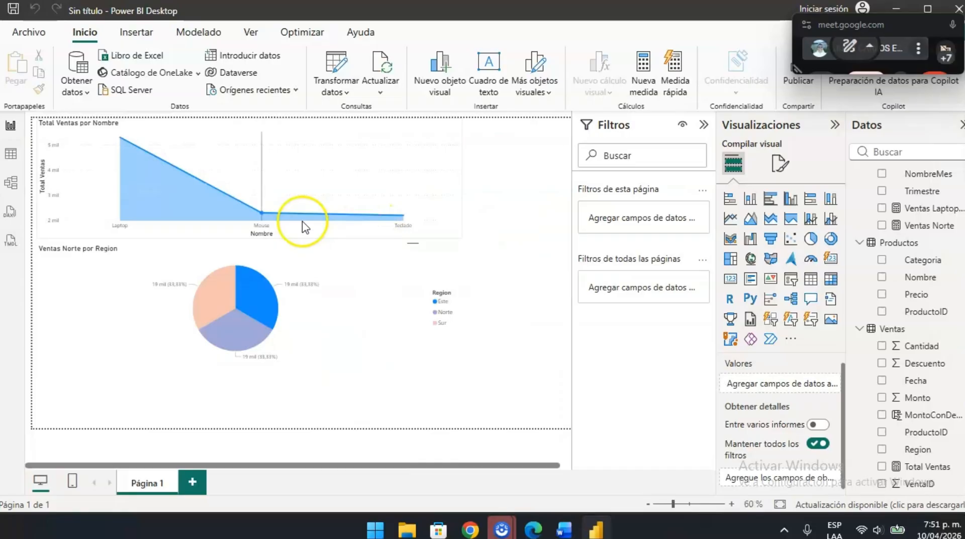
{"action": "left_click", "coordinate": [434, 217]}
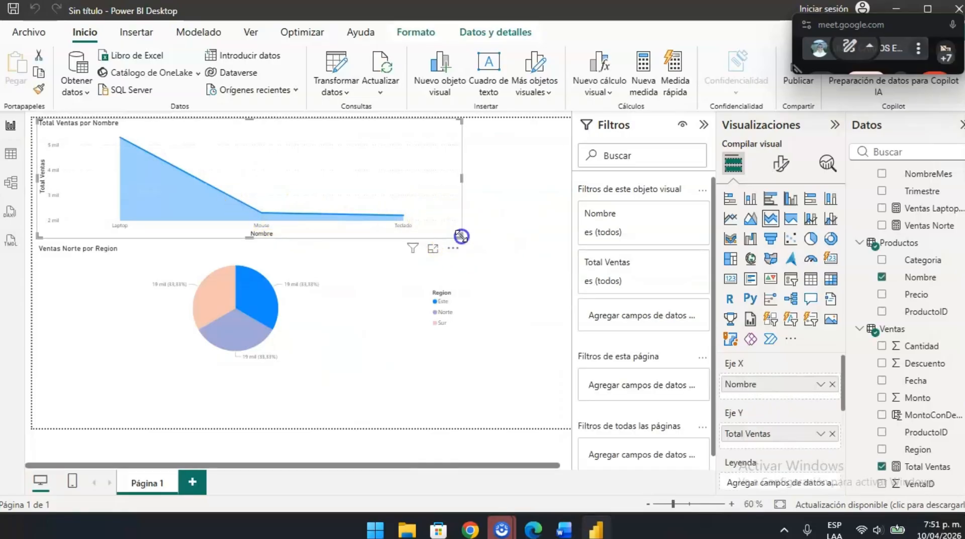
{"action": "left_click_drag", "start_coordinate": [460, 235], "coordinate": [260, 221]}
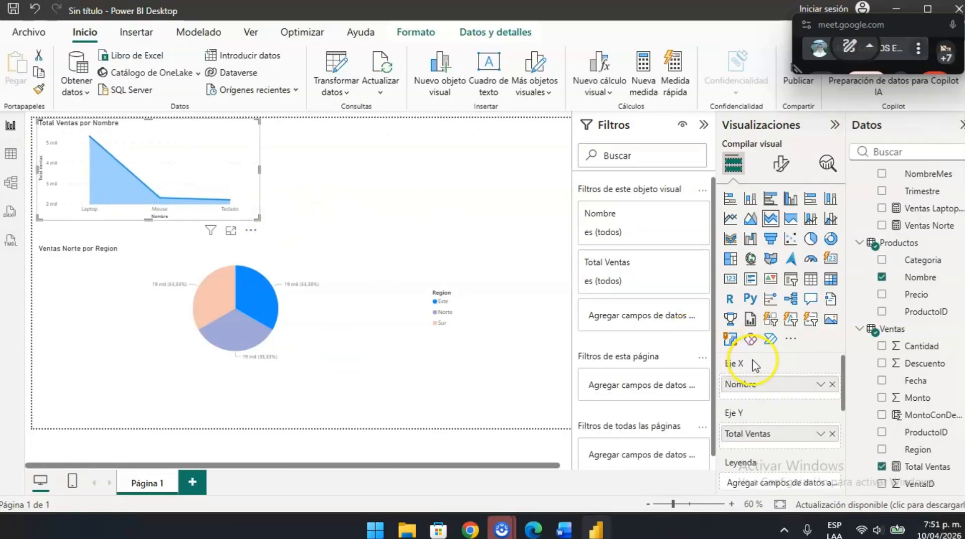
- Insert a card visual on the report page and fill it with the Ventas Laptop Norte 2024 measure
{"action": "left_click", "coordinate": [459, 181]}
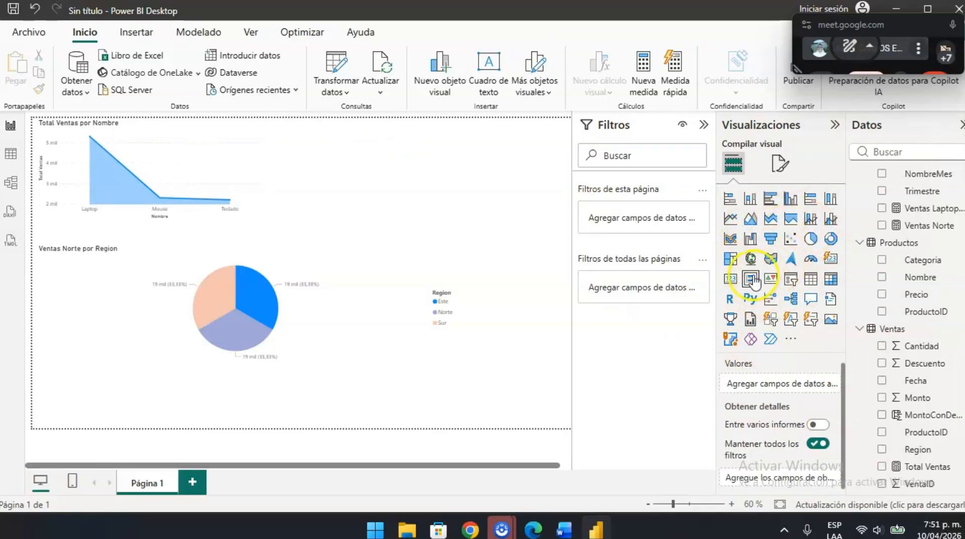
{"action": "left_click", "coordinate": [730, 281]}
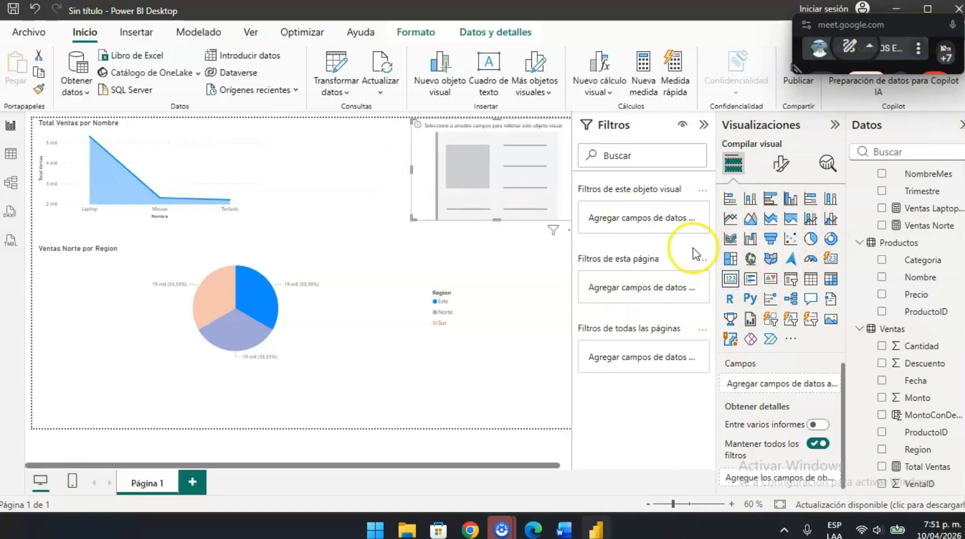
{"action": "key", "text": "alt+Tab"}
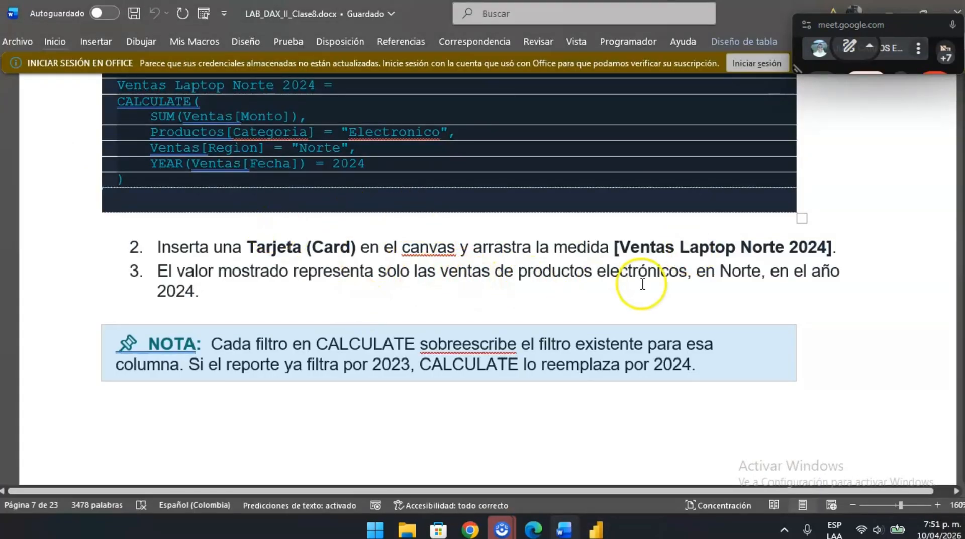
{"action": "key", "text": "alt+Tab"}
{"action": "left_click_drag", "start_coordinate": [923, 207], "coordinate": [518, 191]}
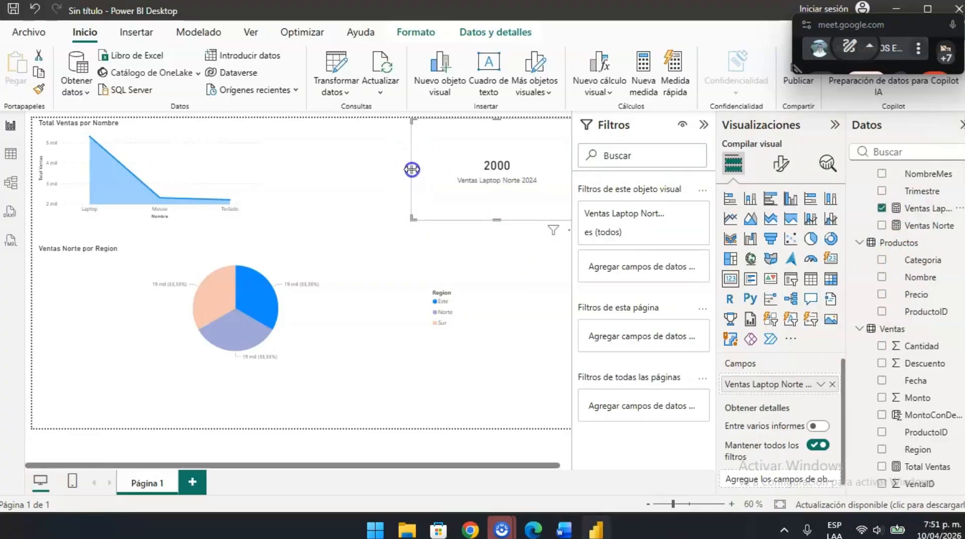
- Widen the card toward the area chart and collapse the Filtros pane
{"action": "left_click_drag", "start_coordinate": [413, 171], "coordinate": [321, 182]}
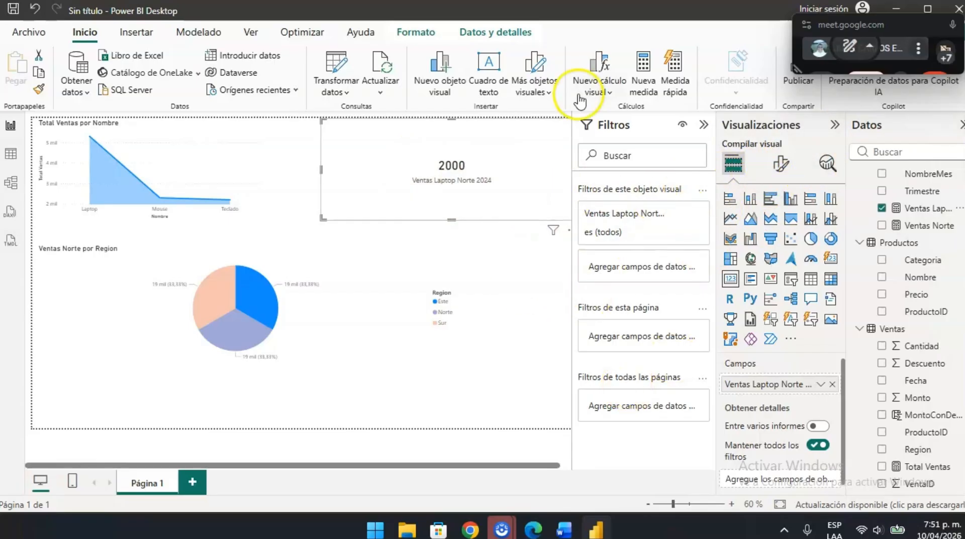
{"action": "left_click", "coordinate": [704, 125]}
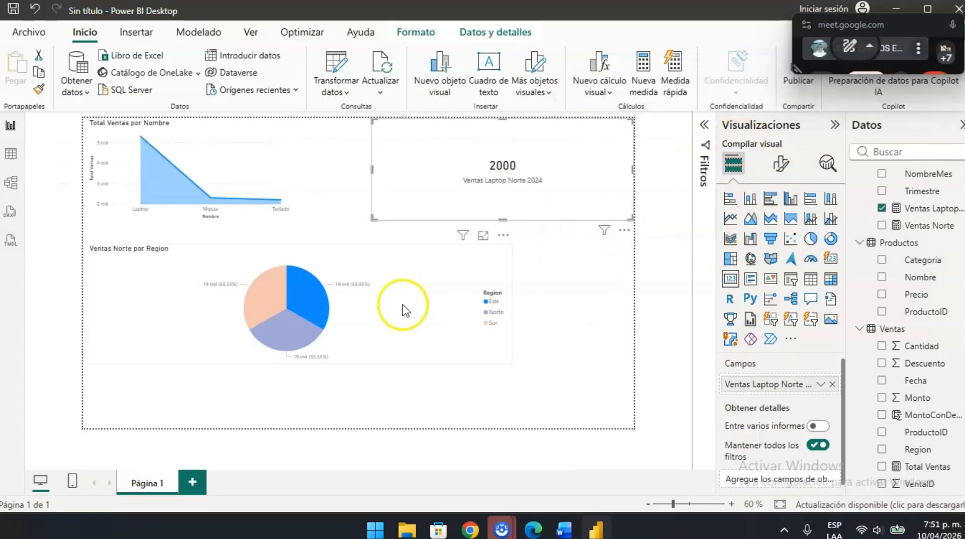
- Compare the card in Power BI Desktop with the Word guide's explanation and formula for Ventas Laptop Norte 2024
{"action": "key", "text": "alt+Tab"}
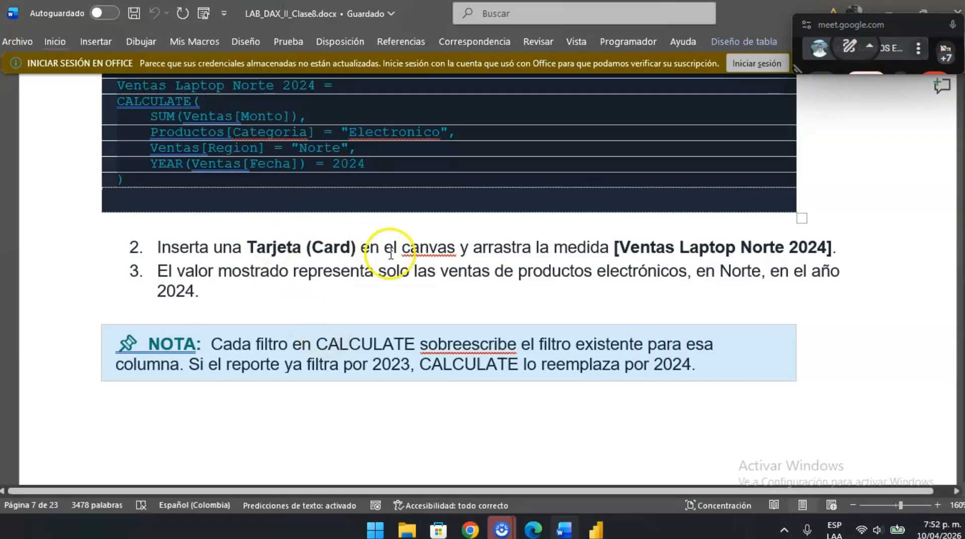
{"action": "key", "text": "alt+Tab"}
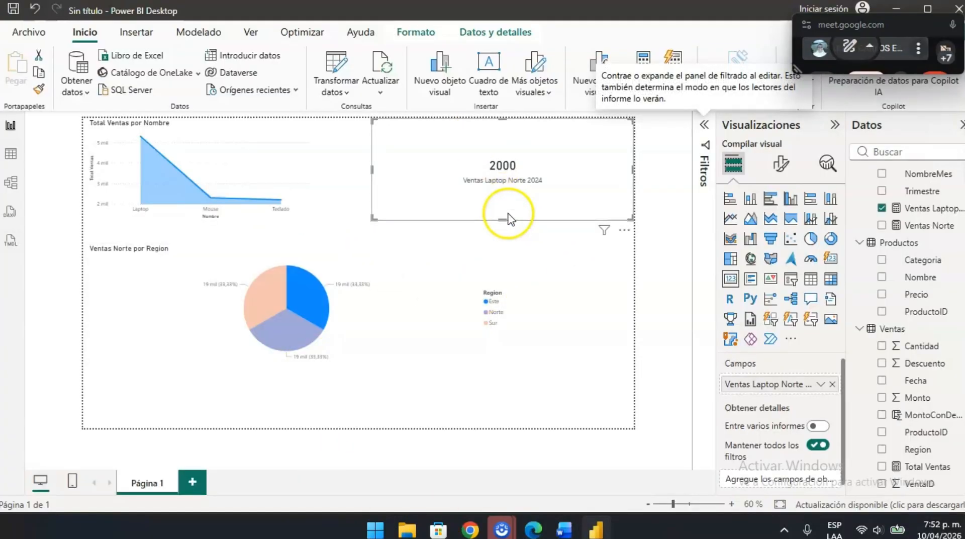
{"action": "key", "text": "alt+Tab"}
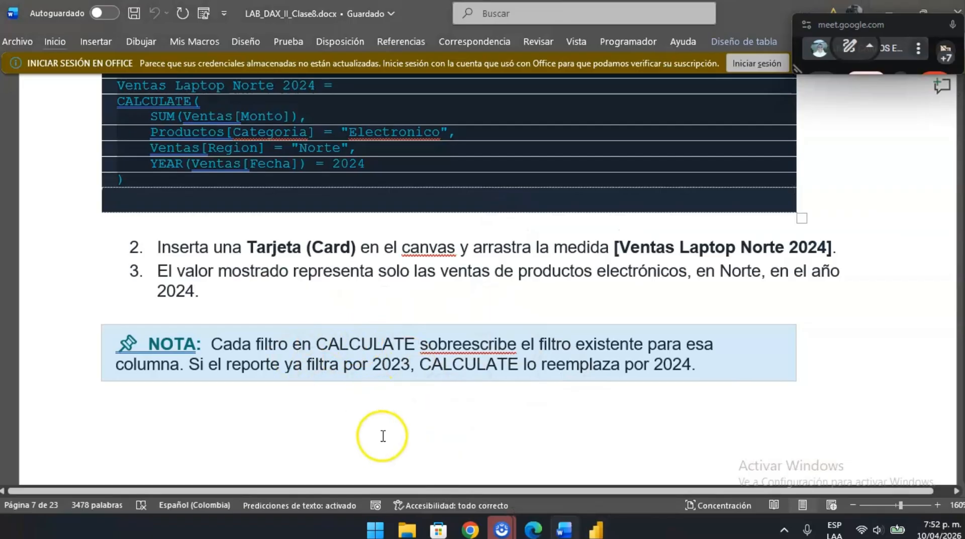
{"action": "scroll", "coordinate": [409, 122], "scroll_direction": "up", "scroll_amount": 2}
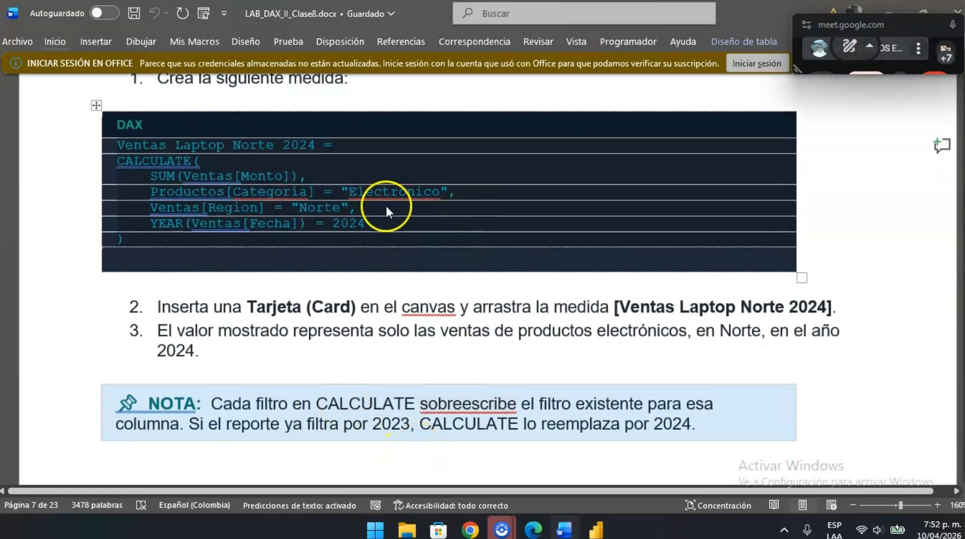
{"action": "key", "text": "alt+Tab"}
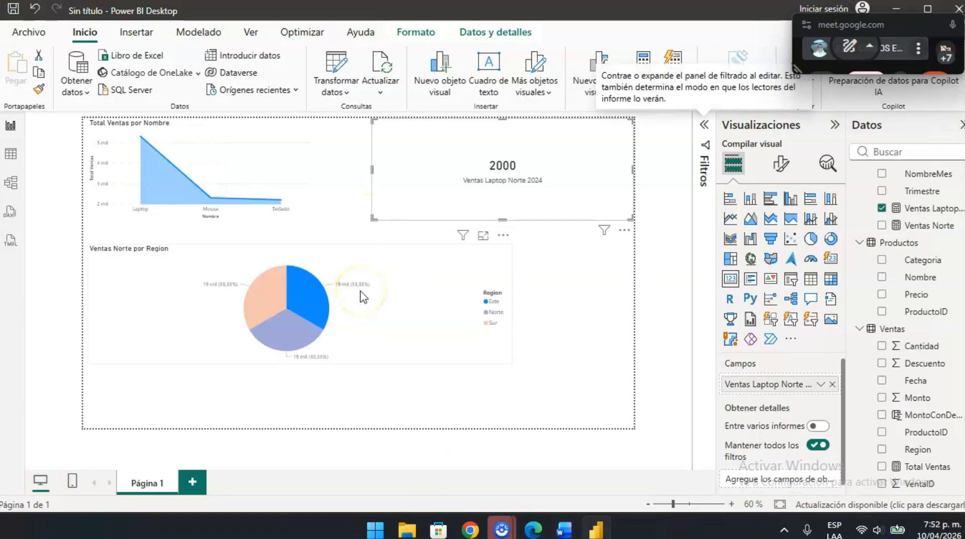
- Skim the Word guide from Parte 3 on FILTER through Parte 7 on CALCULATE modifiers, and go back to its Clase 8 cover
{"action": "key", "text": "alt+Tab"}
{"action": "scroll", "coordinate": [439, 333], "scroll_direction": "down", "scroll_amount": 8}
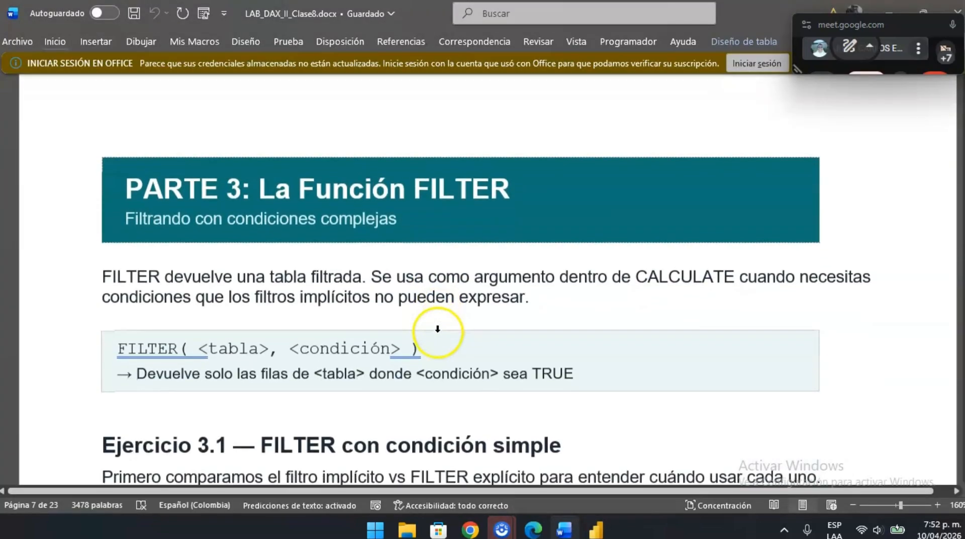
{"action": "scroll", "coordinate": [439, 332], "scroll_direction": "down", "scroll_amount": 6}
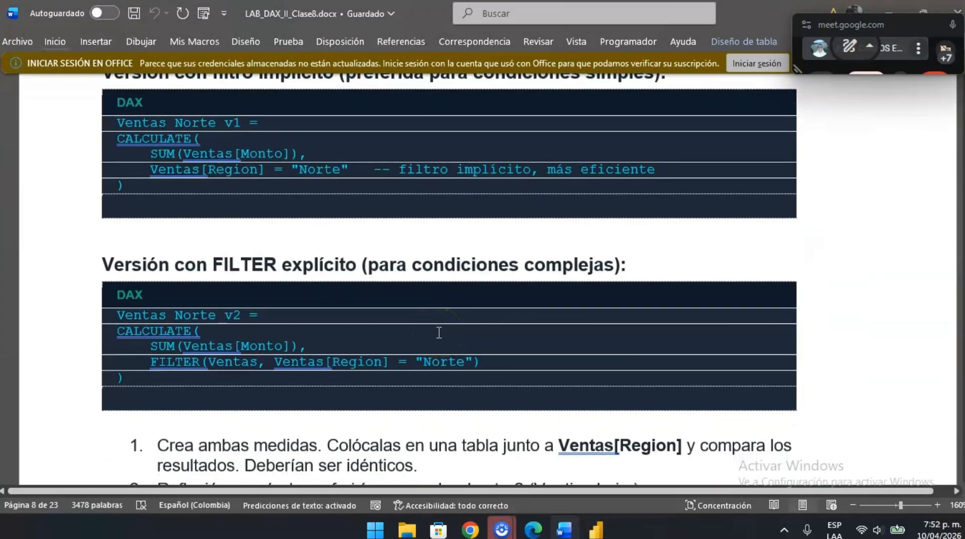
{"action": "scroll", "coordinate": [439, 332], "scroll_direction": "down", "scroll_amount": 10}
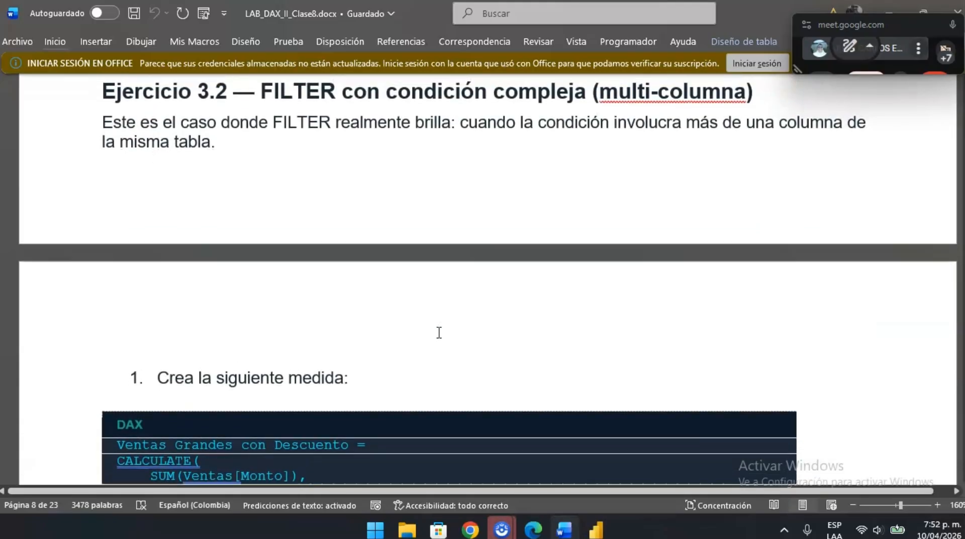
{"action": "scroll", "coordinate": [439, 332], "scroll_direction": "down", "scroll_amount": 10}
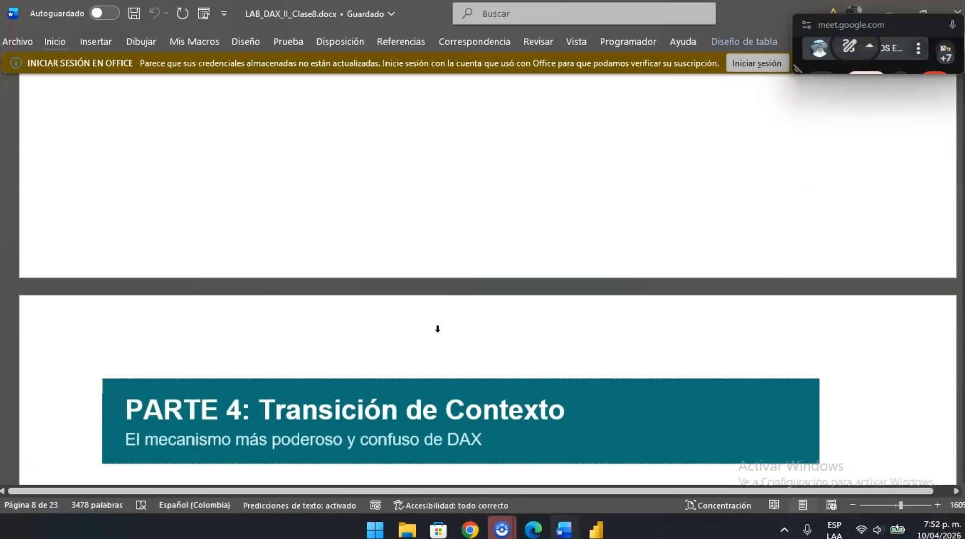
{"action": "scroll", "coordinate": [439, 332], "scroll_direction": "down", "scroll_amount": 10}
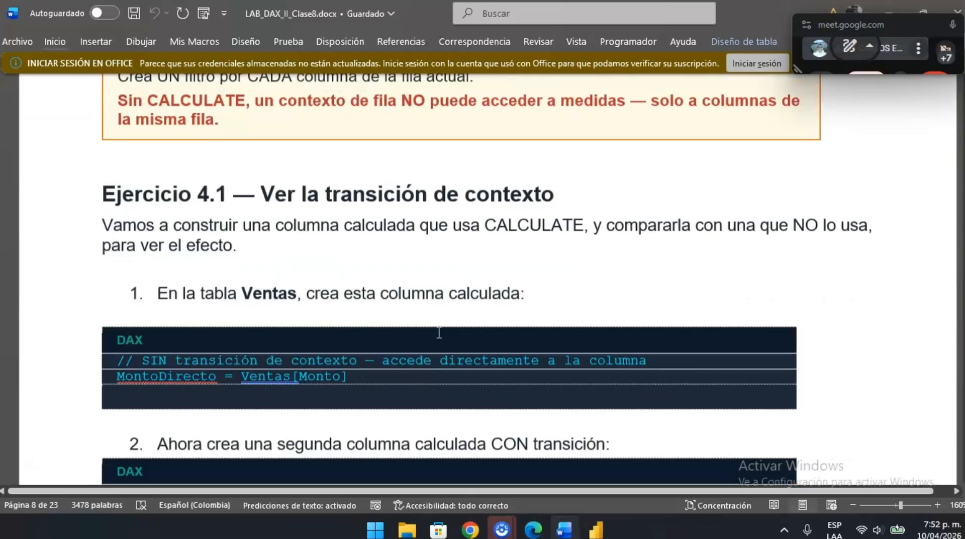
{"action": "scroll", "coordinate": [439, 333], "scroll_direction": "down", "scroll_amount": 10}
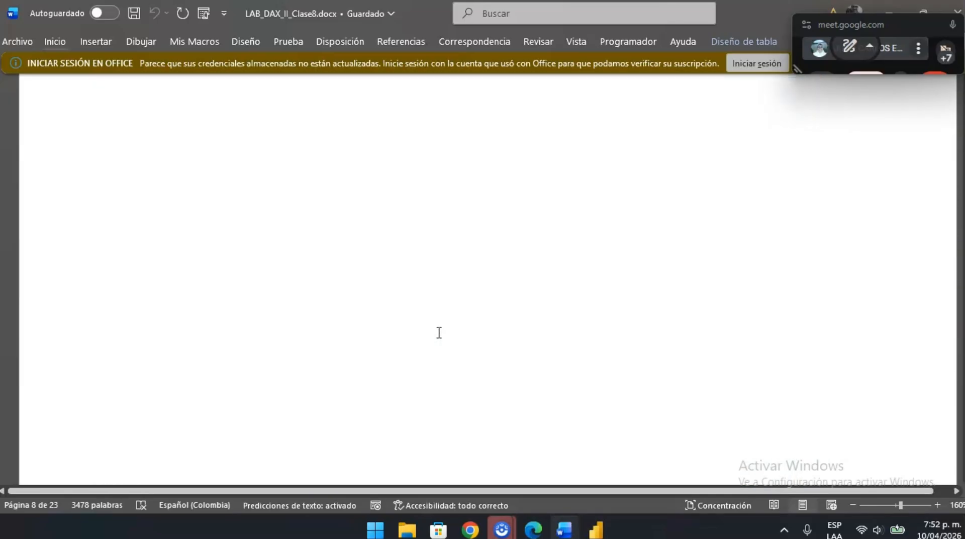
{"action": "scroll", "coordinate": [401, 372], "scroll_direction": "down", "scroll_amount": 20}
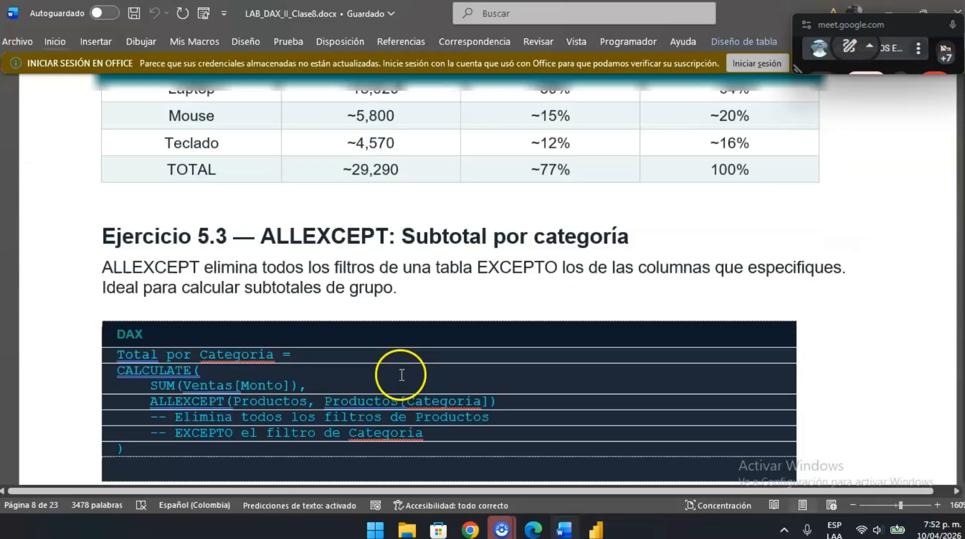
{"action": "scroll", "coordinate": [455, 185], "scroll_direction": "down", "scroll_amount": 5}
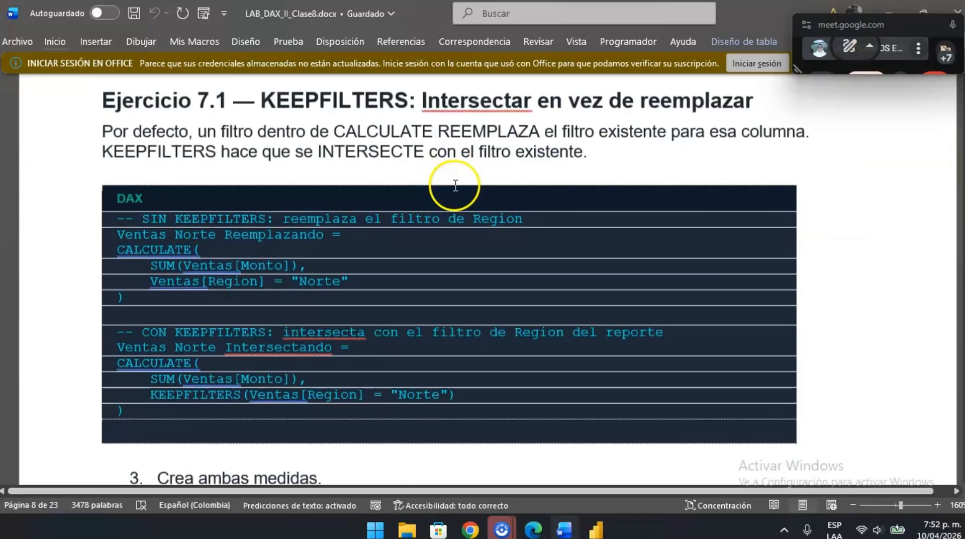
{"action": "scroll", "coordinate": [402, 250], "scroll_direction": "down", "scroll_amount": 2}
{"action": "scroll", "coordinate": [402, 251], "scroll_direction": "up", "scroll_amount": 8}
{"action": "scroll", "coordinate": [402, 250], "scroll_direction": "down", "scroll_amount": 5}
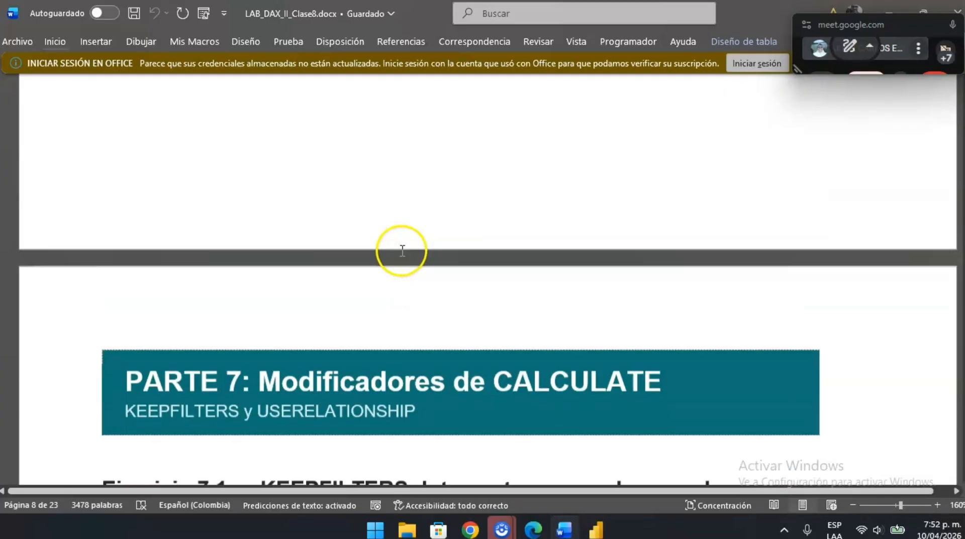
{"action": "scroll", "coordinate": [402, 250], "scroll_direction": "down", "scroll_amount": 10}
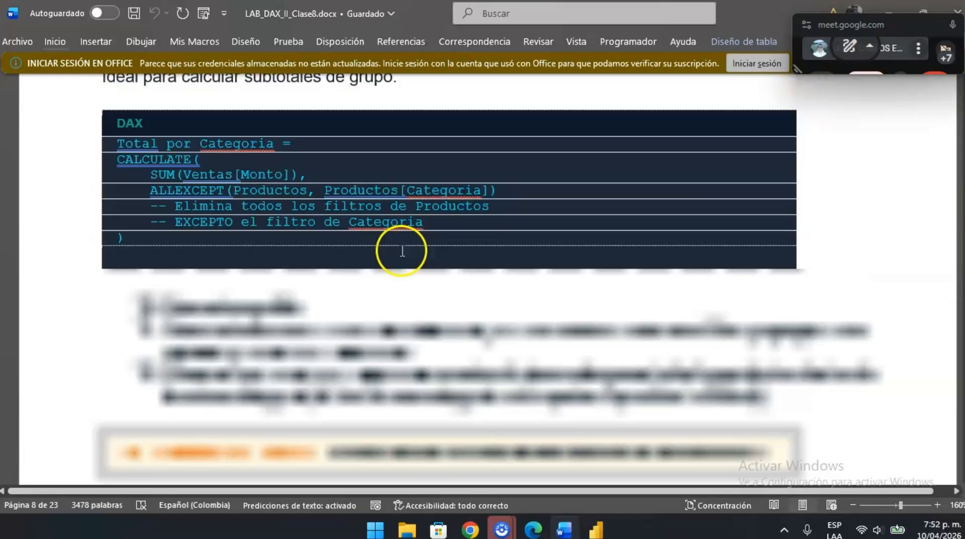
{"action": "scroll", "coordinate": [403, 250], "scroll_direction": "up", "scroll_amount": 20}
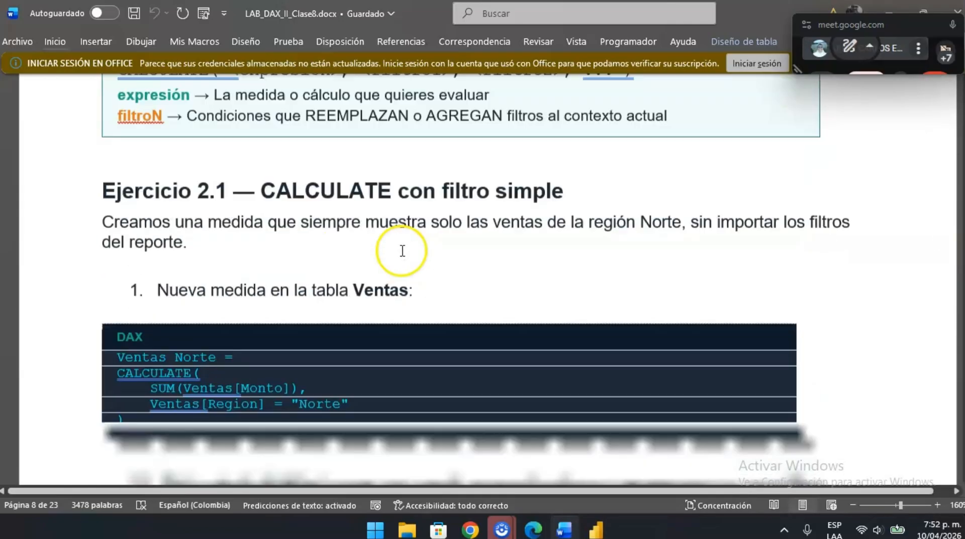
{"action": "scroll", "coordinate": [401, 250], "scroll_direction": "up", "scroll_amount": 20}
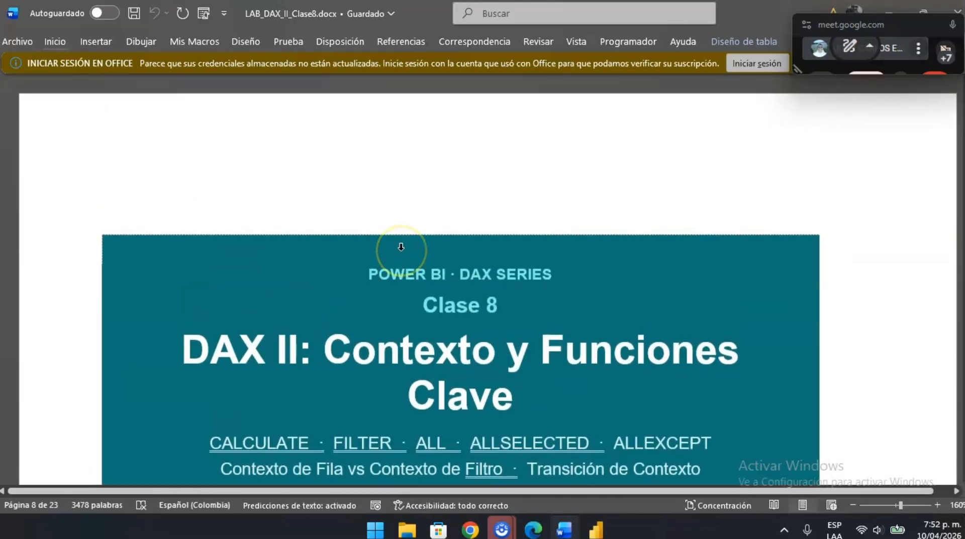
{"action": "scroll", "coordinate": [402, 250], "scroll_direction": "down", "scroll_amount": 1}
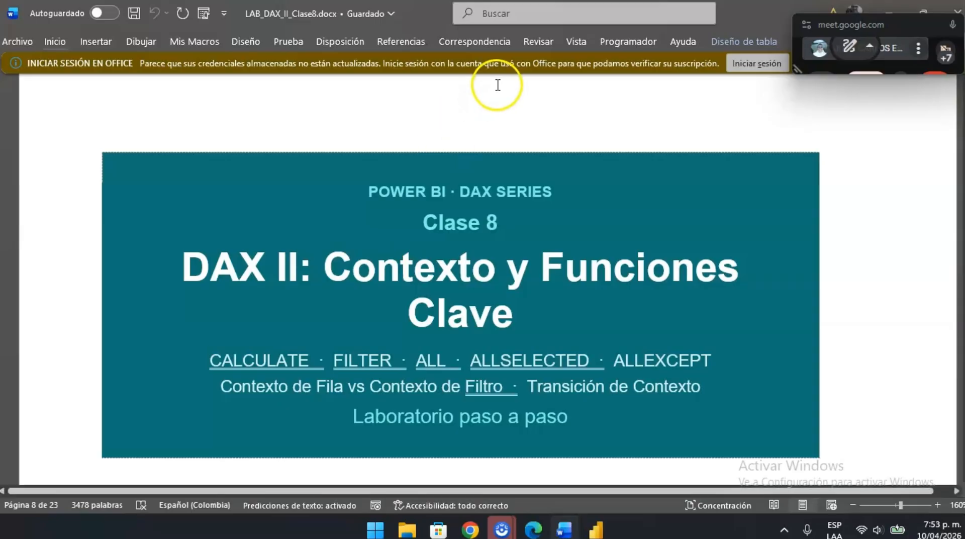
- Switch to the Google Meet call in Chrome and stop presenting the screen
{"action": "key", "text": "alt+Tab"}
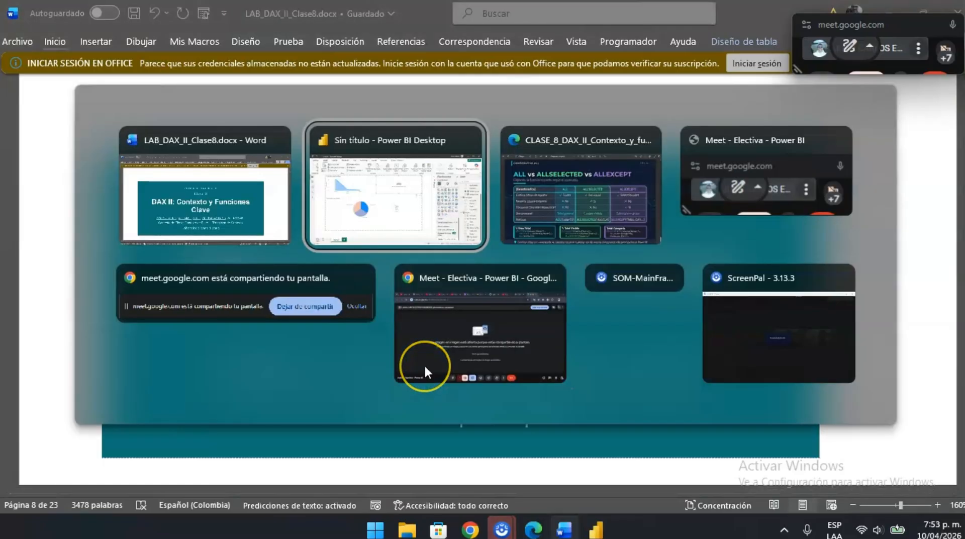
{"action": "key", "text": "alt+Tab"}
{"action": "key", "text": "Escape"}
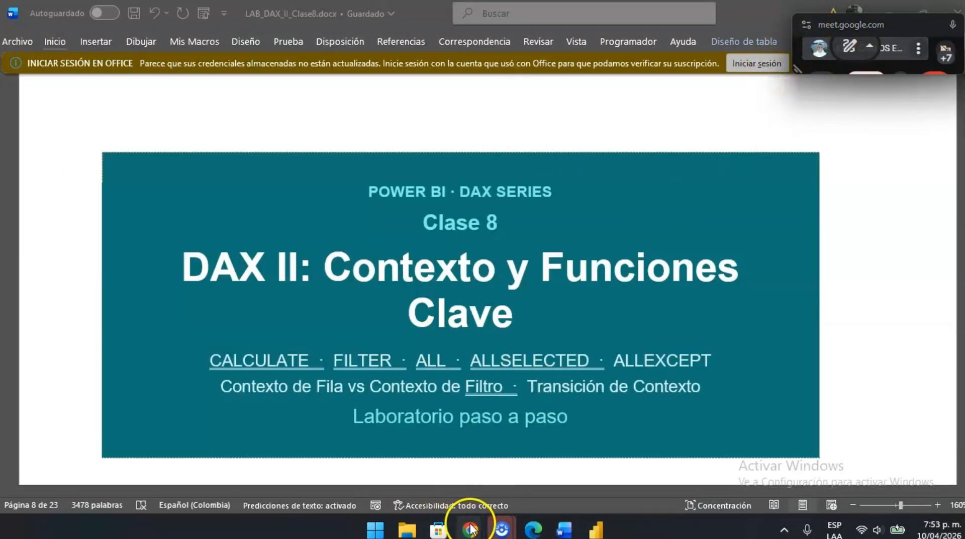
{"action": "mouse_move", "coordinate": [470, 528]}
{"action": "left_click", "coordinate": [317, 445]}
{"action": "left_click", "coordinate": [466, 361]}
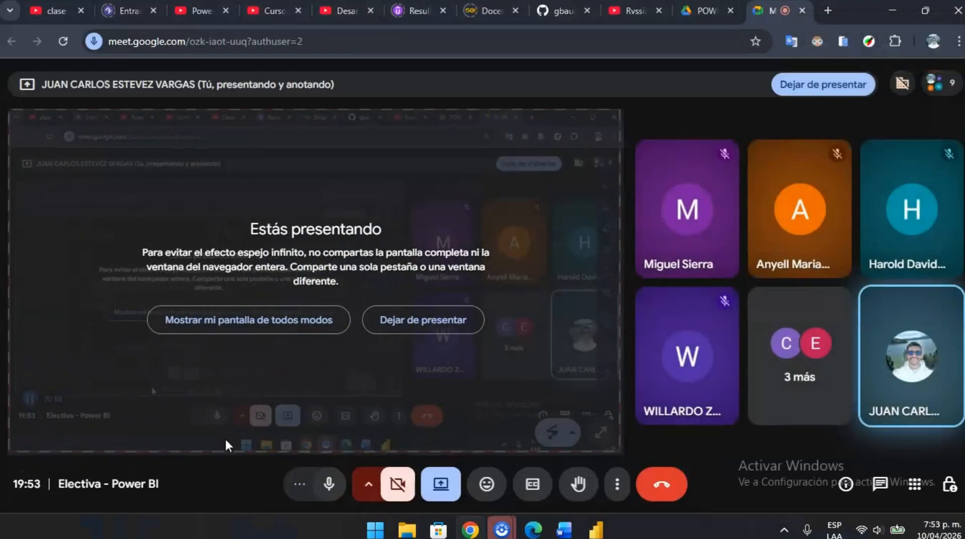
{"action": "left_click", "coordinate": [450, 324]}
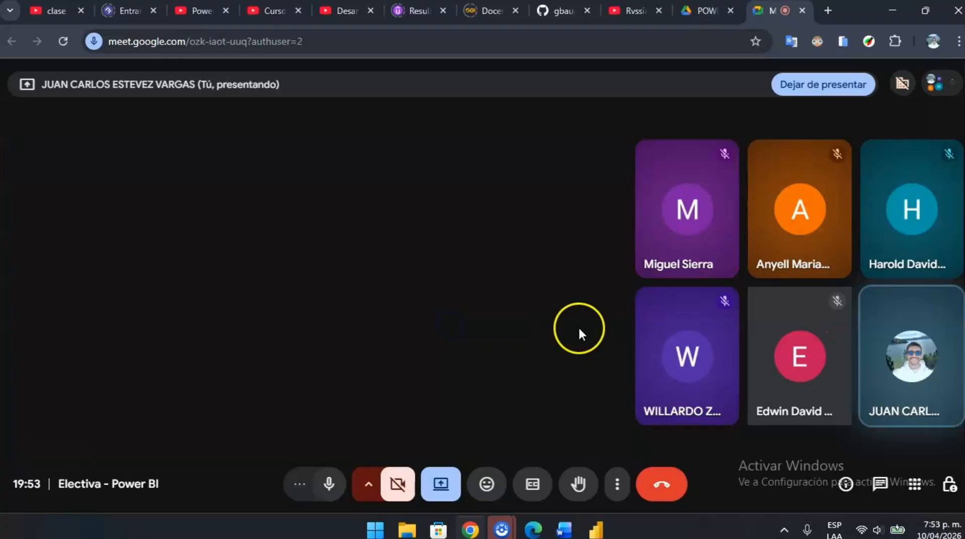